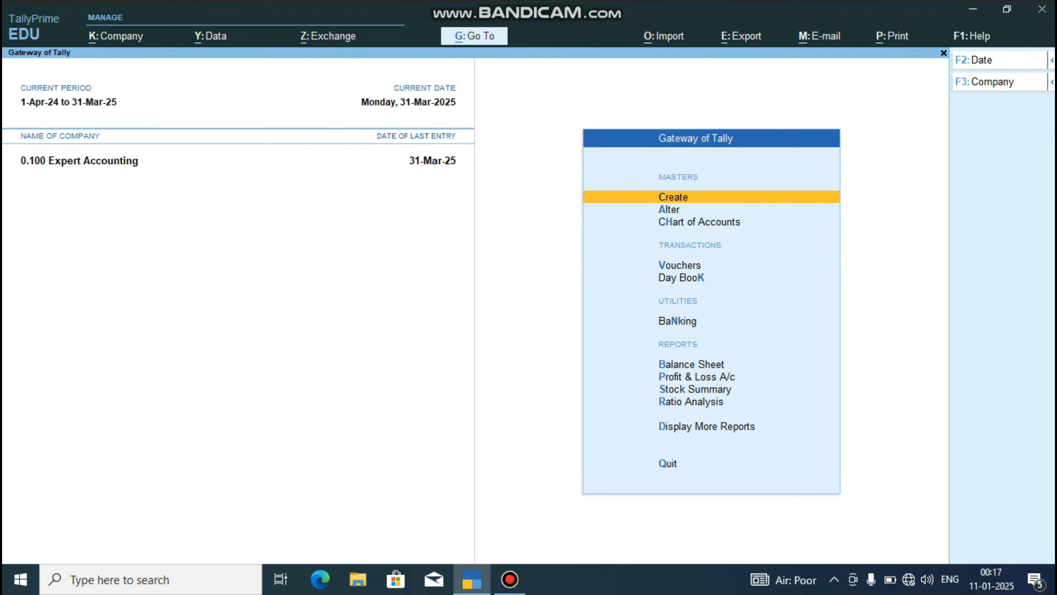
Enable Goods and Services Tax (GST) in the company features and bring up the company's GST details.
key(F11)
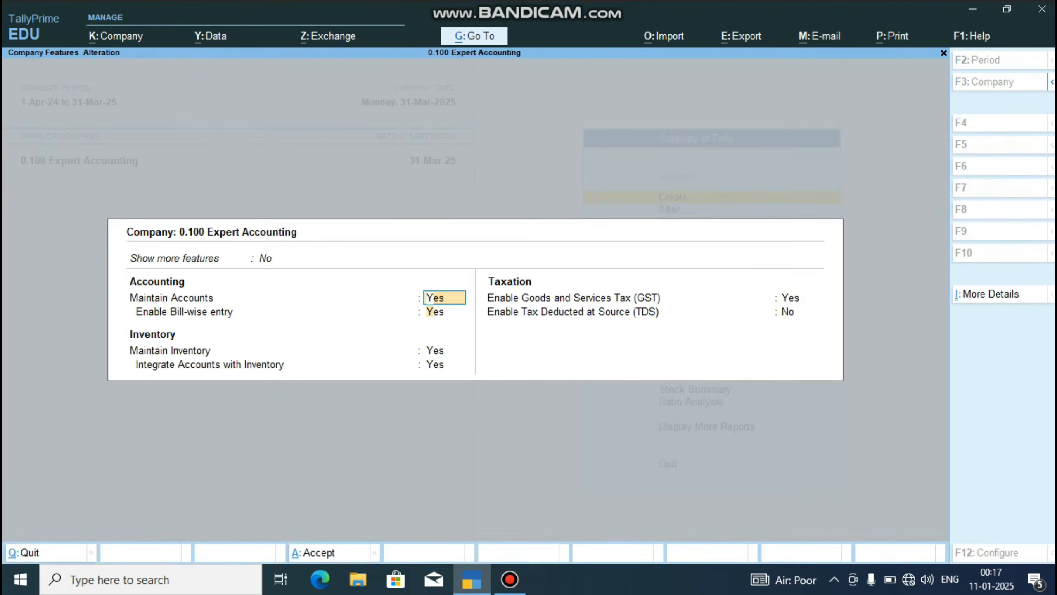
key(Return)
key(Return)
key(Return)
key(Return)
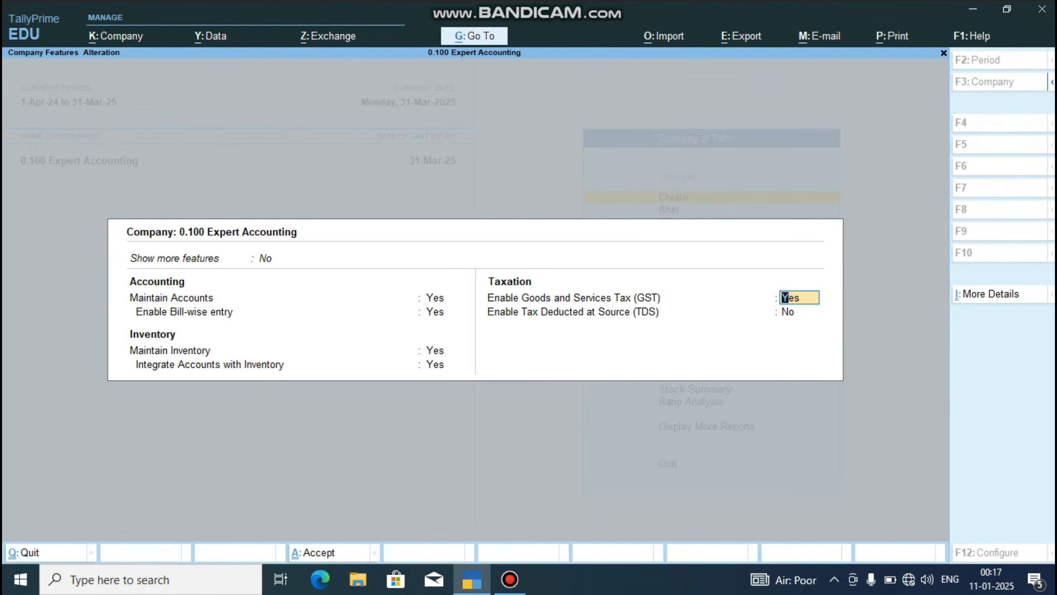
text(y)
key(Return)
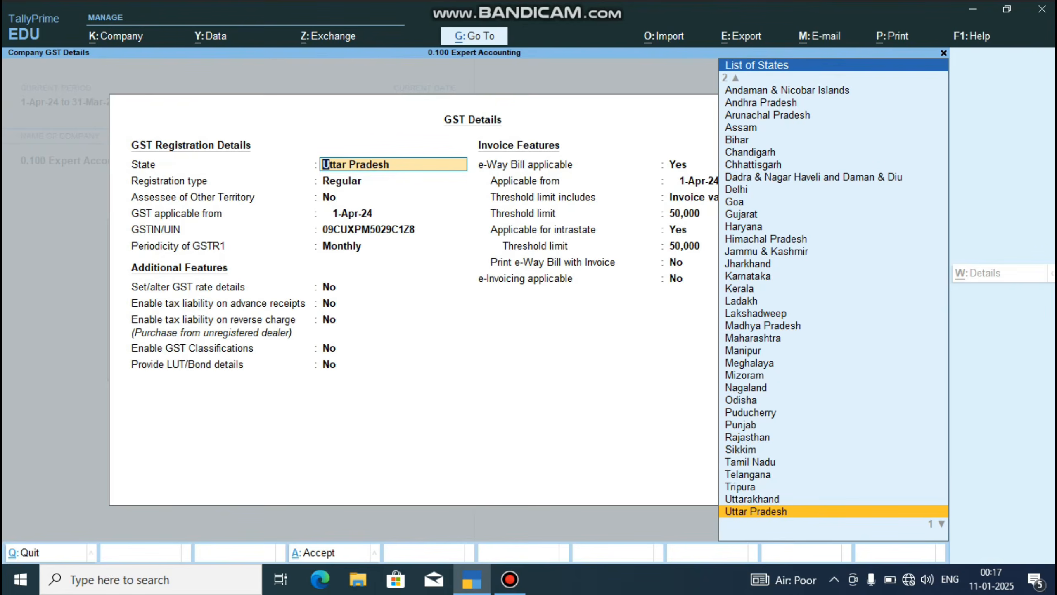
Look through the list of states and choose Uttar Pradesh as the company's GST state.
key(Up)
key(Up)
key(Up)
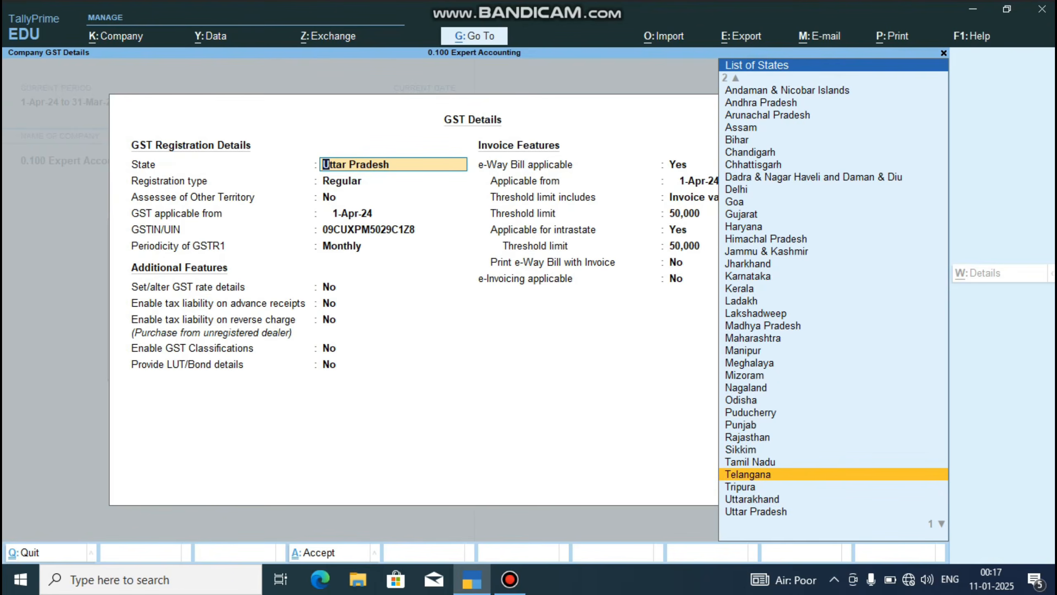
key(Down)
key(Down)
key(Down)
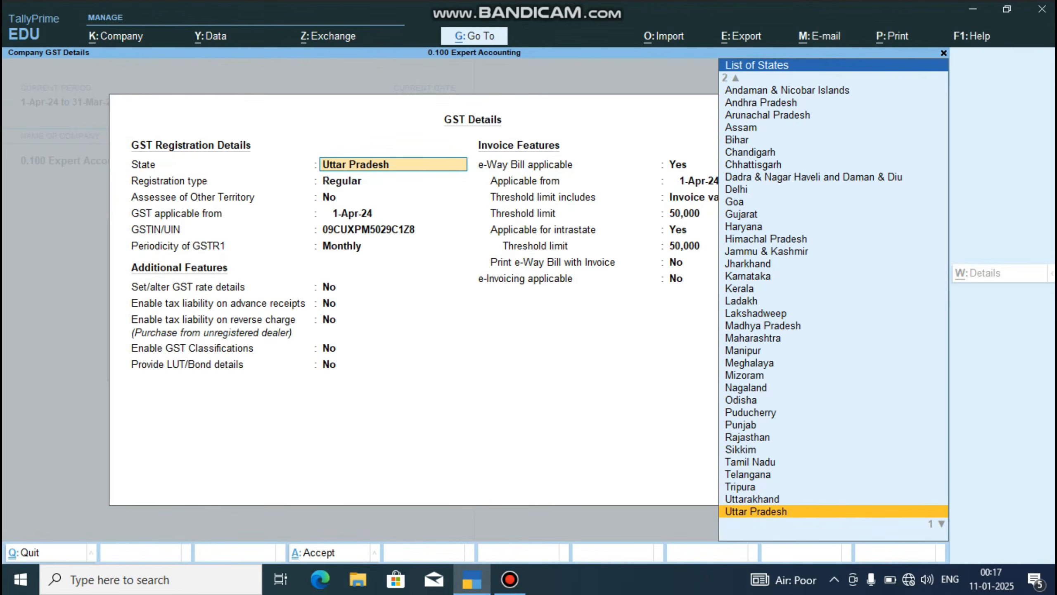
key(Return)
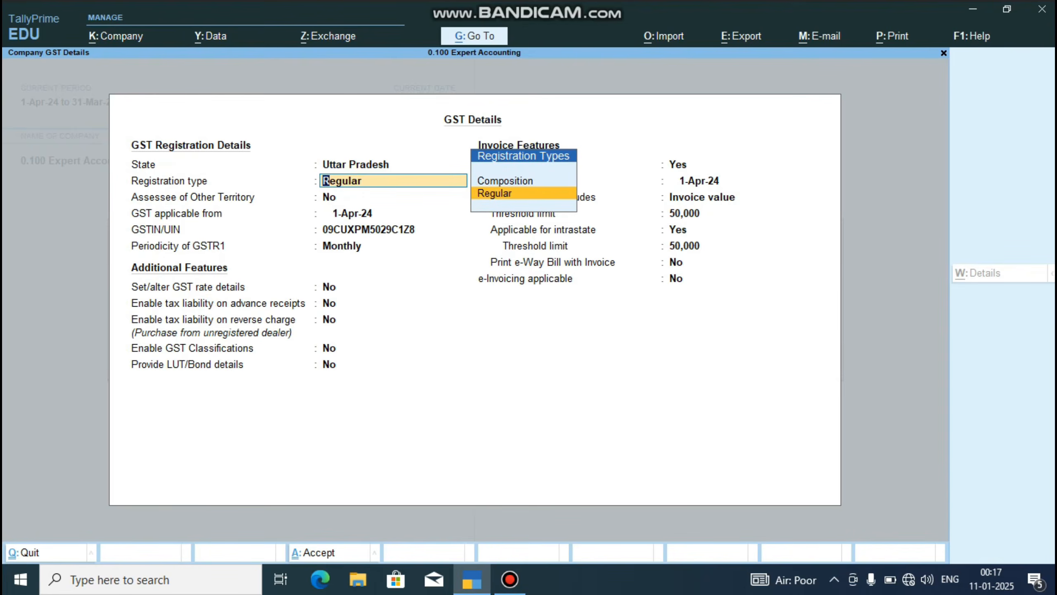
Choose Regular as the company's GST registration type and accept the applicable date, GSTIN and GSTR1 periodicity fields.
key(Up)
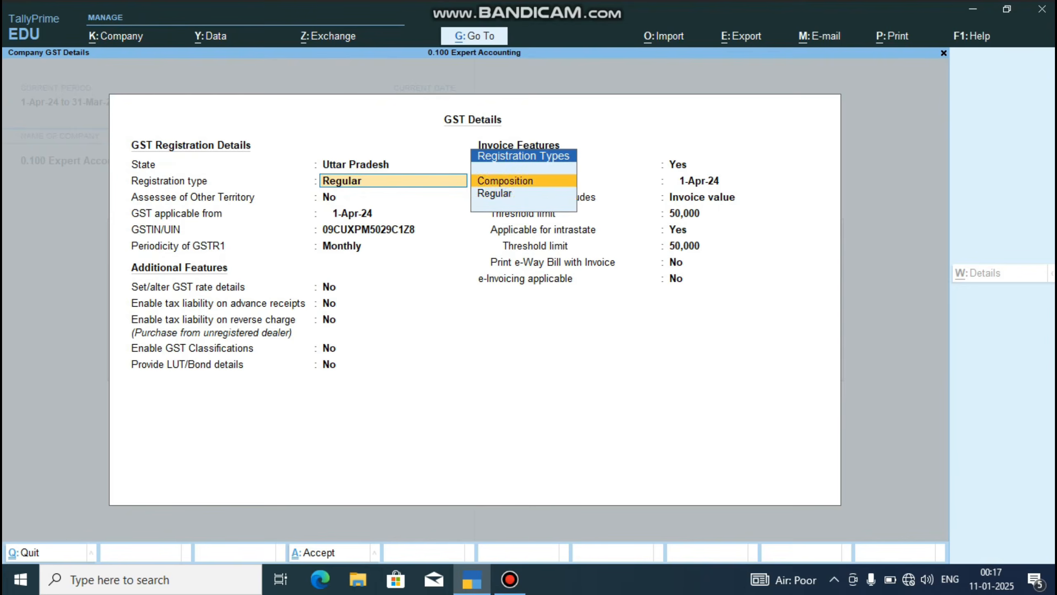
key(Down)
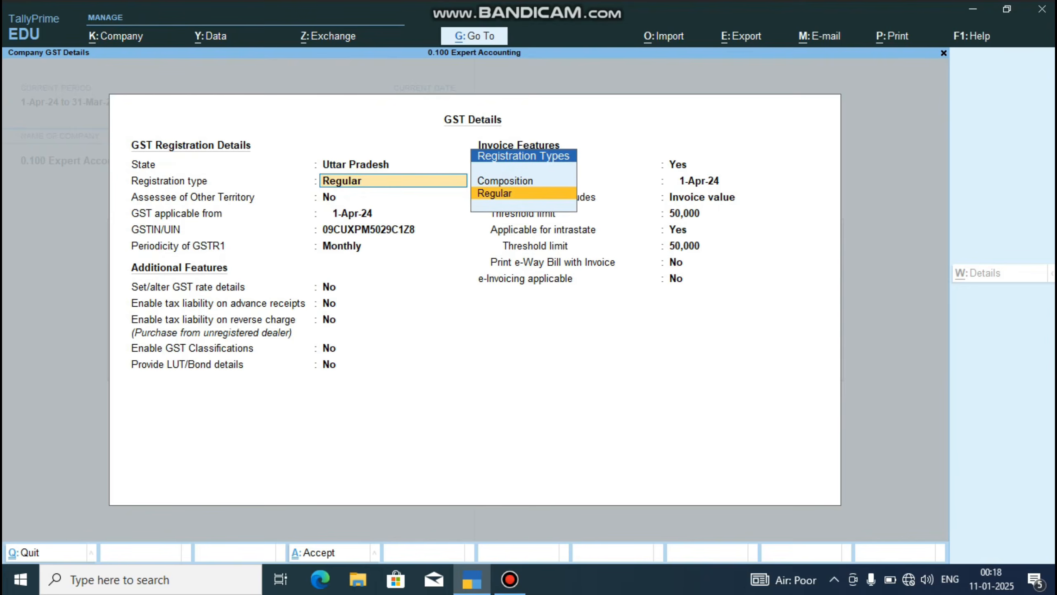
key(Return)
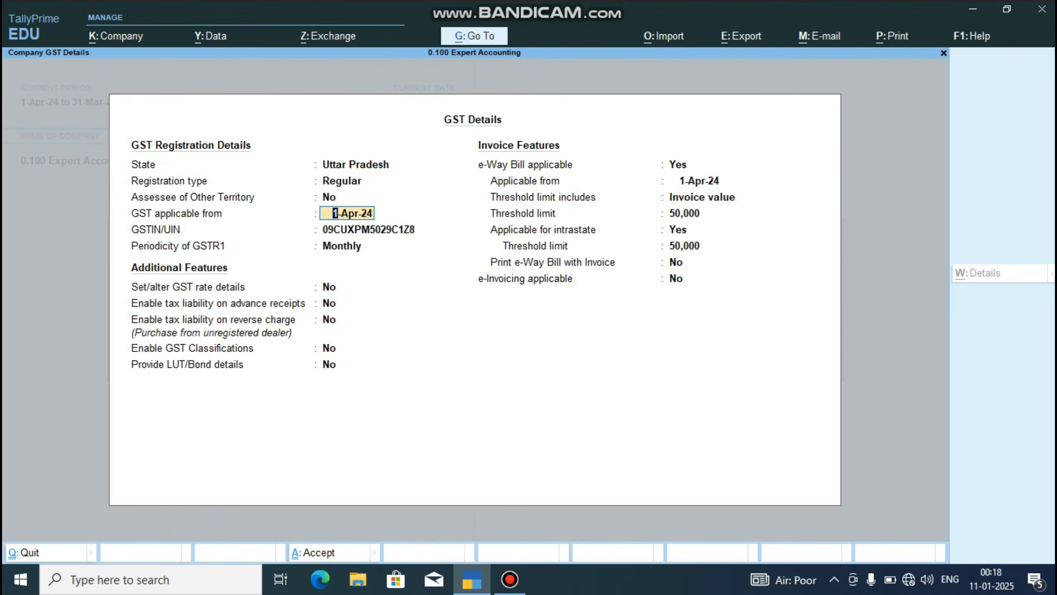
key(Return)
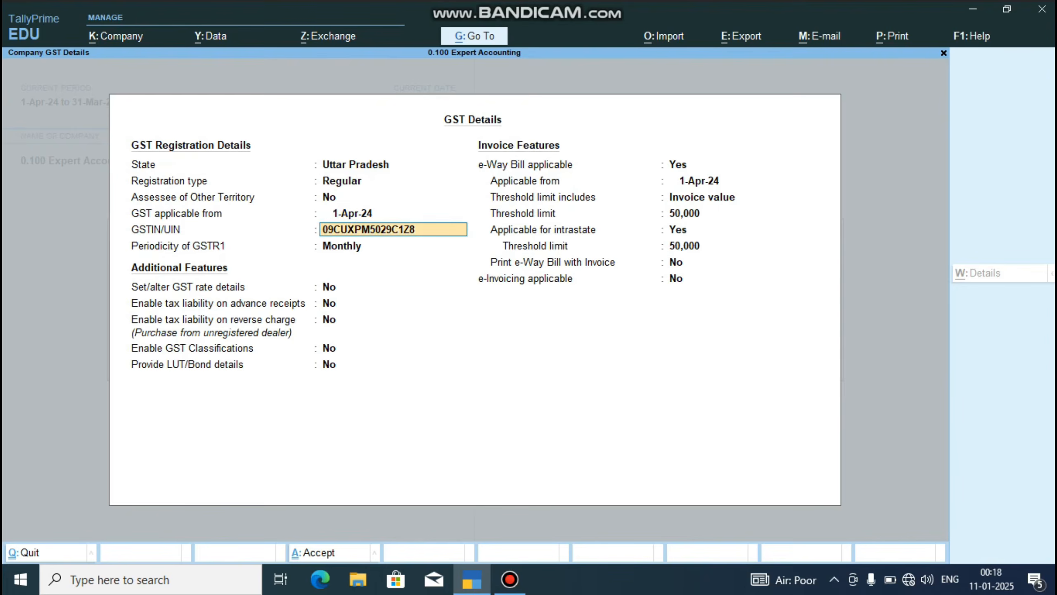
key(Return)
key(Return)
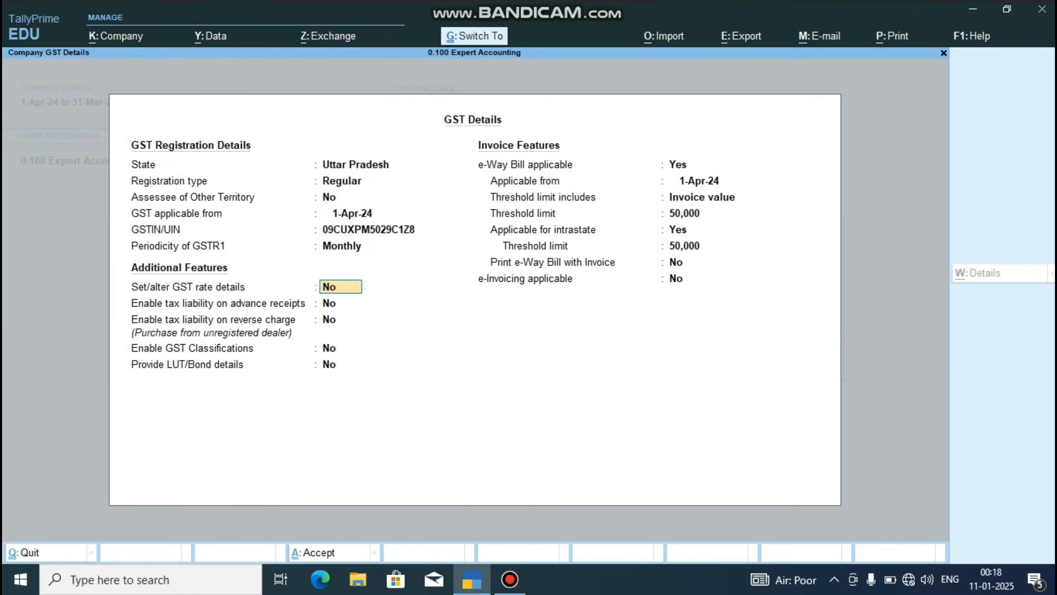
Save the GST details and the company features.
key(ctrl+a)
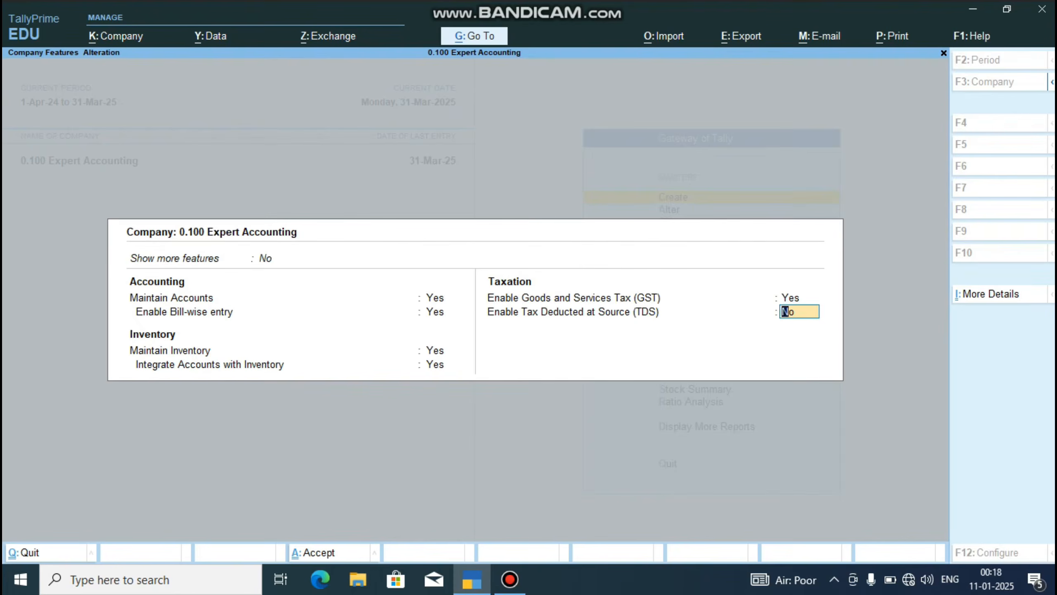
key(ctrl)
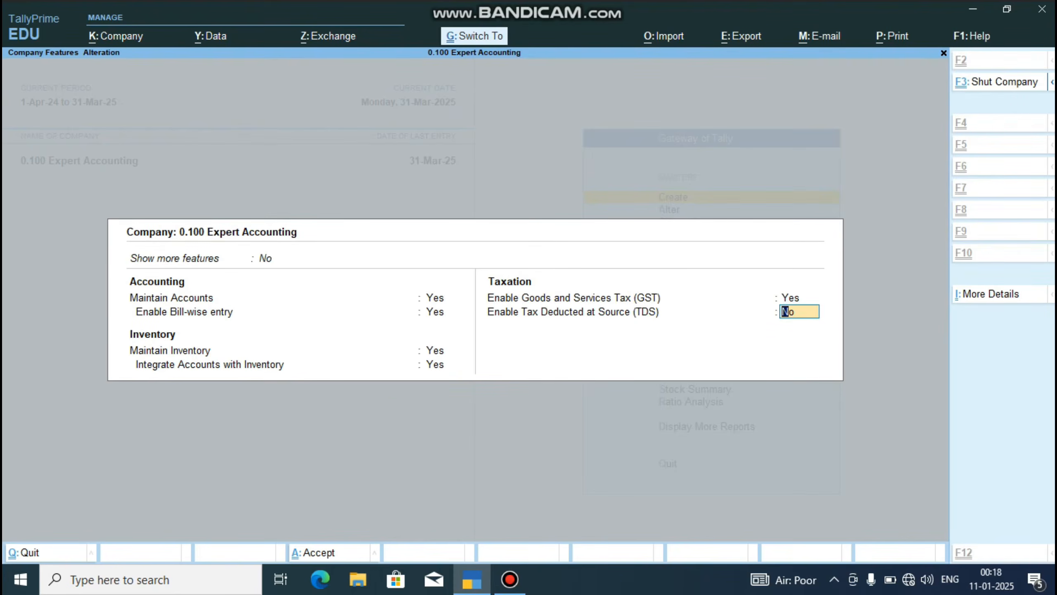
key(ctrl+a)
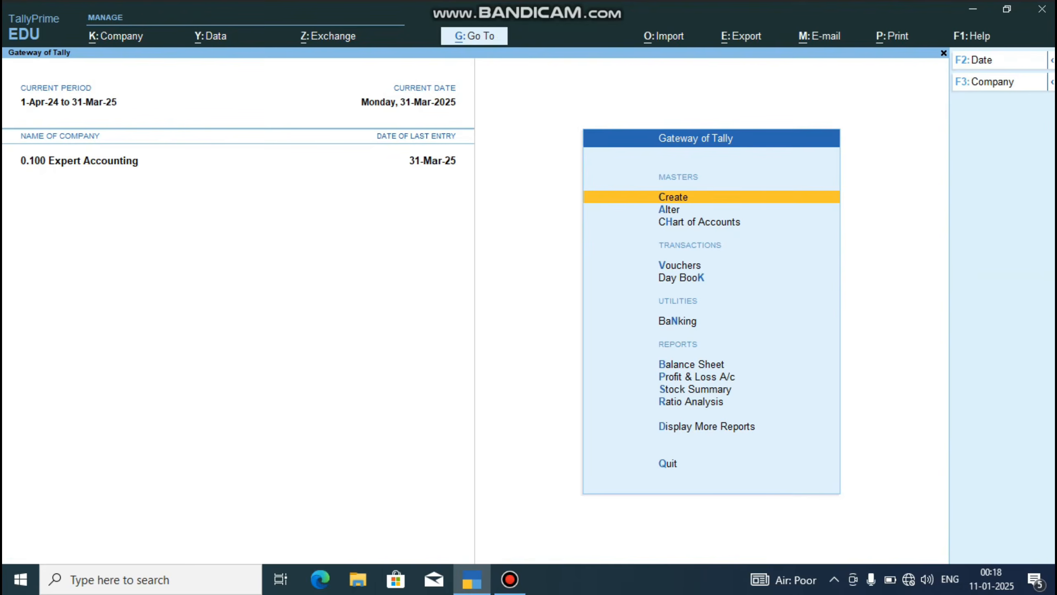
key(Return)
key(Down)
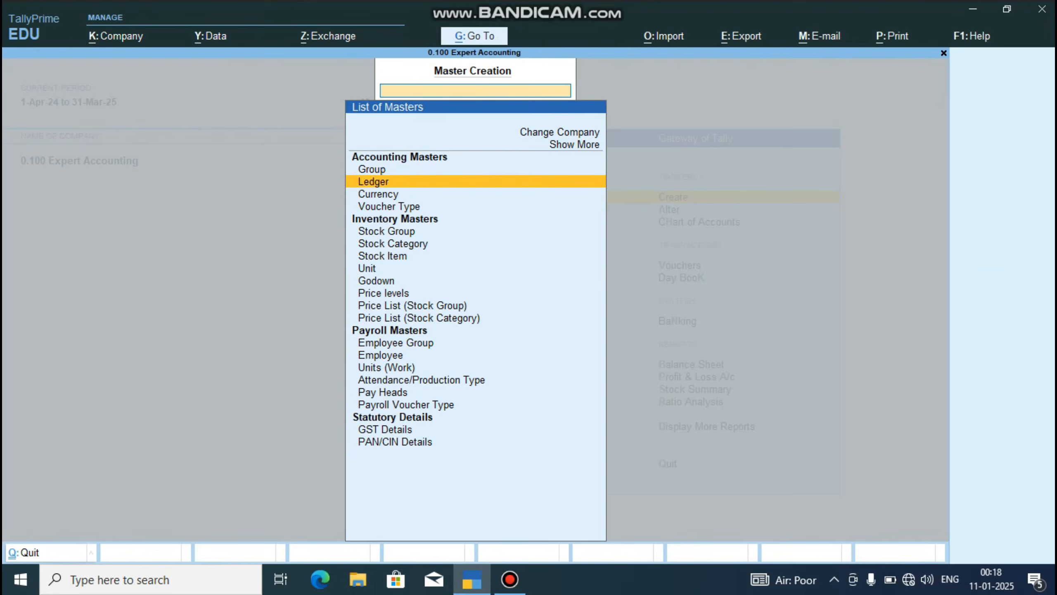
key(Return)
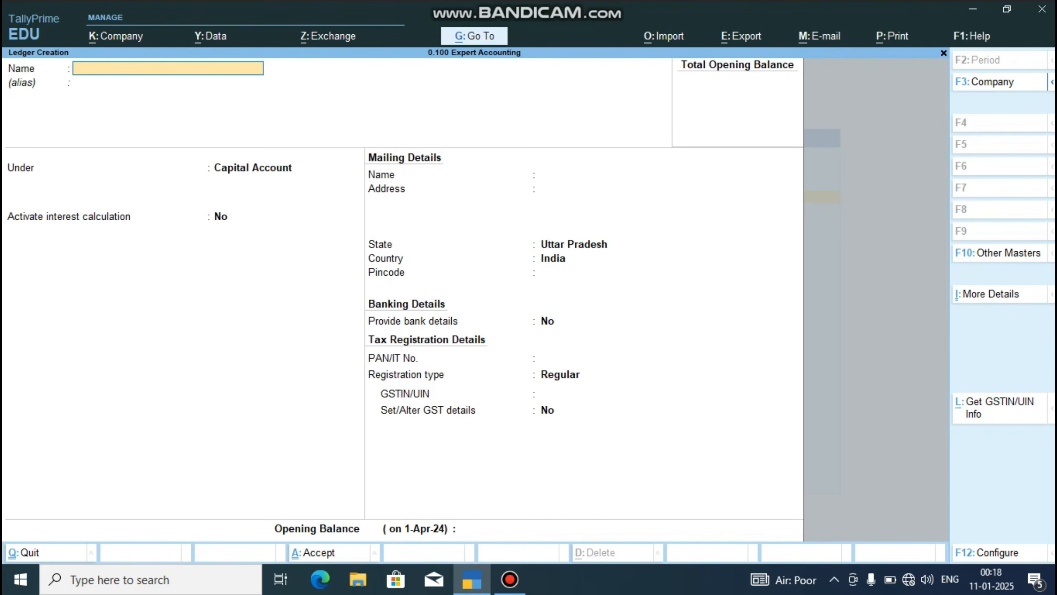
key(Escape)
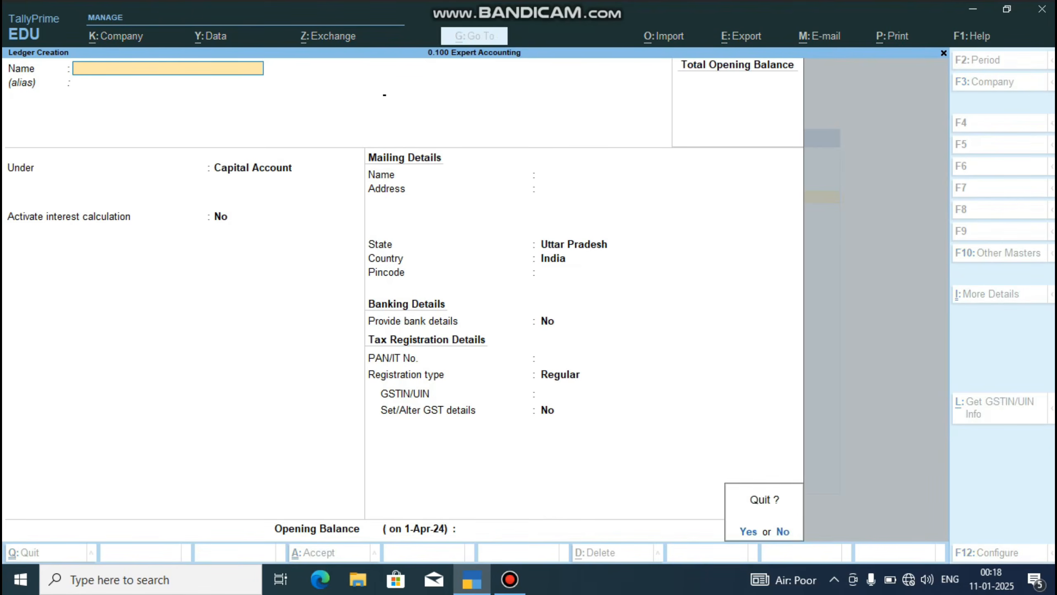
key(y)
key(Escape)
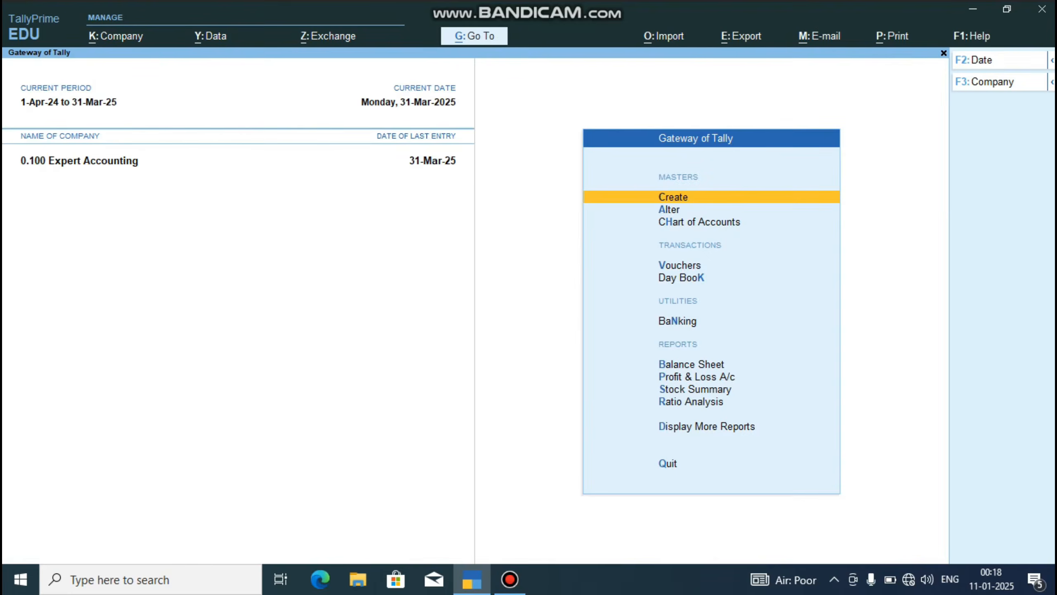
Open the Abc Private Limited ledger for alteration.
key(Down)
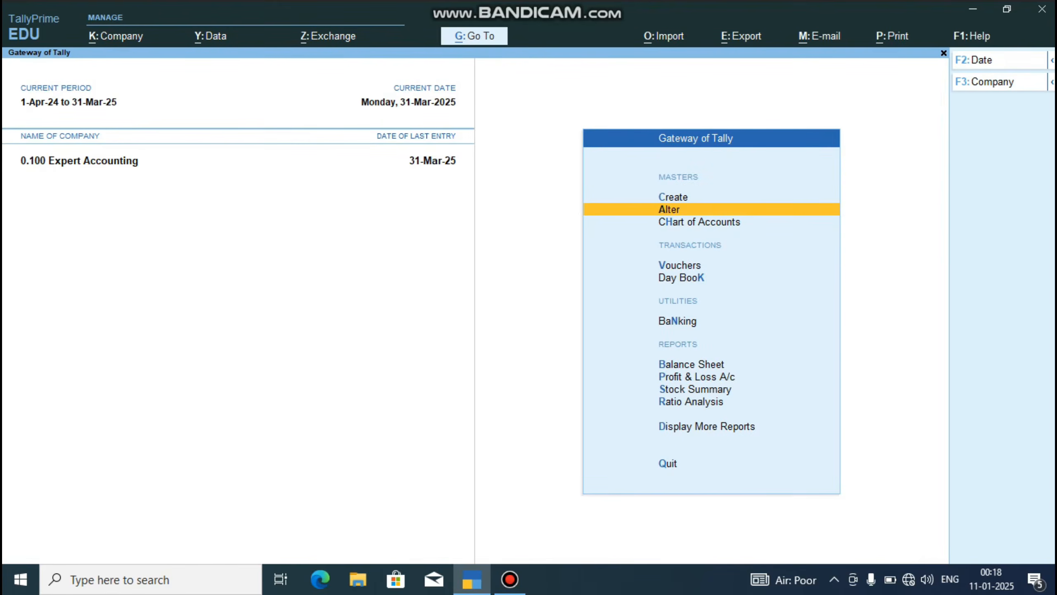
key(Return)
key(Down)
key(Return)
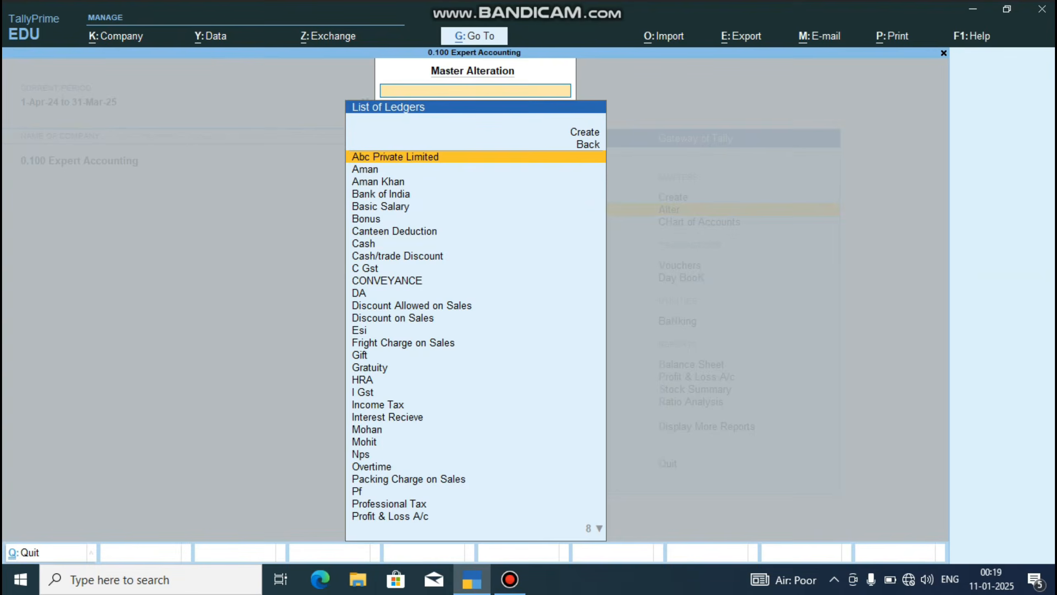
key(Return)
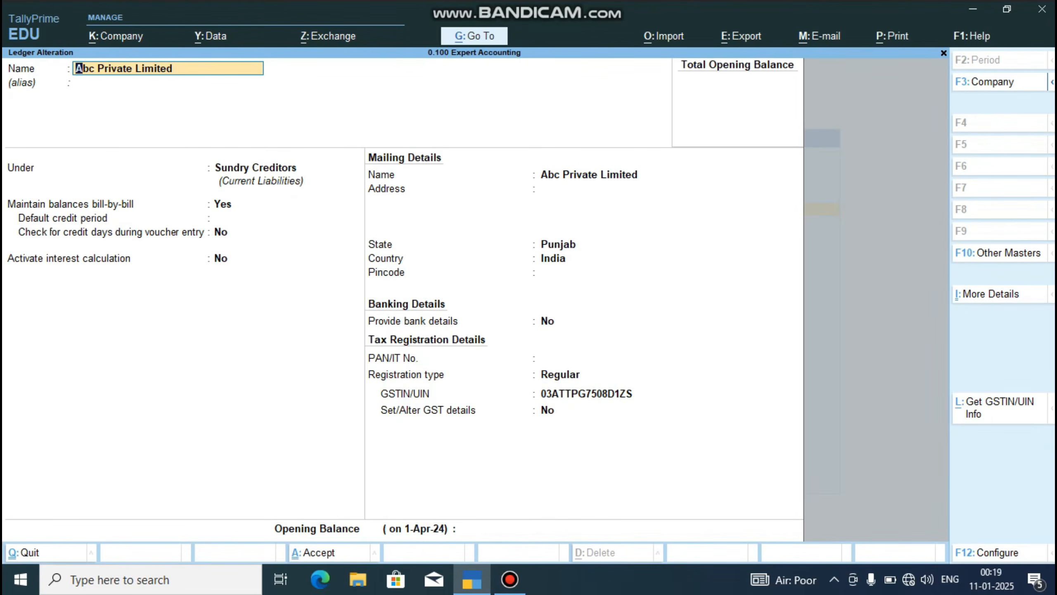
Review the Abc Private Limited ledger's group, bill-by-bill settings, mailing details and state.
key(Return)
key(Return)
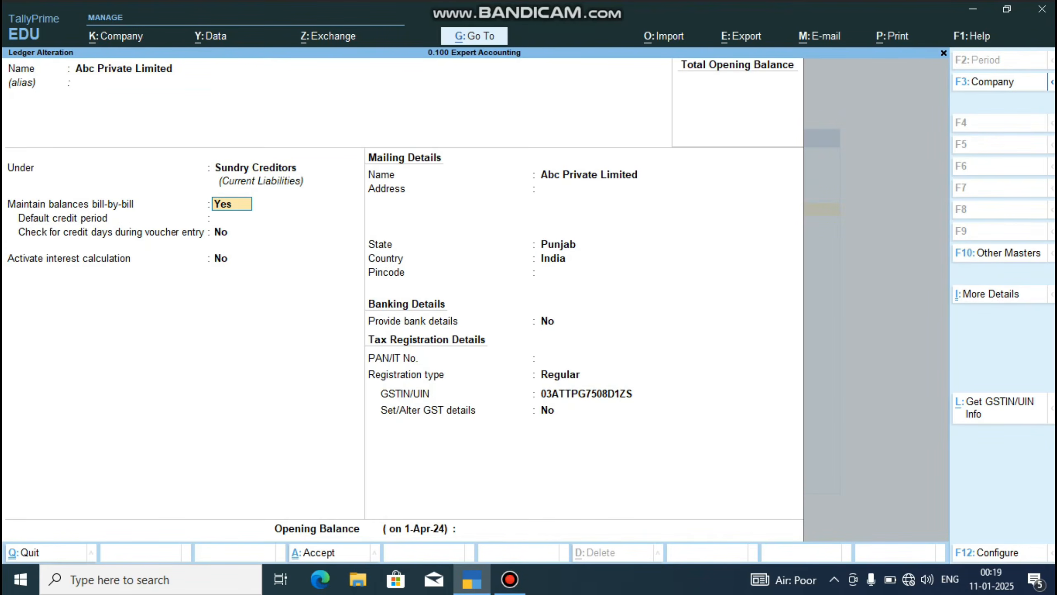
key(Return)
key(Return)
key(Return)
key(Return)
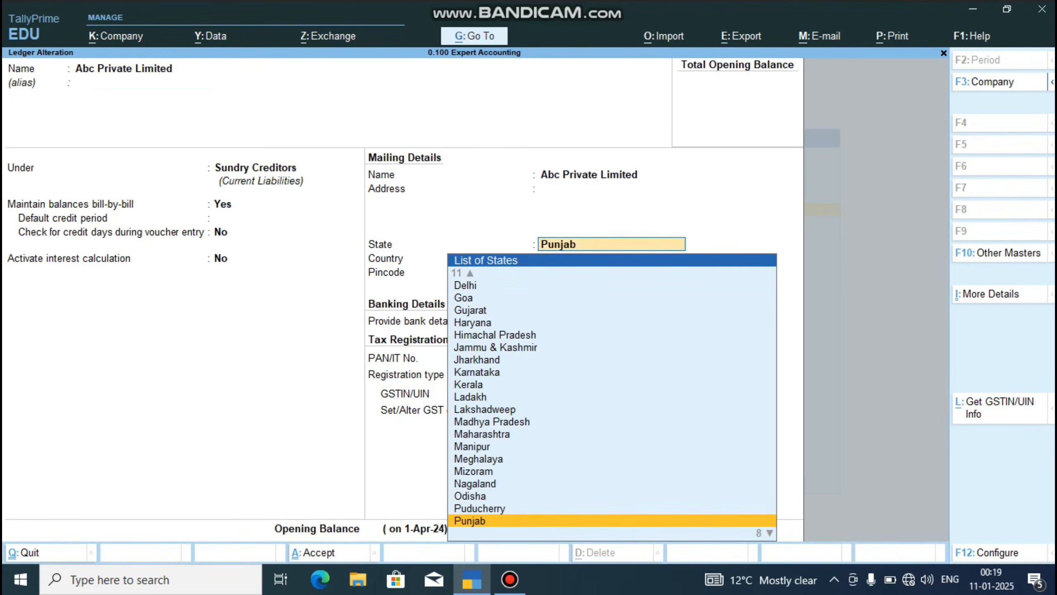
key(Return)
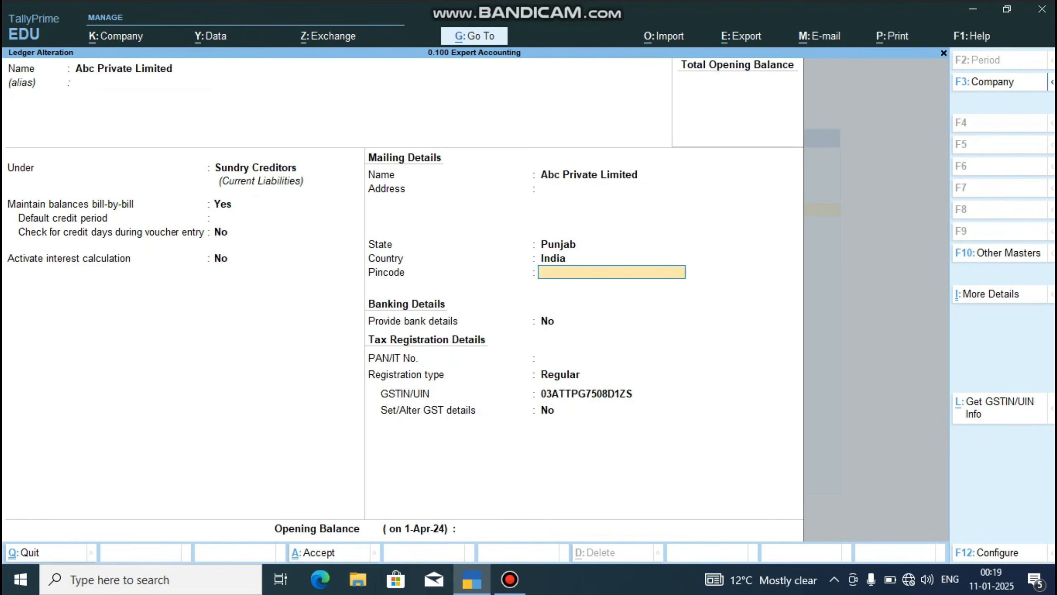
Check the Abc Private Limited ledger's registration type, GSTIN and GST settings, and accept the ledger.
key(Return)
key(Return)
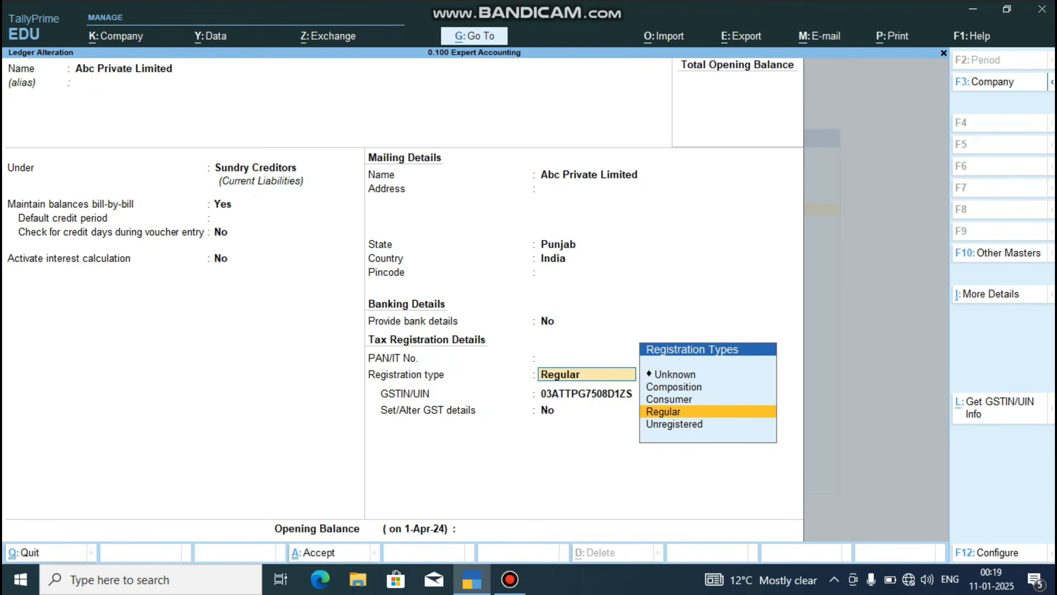
key(Return)
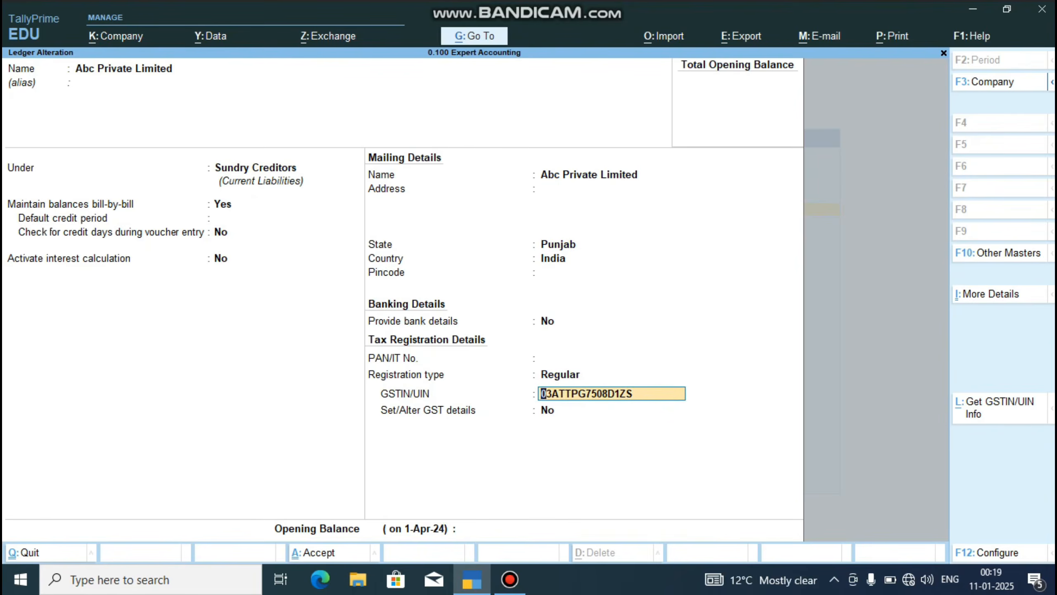
key(Return)
key(Return)
key(Return)
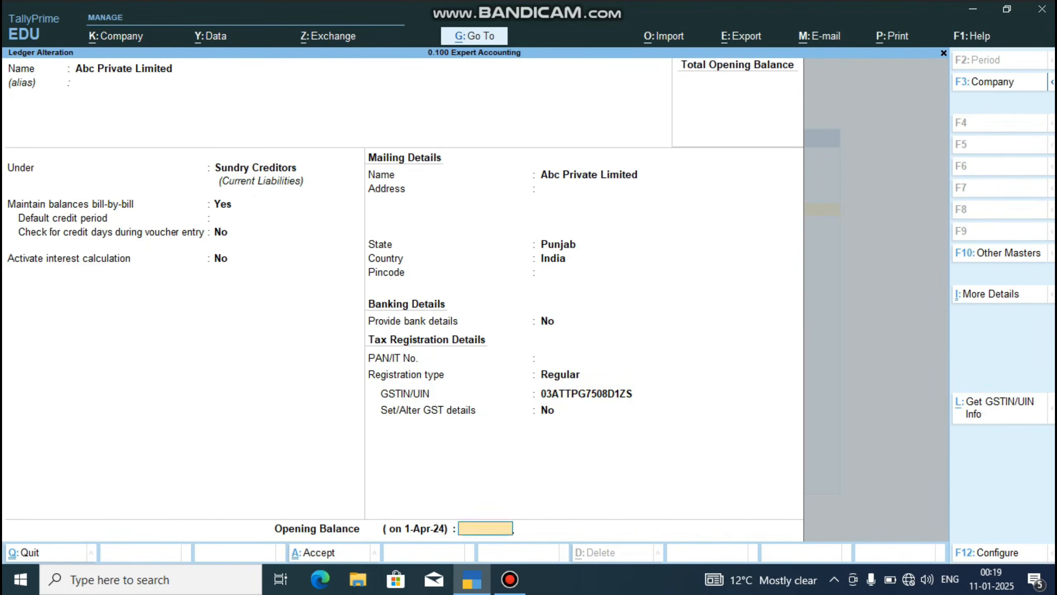
key(Return)
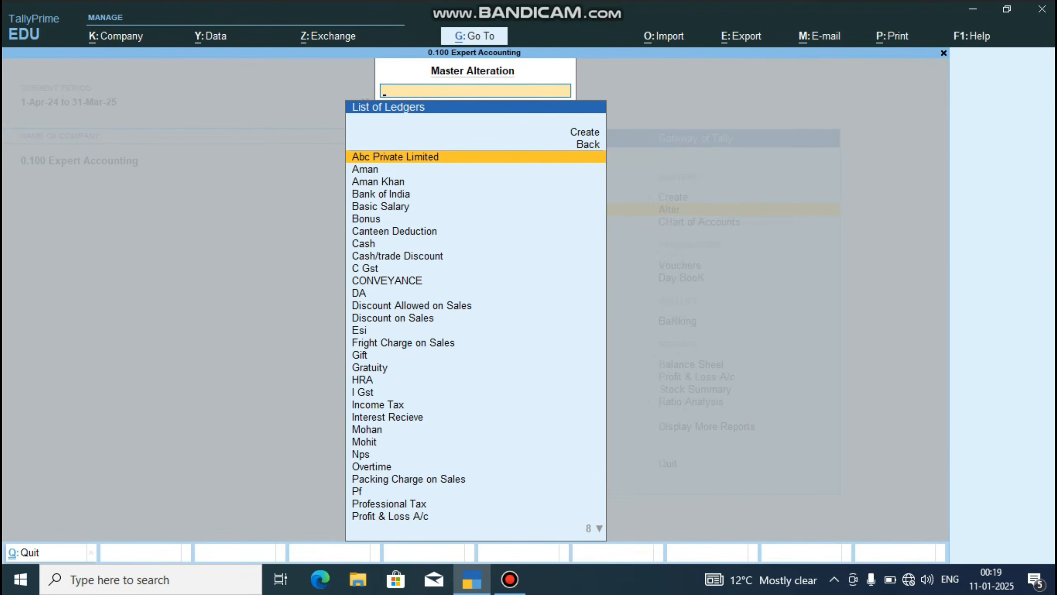
Open the customer's Sundry Debtors ledger for alteration and check its group.
text(Moh)
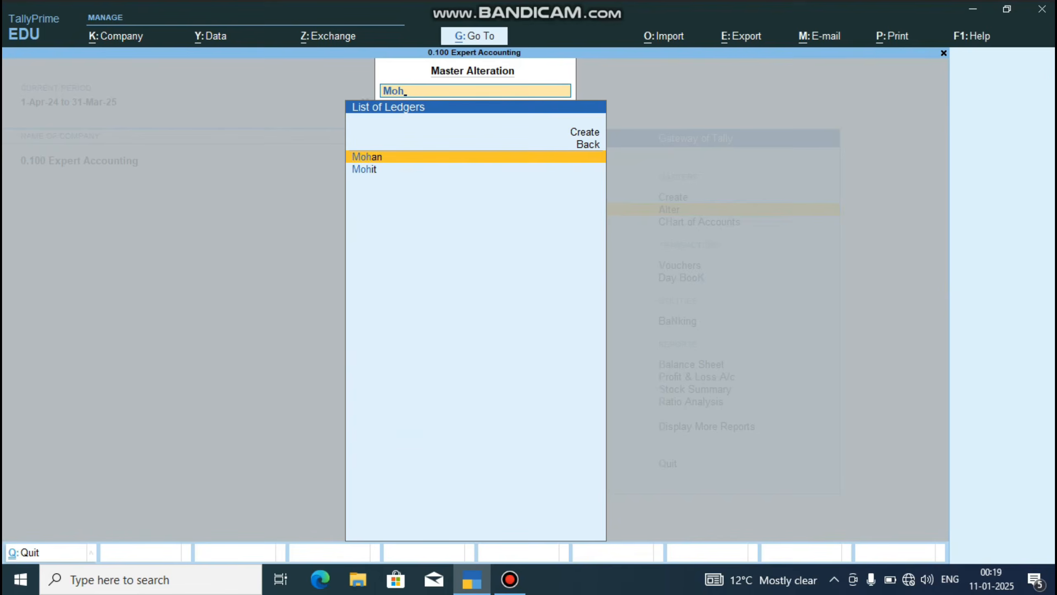
key(Return)
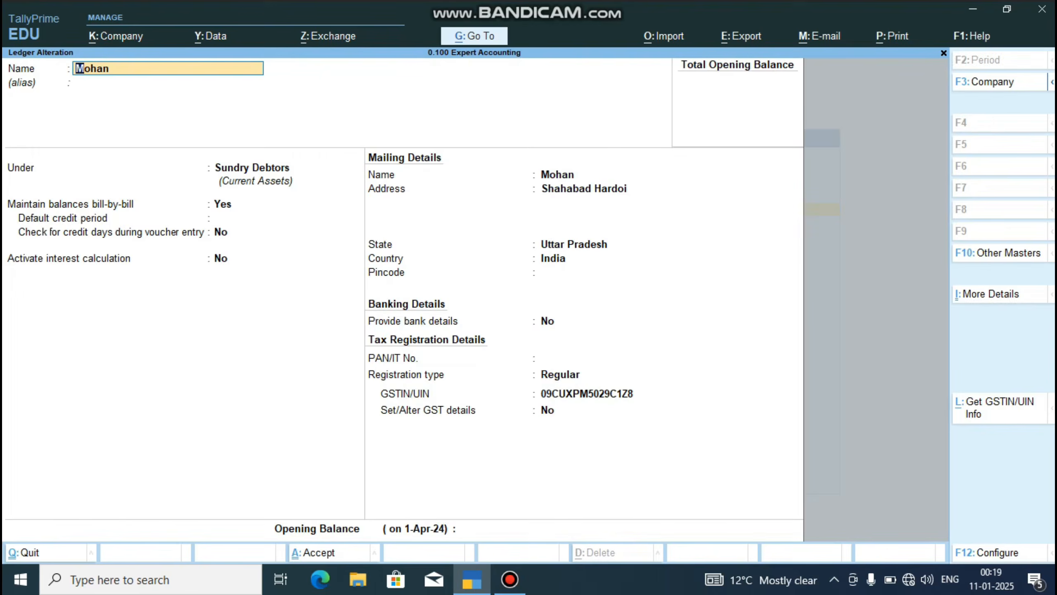
key(Return)
key(Return)
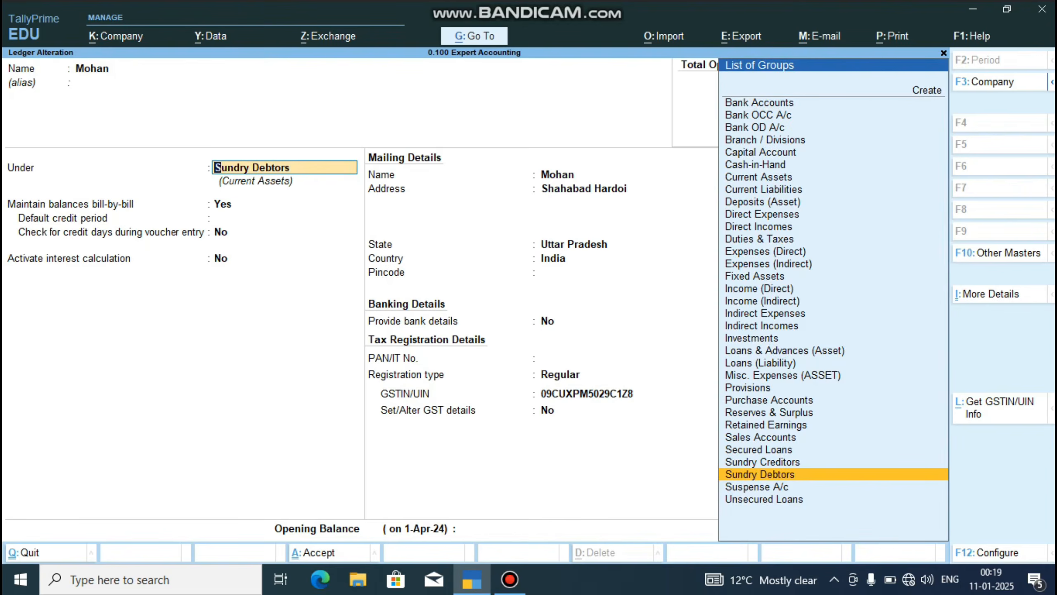
key(Return)
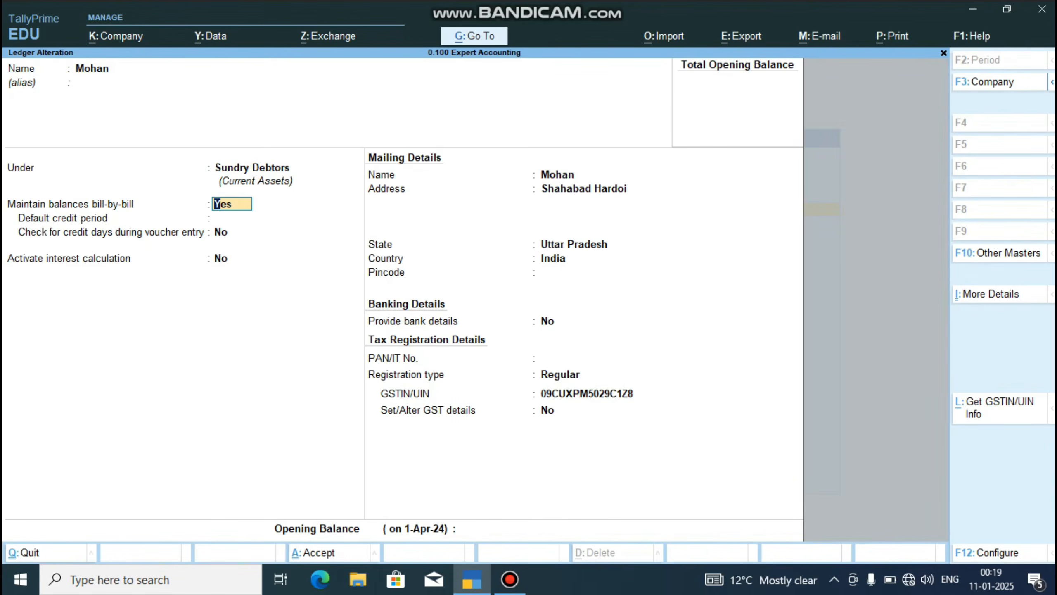
Review the customer ledger's bill-by-bill, interest calculation and mailing address settings.
key(Return)
key(Return)
key(Return)
key(Return)
key(Return)
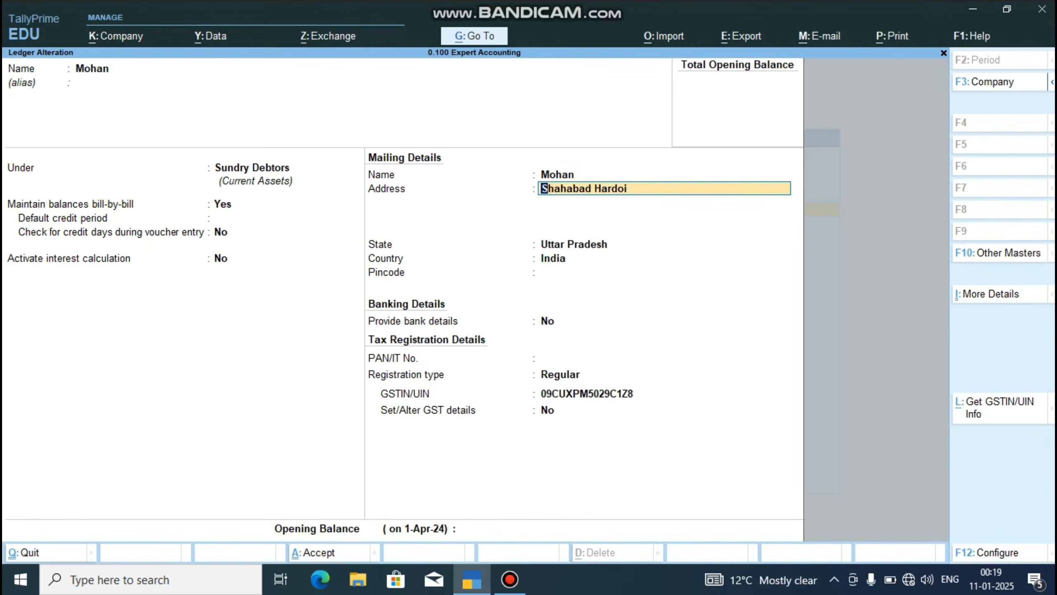
key(Return)
key(Return)
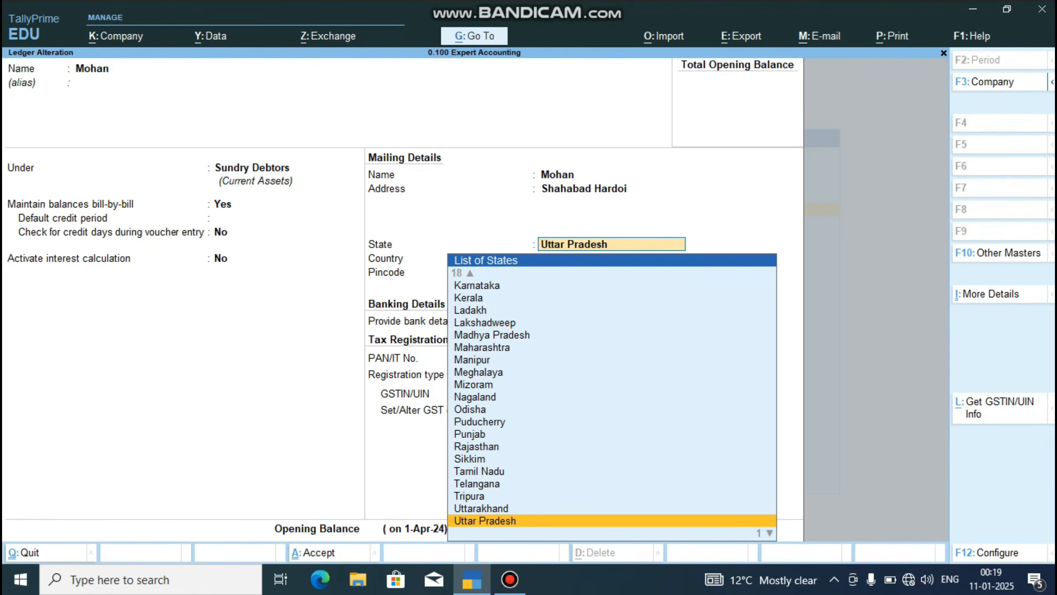
Check the customer ledger's state, registration type, GSTIN and GST settings, and accept the ledger.
key(Return)
key(Return)
key(Return)
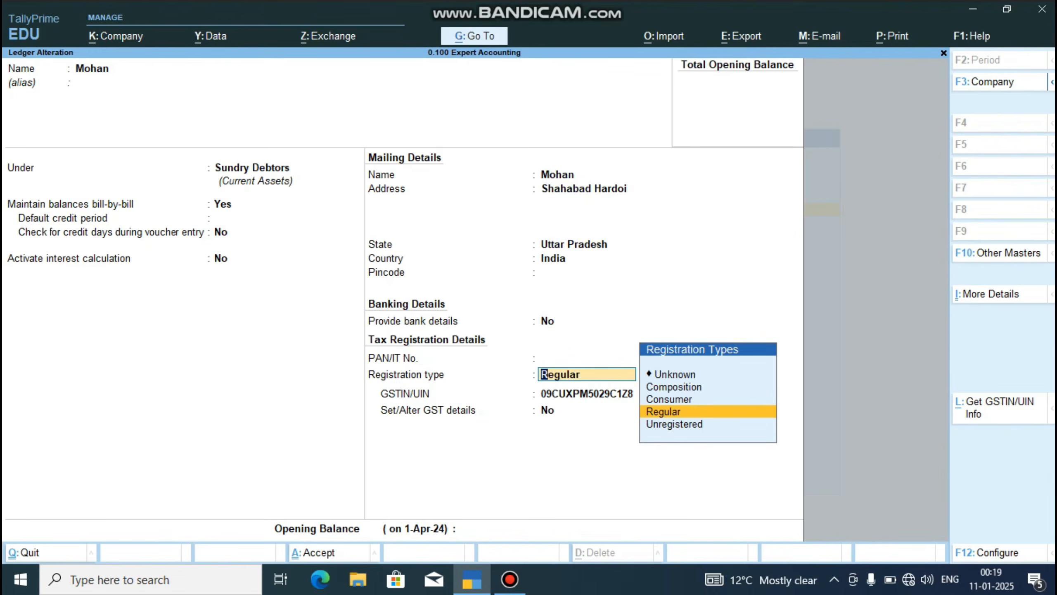
key(Return)
key(Return)
key(Return)
key(Return)
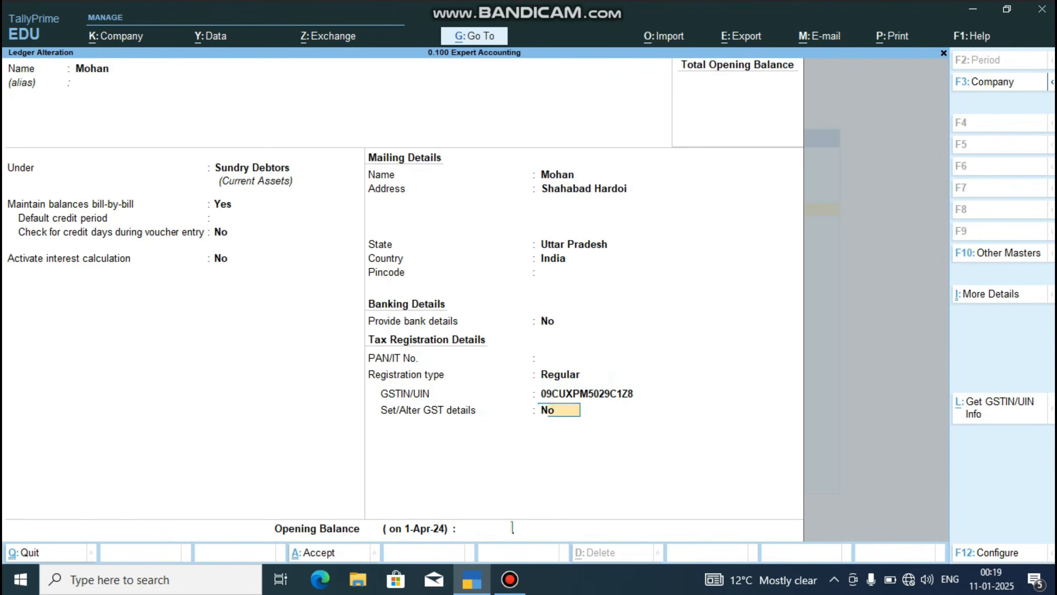
key(Return)
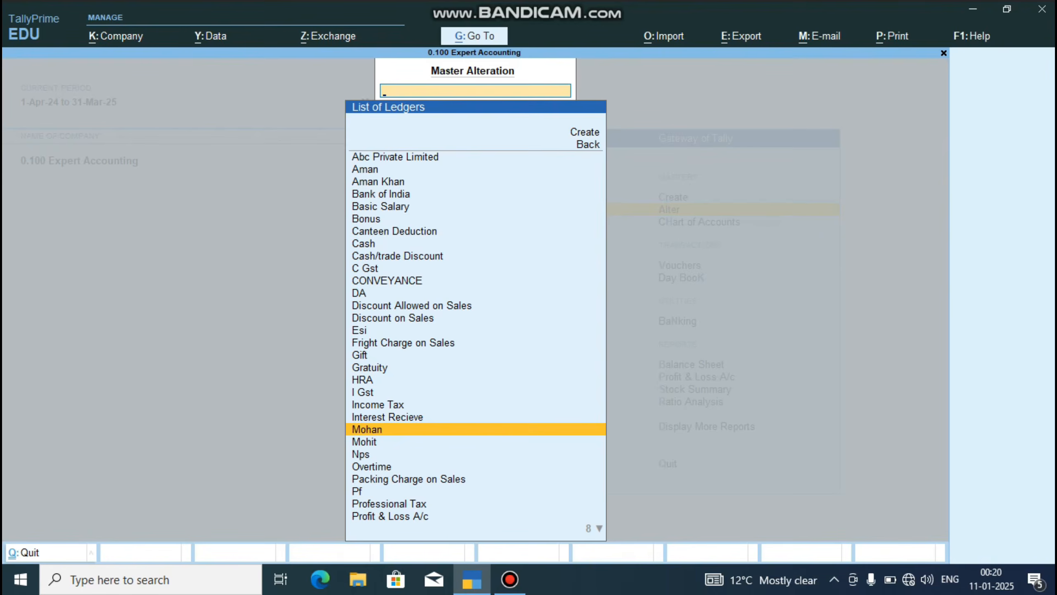
Open the C Gst ledger for alteration and check its group.
text(C)
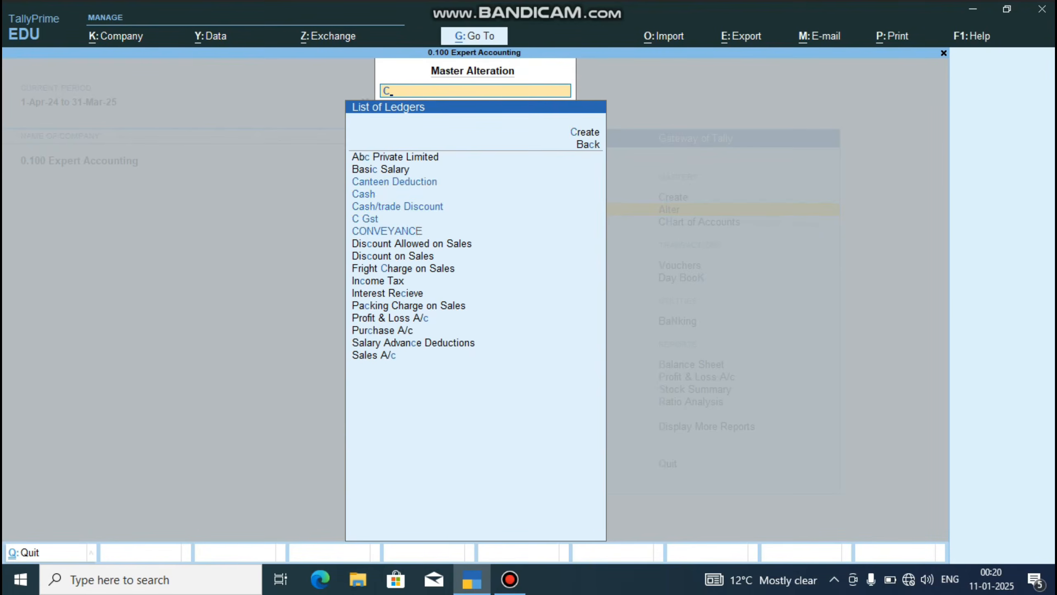
key(Down)
key(Down)
key(Down)
key(Return)
key(Return)
key(Return)
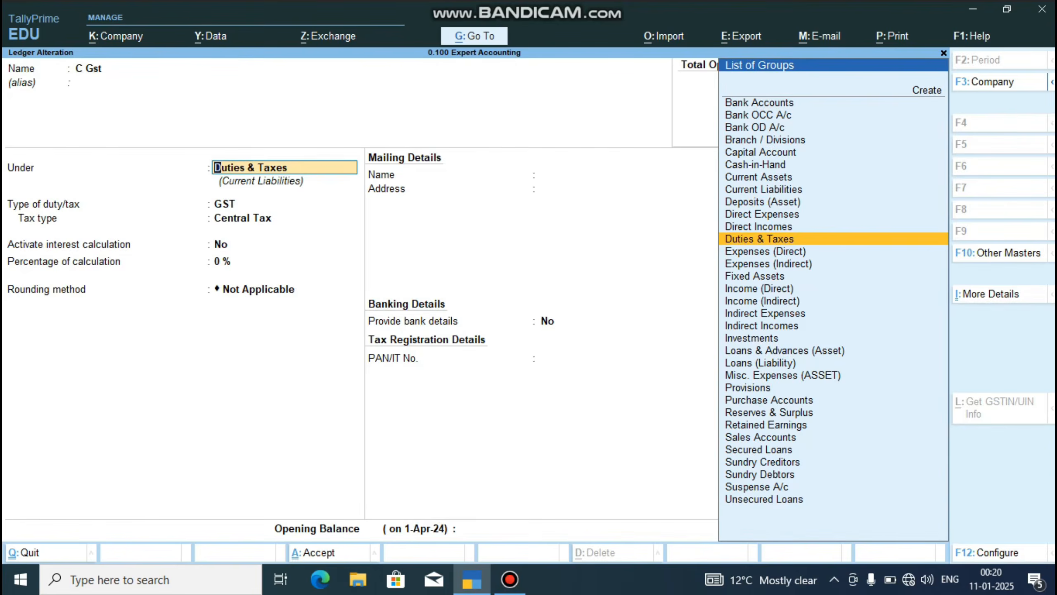
Check the C Gst ledger's type of duty, tax type and calculation settings, and return to the ledger list.
key(Return)
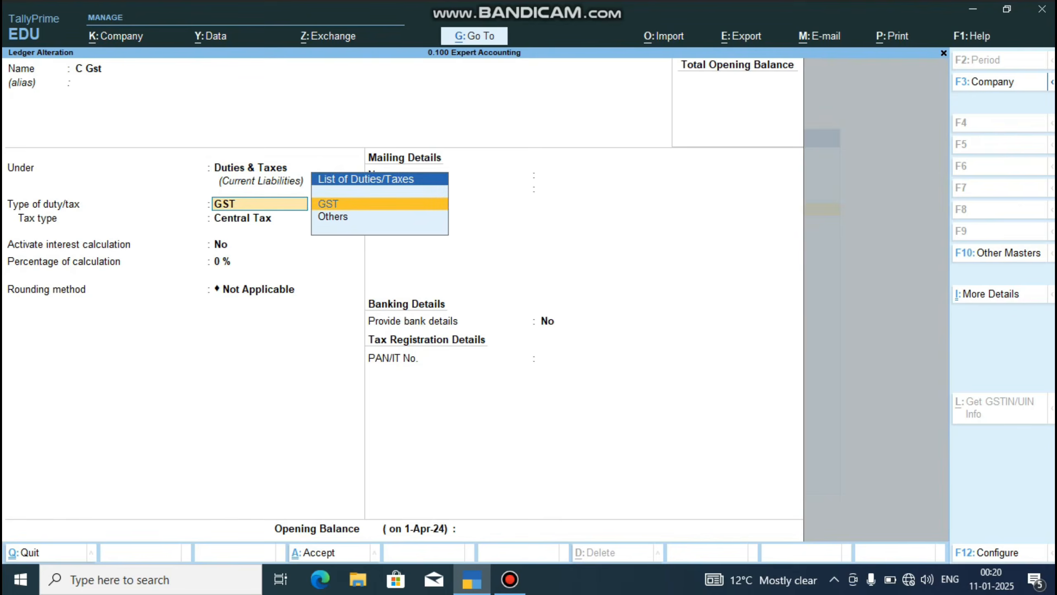
key(Return)
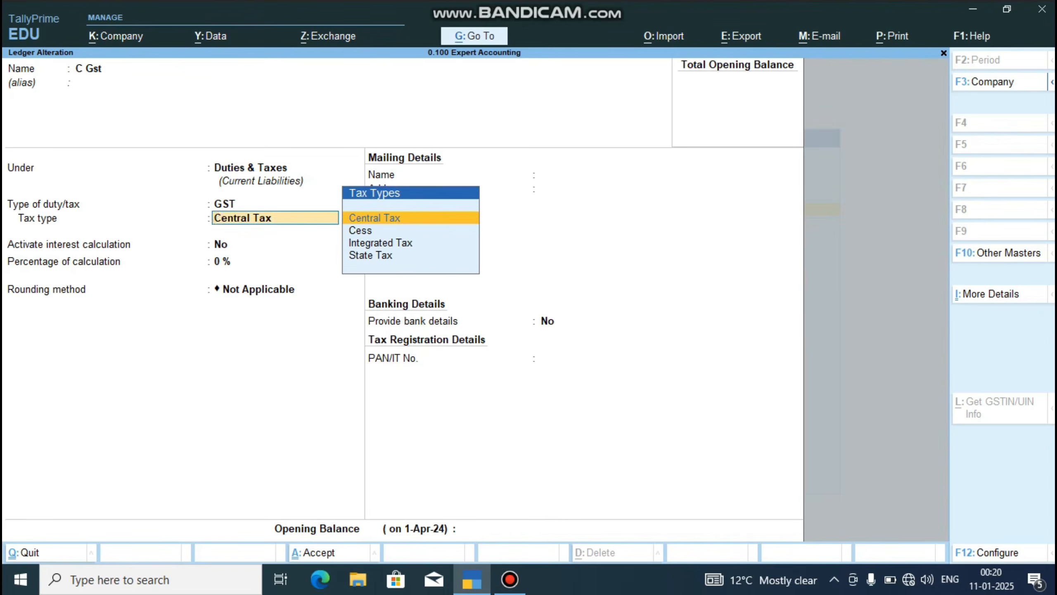
key(Return)
key(Return)
key(Return)
key(Return)
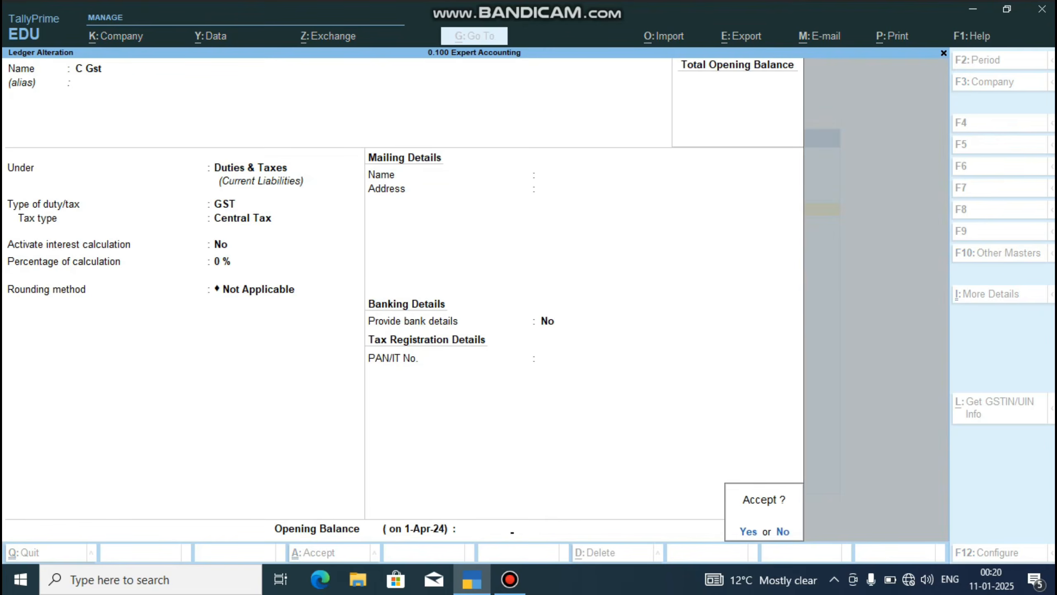
key(y)
key(Return)
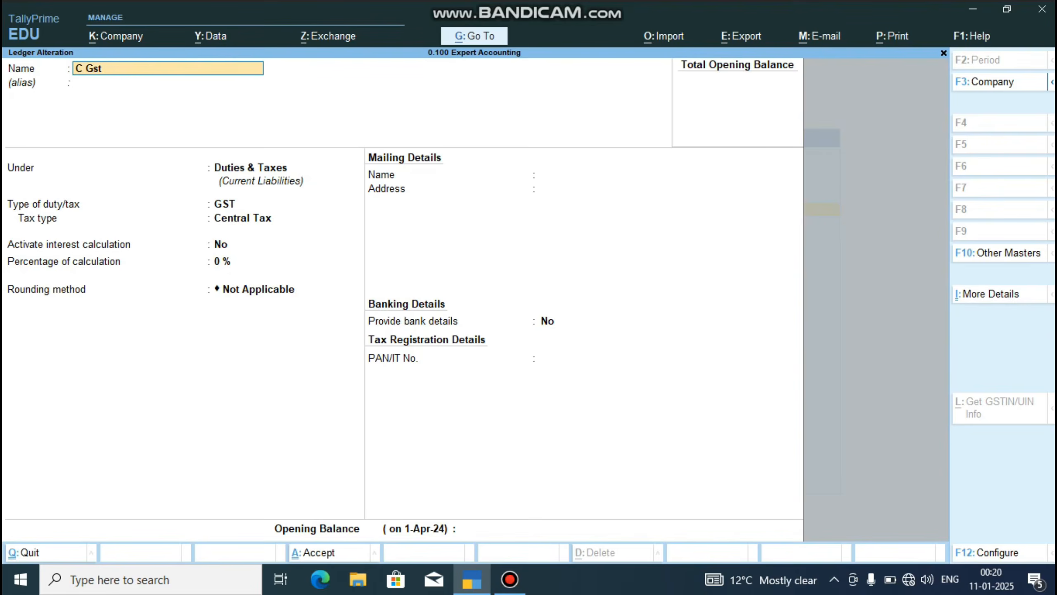
key(BackSpace)
key(Escape)
text(y)
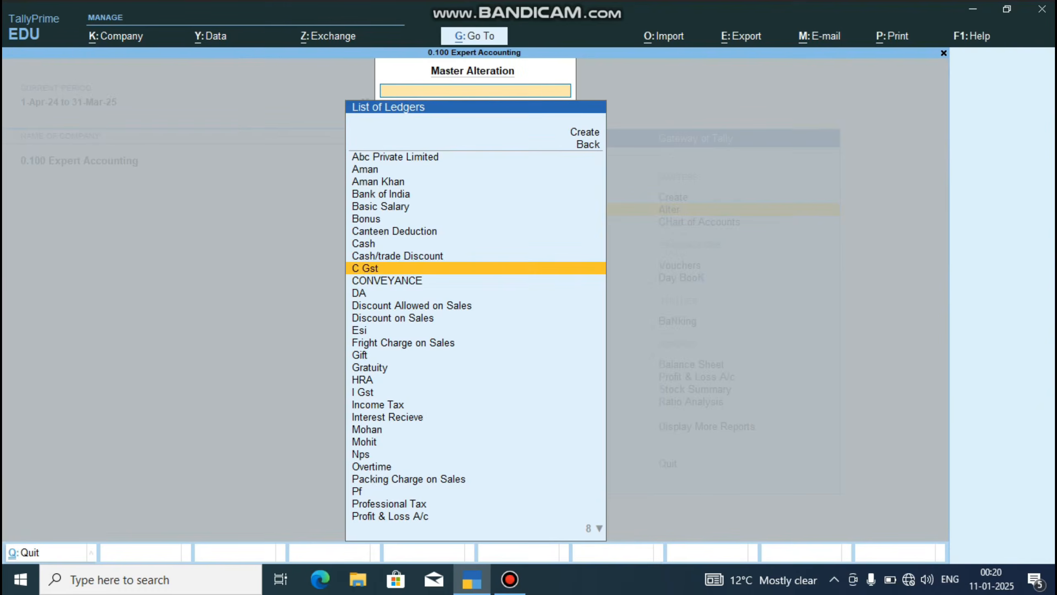
Open the S Gst ledger for alteration and check its group.
text(S)
key(Down)
key(Down)
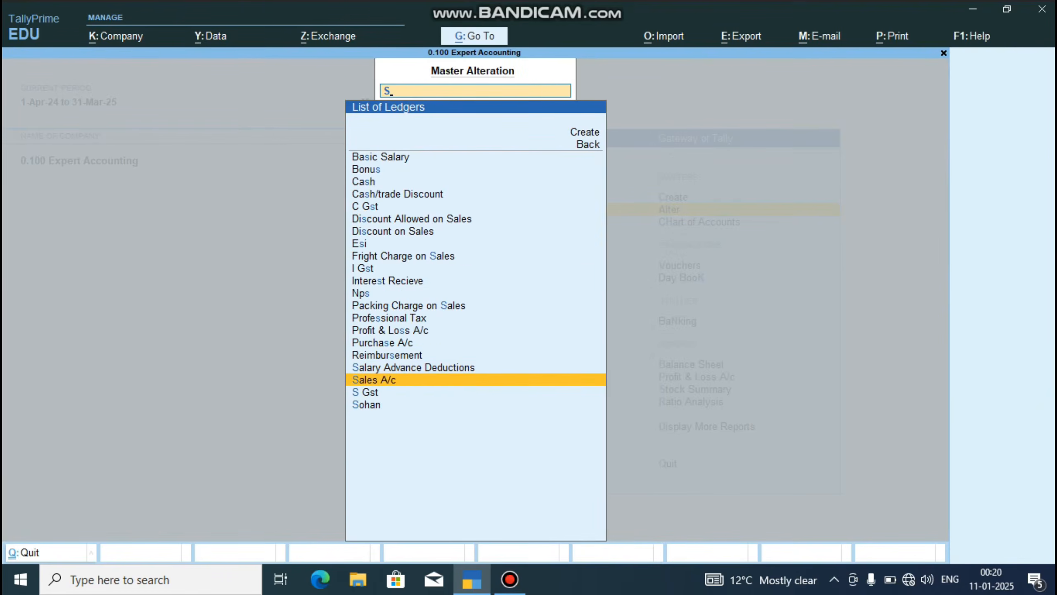
key(Return)
key(Return)
key(Return)
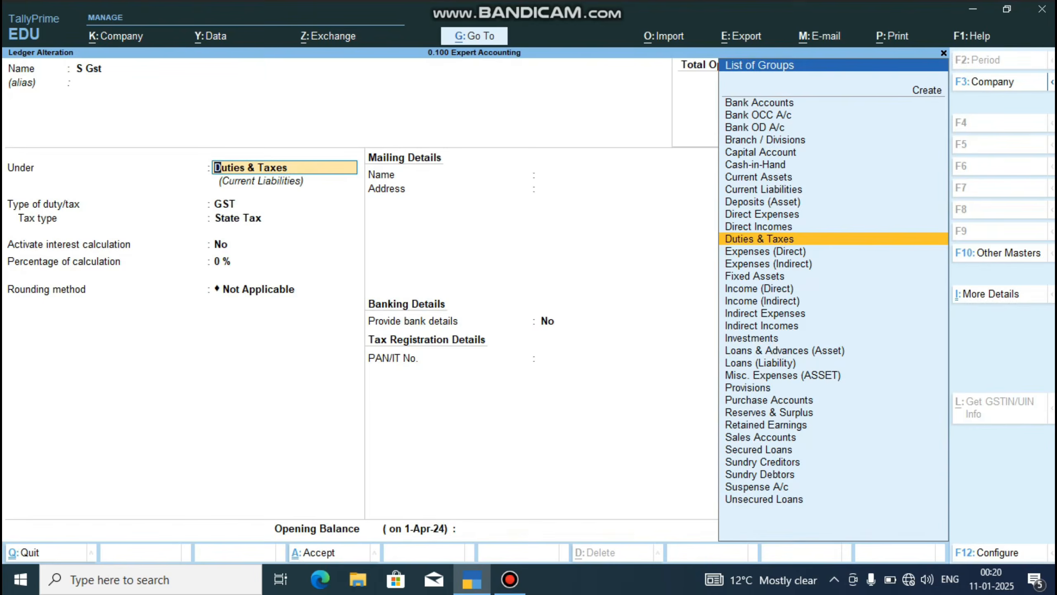
Check the S Gst ledger's type of duty, tax type and percentage of calculation, and accept the ledger.
key(Return)
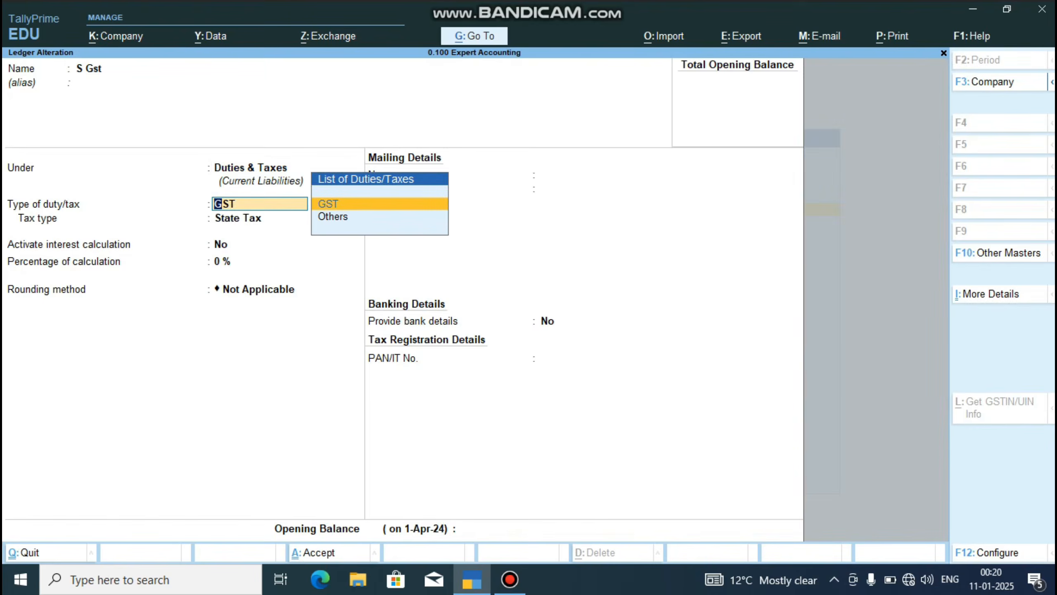
key(Return)
key(Return)
key(Return)
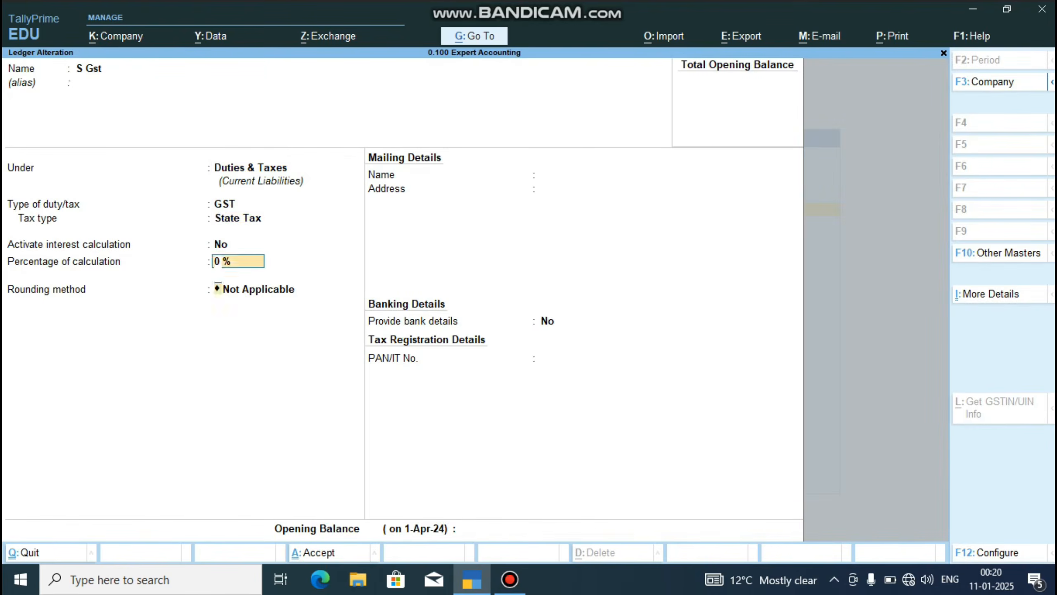
key(Return)
key(Return)
key(Return)
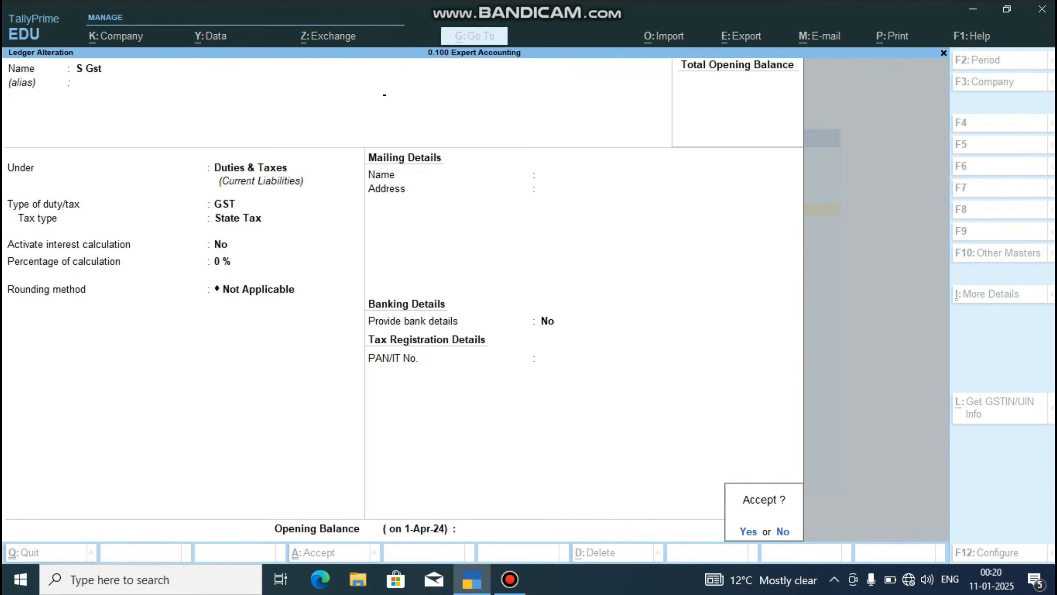
key(Return)
Open the I Gst ledger for alteration.
text(I)
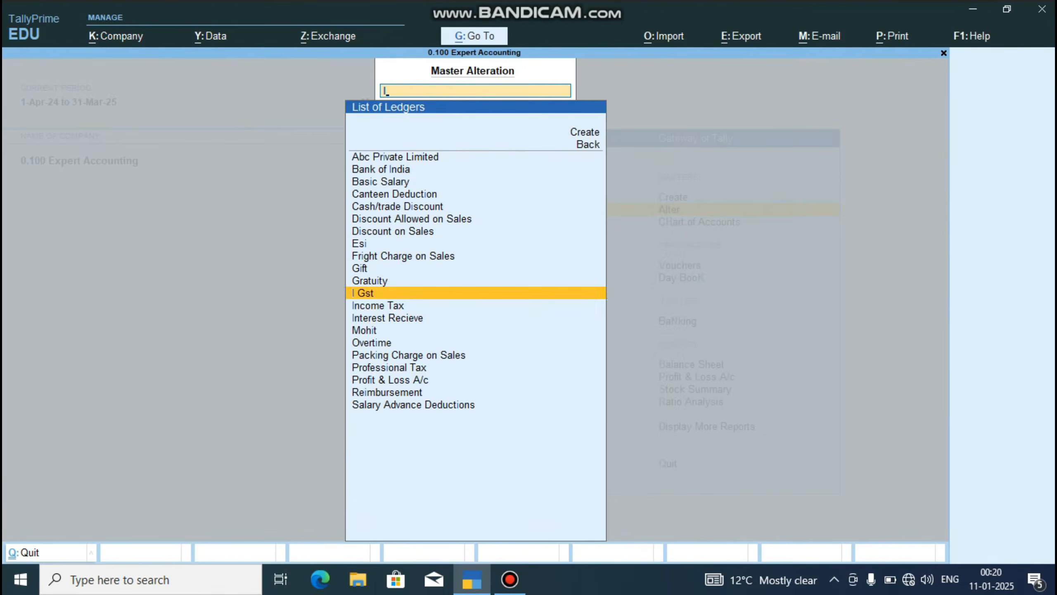
key(Return)
key(Return)
key(Return)
Check the I Gst ledger's group, type of duty and tax type, and accept the ledger.
key(Return)
key(Return)
key(Return)
key(Return)
key(Return)
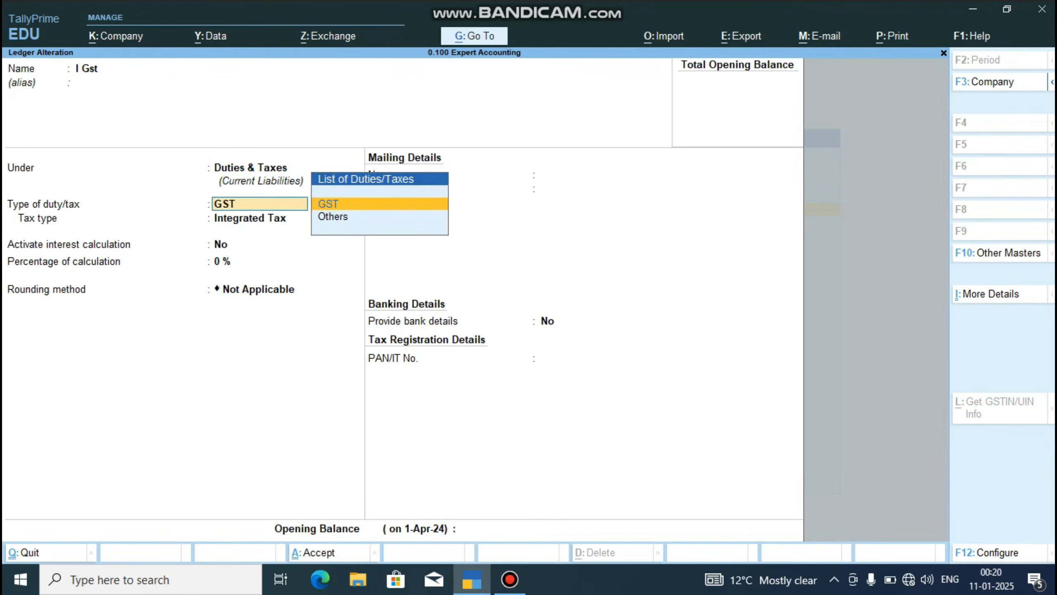
key(Return)
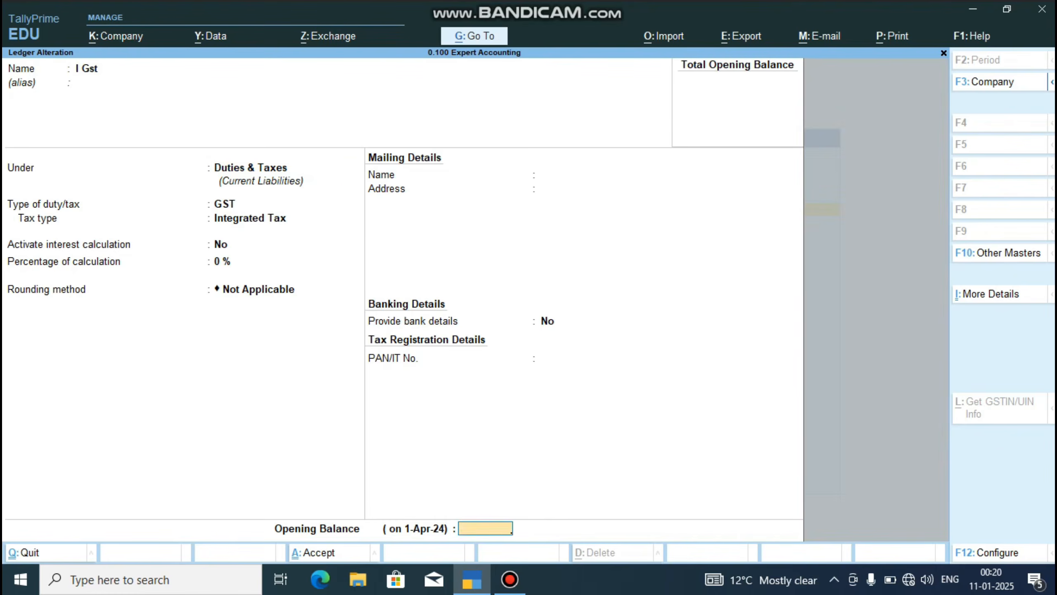
key(Return)
key(Return)
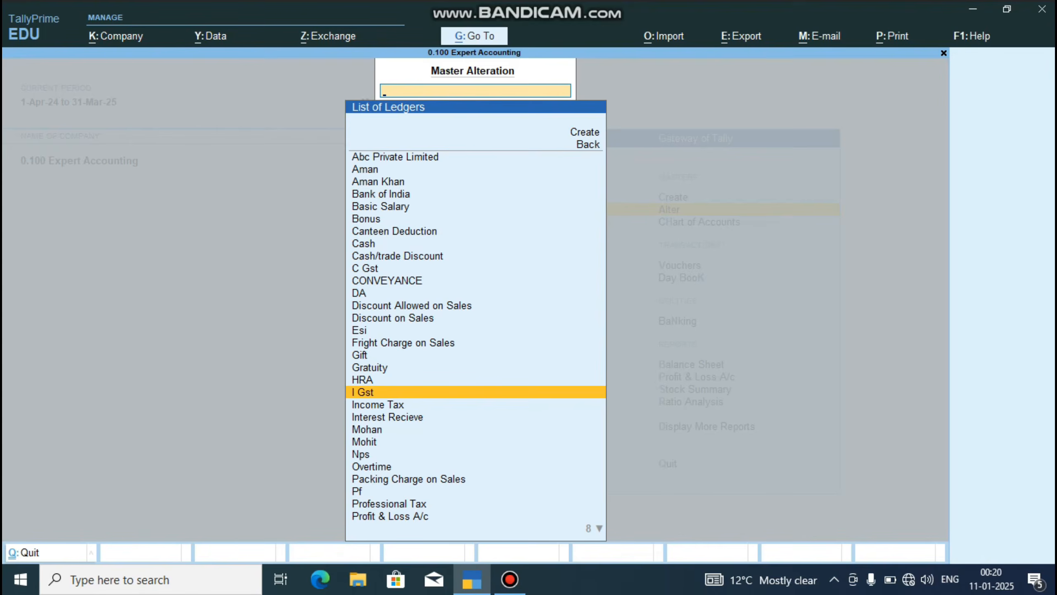
Open the Purchase A/c ledger for alteration.
text(pu)
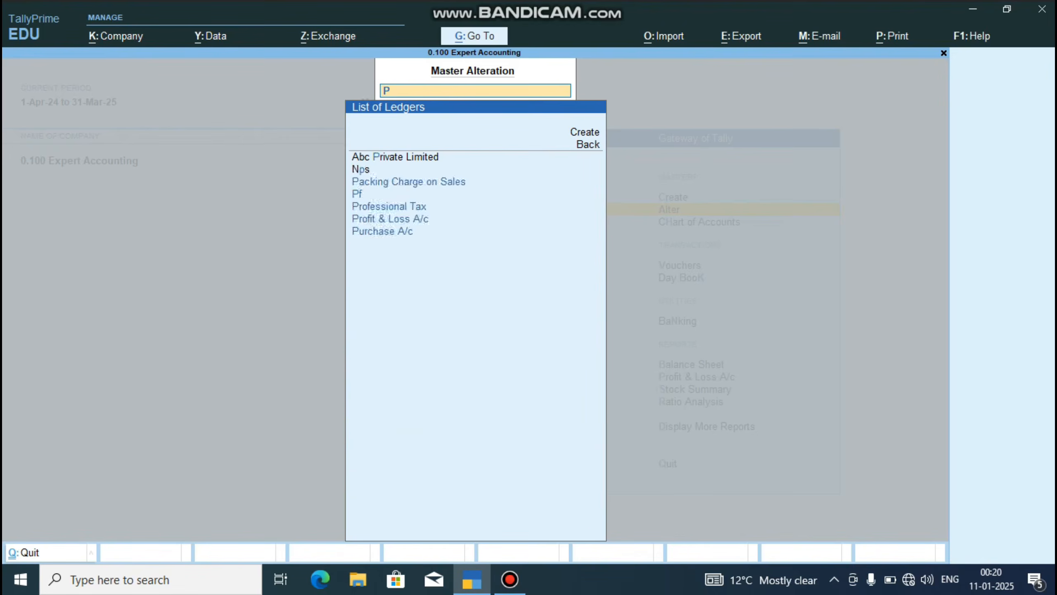
key(Return)
key(Return)
key(Return)
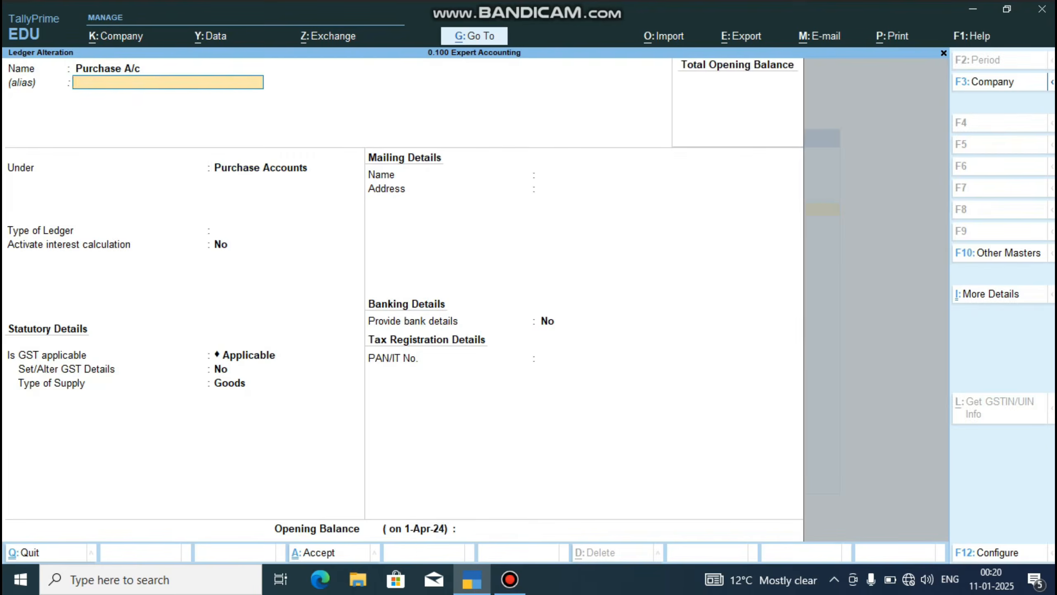
Check the Purchase A/c ledger's group, GST applicability, GST details and type of supply, and accept the ledger.
key(Return)
key(Return)
key(Return)
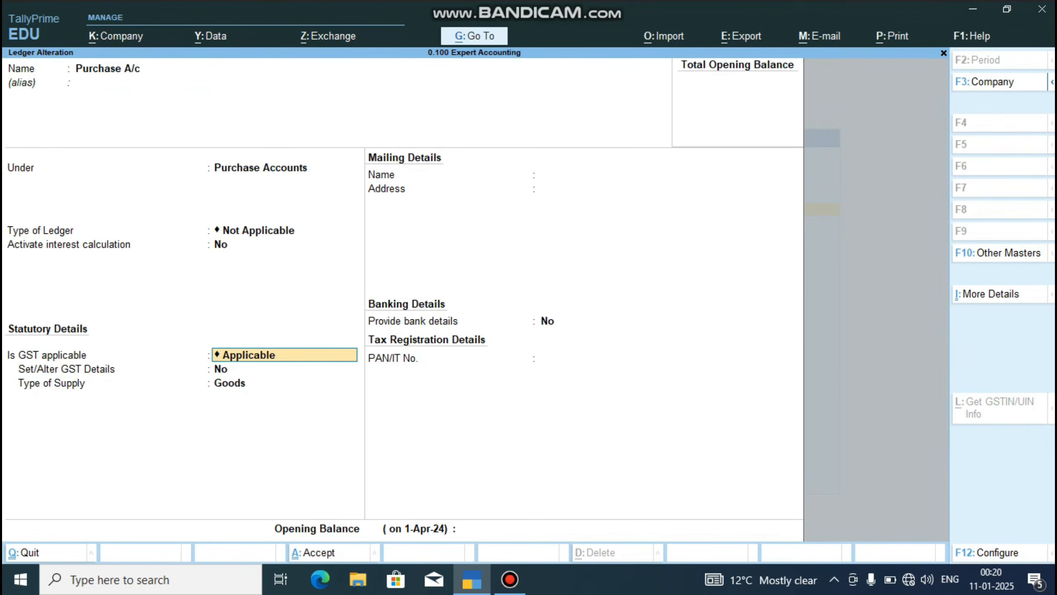
key(Return)
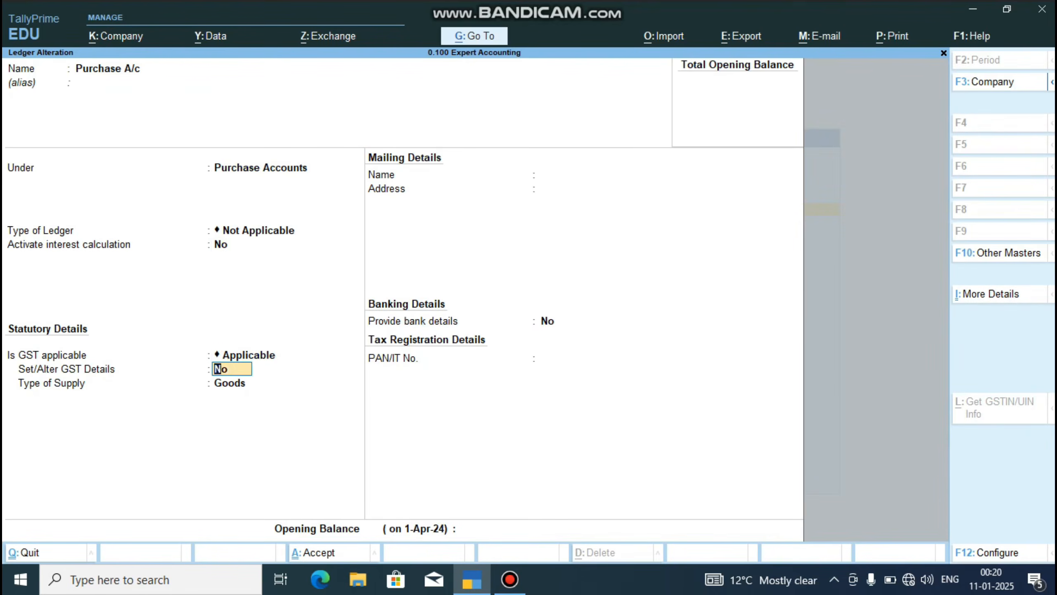
key(Return)
key(Return)
key(Return)
key(Return)
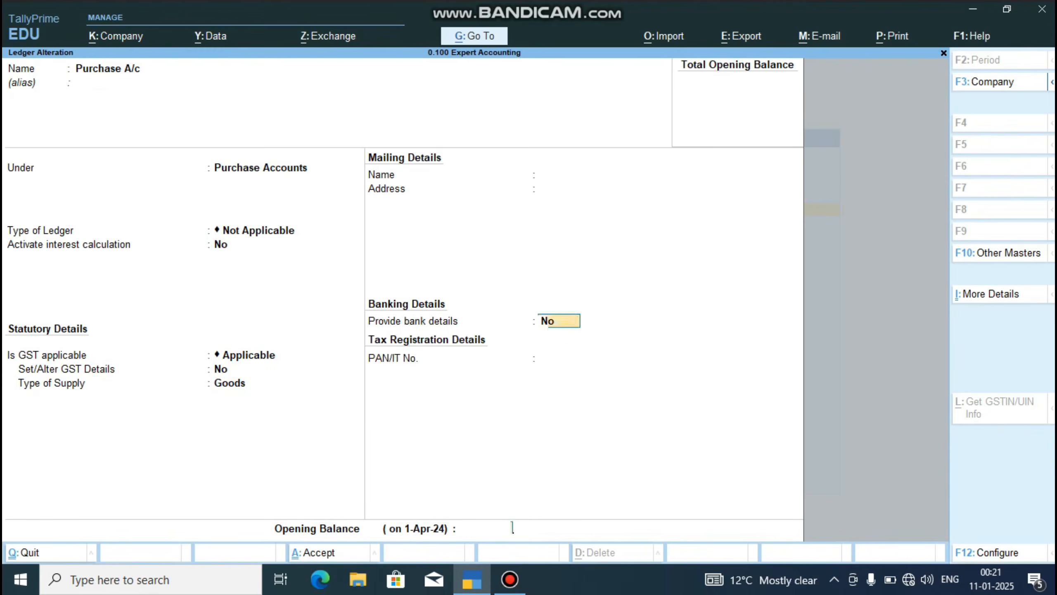
key(Return)
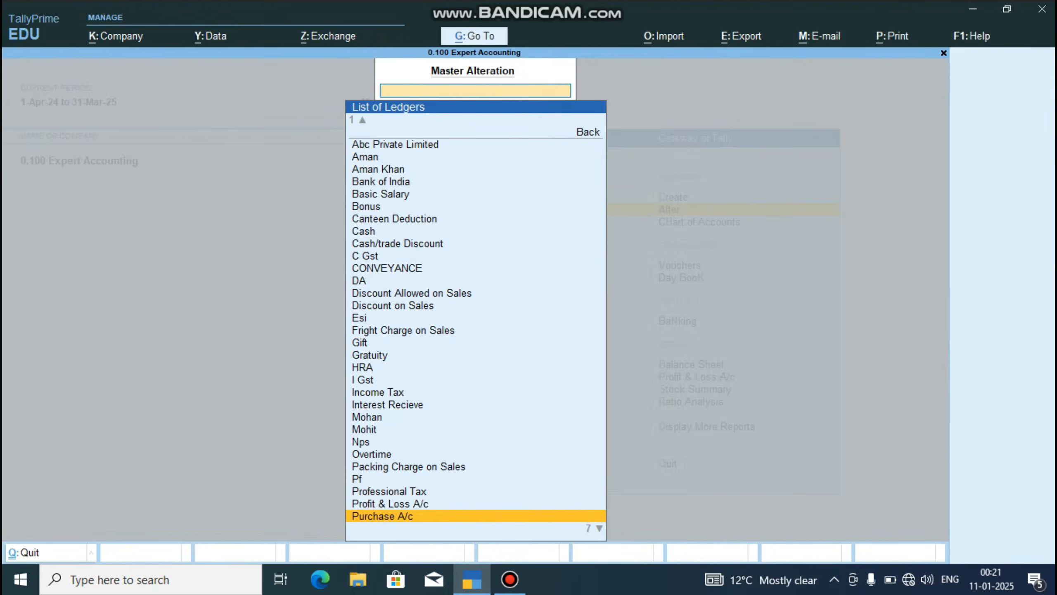
Open the Sales A/c ledger for alteration and check its group.
text(Sa)
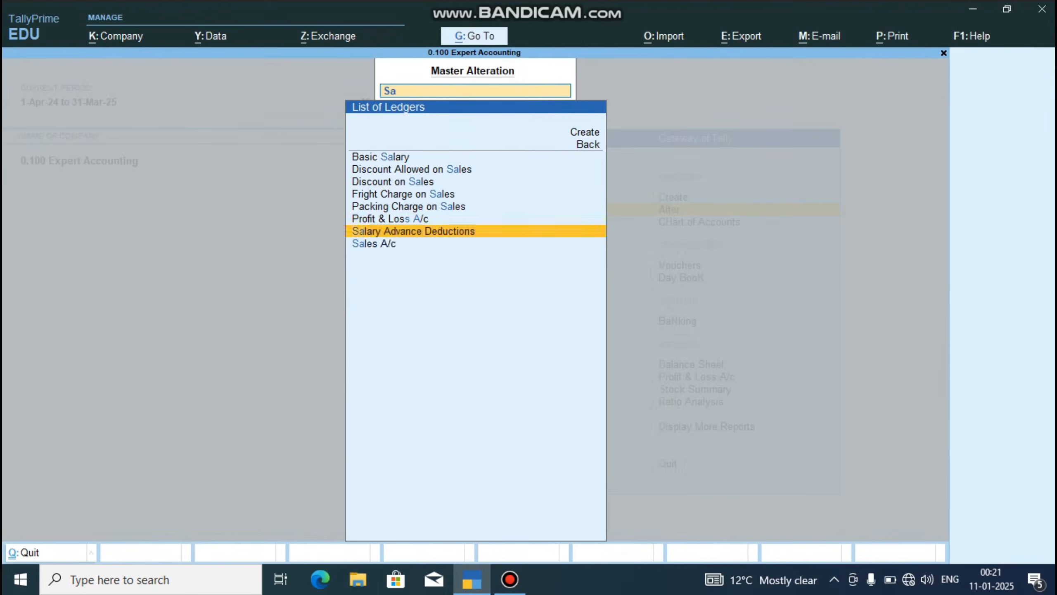
key(Down)
key(Return)
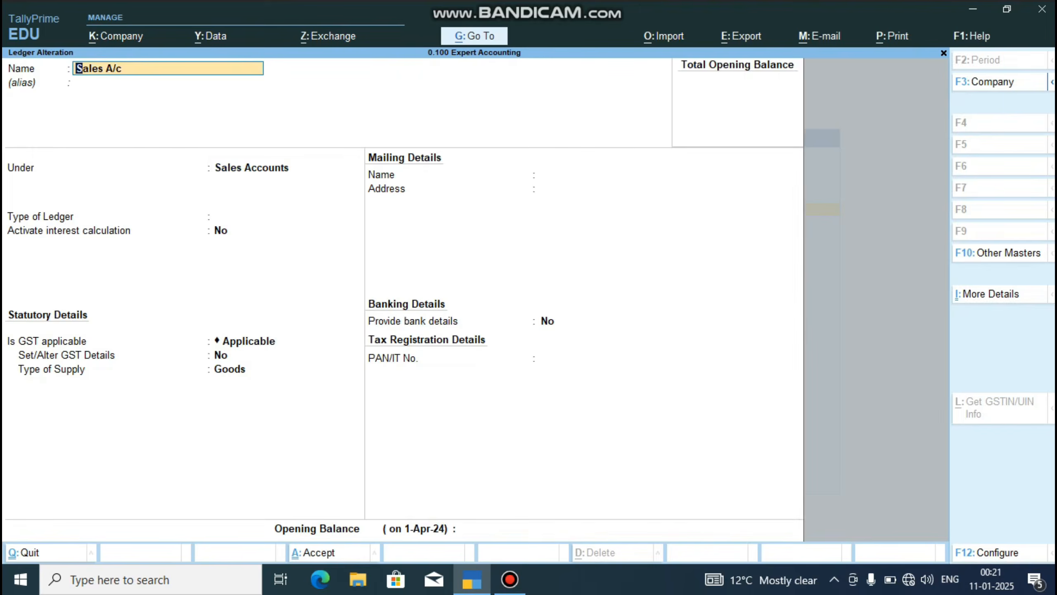
key(Return)
key(Return)
key(Return)
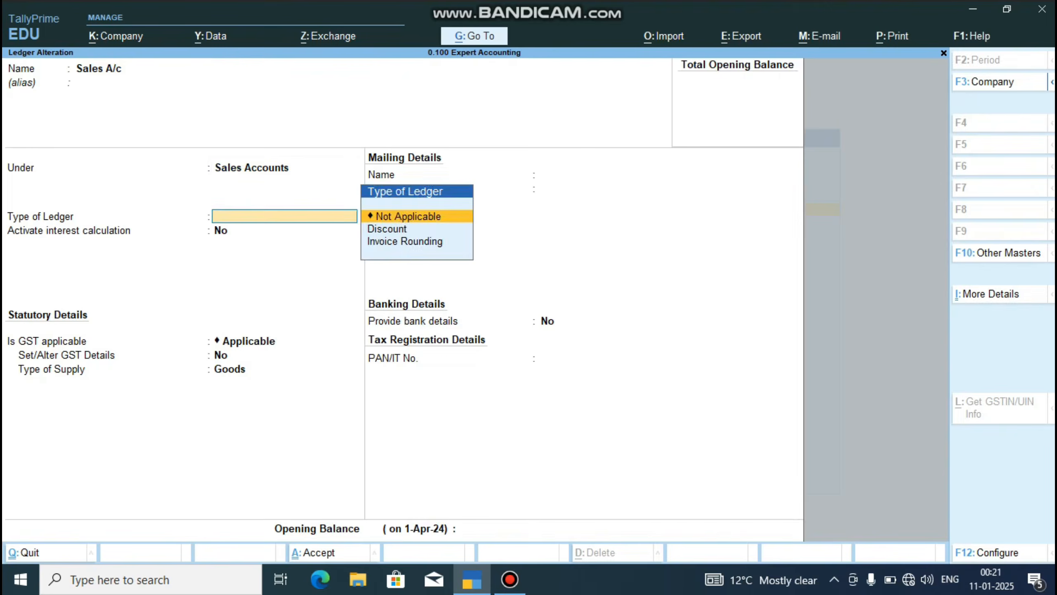
Check the Sales A/c ledger's GST applicability, GST details and type of supply, and decline saving it.
key(Return)
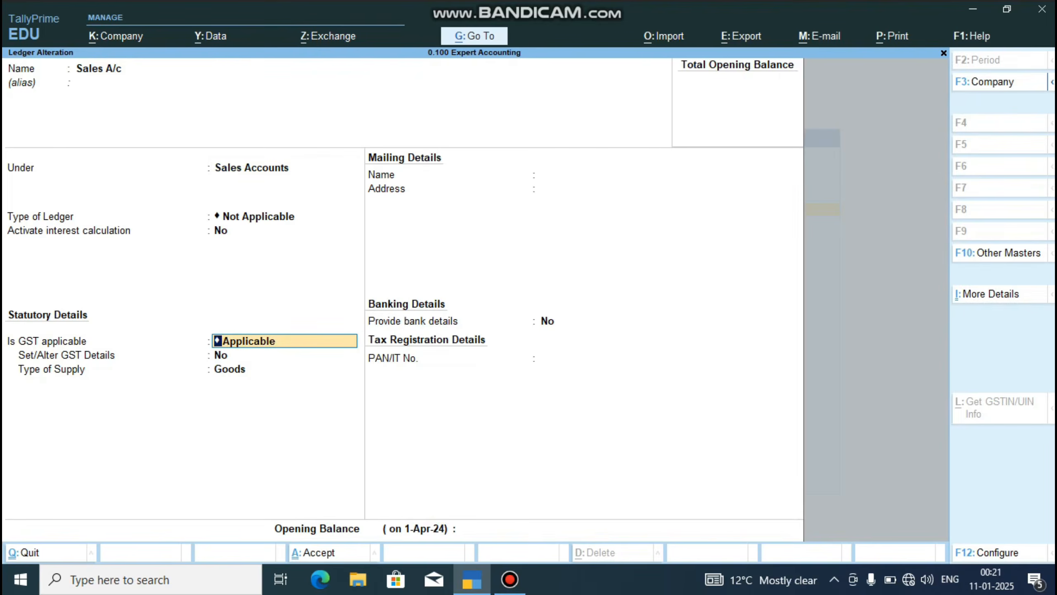
key(Return)
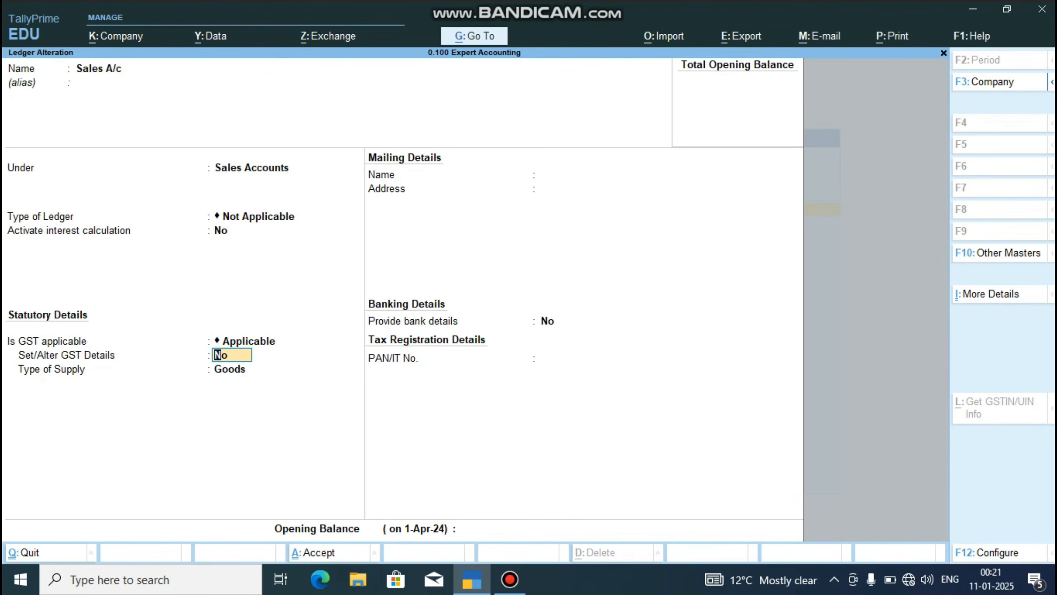
key(Return)
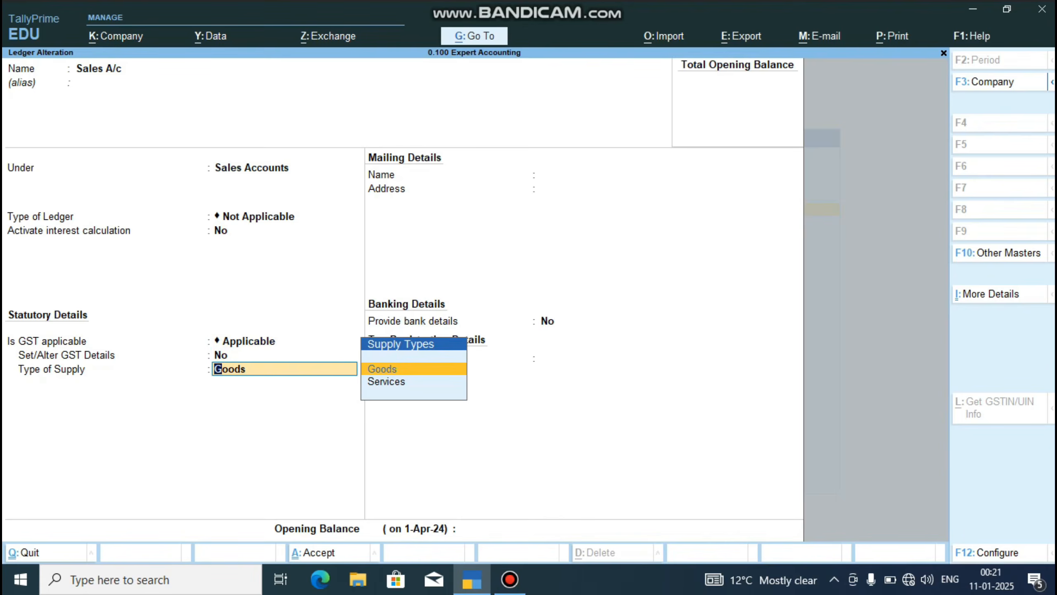
key(Return)
key(Return)
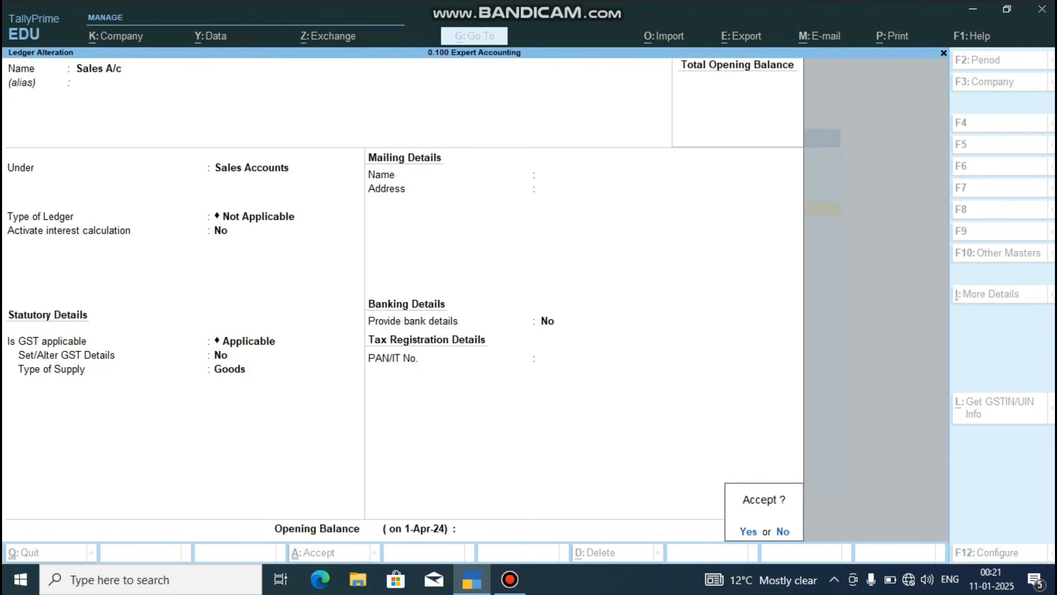
key(n)
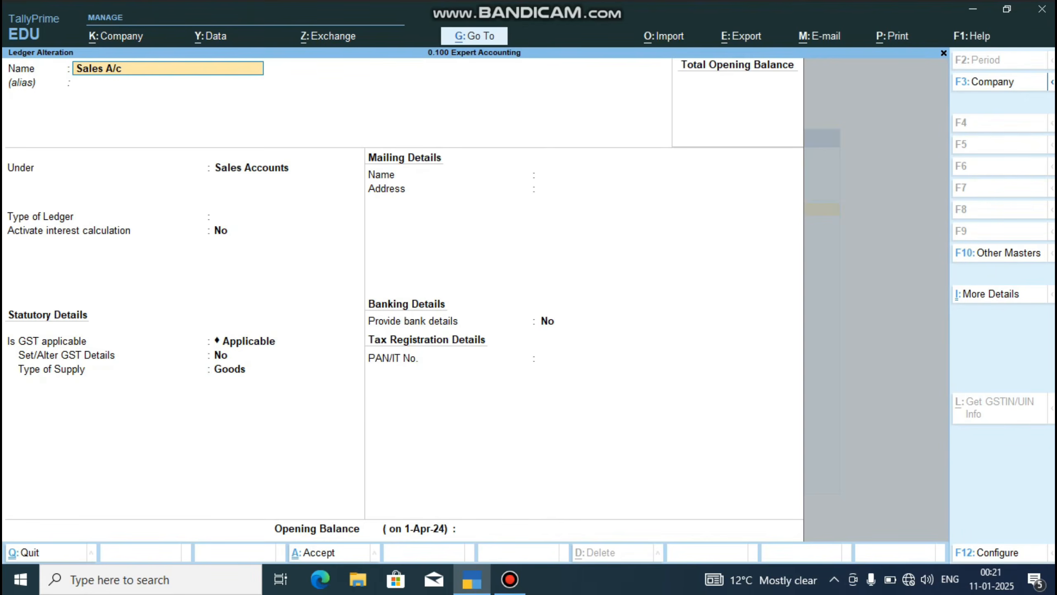
Leave the Sales A/c ledger alteration without saving and return to the Gateway of Tally.
key(BackSpace)
key(Escape)
key(y)
key(Escape)
key(Escape)
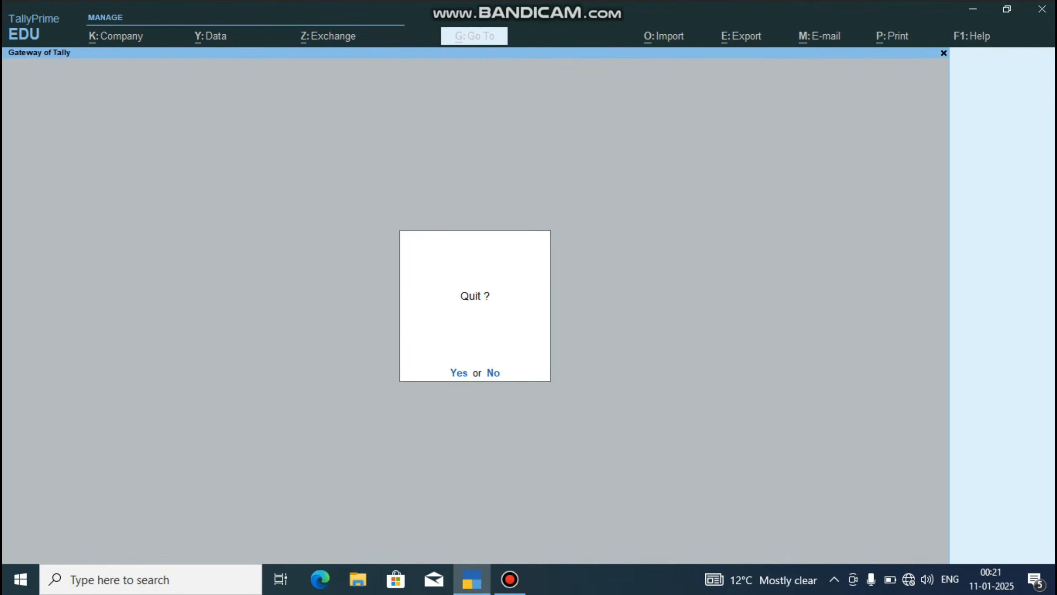
key(n)
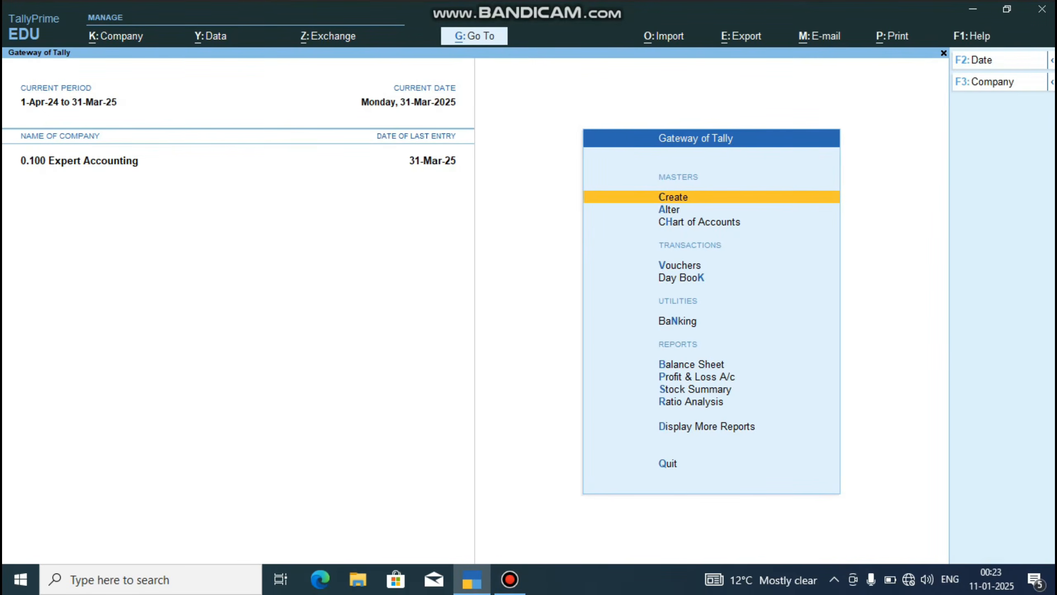
Start creating a new stock item named Liv52 Syrup.
key(Return)
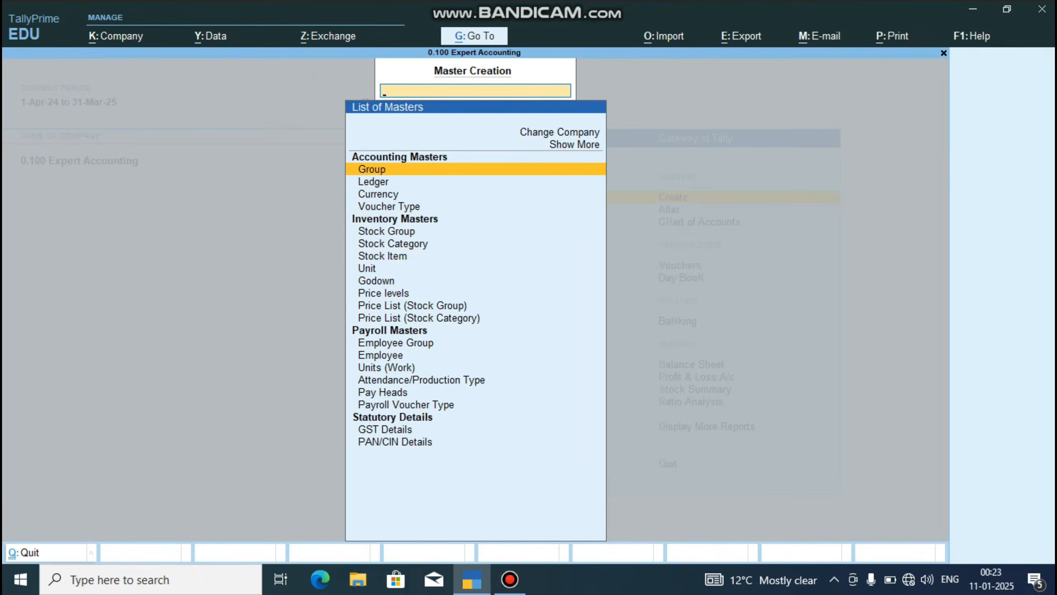
key(Down)
key(Down)
key(Down)
key(Down)
key(Down)
key(Down)
key(Return)
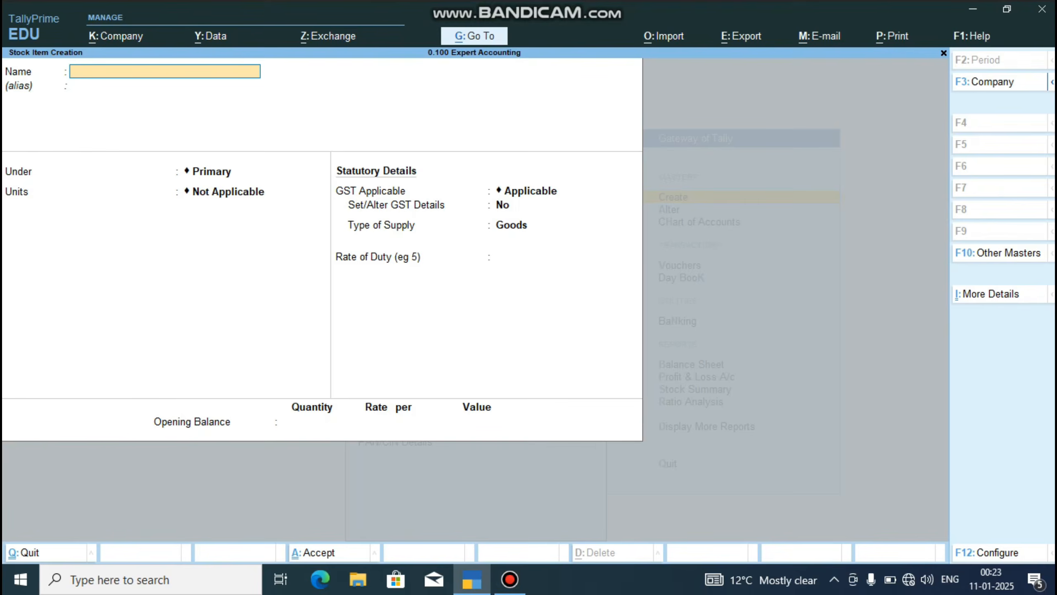
text(Liv52 Syrup)
key(Return)
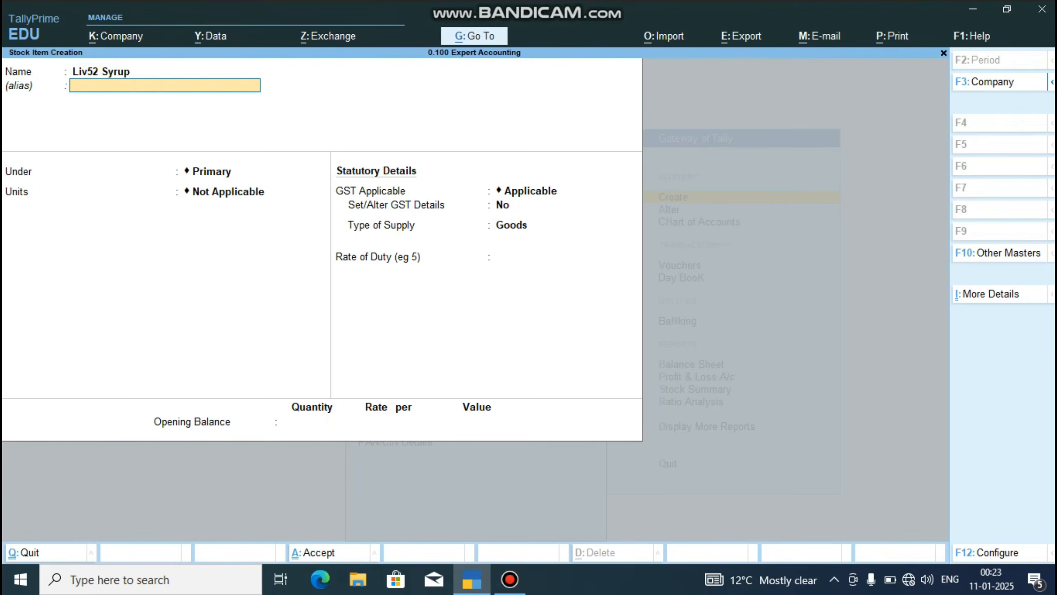
key(Return)
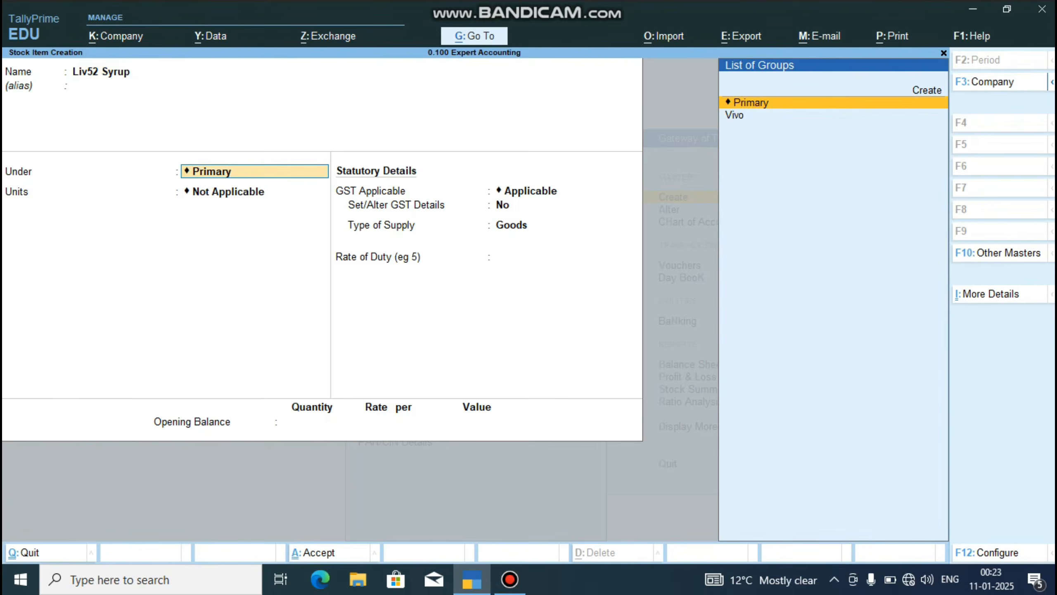
Create a stock group named Syrup under Primary, without GST details, and assign it to the stock item.
key(Up)
key(Return)
text(Syr)
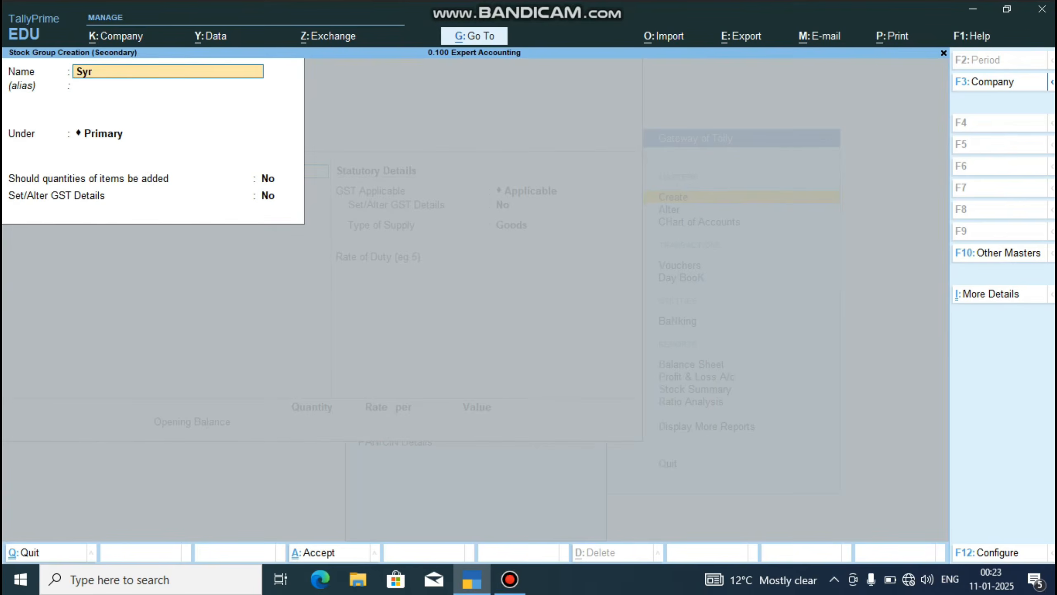
text(up)
key(Return)
key(Return)
key(Return)
key(Return)
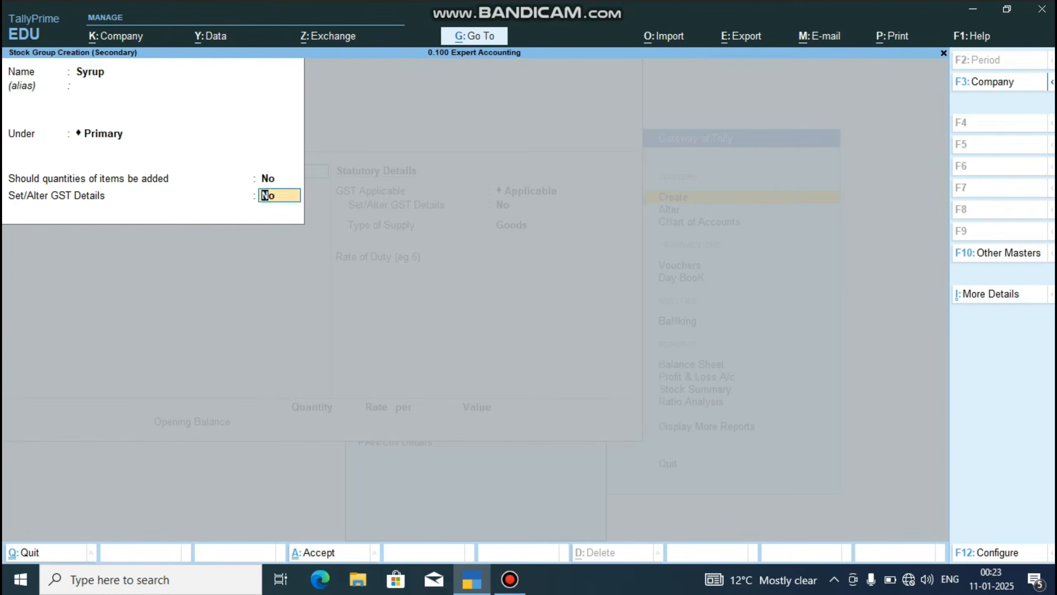
key(Return)
key(Return)
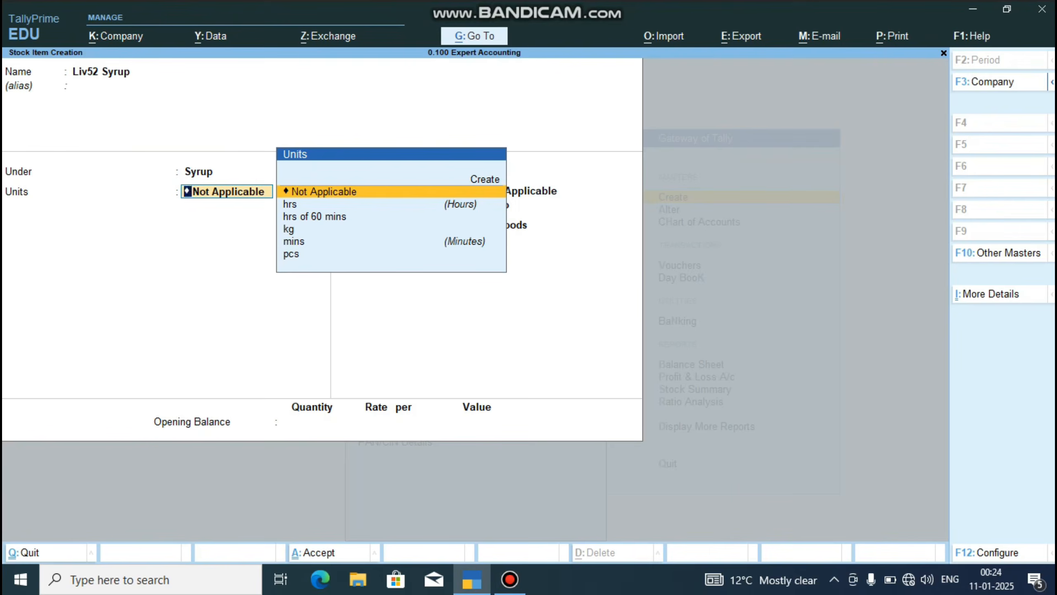
Create a simple unit with symbol box and unit quantity code BOX-BOX for the stock item.
key(Up)
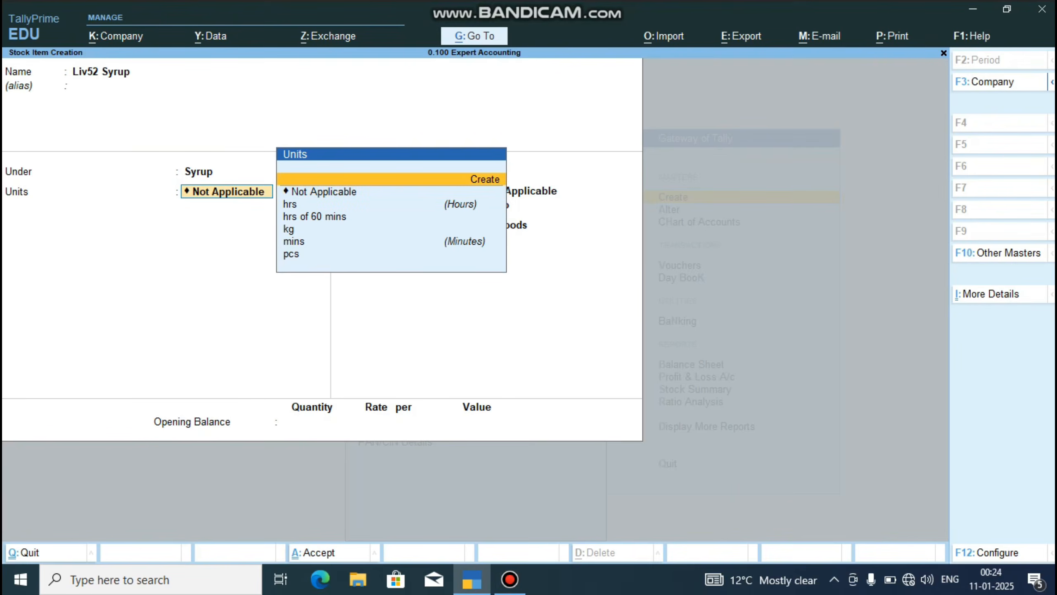
key(Return)
text(box)
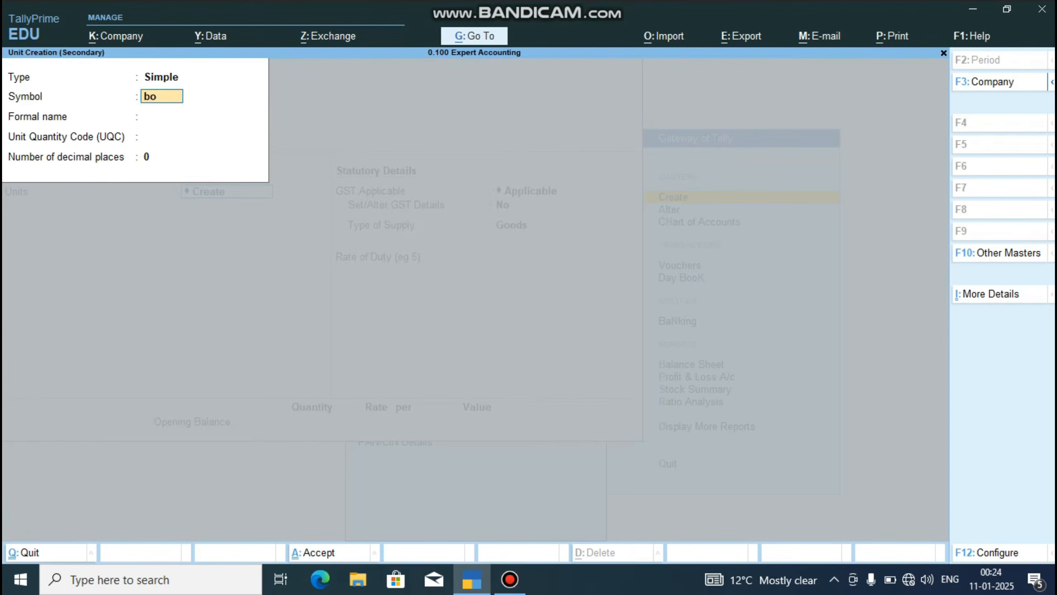
key(Return)
key(Return)
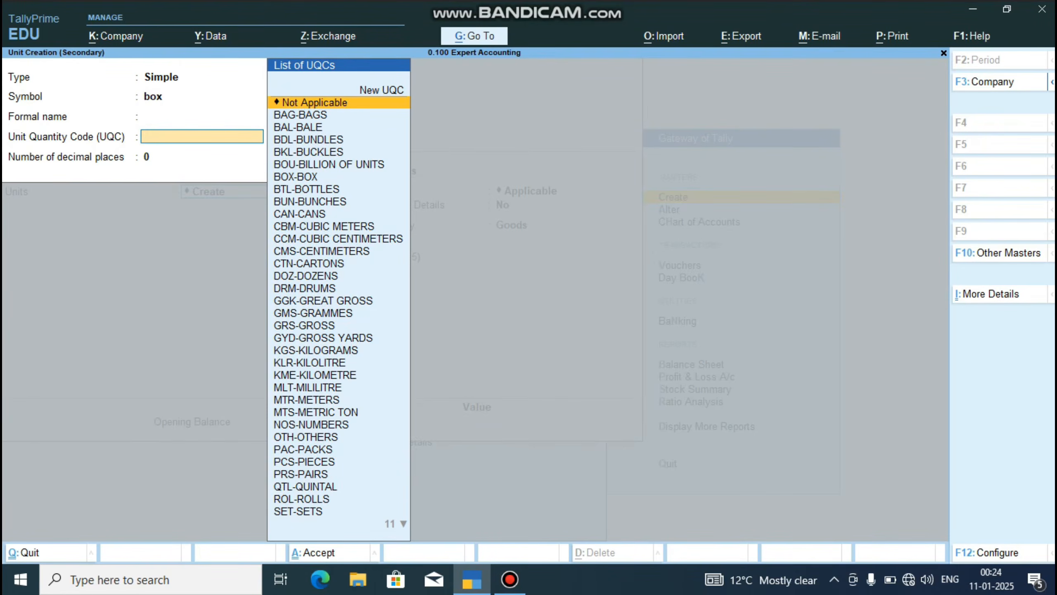
text(bo)
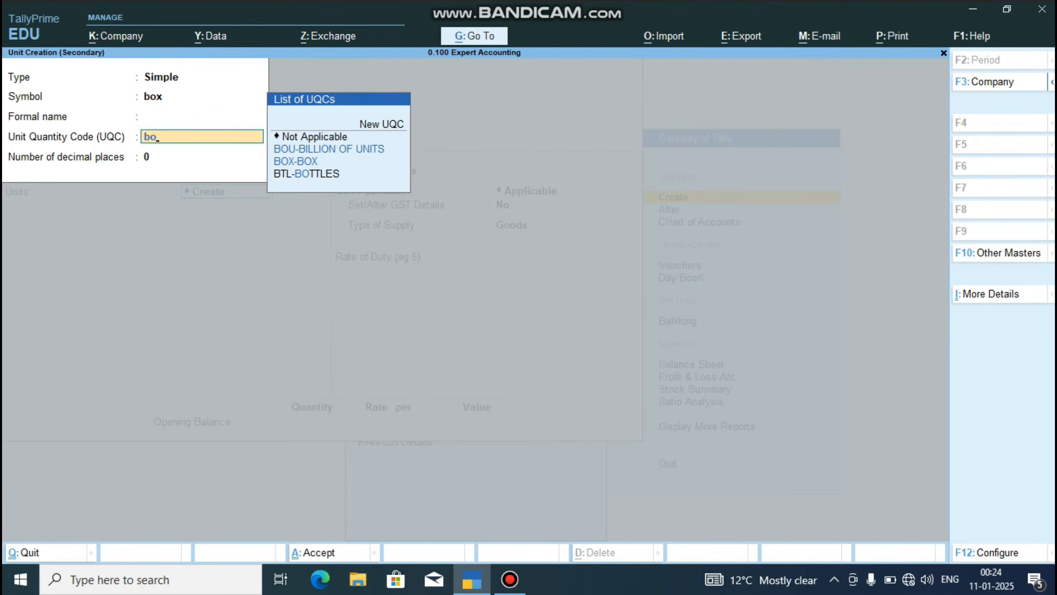
key(Down)
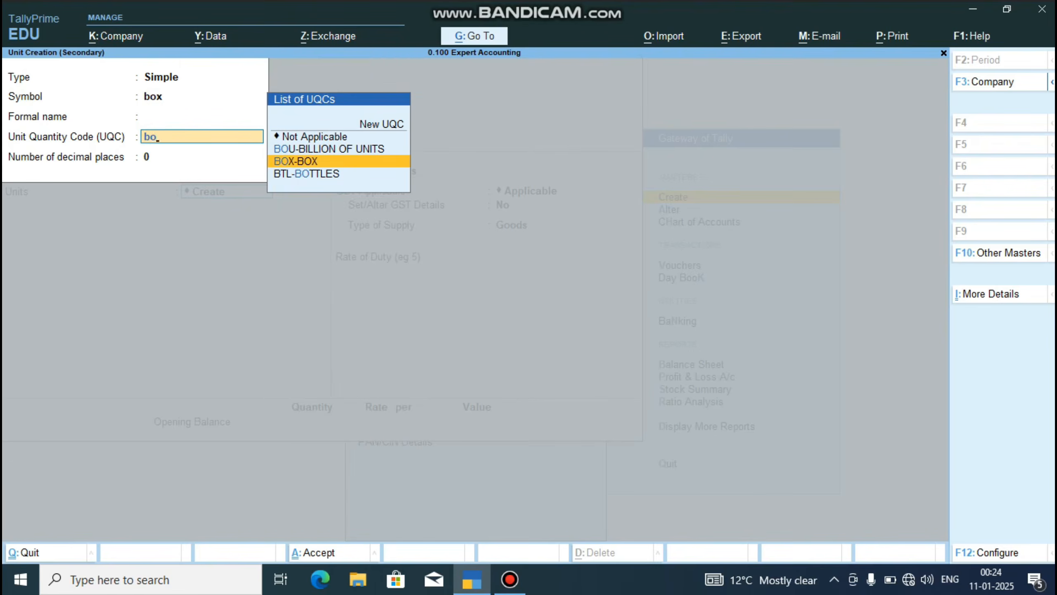
key(Return)
key(Return)
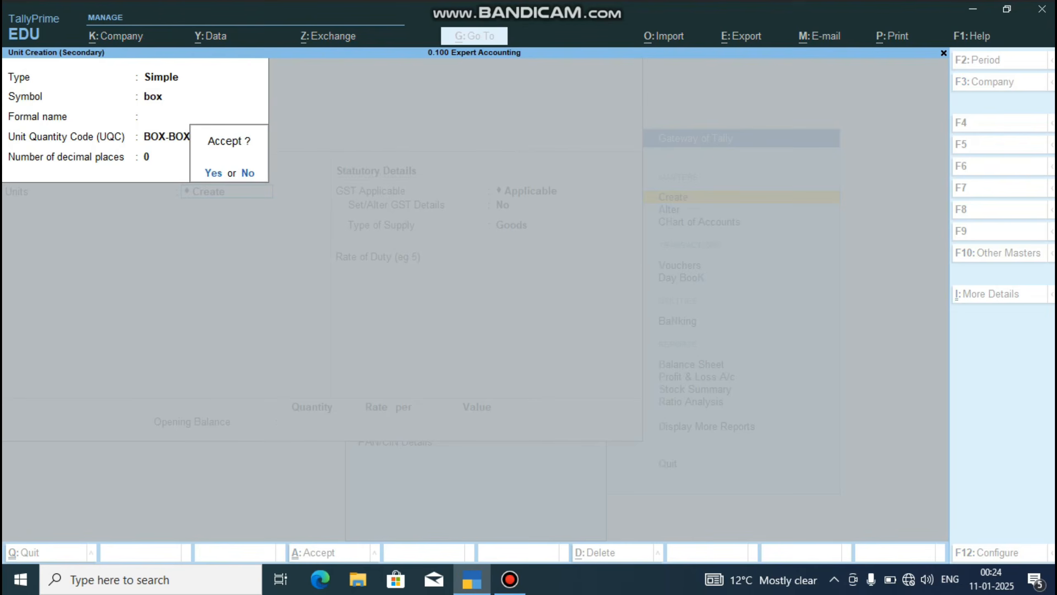
key(Return)
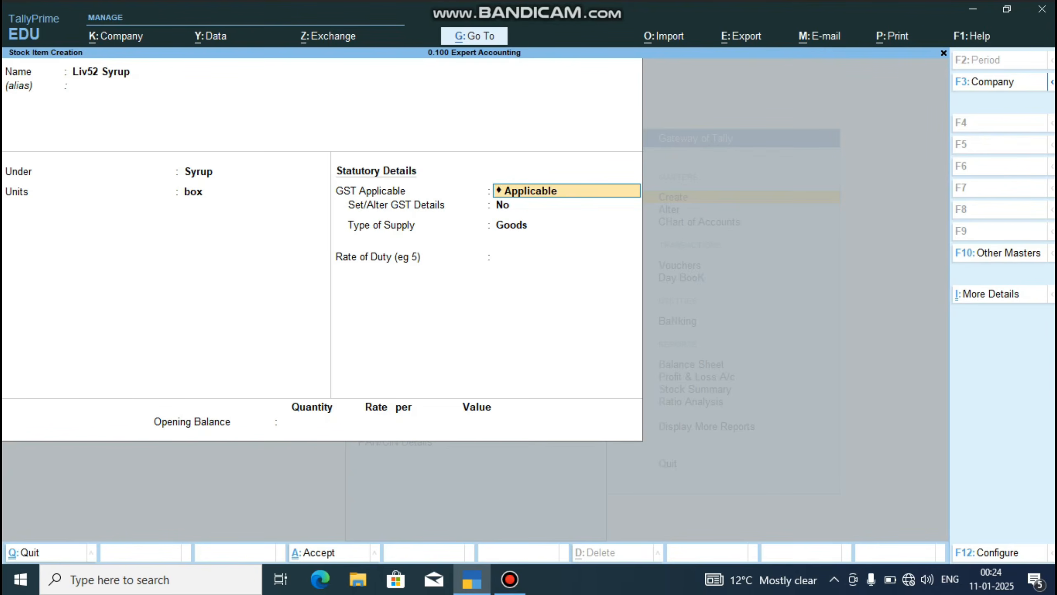
Discard the unfinished Liv52 Syrup stock item and return to the Gateway of Tally.
key(BackSpace)
key(Escape)
key(Return)
key(Escape)
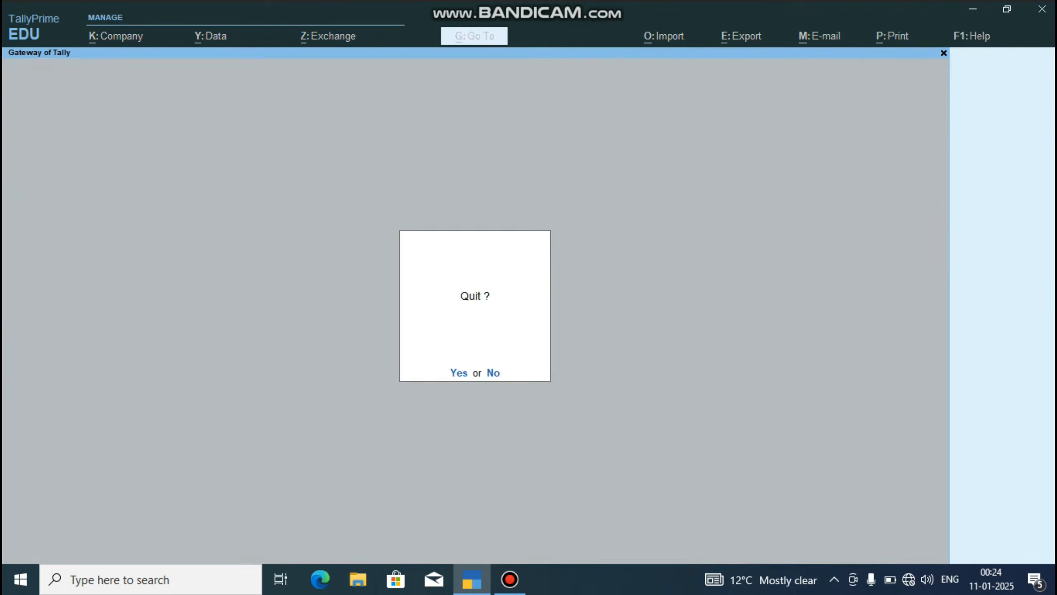
key(Escape)
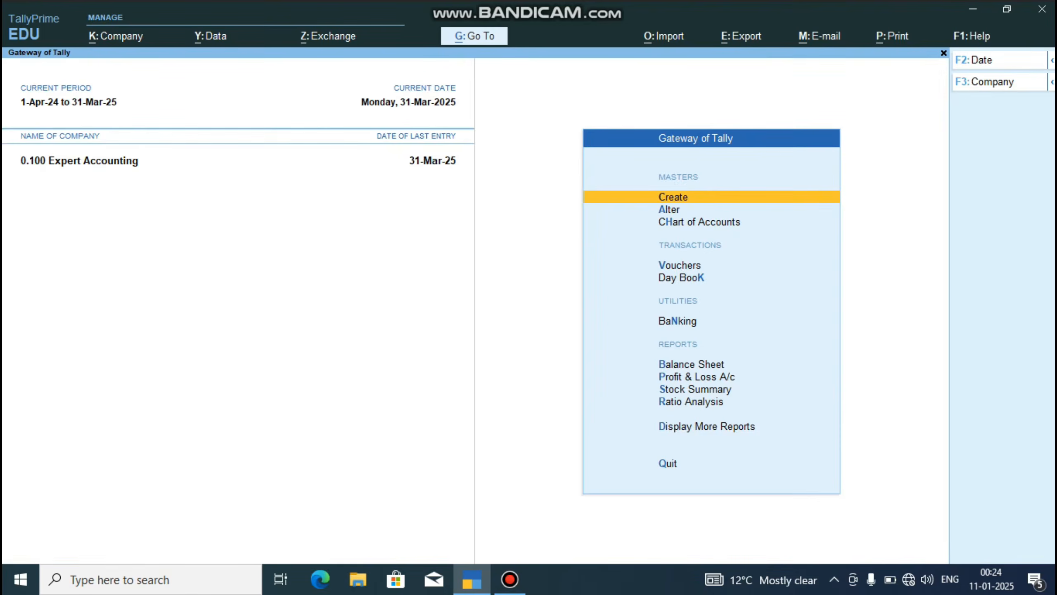
Enable batches and maintaining expiry dates for batches in the company features, and save the features.
key(F11)
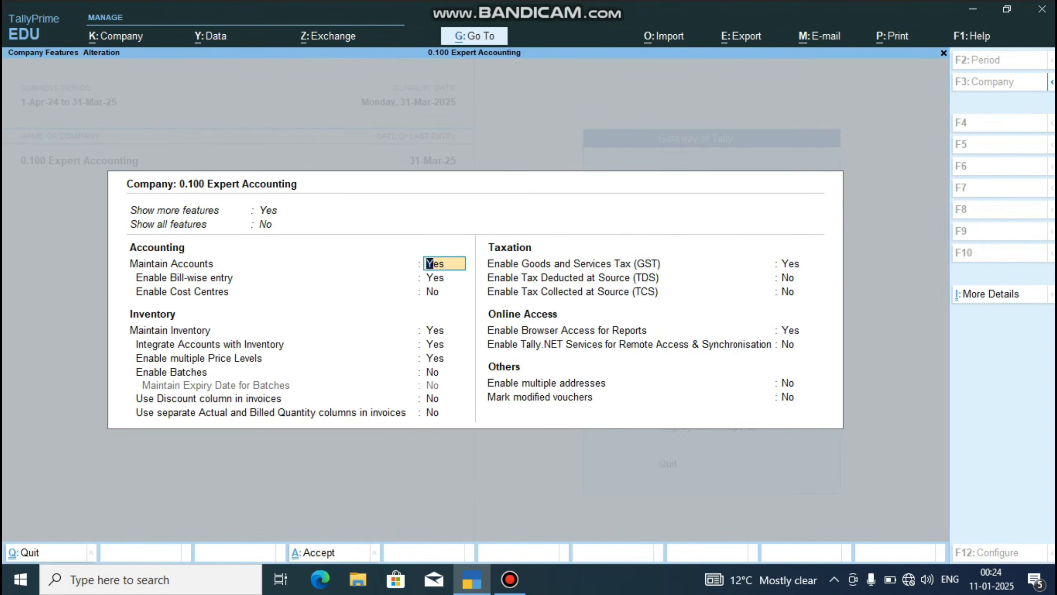
key(Return)
key(Return)
key(Return)
key(Return)
key(Return)
key(Return)
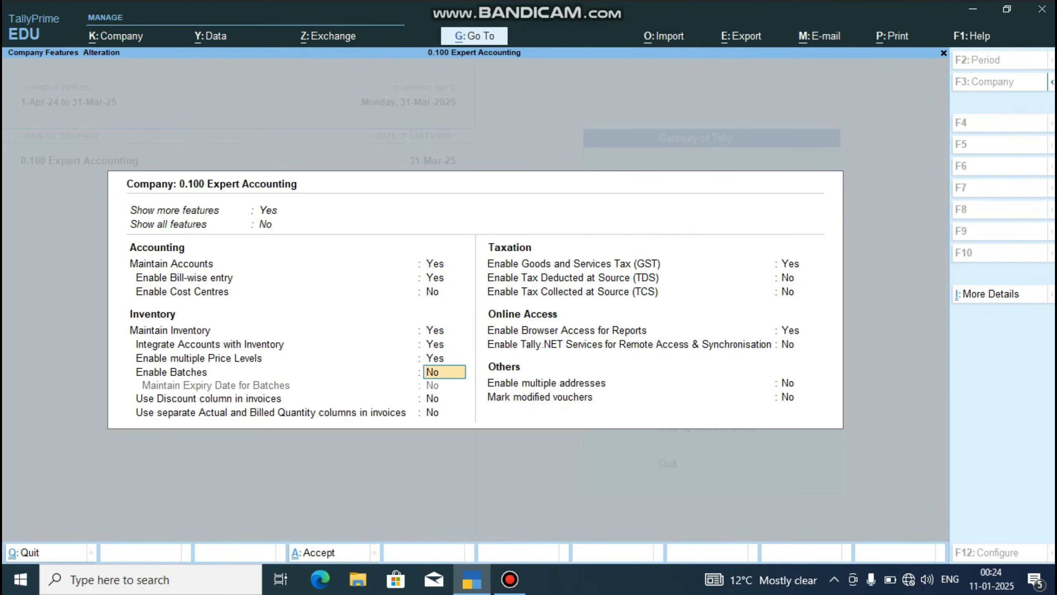
key(y)
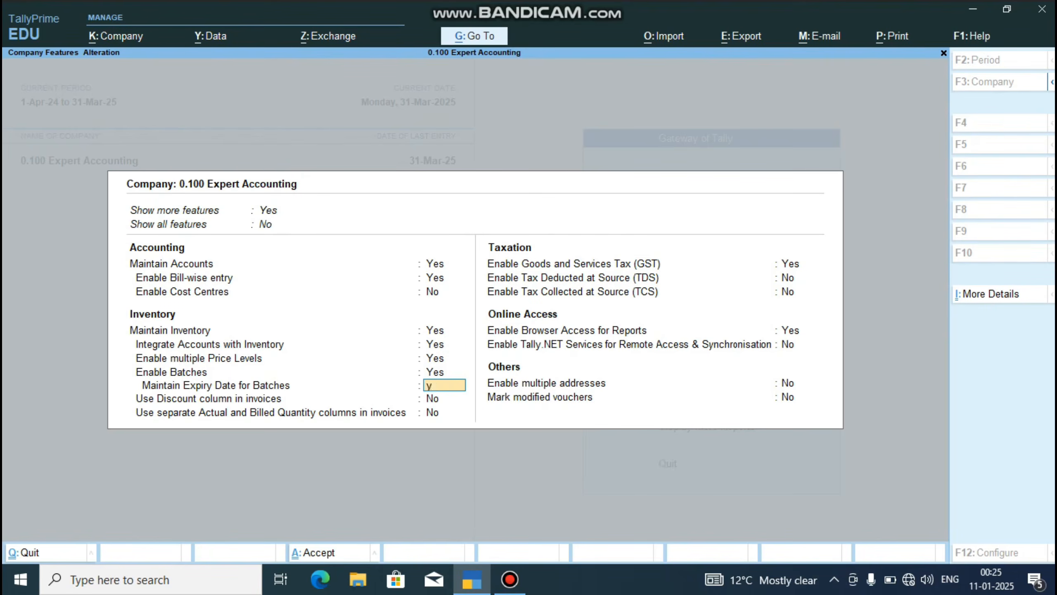
key(y)
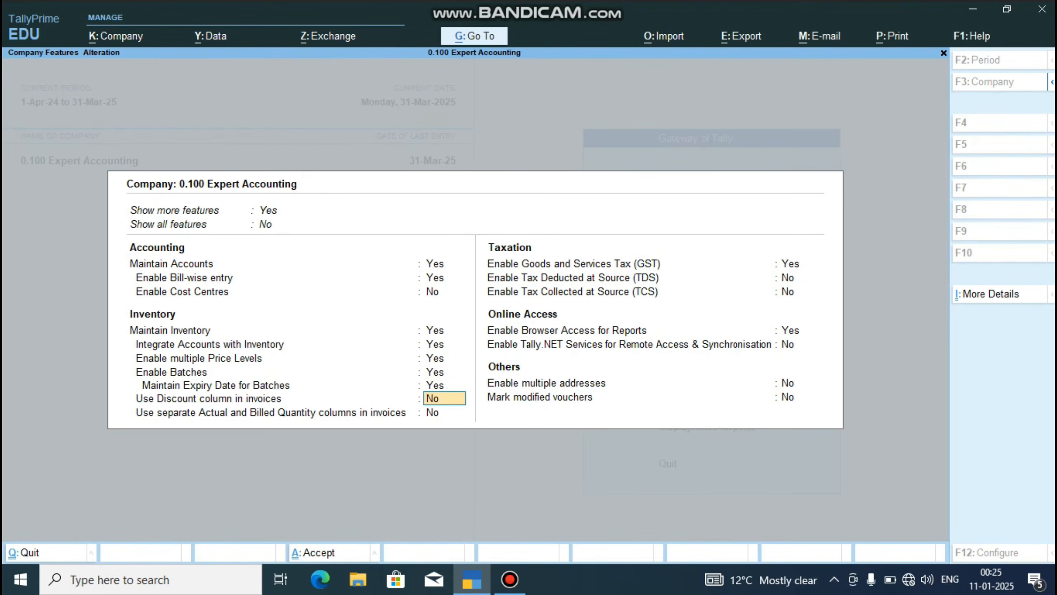
key(ctrl)
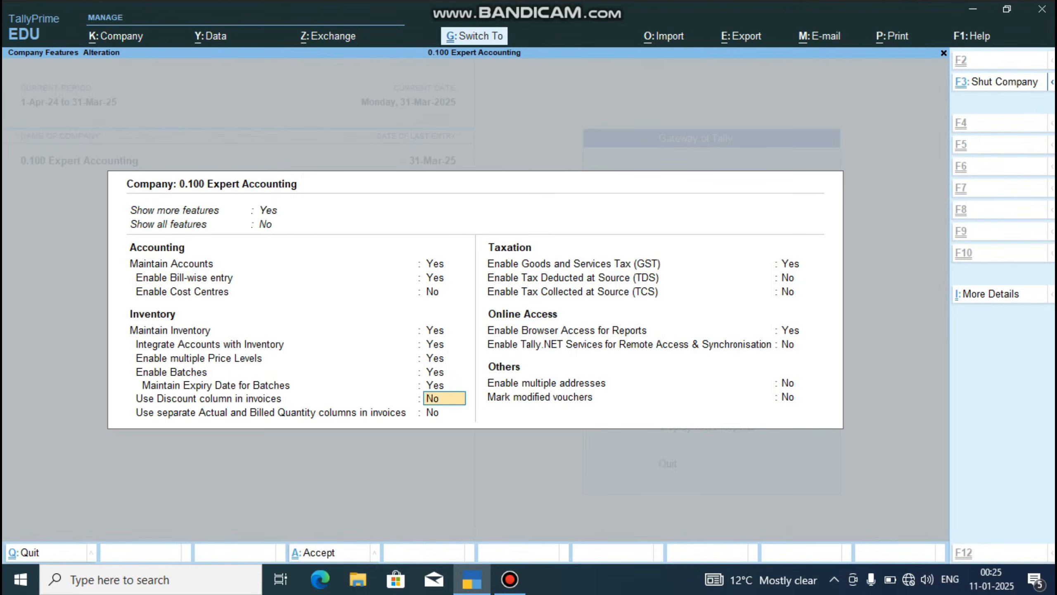
key(ctrl+a)
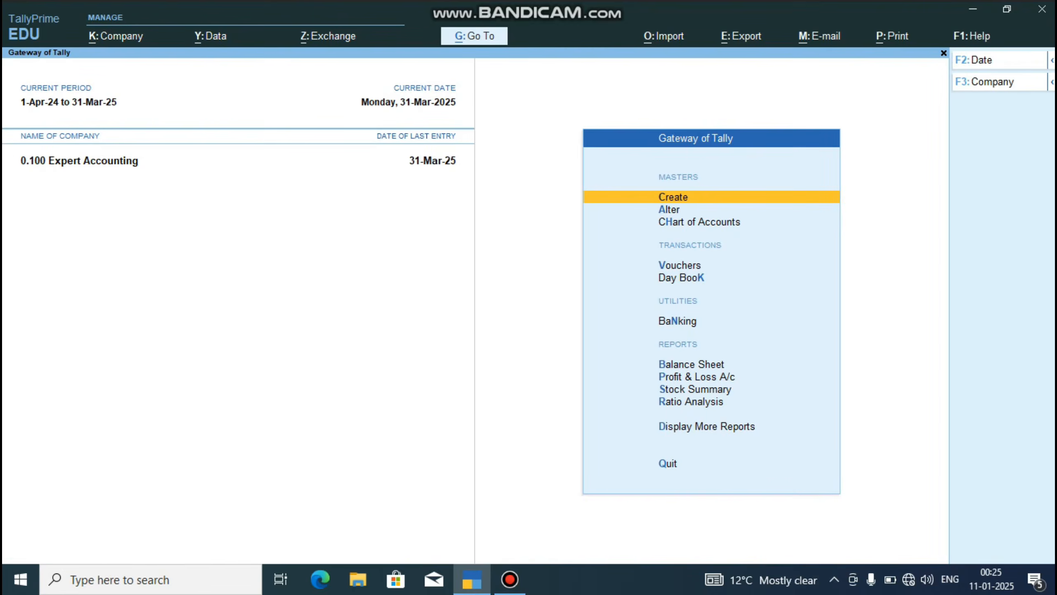
Start a new stock item from the masters list and name it Liv52 Syrup.
key(Escape)
key(Escape)
key(Return)
key(Down)
key(Down)
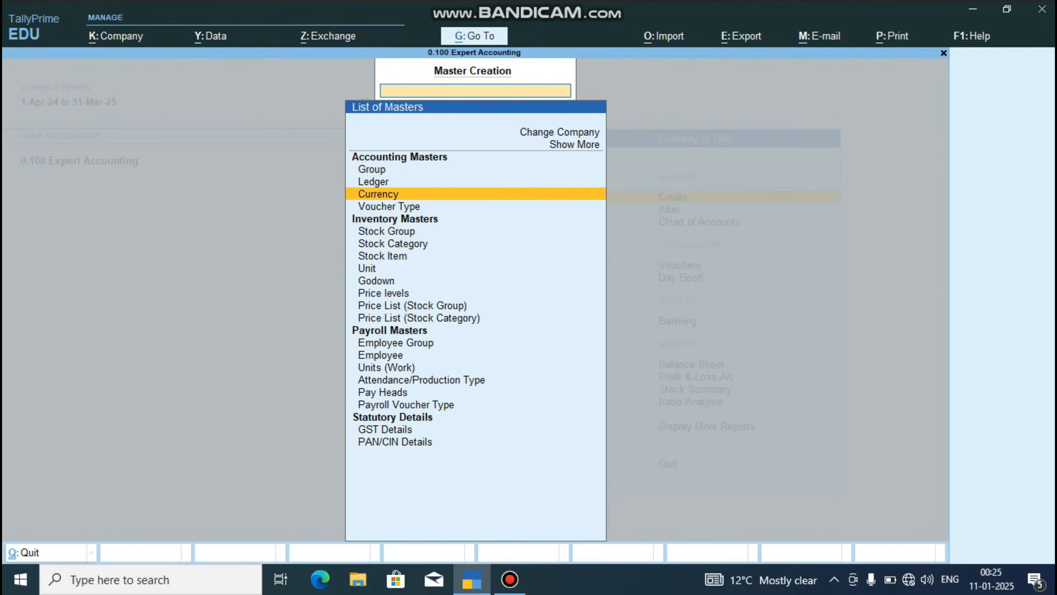
key(Down)
key(Down)
key(Down)
key(Down)
key(Return)
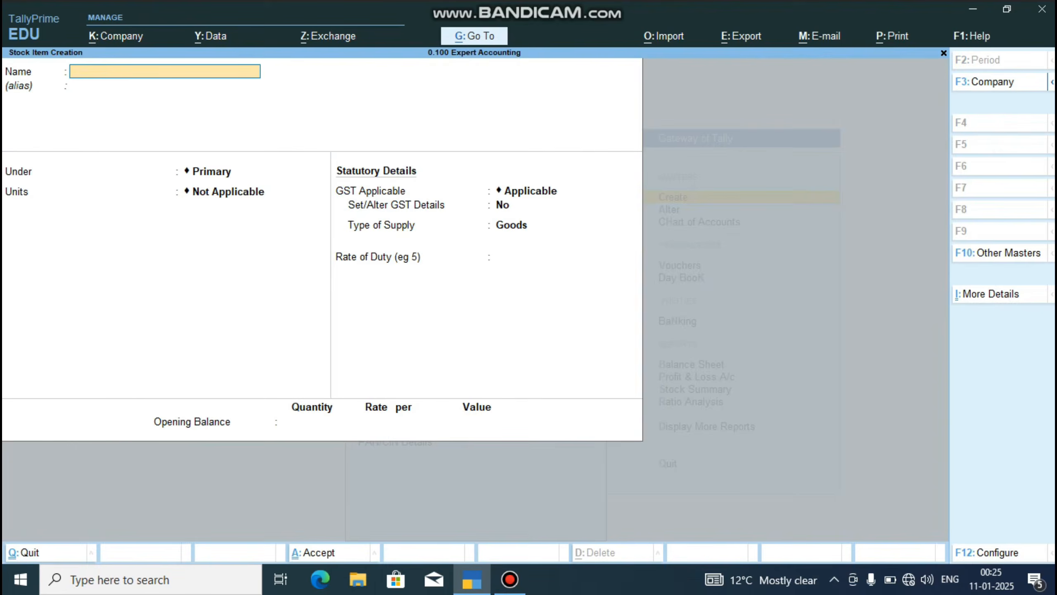
text(Liv52 Syrup)
key(Return)
Place the Liv52 Syrup item under the Syrup group and set its unit to box.
key(Down)
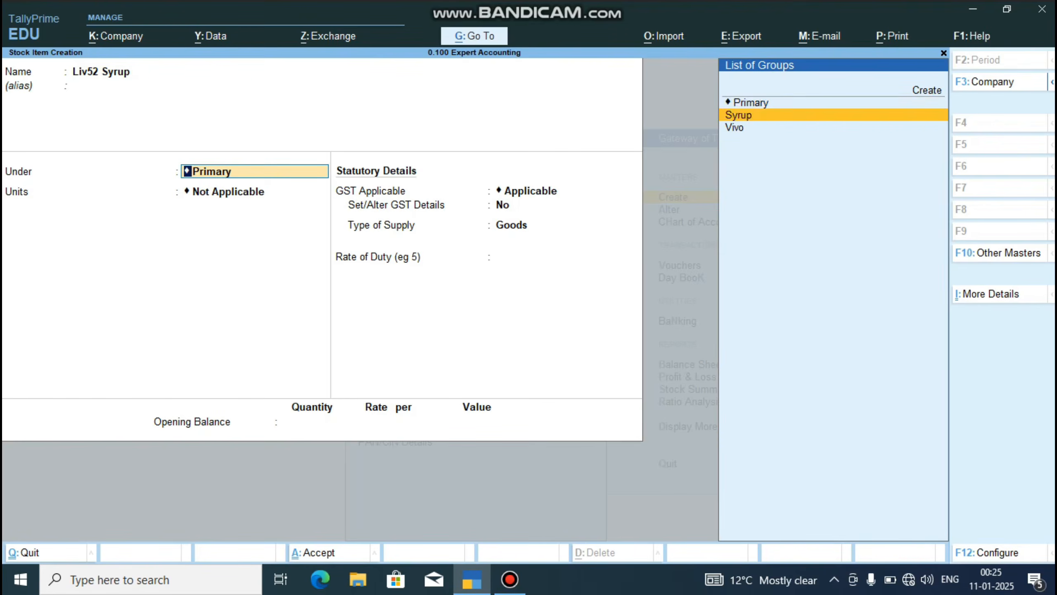
key(Return)
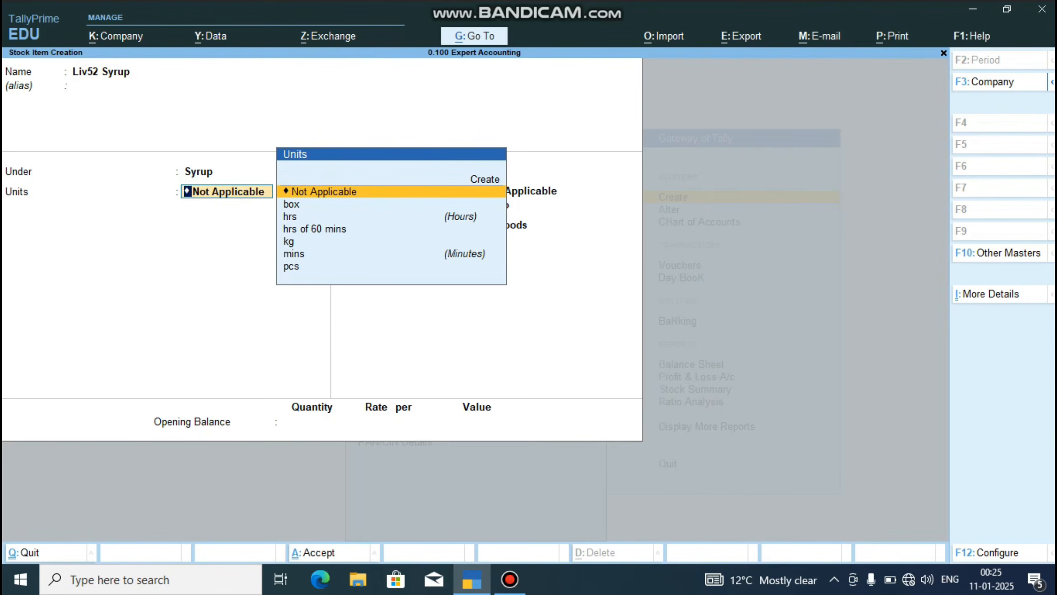
key(Down)
key(Return)
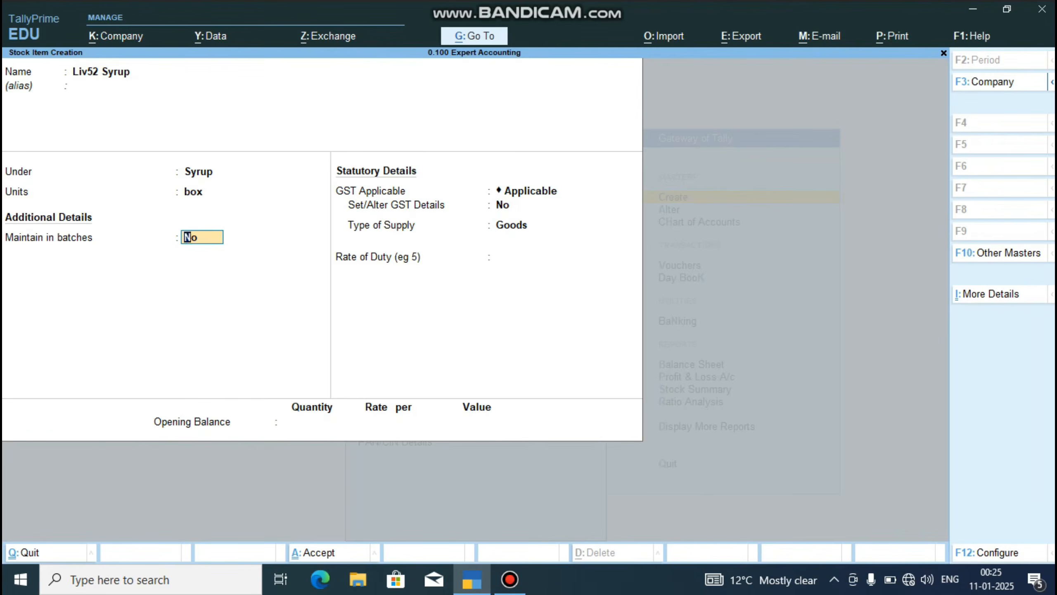
Set the item to be maintained in batches, tracking the manufacturing date and using expiry dates.
text(y)
key(Return)
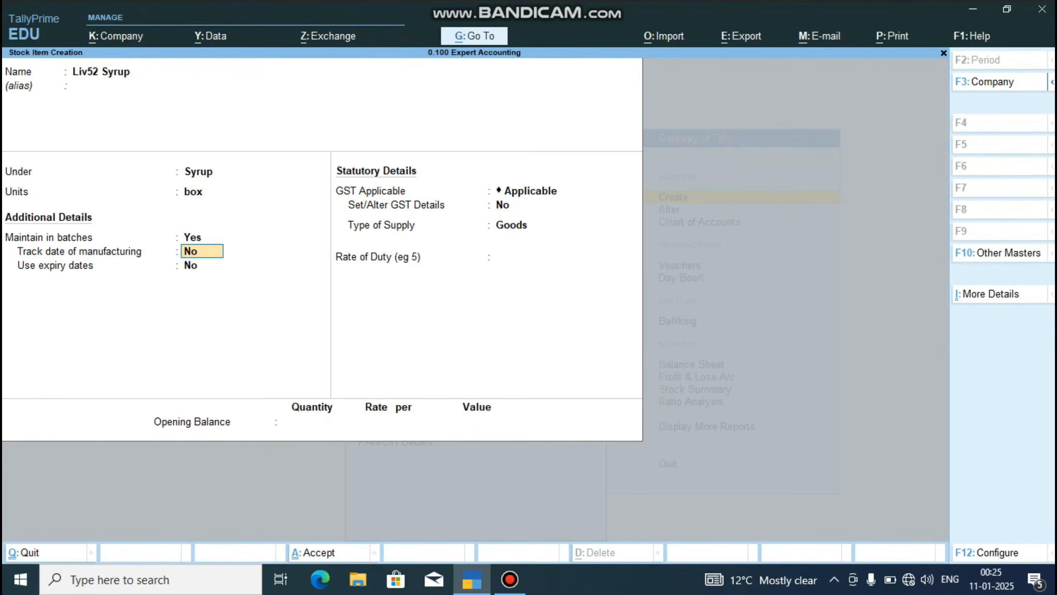
text(y)
key(Return)
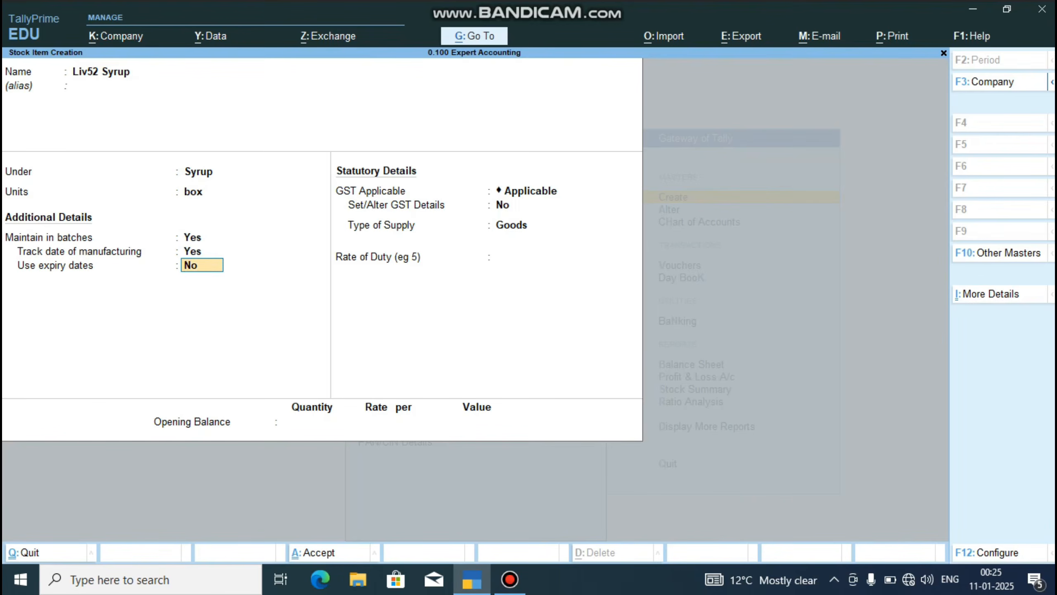
text(y)
key(Return)
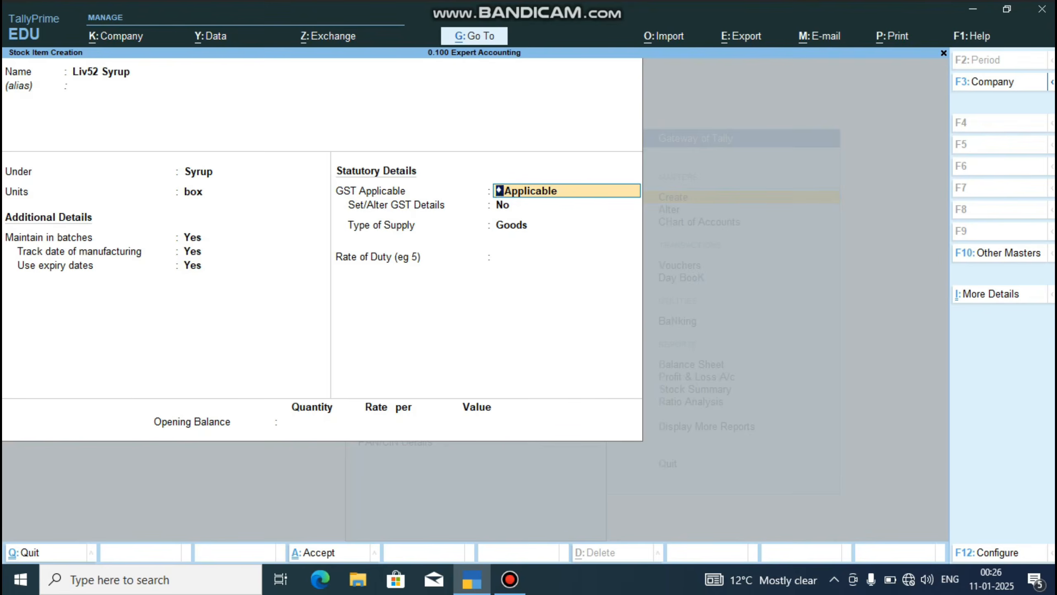
Open the GST details for Liv52 Syrup and configure them to allow HSN/SAC details and show all GST tax types.
key(Return)
text(y)
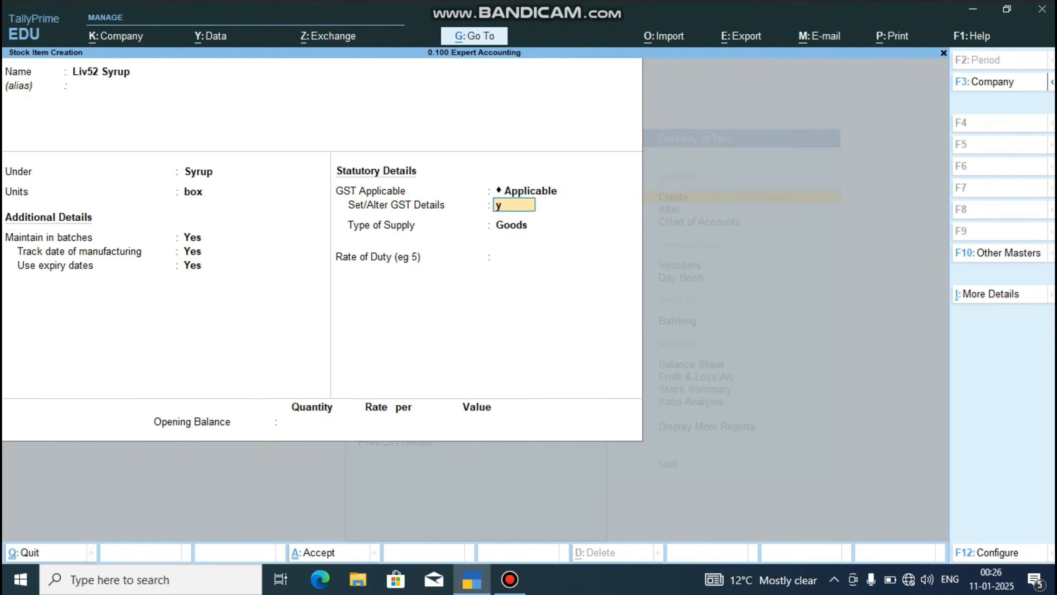
key(Return)
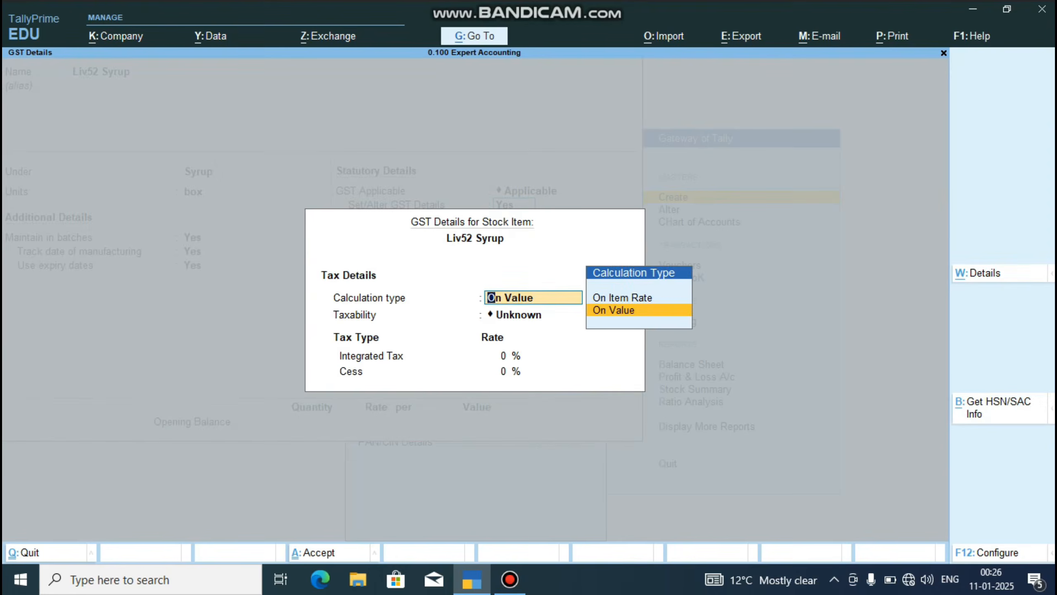
key(F12)
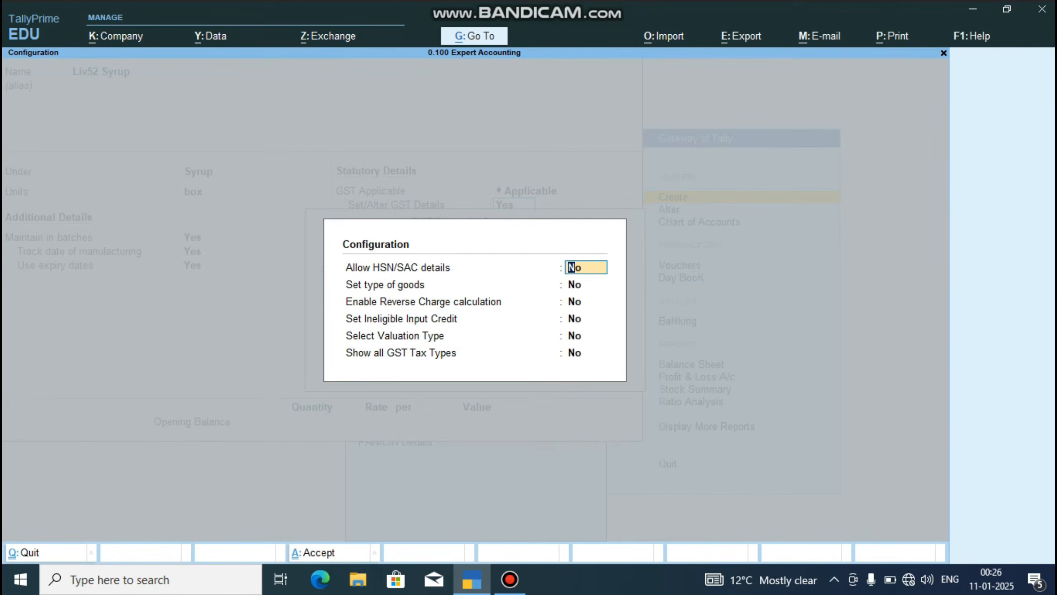
text(y)
key(Return)
key(Return)
key(Return)
key(Return)
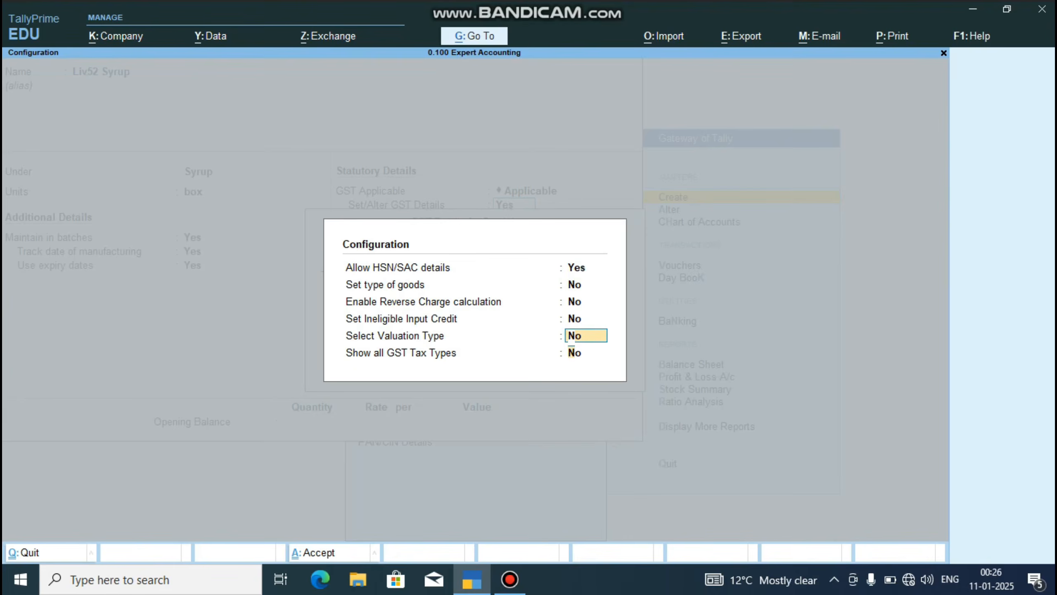
key(Return)
text(n)
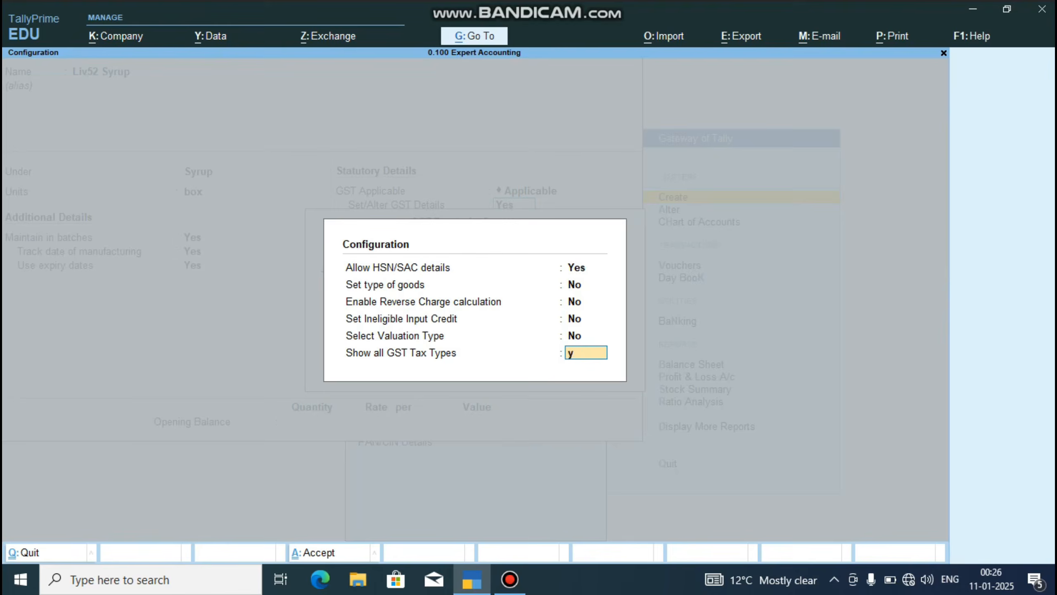
key(Return)
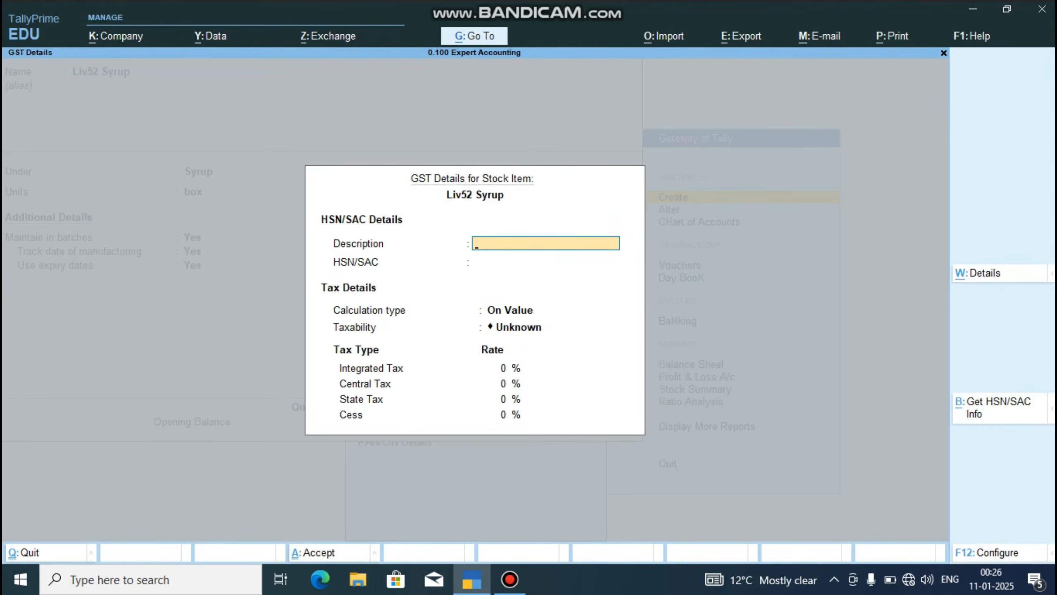
Leave the HSN/SAC details blank, keep calculation on value, and make Liv52 Syrup taxable at 18% integrated tax.
key(Return)
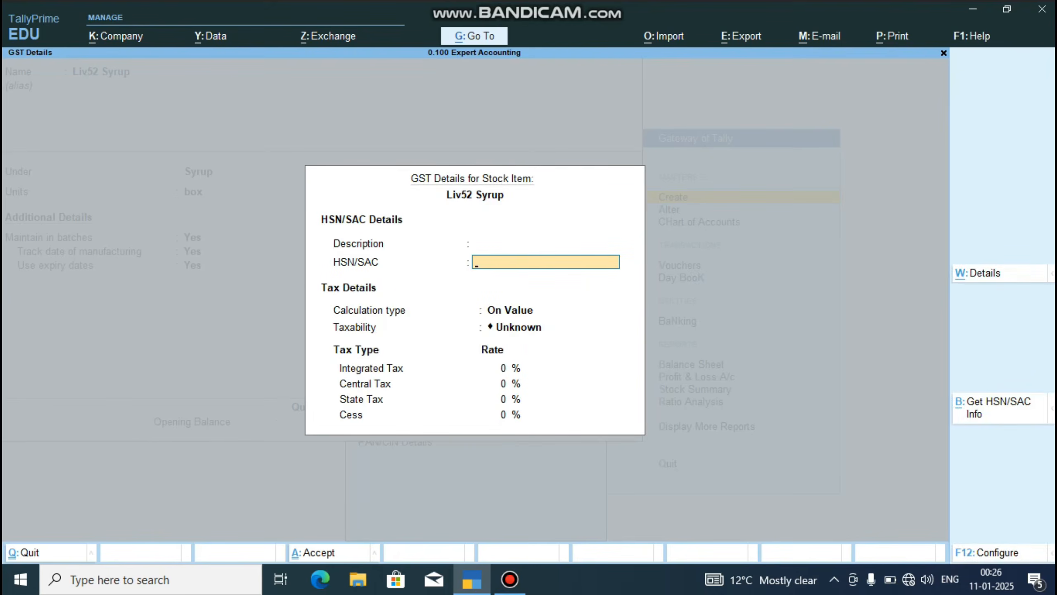
key(Return)
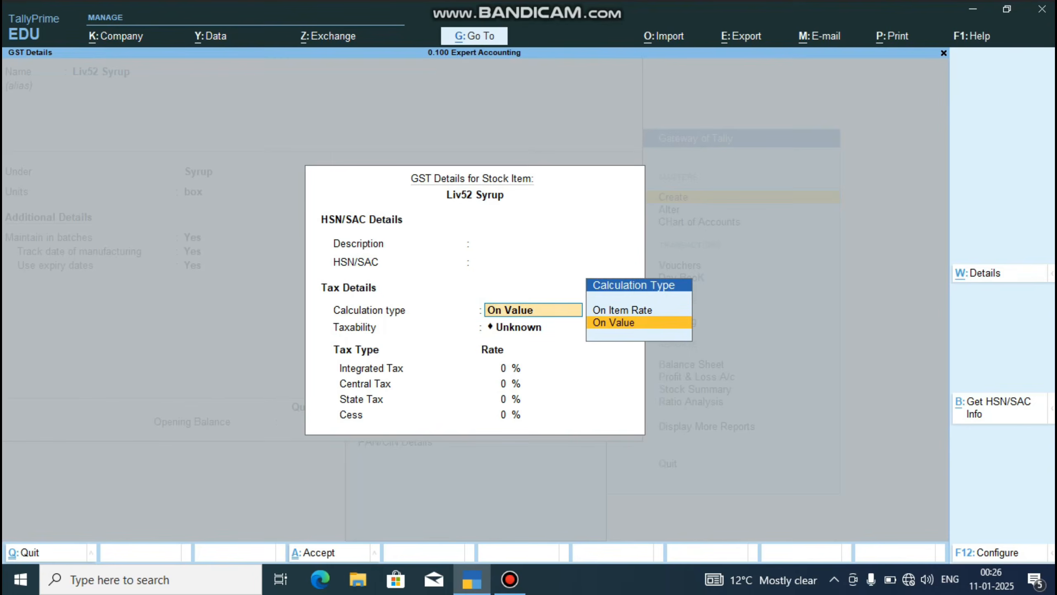
key(Return)
key(Down)
key(Down)
key(Down)
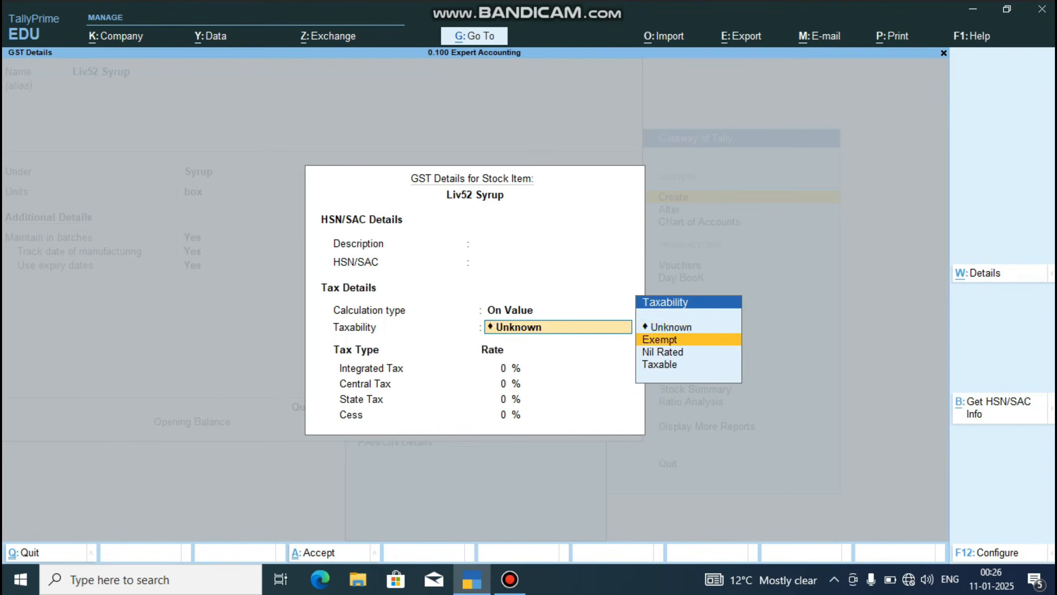
key(Return)
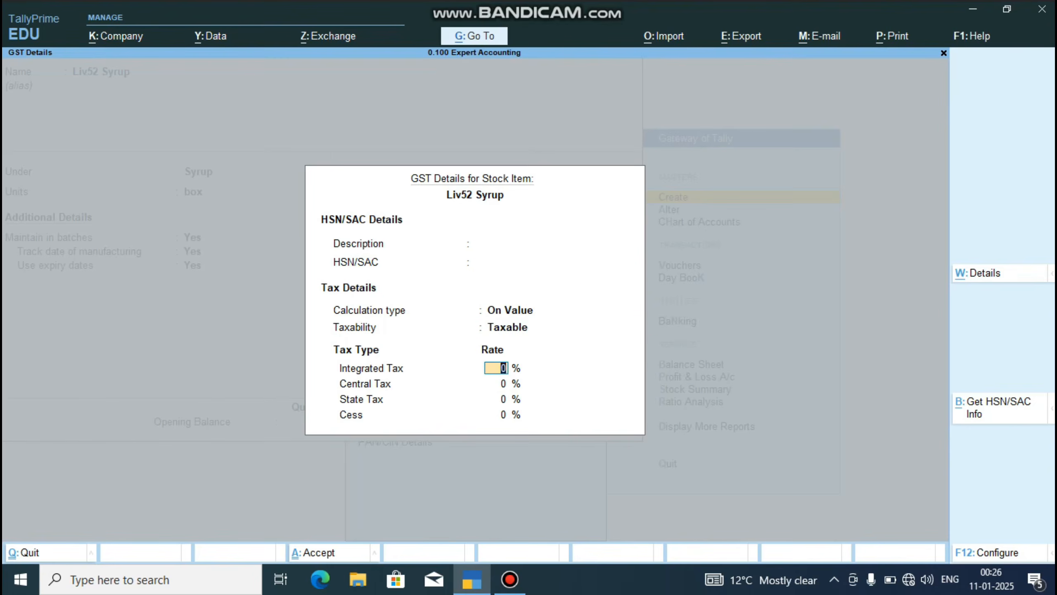
text(18)
key(Return)
key(Return)
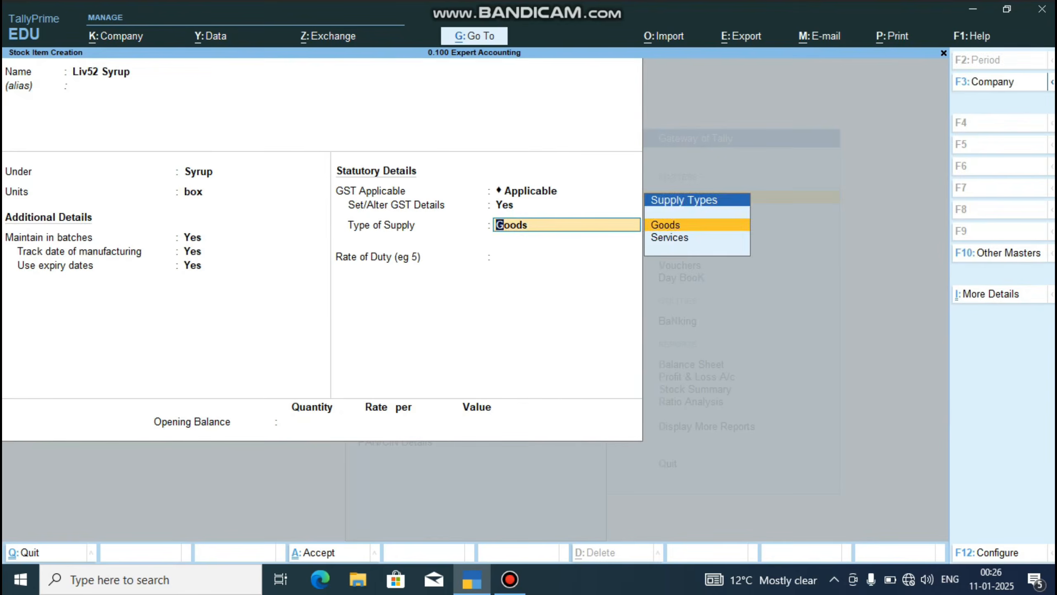
Keep the type of supply as Goods and save the Liv52 Syrup stock item.
key(Return)
key(Return)
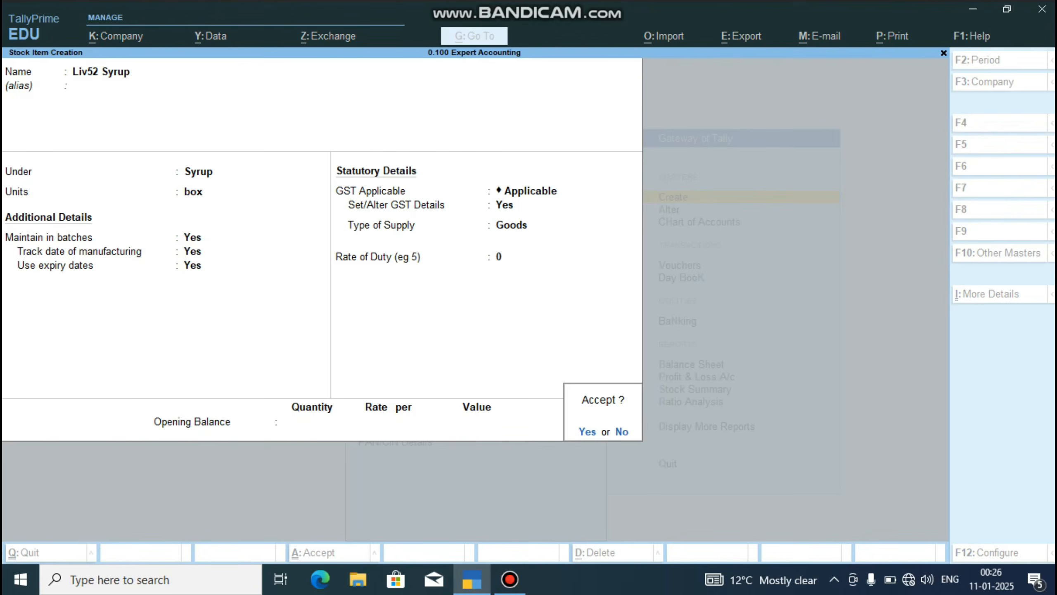
key(Return)
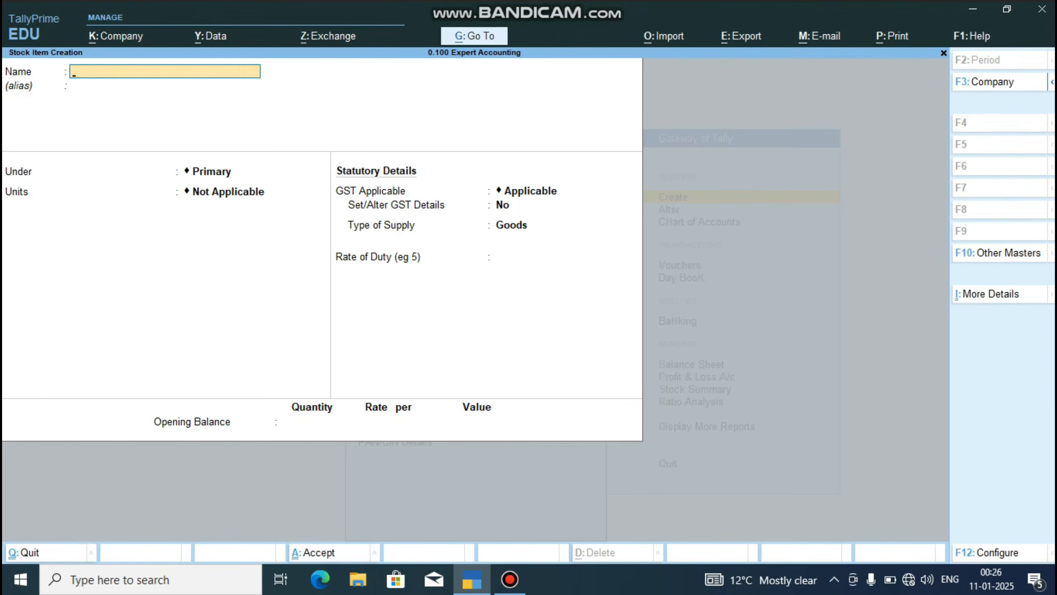
Name the new stock item Paracetamol Tab and place it under Primary.
text(Paracetamol tab)
key(Return)
key(Return)
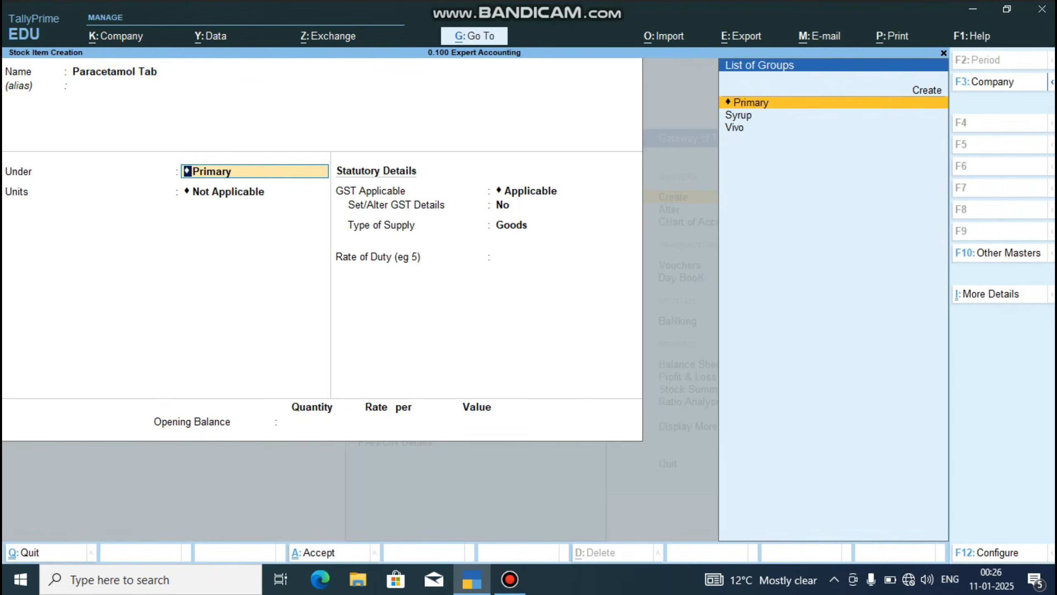
key(Return)
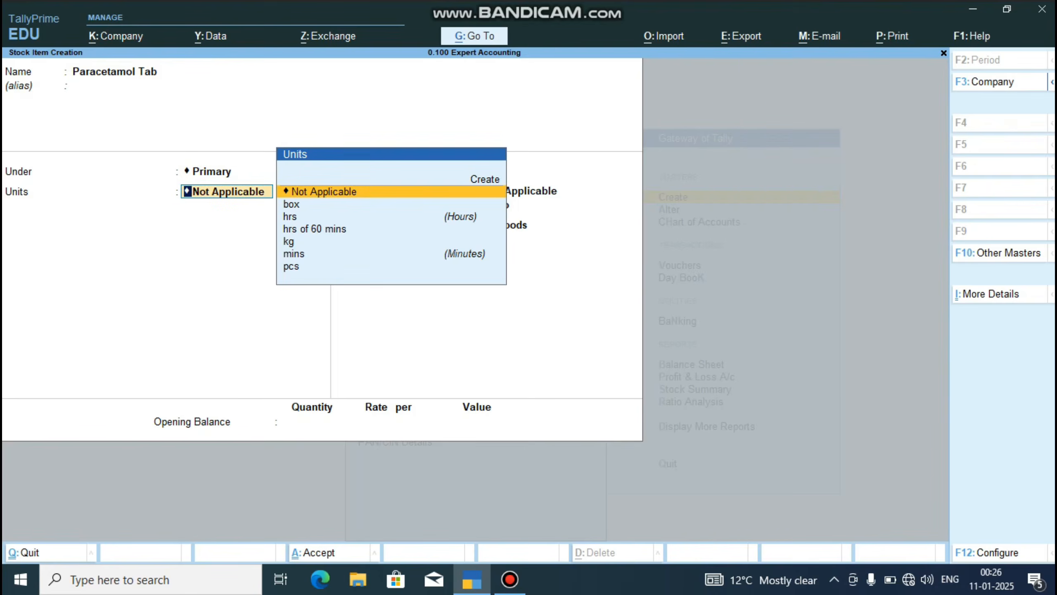
Create a simple unit for the item with the symbol strip and a new unit quantity code named strip.
key(Up)
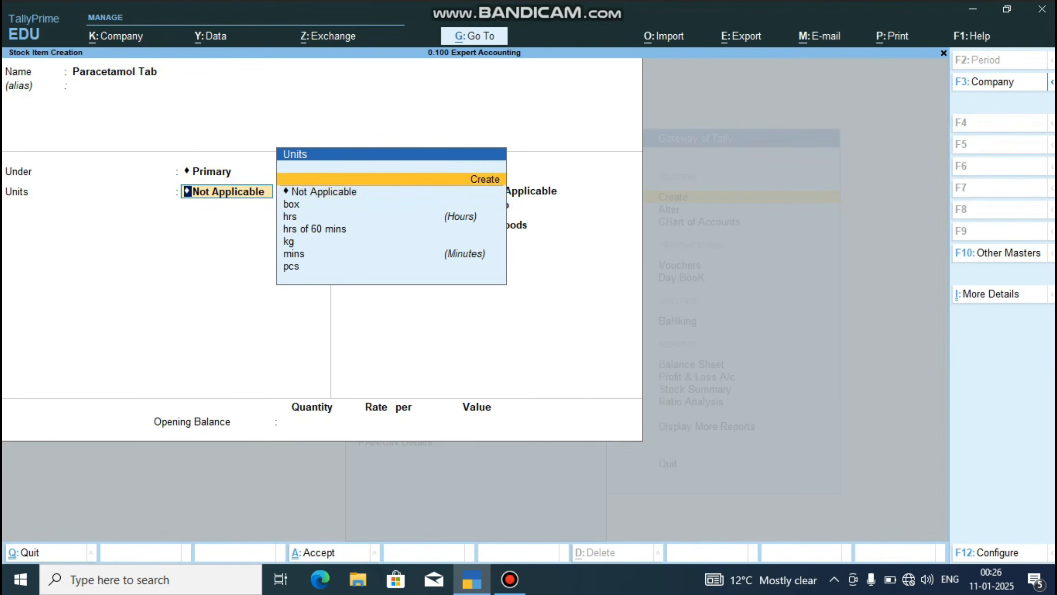
key(Return)
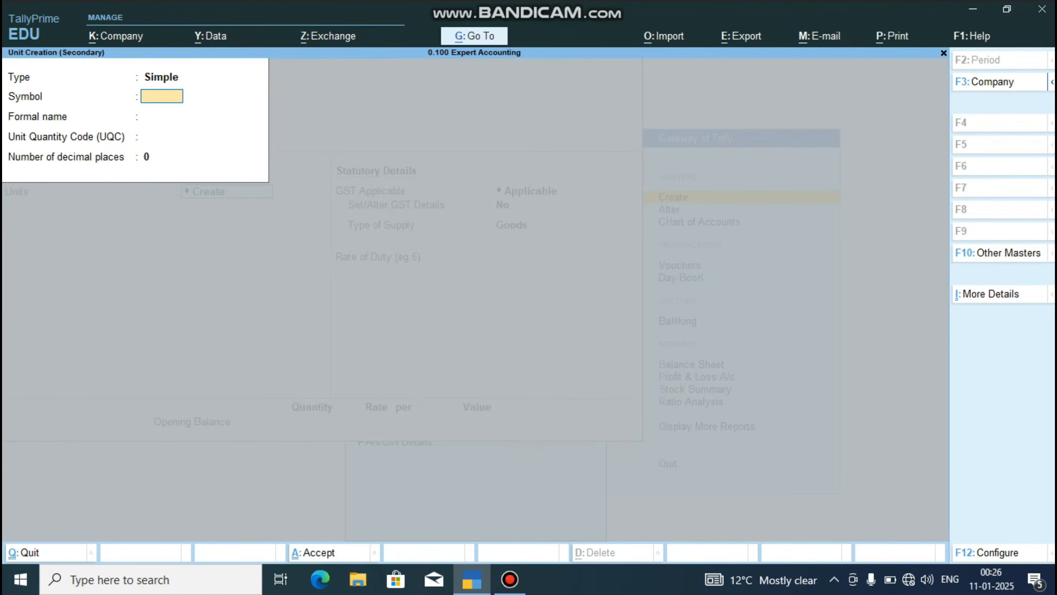
text(strip)
key(Return)
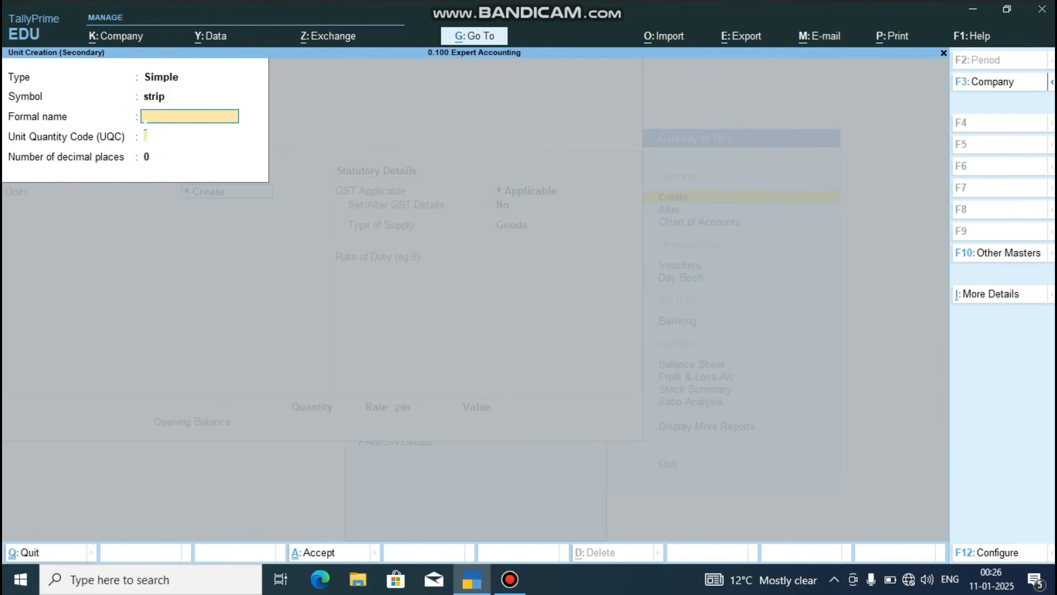
key(Return)
text(str)
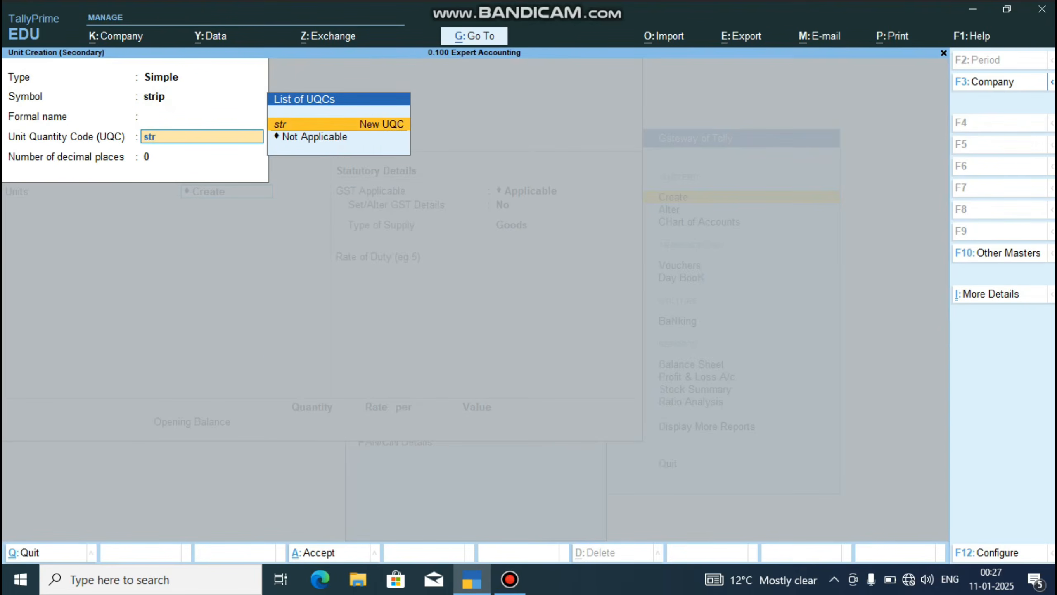
text(ip)
key(Return)
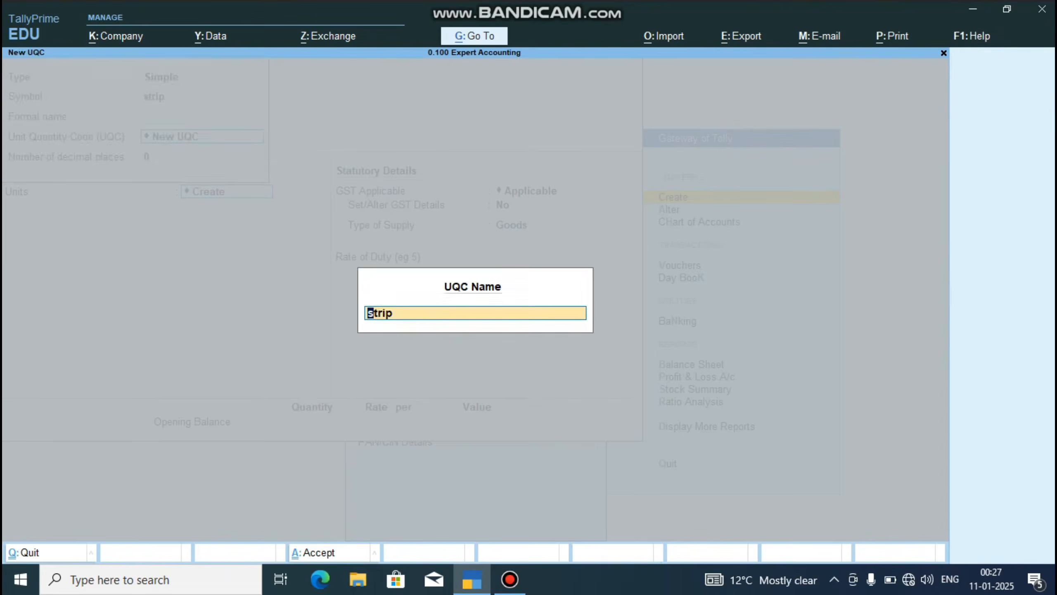
key(Return)
key(Return)
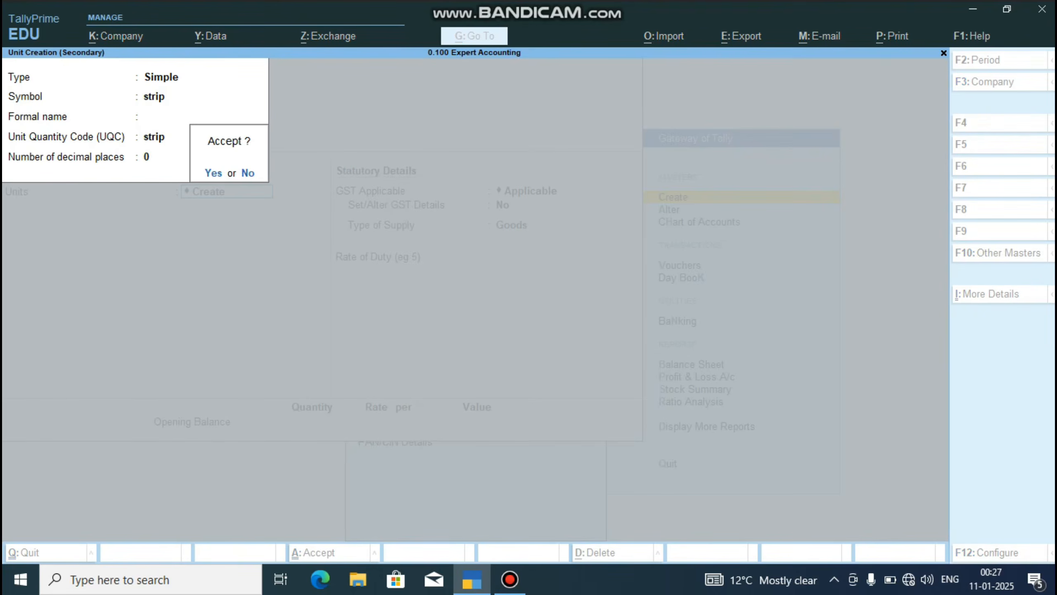
key(Return)
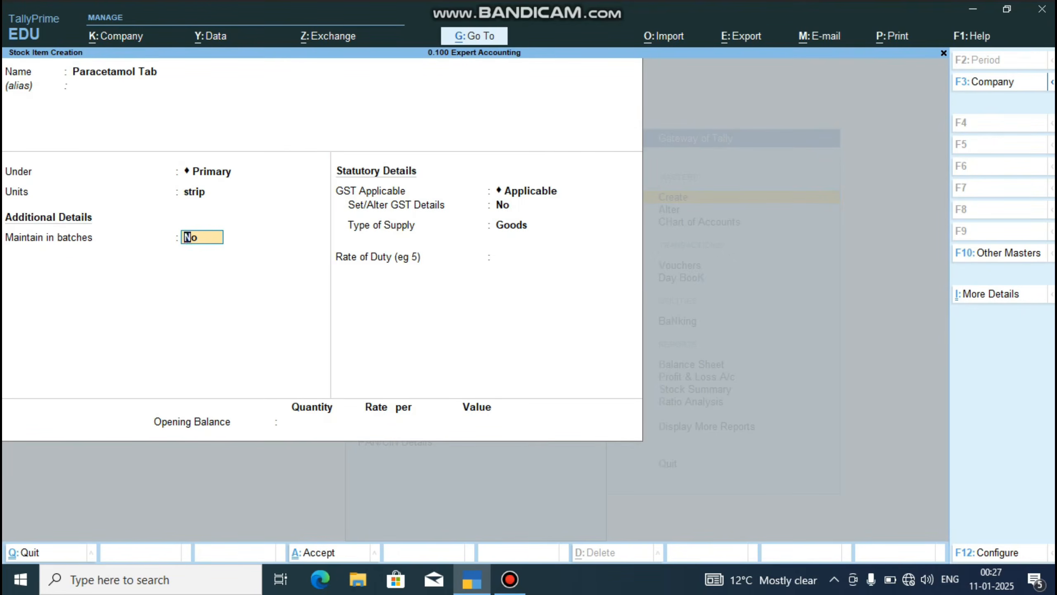
Set Paracetamol Tab to be maintained in batches, tracking the manufacturing date and using expiry dates.
text(y)
key(Return)
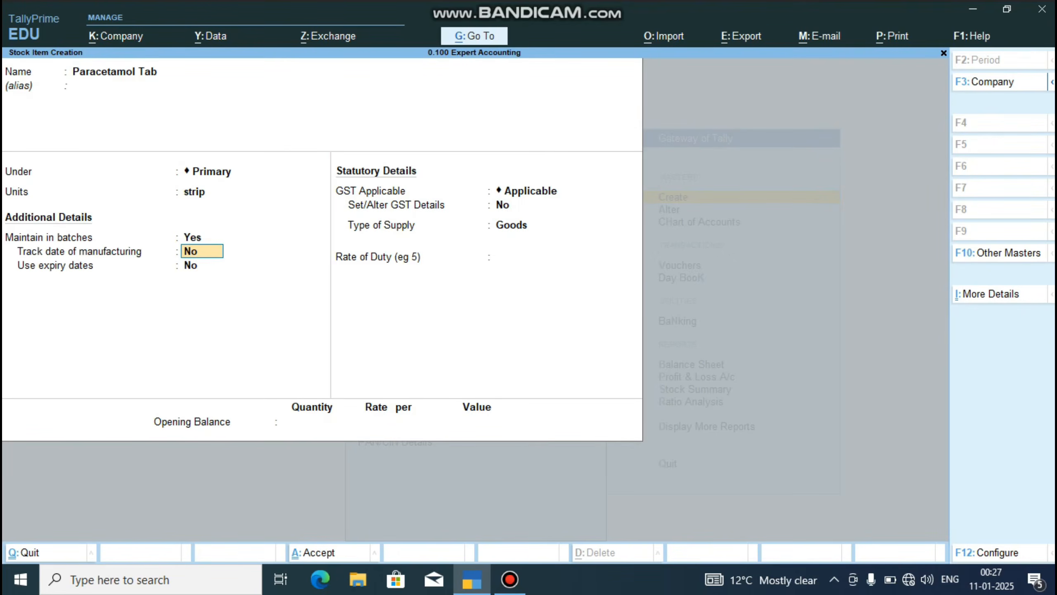
text(y)
key(Return)
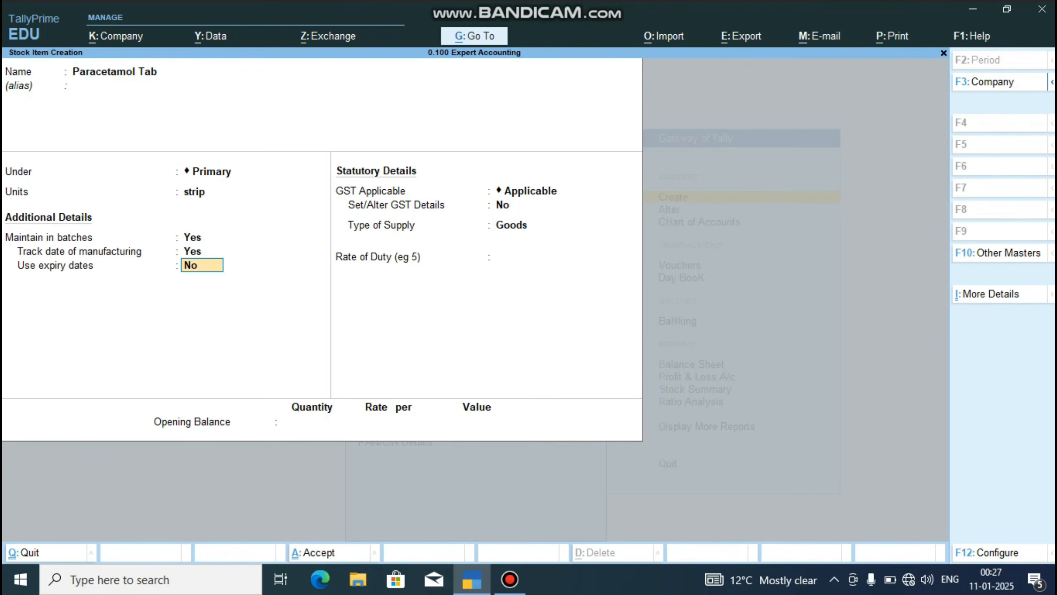
text(y)
key(Return)
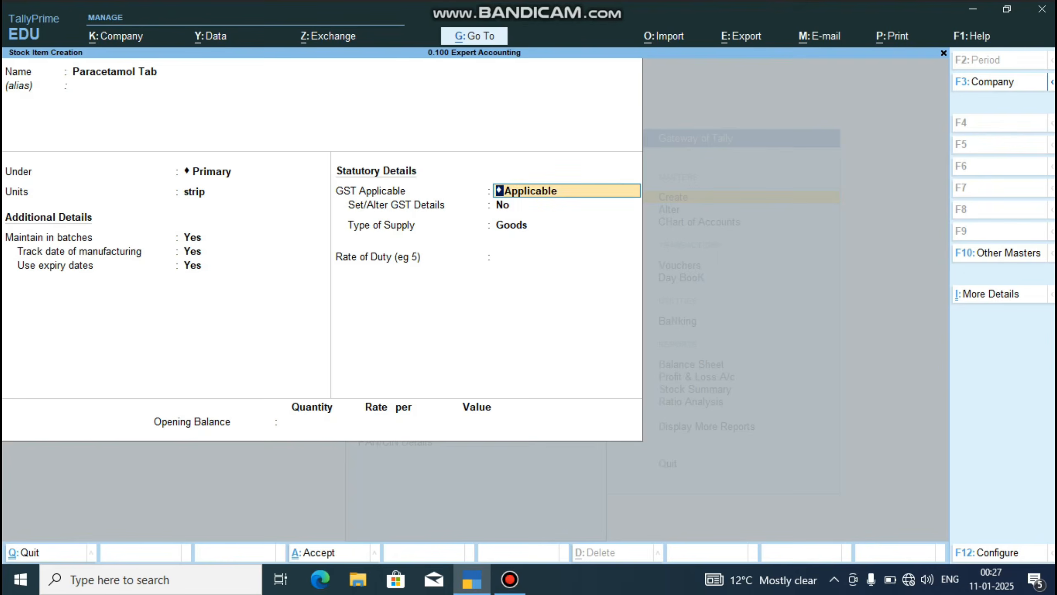
Set the GST details of Paracetamol Tab to taxable on value at 12% integrated tax, leaving the HSN/SAC details blank.
key(Return)
text(y)
key(Return)
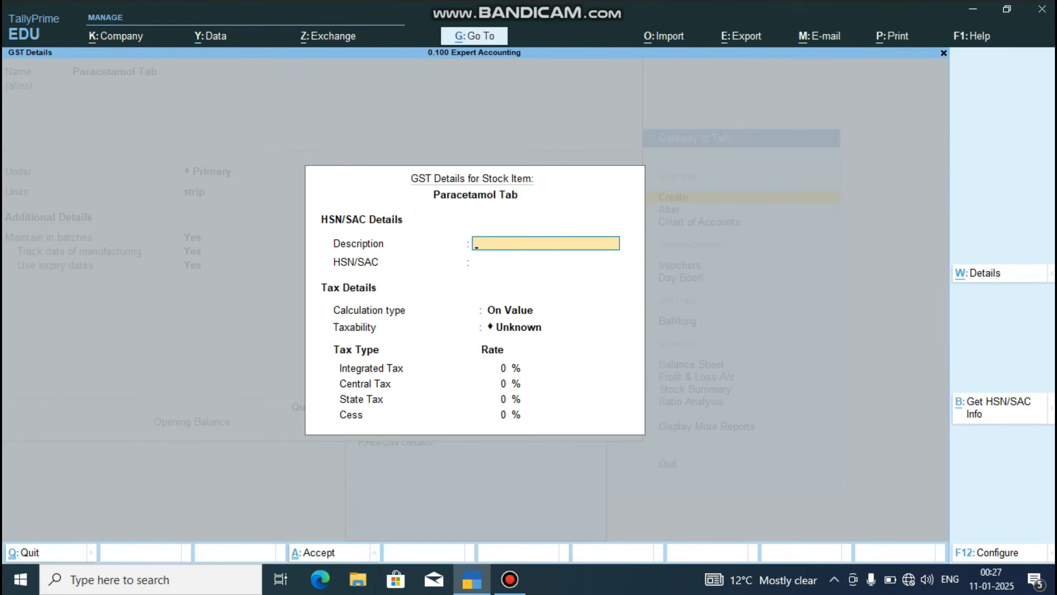
key(Return)
key(Return)
key(Return)
text(Tax)
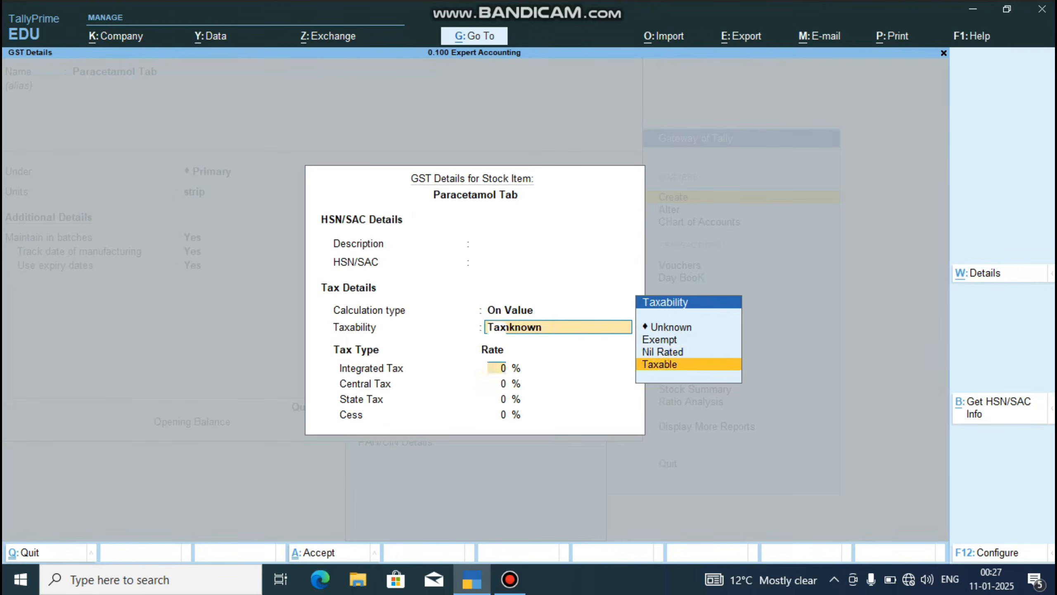
key(Return)
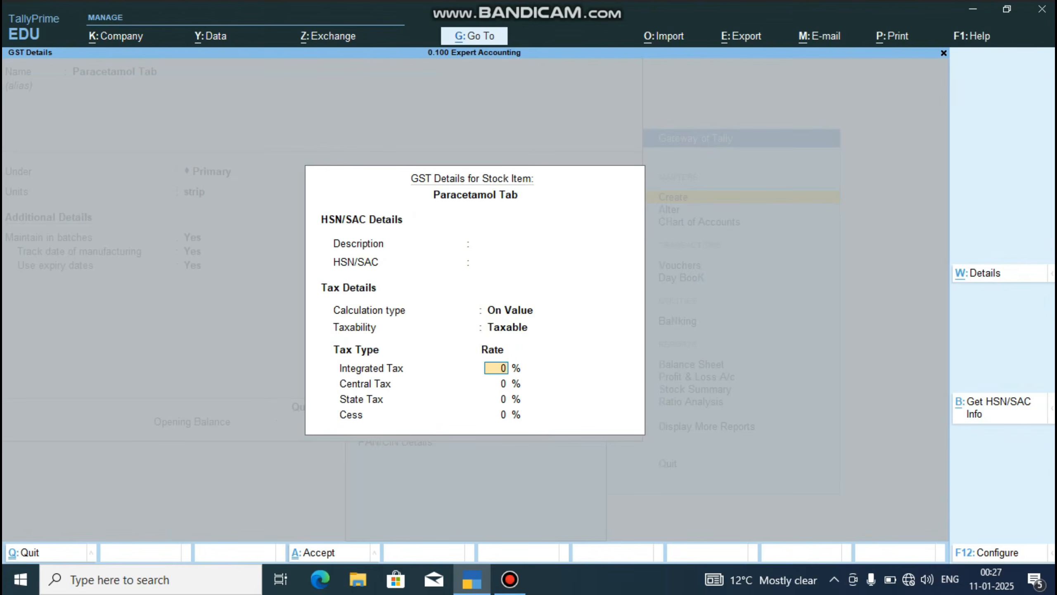
text(12)
key(Return)
key(Return)
key(Return)
key(Return)
Save the Paracetamol Tab stock item and leave stock item creation.
key(Return)
key(Return)
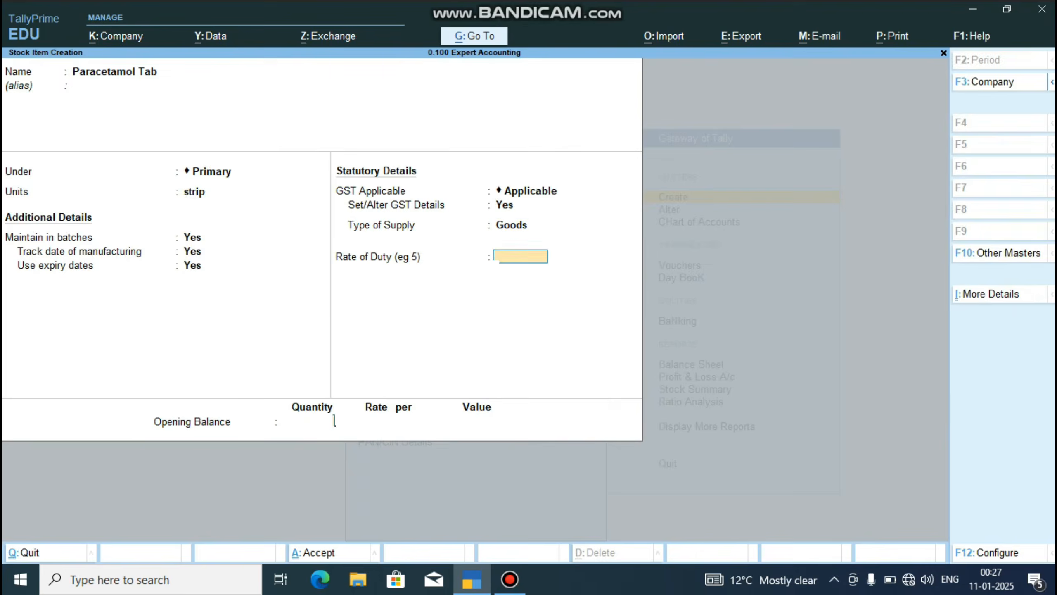
key(Return)
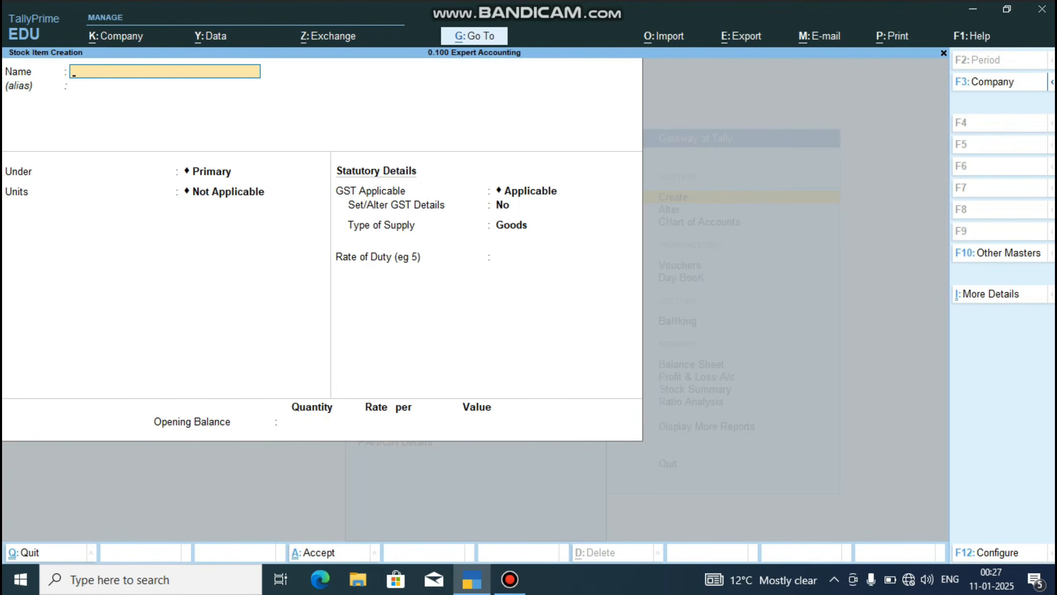
key(Escape)
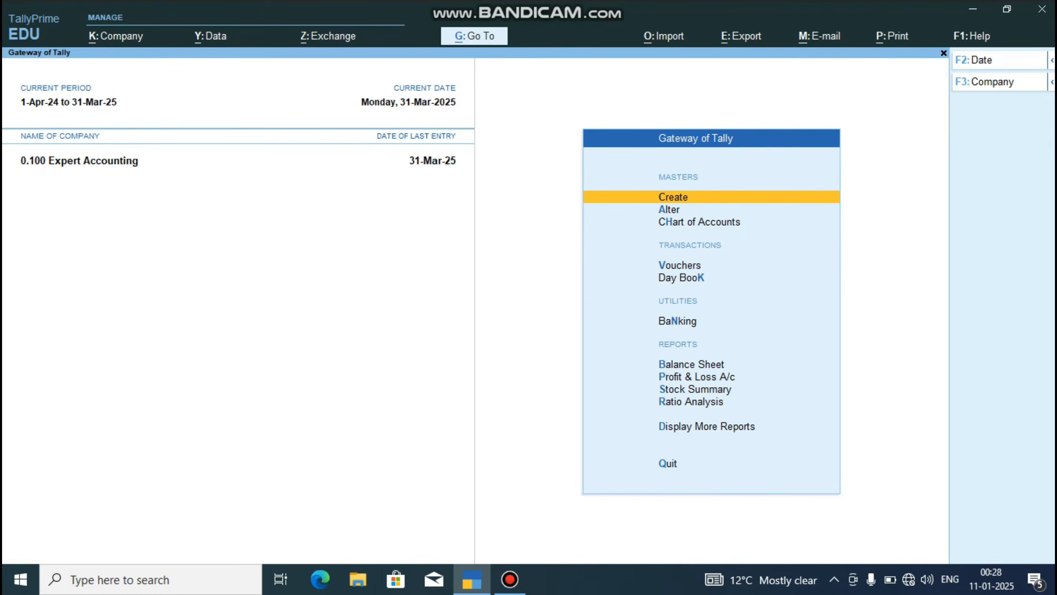
Start a new unit from the masters list and set its type to Compound.
key(Return)
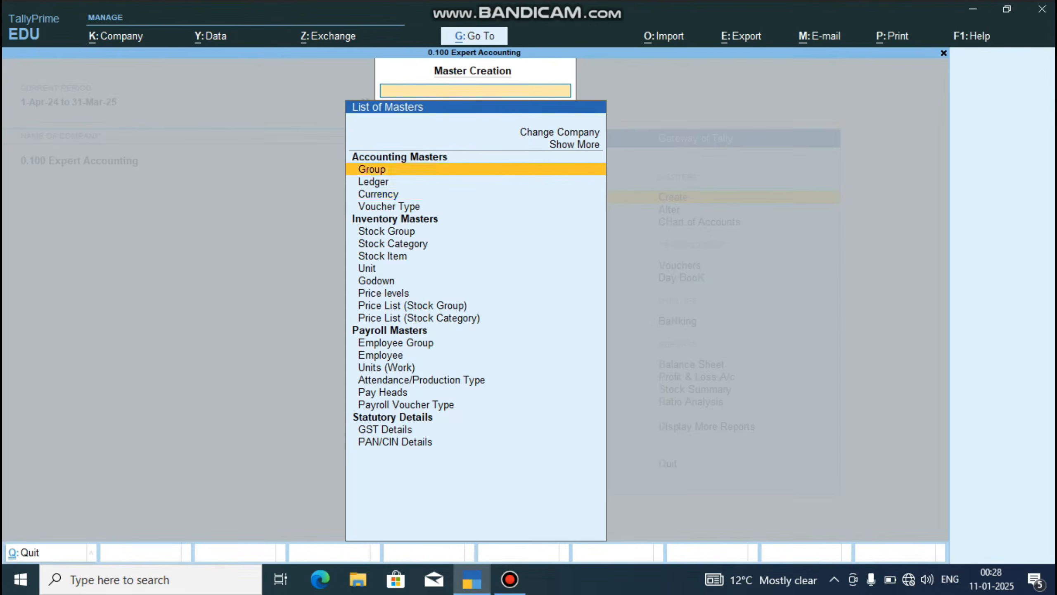
key(Down)
key(Down)
key(Down)
key(Down)
key(Down)
key(Down)
key(Down)
key(Return)
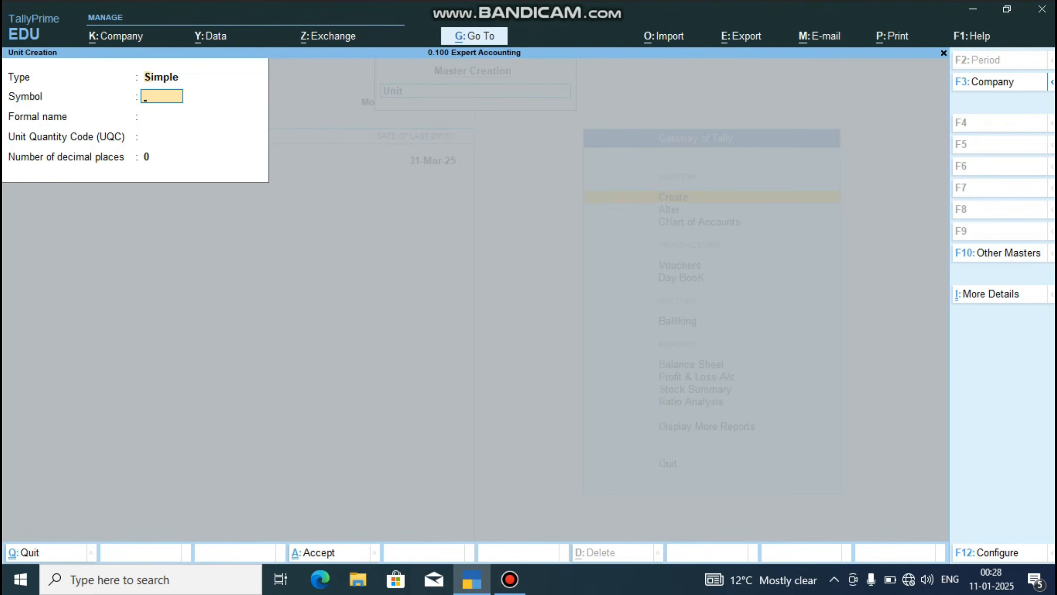
key(BackSpace)
key(Up)
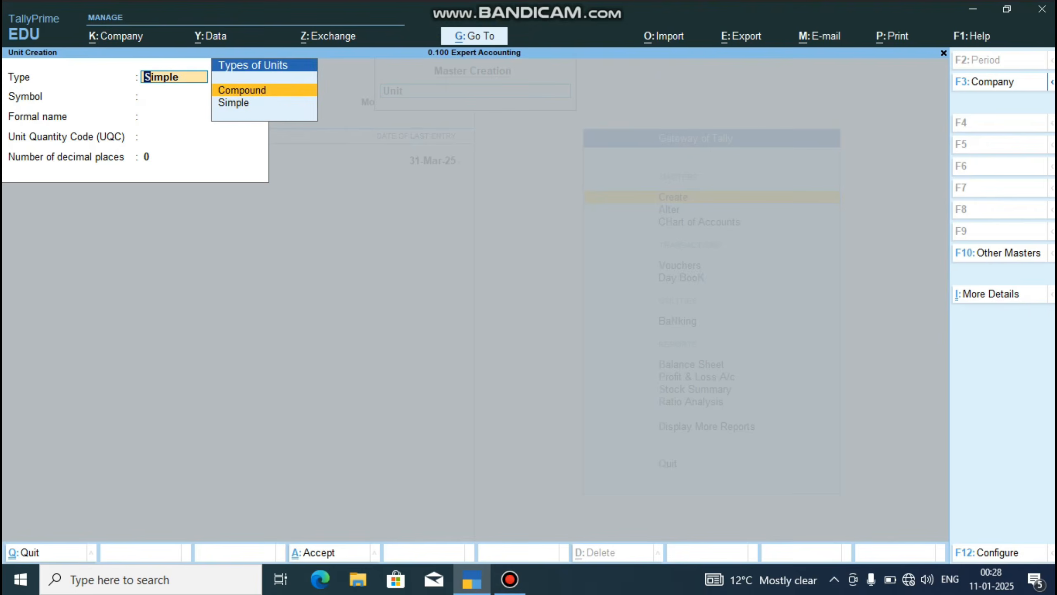
key(Return)
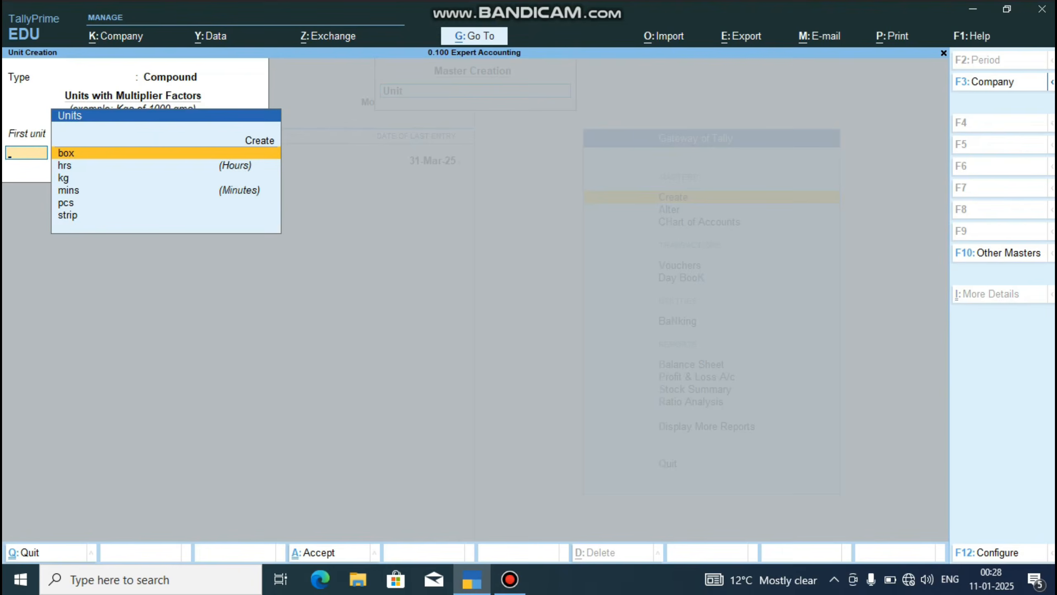
Define the compound unit as a box of 50 strip, with box as first unit and strip as second unit.
key(Down)
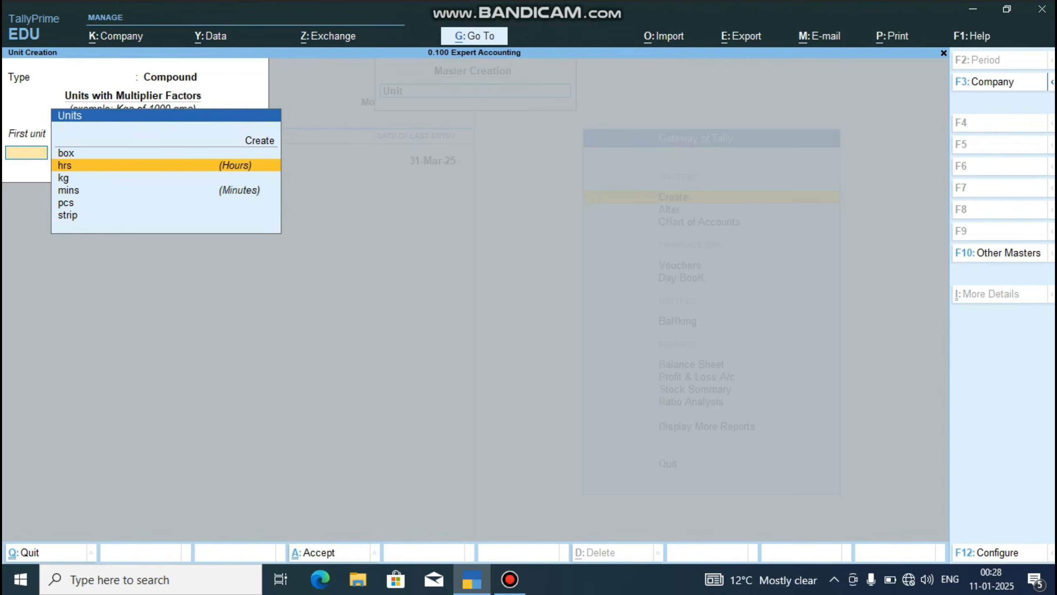
key(Up)
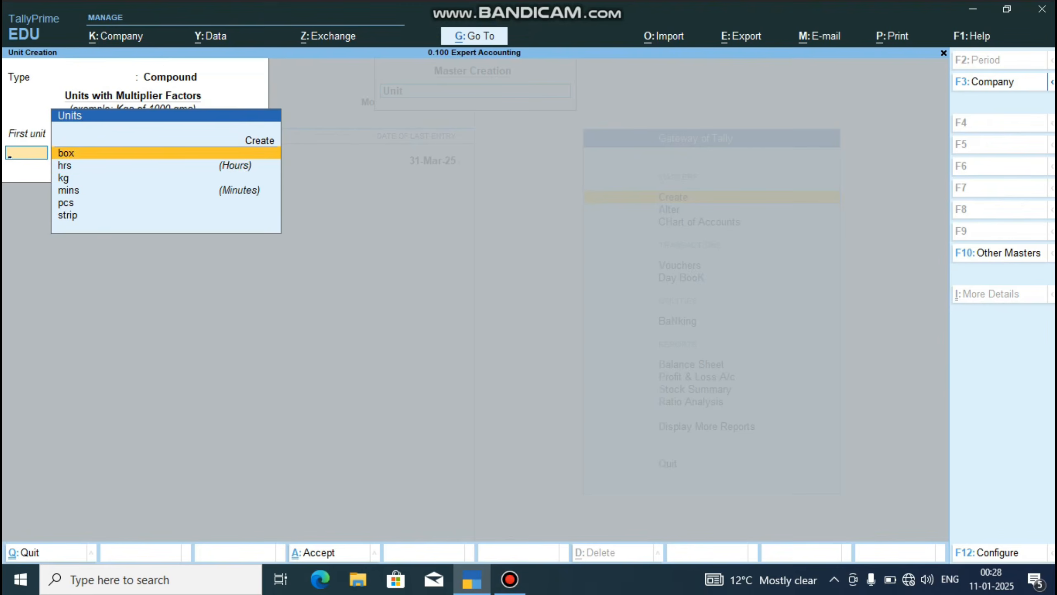
key(Return)
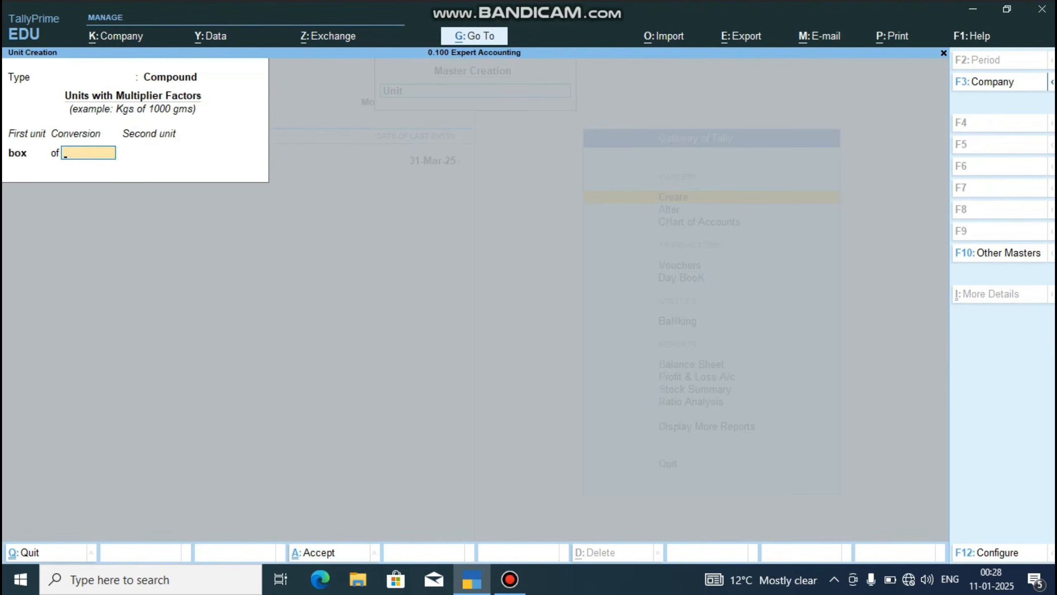
text(50)
key(Return)
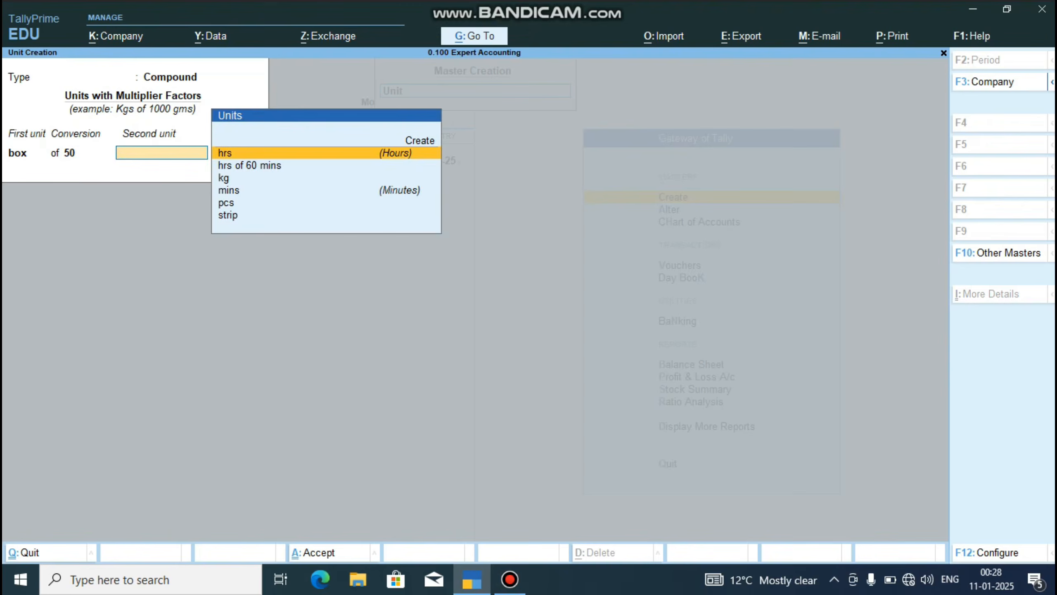
key(Down)
key(Down)
key(Down)
key(Down)
key(Down)
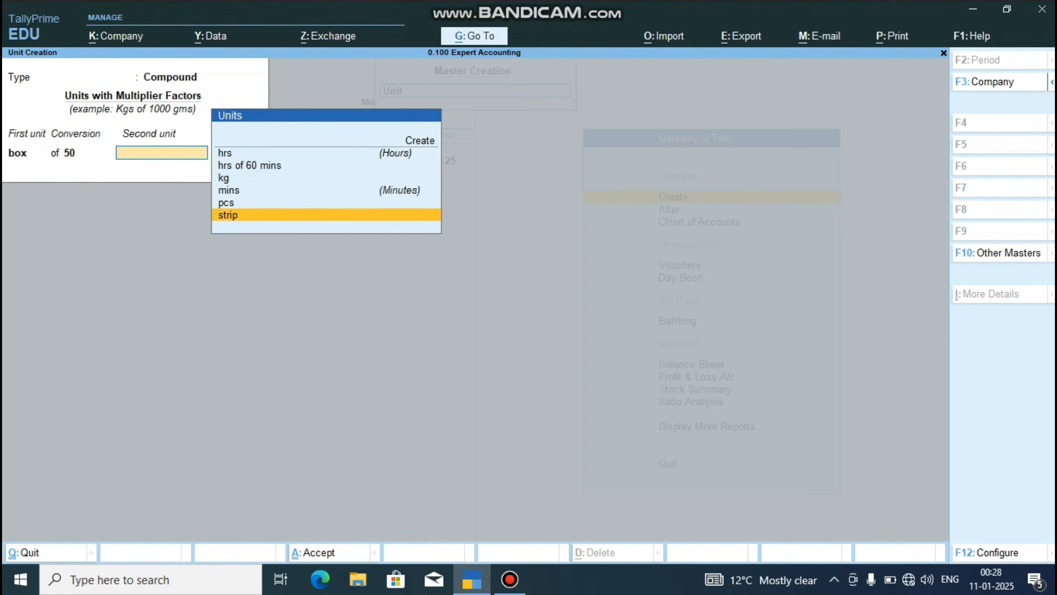
key(Return)
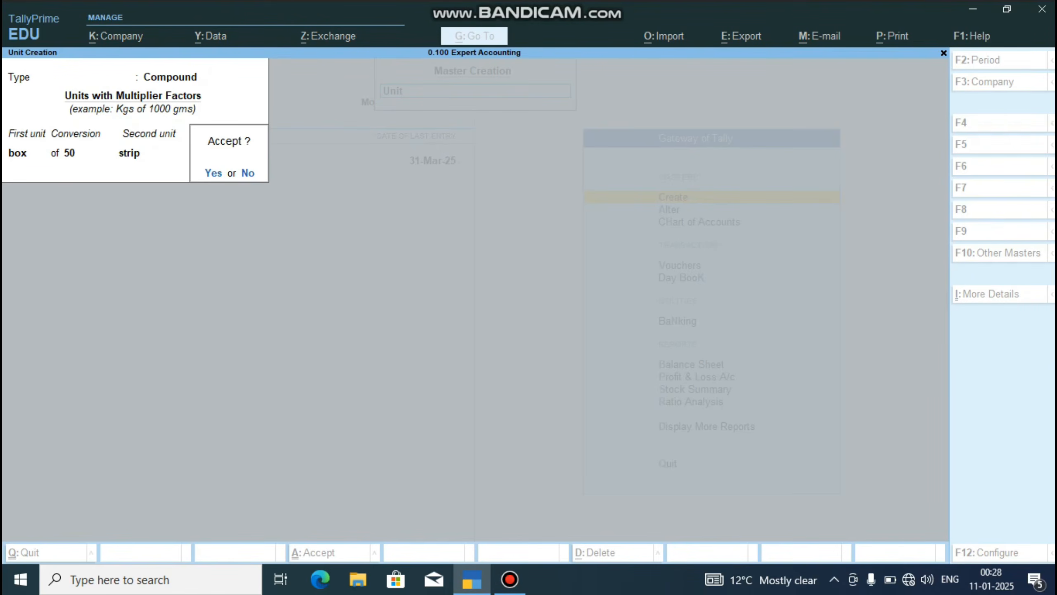
Save the compound unit and leave unit creation, returning to the Gateway of Tally.
key(n)
key(Escape)
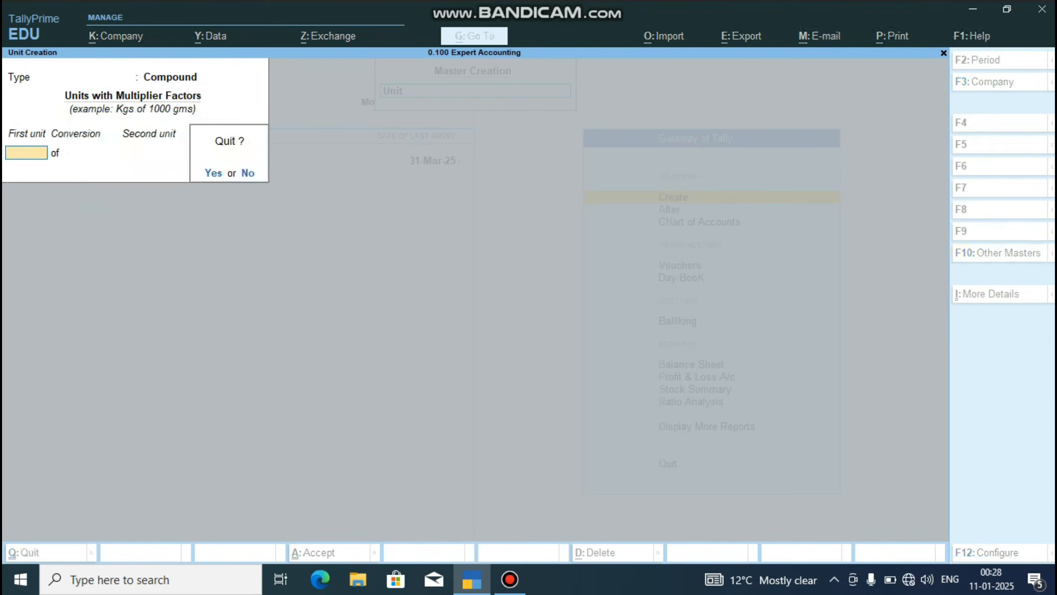
key(y)
key(Escape)
key(Escape)
key(Escape)
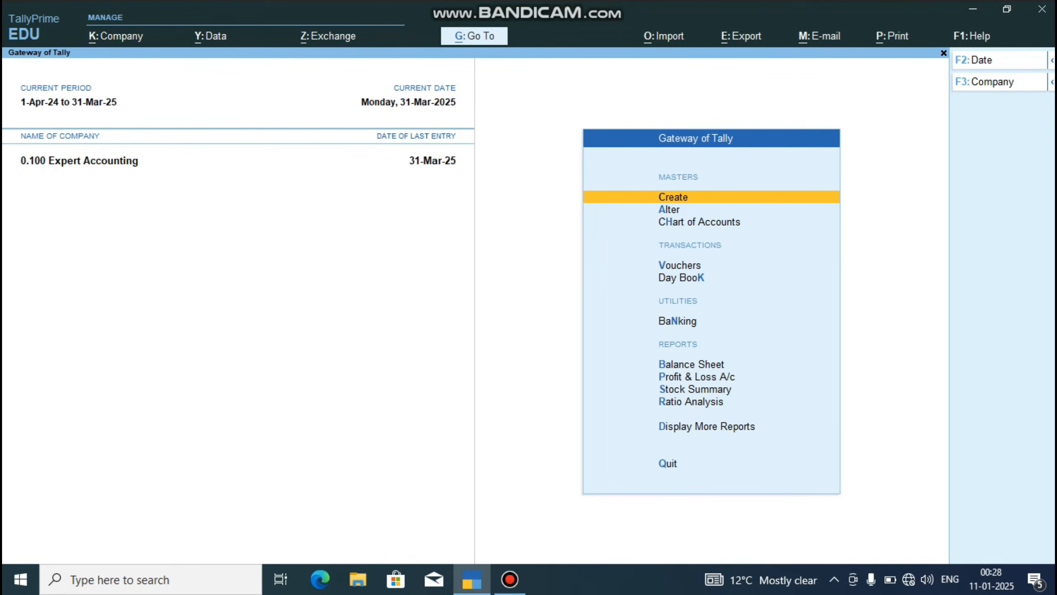
Start a new stock item from the masters list and name it Dicloplus Tab.
key(Return)
key(Down)
key(Down)
key(Down)
key(Down)
key(Down)
key(Down)
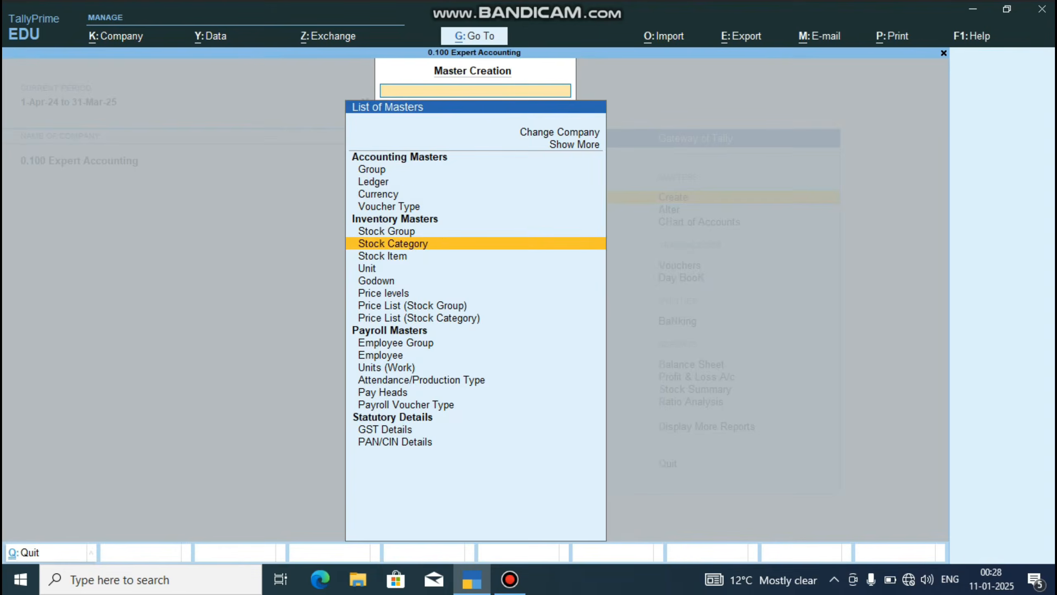
key(Return)
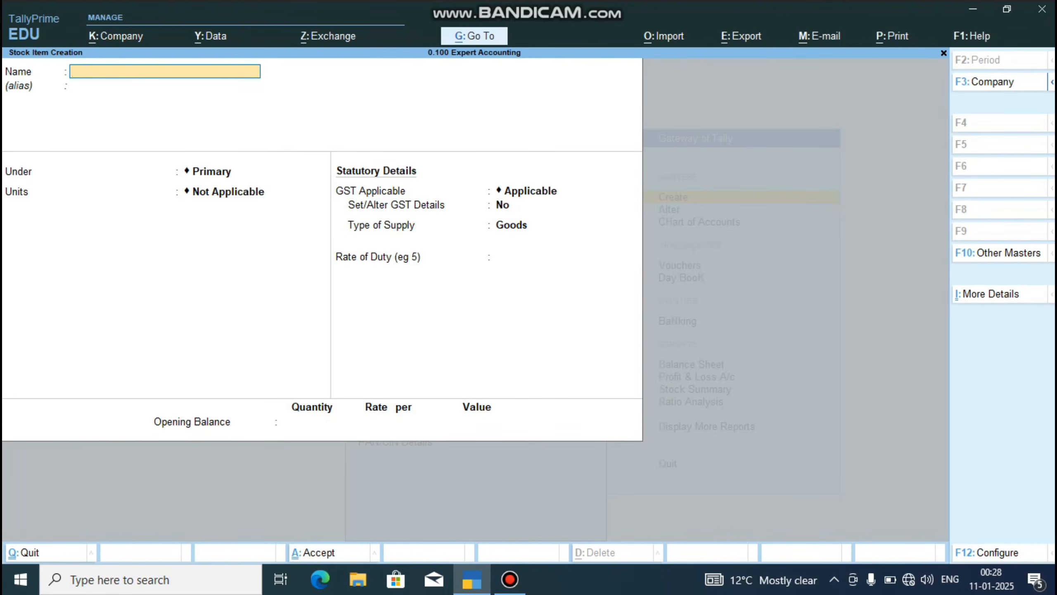
text(Dicloplus tab)
key(Return)
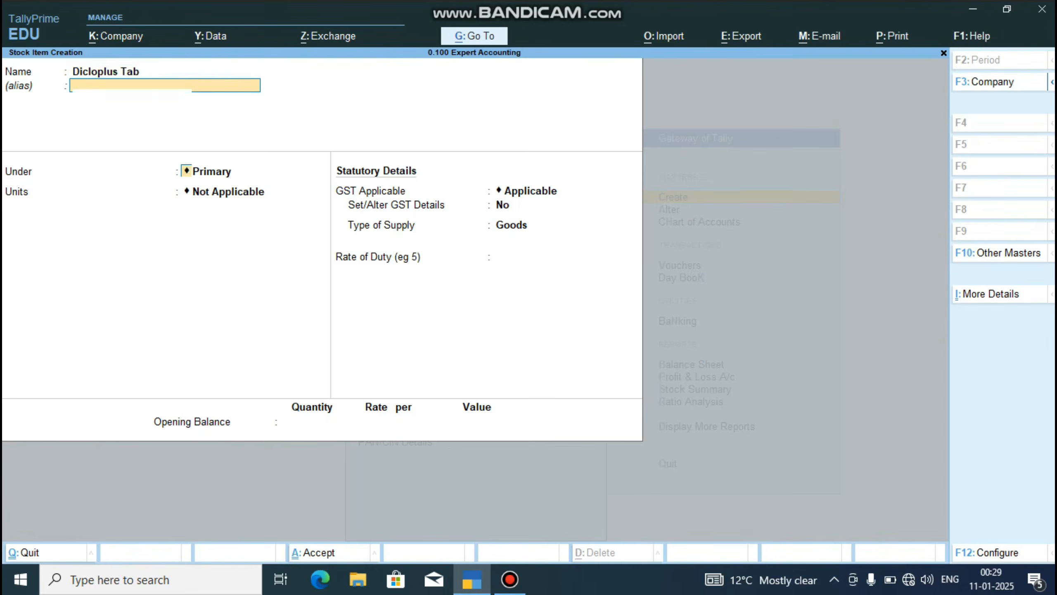
Keep Dicloplus Tab under Primary and set its unit to box of 50 strip.
key(Return)
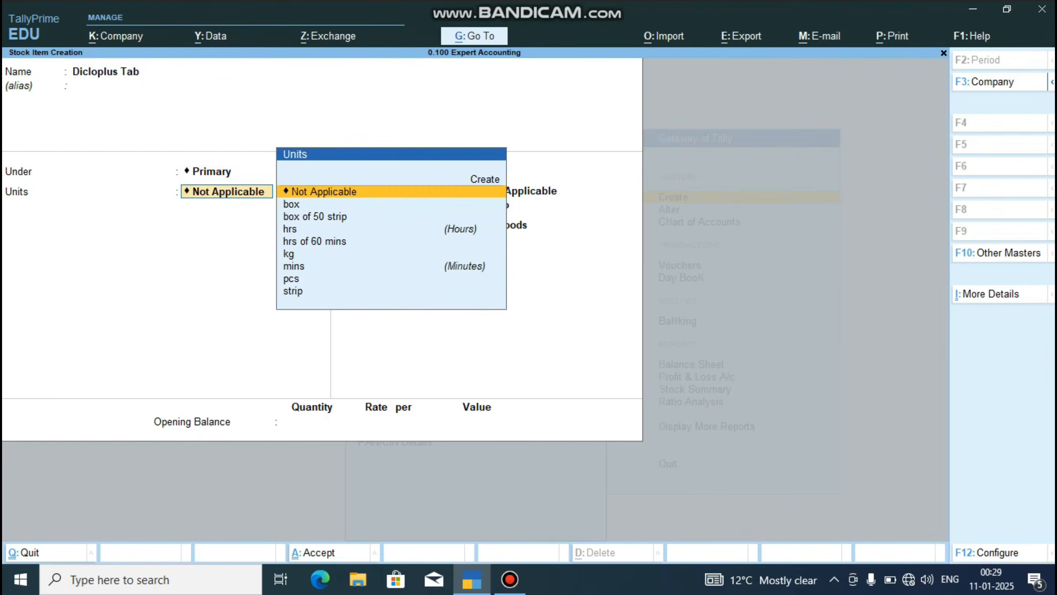
key(Down)
key(Down)
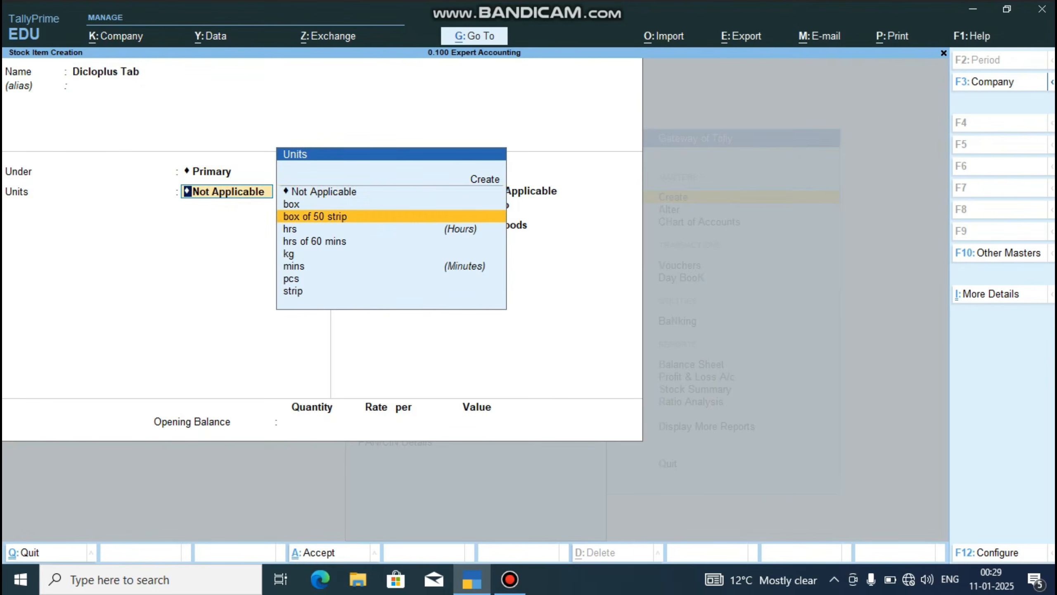
key(Return)
Set Dicloplus Tab to be maintained in batches, tracking the manufacturing date and using expiry dates.
text(y)
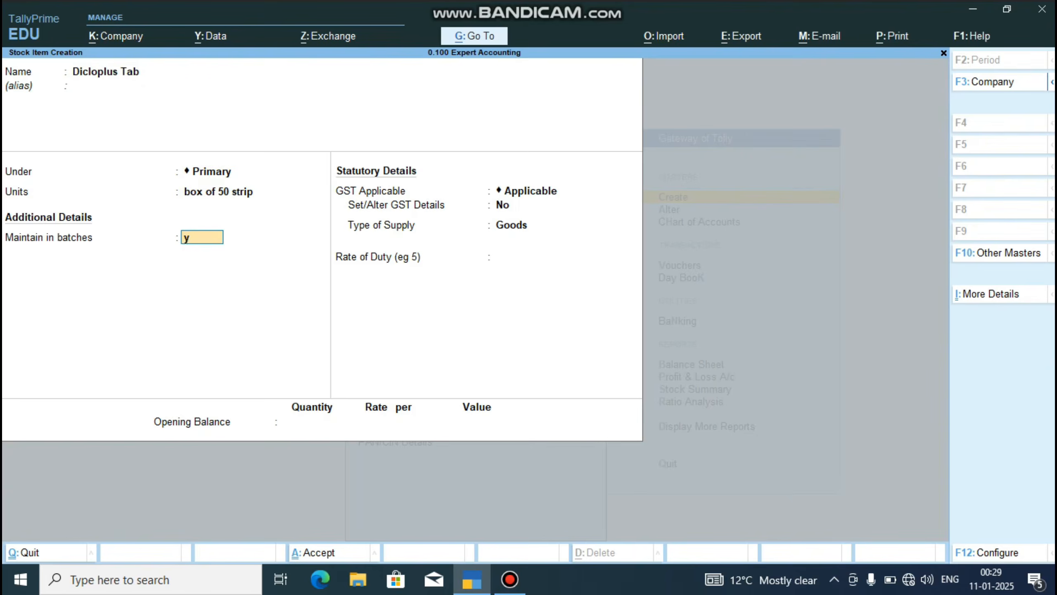
key(Return)
text(y)
key(Return)
text(y)
key(Return)
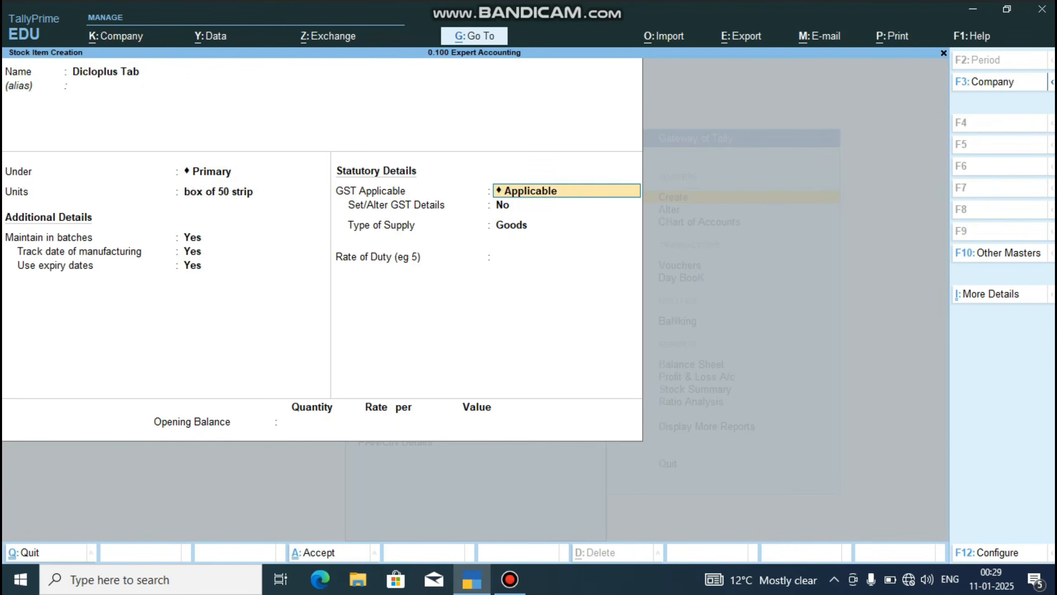
Set the GST details of Dicloplus Tab to taxable on value at 12% integrated tax, leaving the HSN/SAC details and opening balance blank.
key(Return)
text(y)
key(Return)
key(Return)
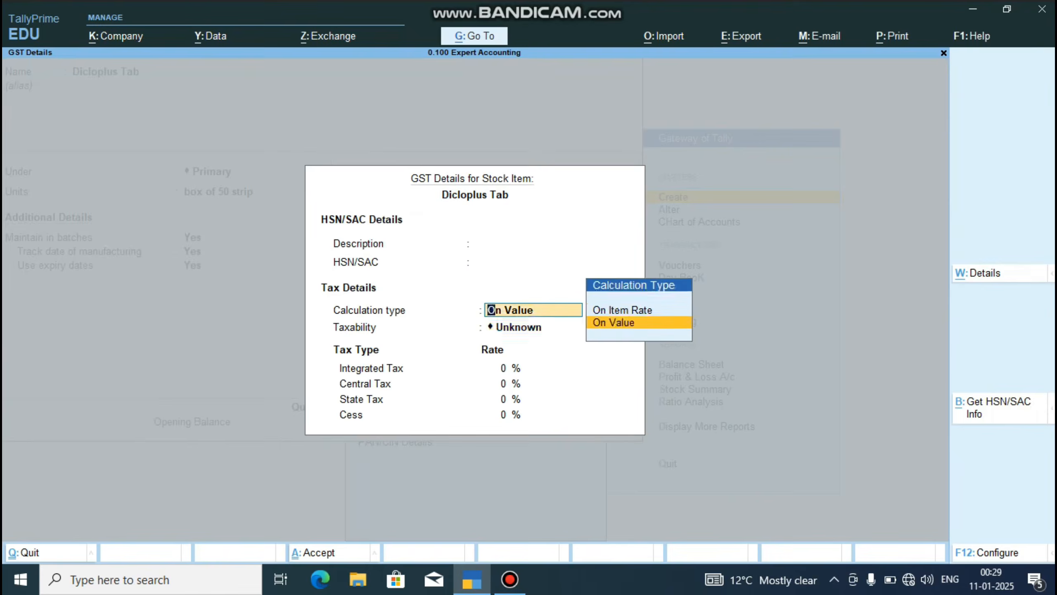
key(Return)
text(t)
key(Return)
text(12)
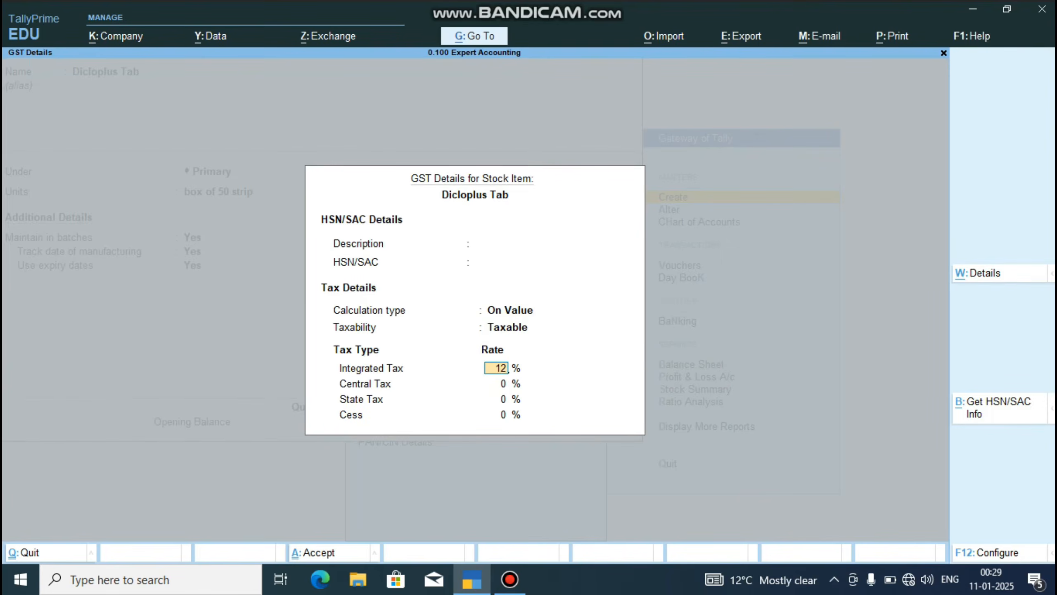
key(Return)
key(Return)
key(Return)
key(Return)
key(Return)
key(Return)
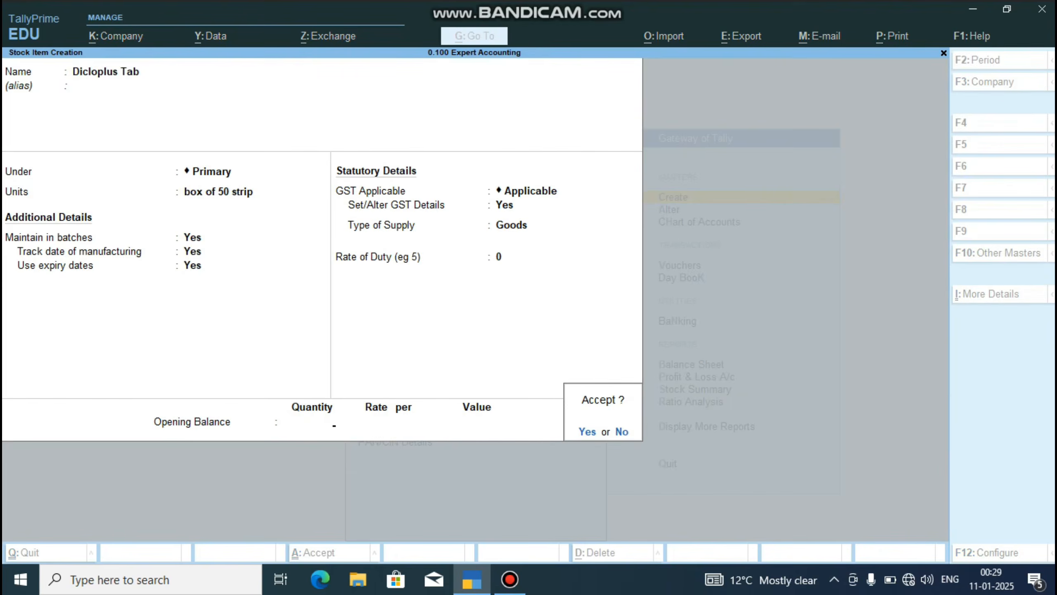
Save the Dicloplus Tab stock item and return to the Gateway of Tally.
key(Return)
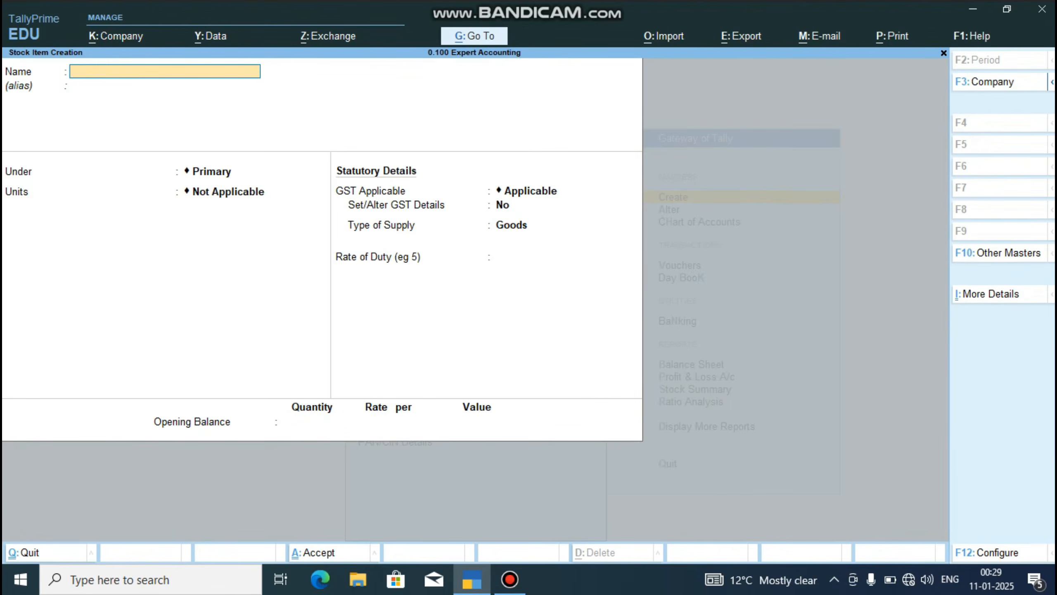
key(Escape)
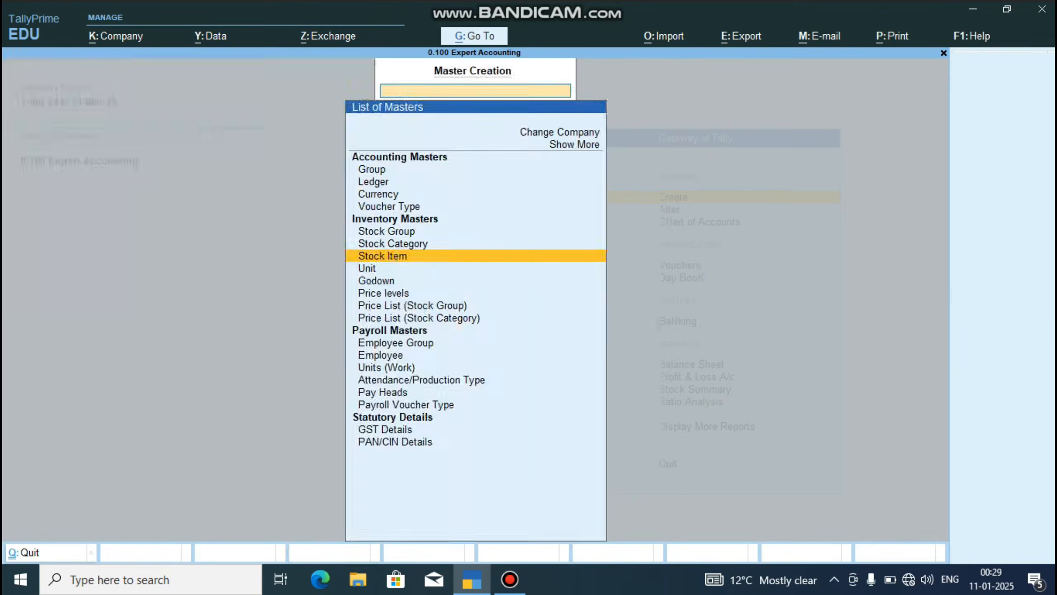
key(Escape)
key(Escape)
key(Escape)
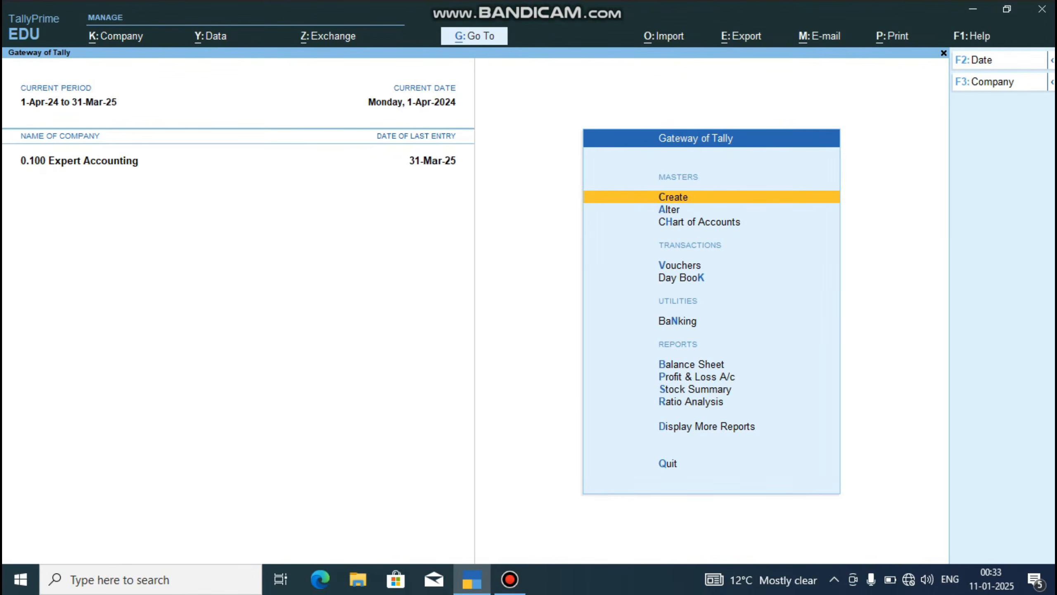
Open voucher entry and switch to a new Purchase voucher.
key(Down)
key(Down)
key(Down)
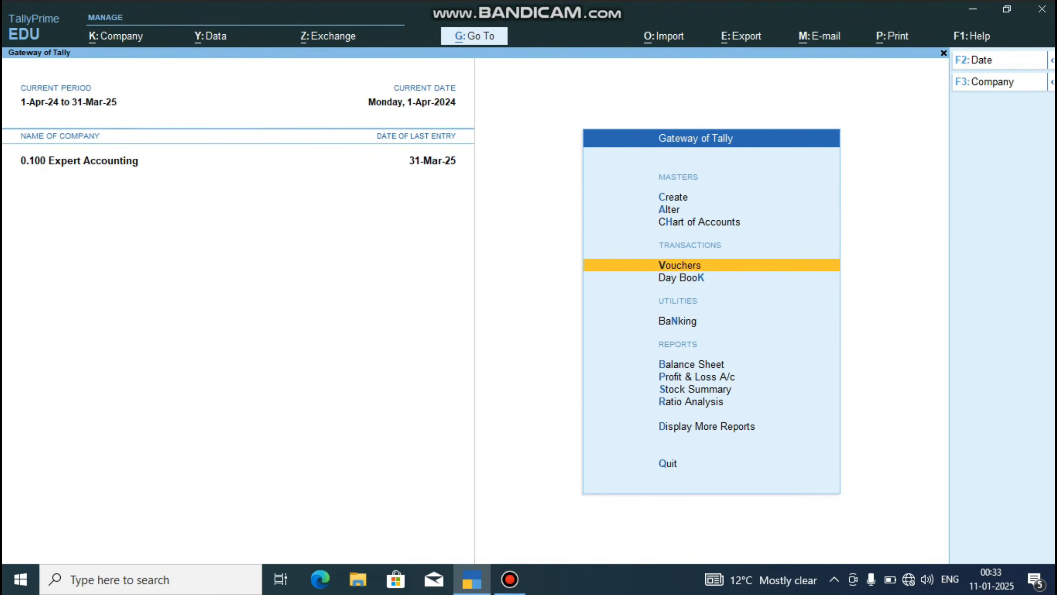
key(Return)
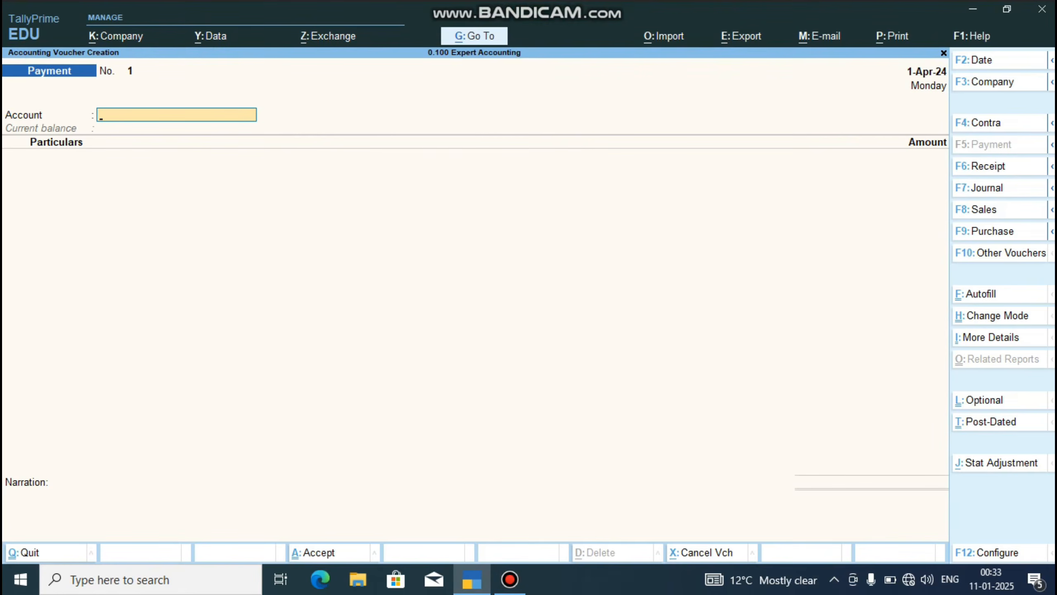
key(F9)
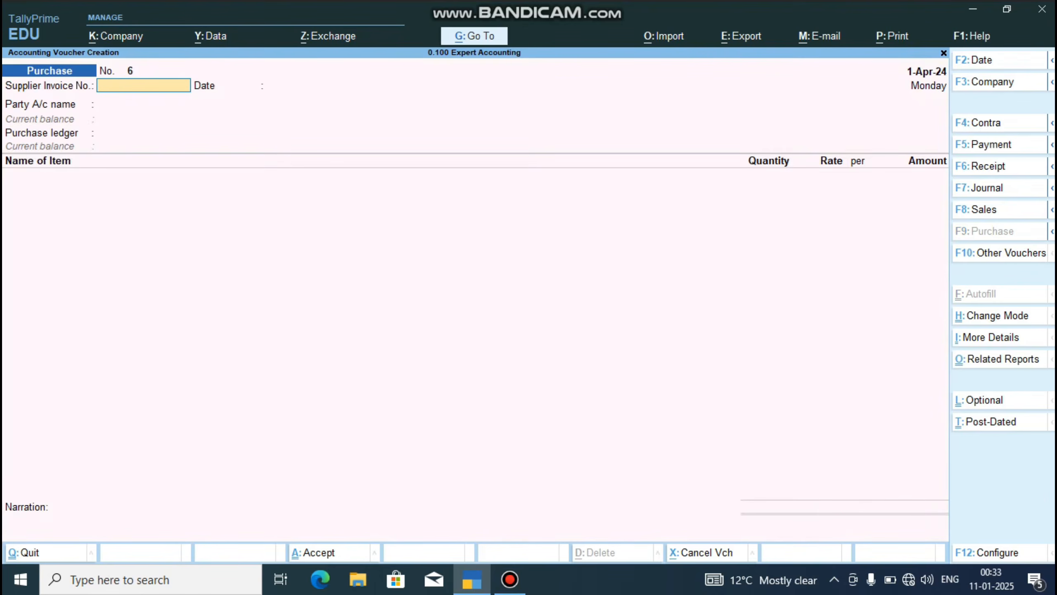
Enter supplier invoice number 001 and date both the purchase voucher and the supplier invoice 1-Apr-24.
text(001)
key(Return)
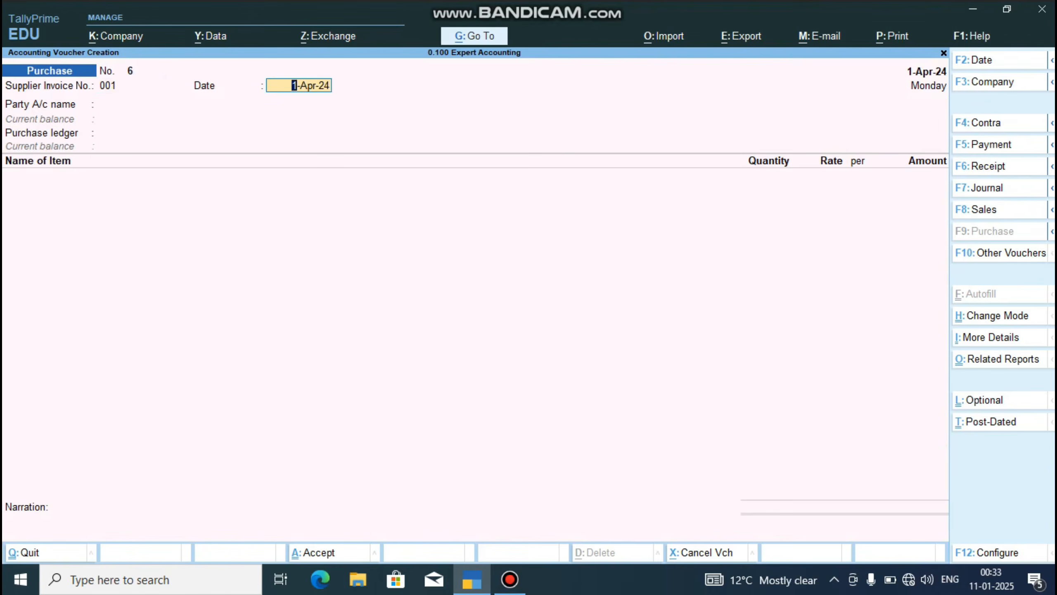
key(F2)
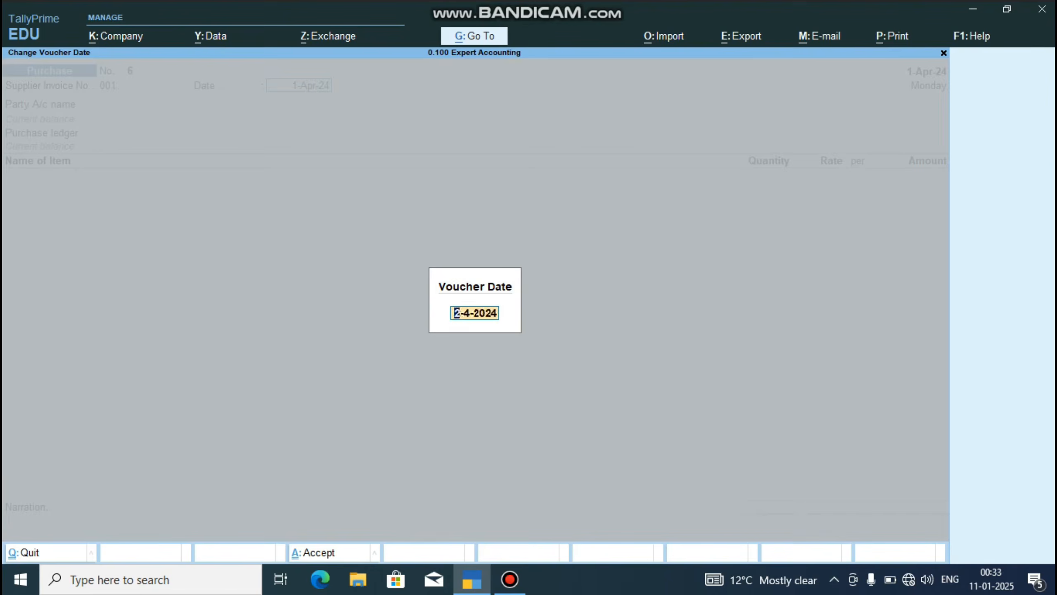
text(1 apr)
key(Return)
key(Return)
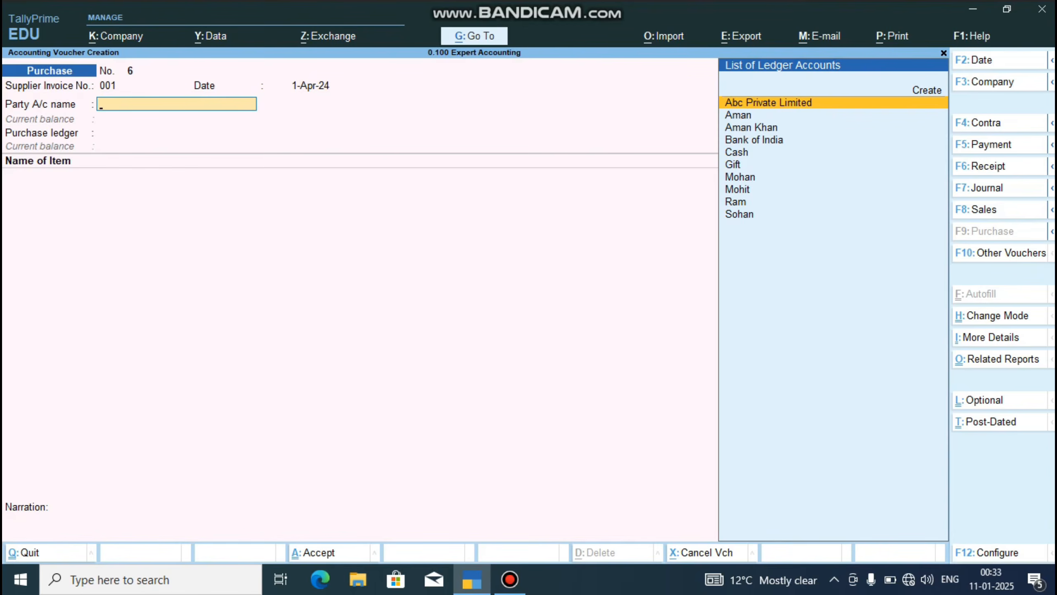
Choose Abc Private Limited as the party with blank receipt details, and Purchase A/c as the purchase ledger.
key(Return)
key(Return)
key(Return)
key(Return)
key(Return)
key(Return)
key(Return)
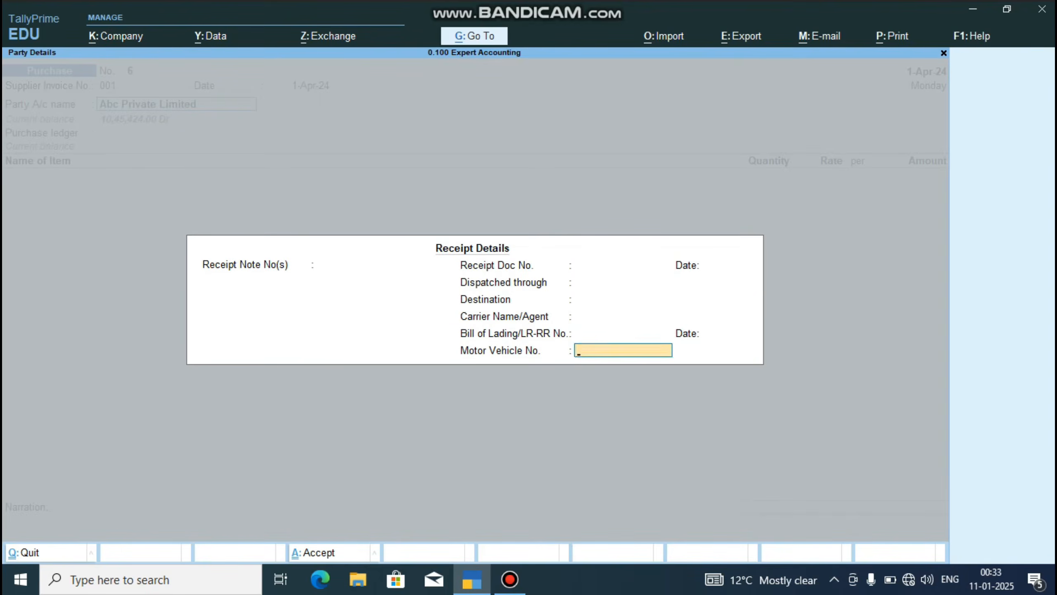
key(Return)
key(Return)
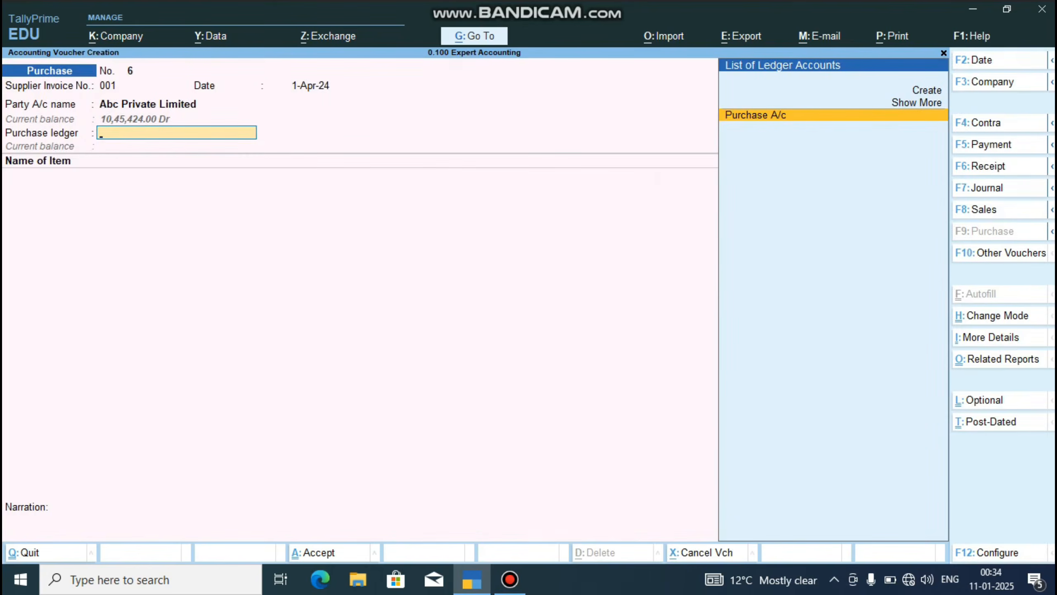
key(Return)
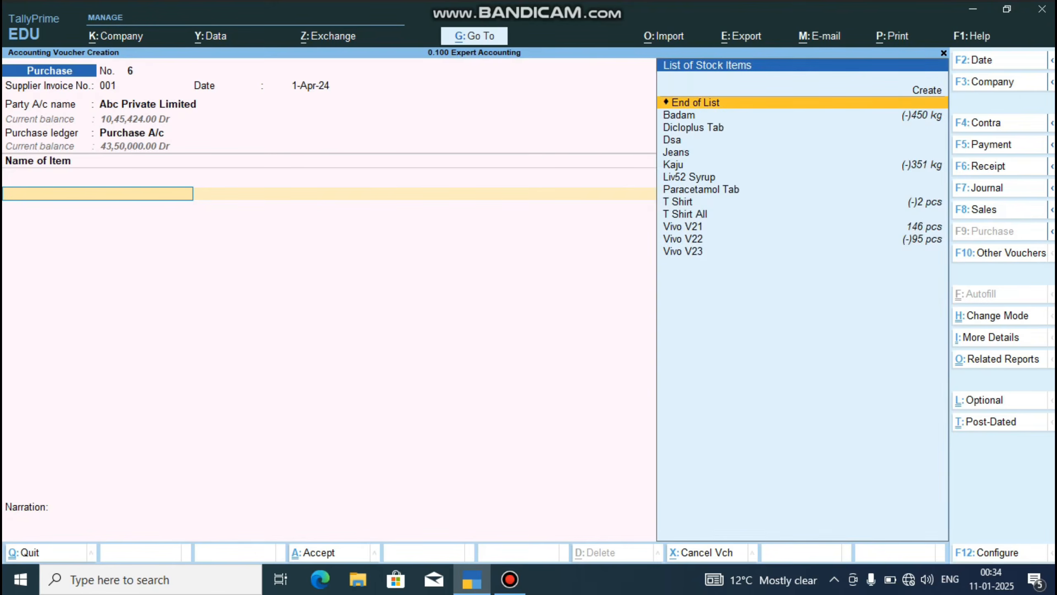
Add Dicloplus Tab to the purchase voucher and allocate it to the Hardoi godown with the order number set to Not Applicable.
key(Down)
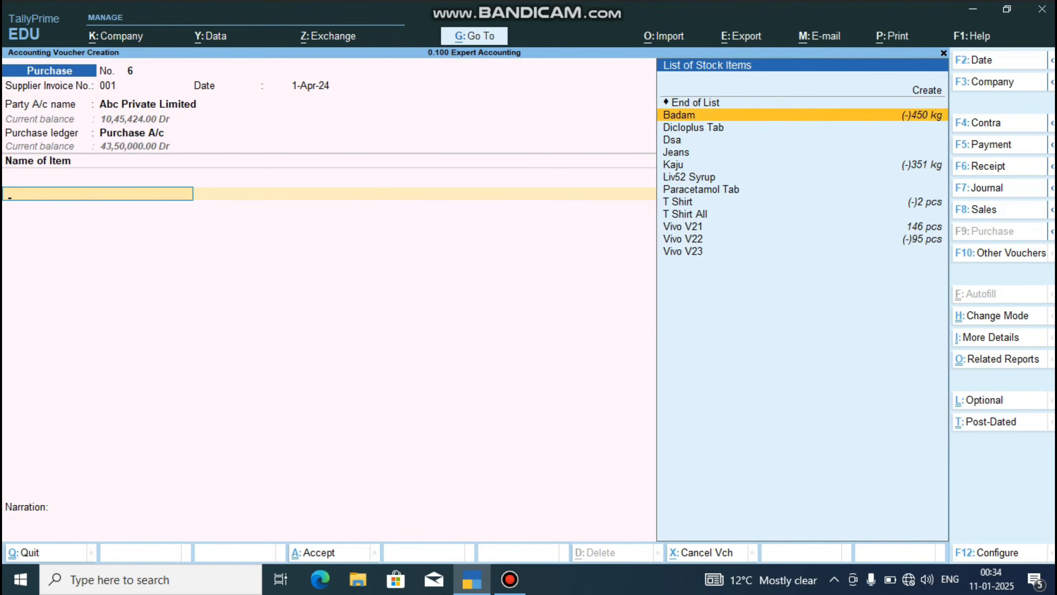
key(Down)
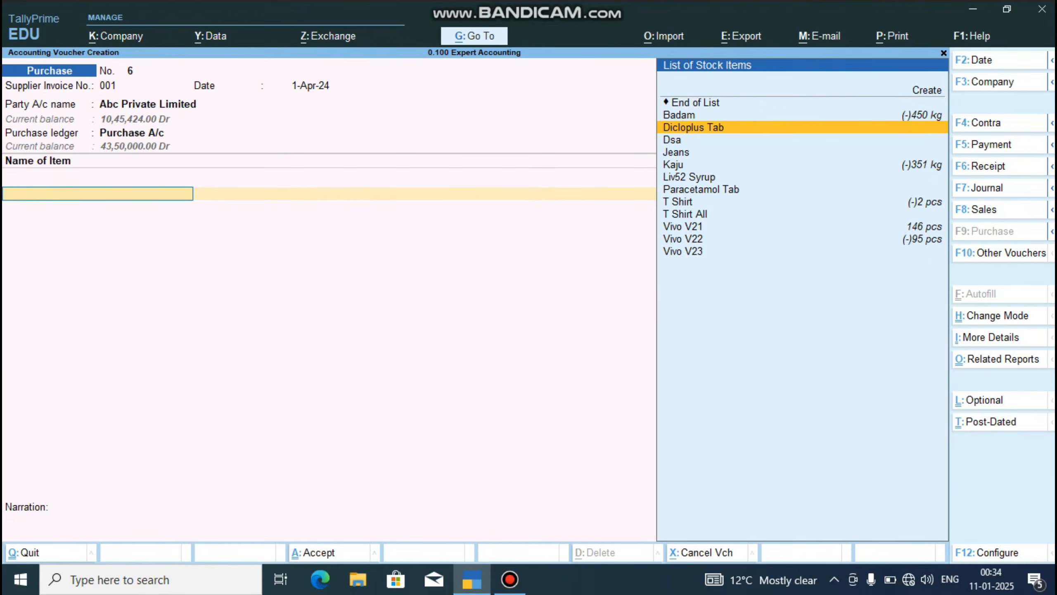
key(Return)
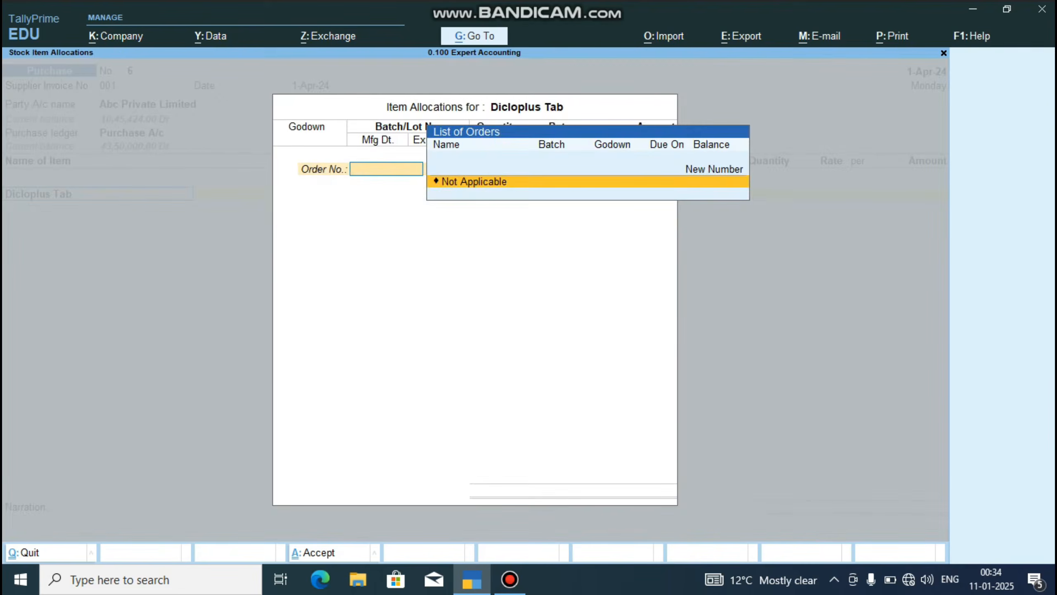
key(Return)
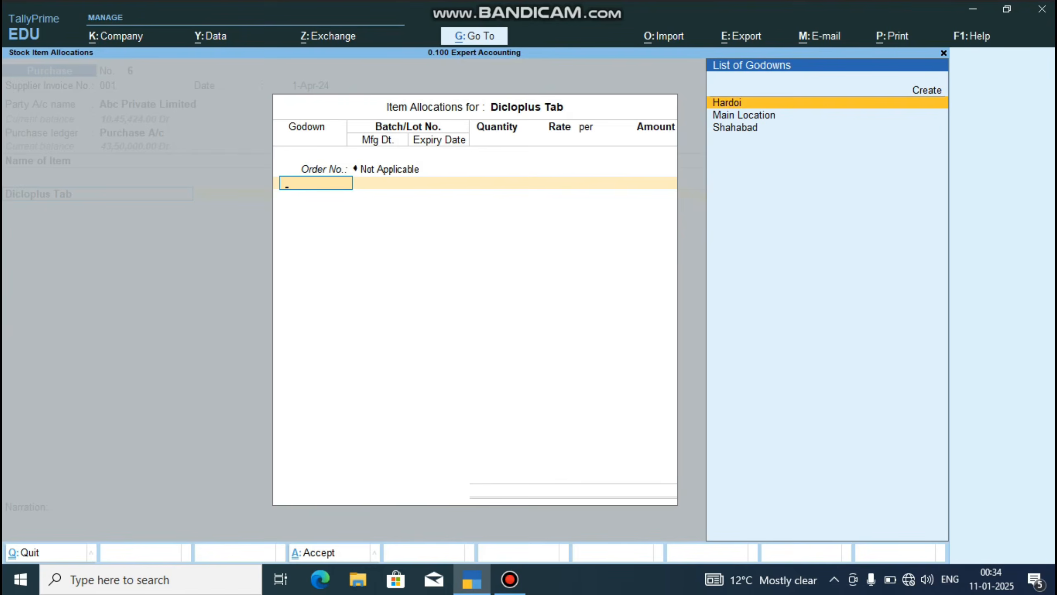
key(Return)
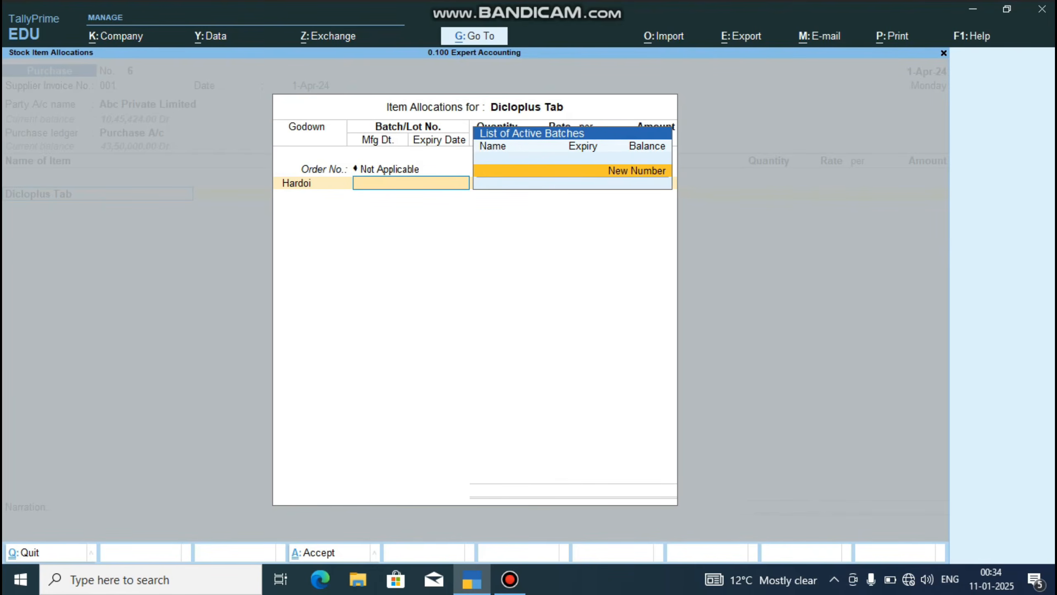
Create batch Dic.001 for the Dicloplus Tab allocation with 200 boxes at a rate of 10.00 per box.
key(Return)
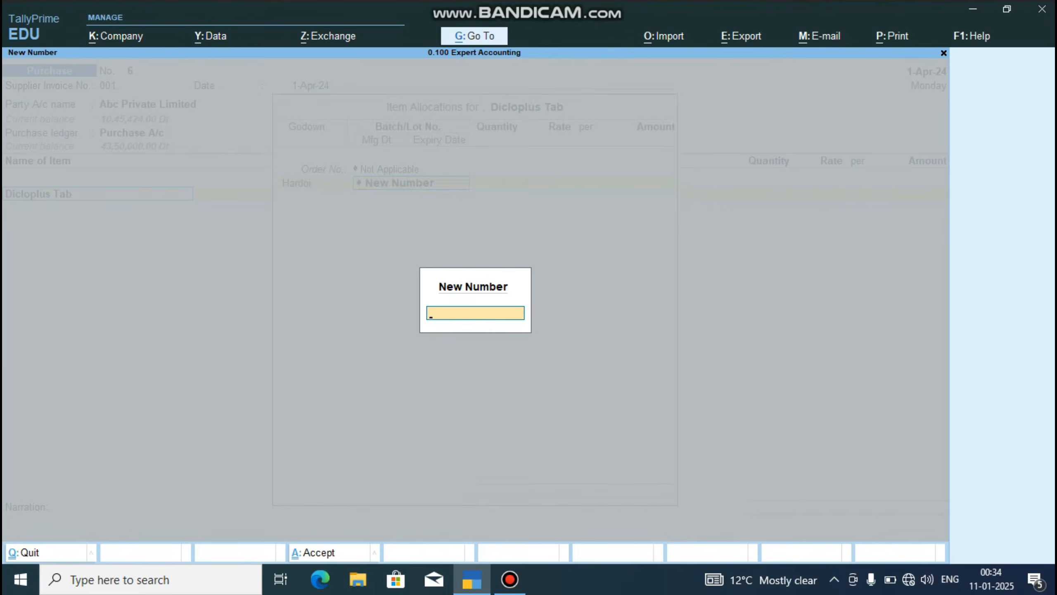
text(Dic.001)
key(Return)
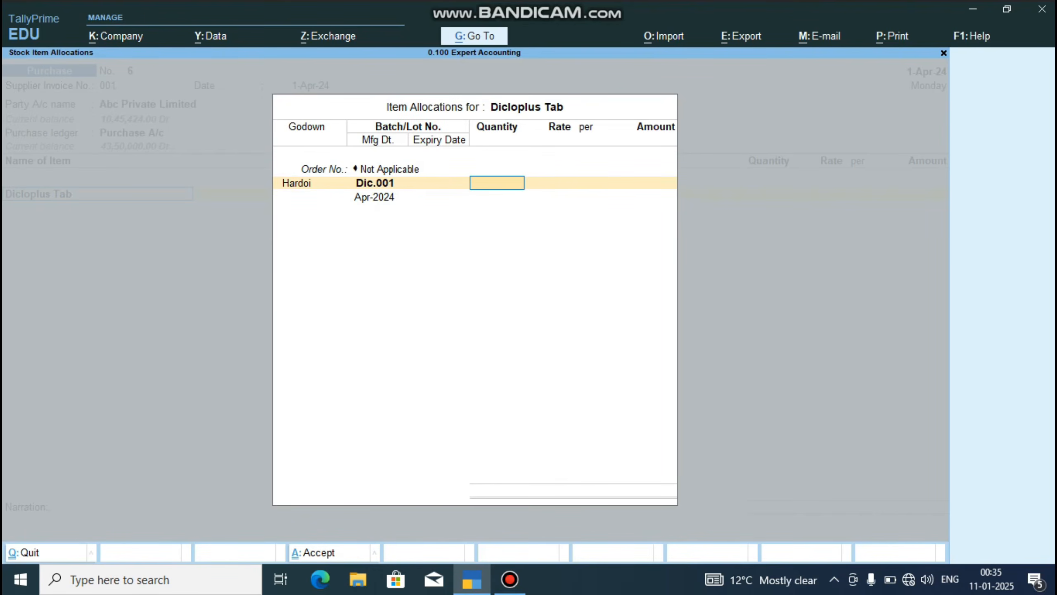
text(50)
key(Return)
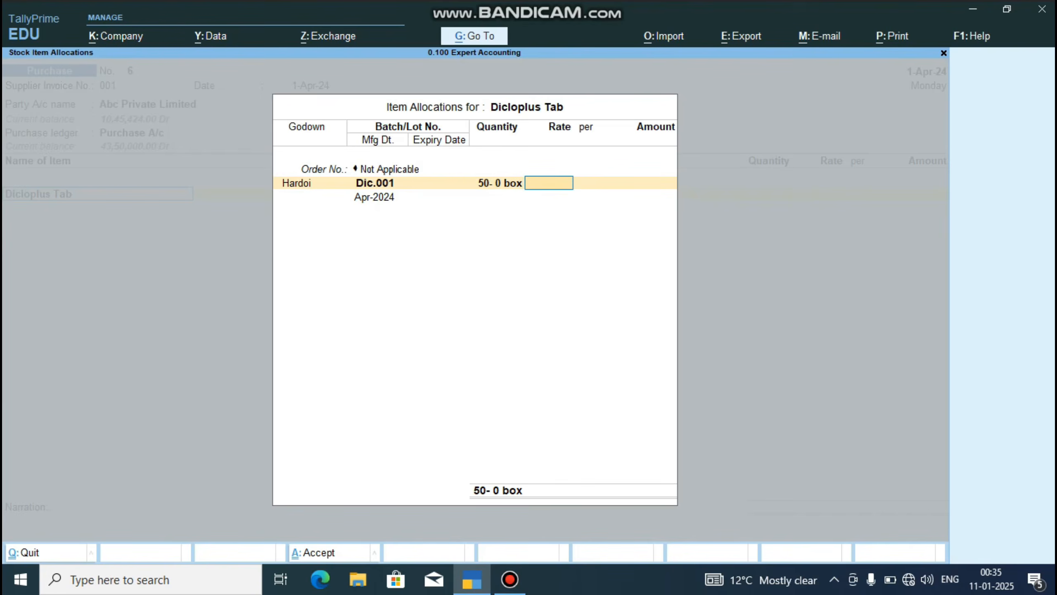
key(BackSpace)
text(200)
key(Return)
text(10)
key(Return)
key(Return)
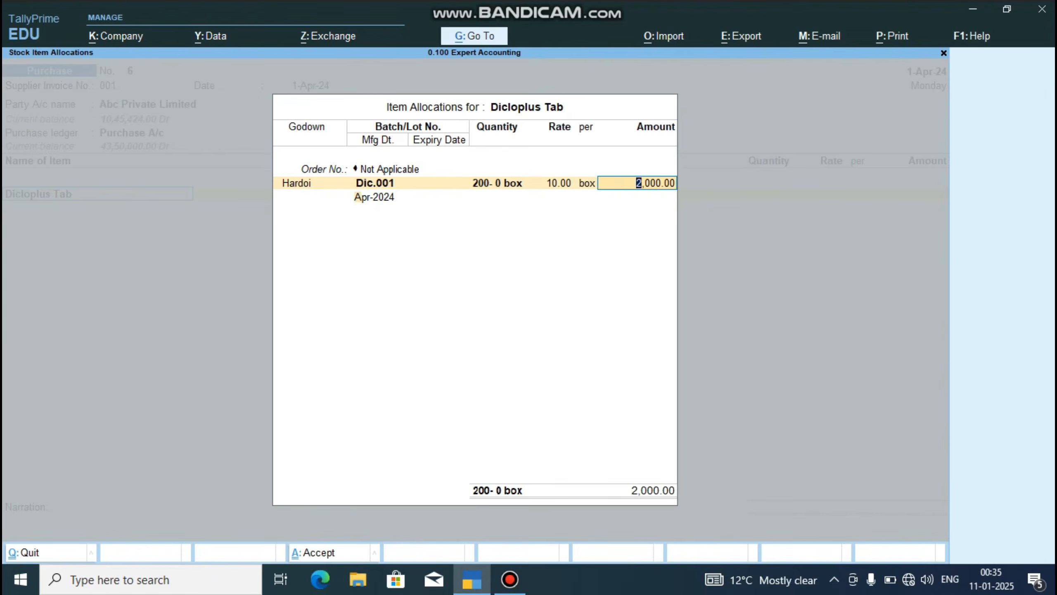
key(Return)
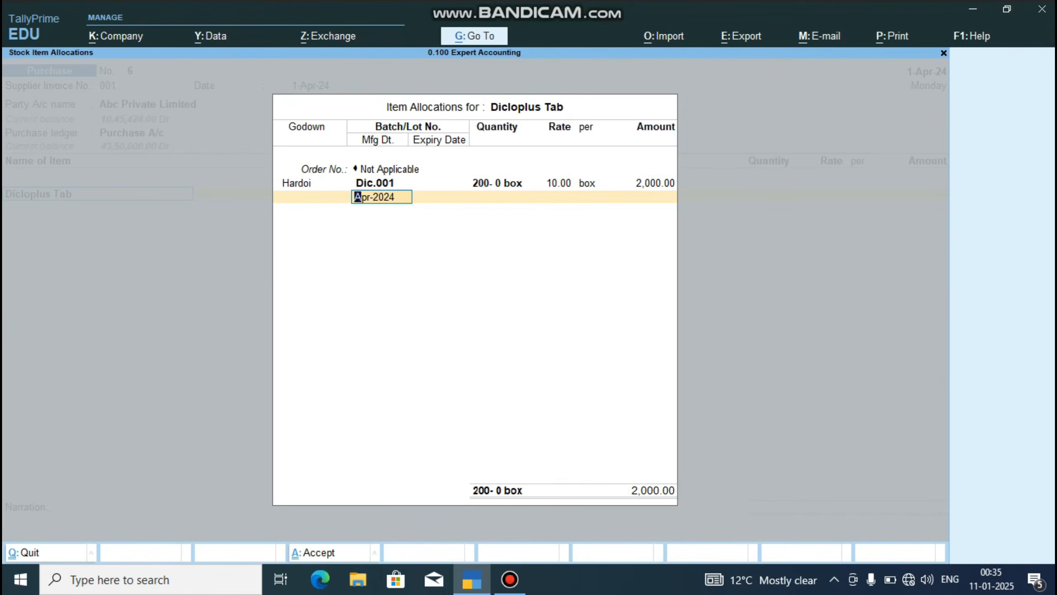
Keep Apr-2024 as the manufacturing date of batch Dic.001 and set its expiry date to 1-Aug-24.
key(Return)
key(BackSpace)
key(Return)
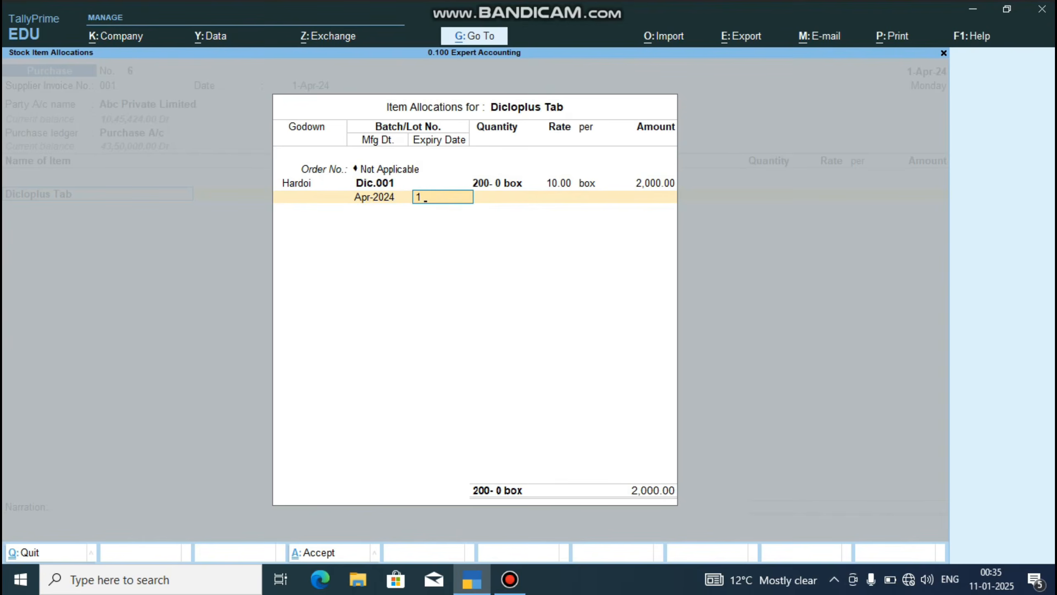
text(1 au)
key(Return)
key(Return)
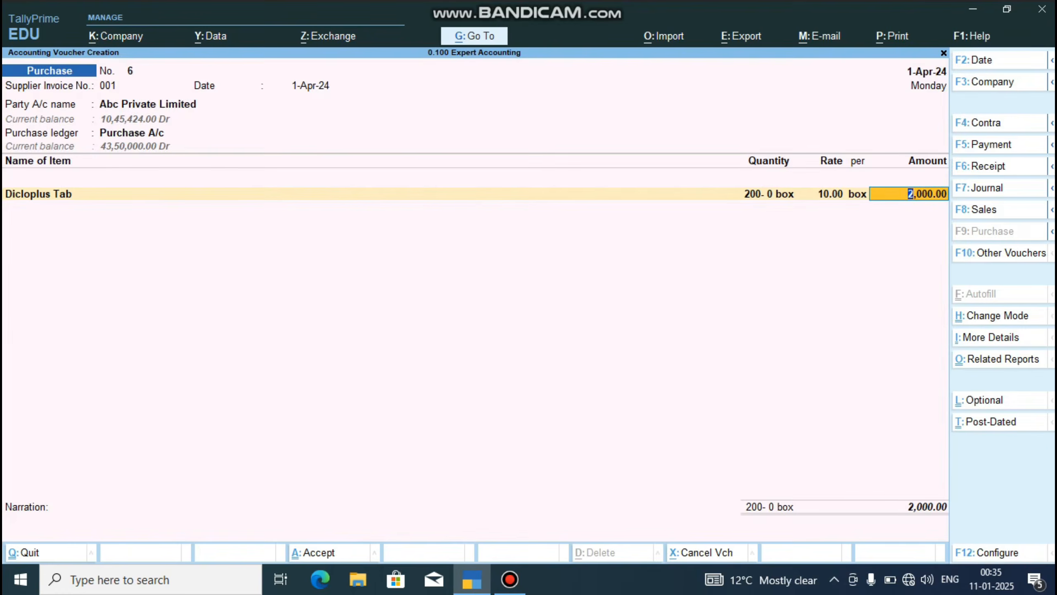
Reopen the Dicloplus Tab allocation and review its godown, batch, quantity, rate and dates.
key(BackSpace)
key(Return)
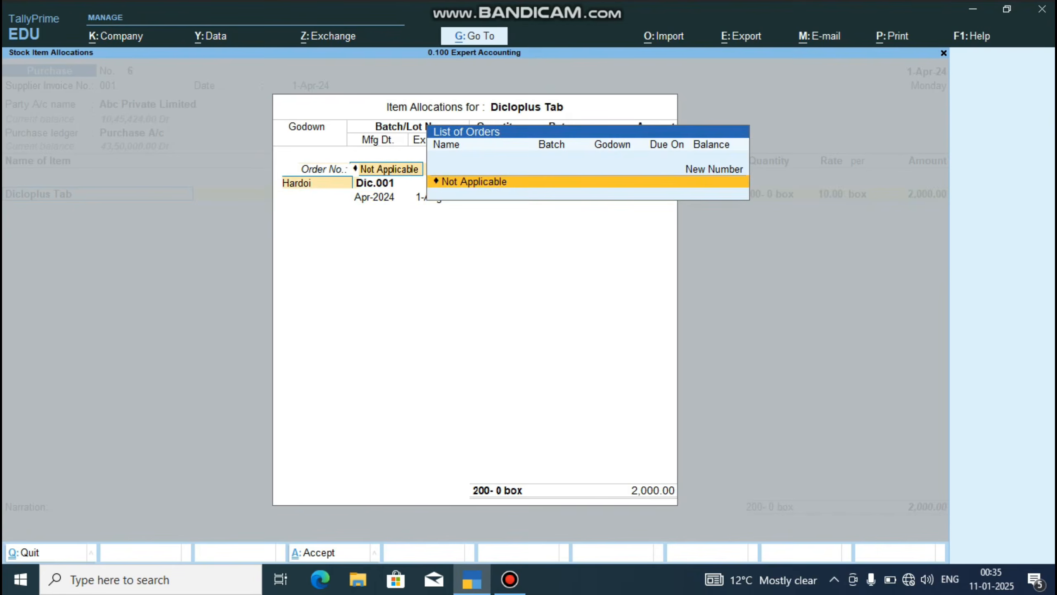
key(Return)
key(Return)
key(Return)
key(Return)
key(Return)
key(Return)
key(Return)
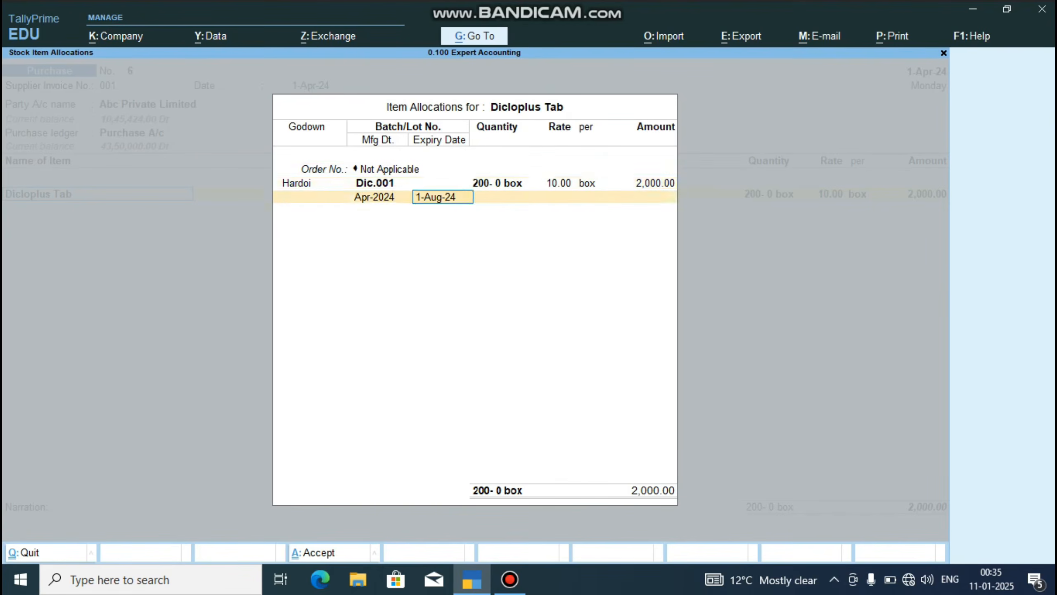
key(Return)
key(Return)
key(Return)
Add Paracetamol Tab to the voucher, with order number Not Applicable, godown Hardoi and new batch Para 001.
key(Down)
key(Down)
key(Down)
key(Down)
key(Down)
key(Down)
key(Down)
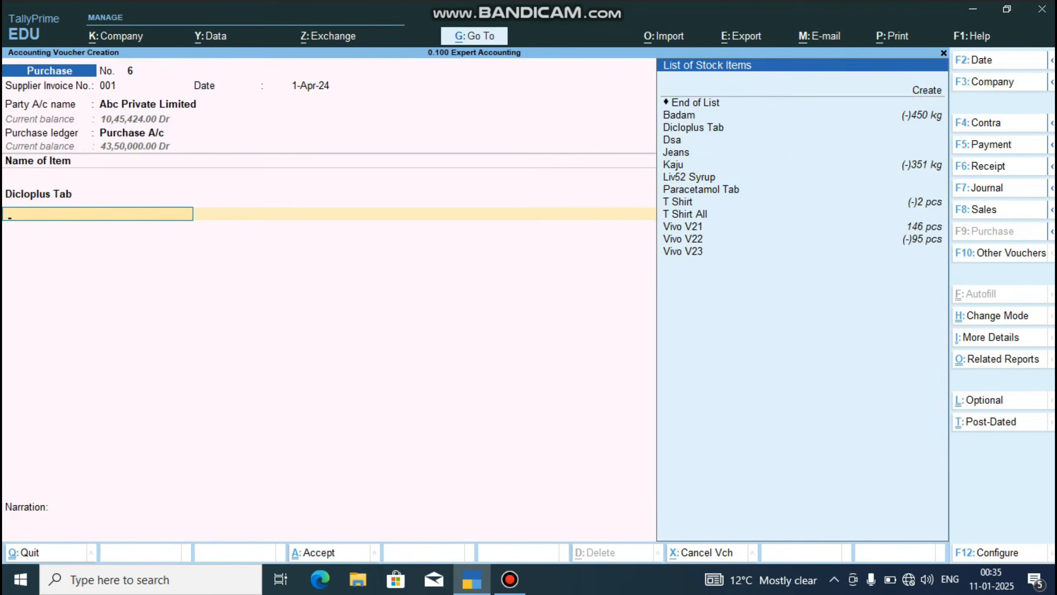
key(Down)
key(Down)
key(Down)
key(Down)
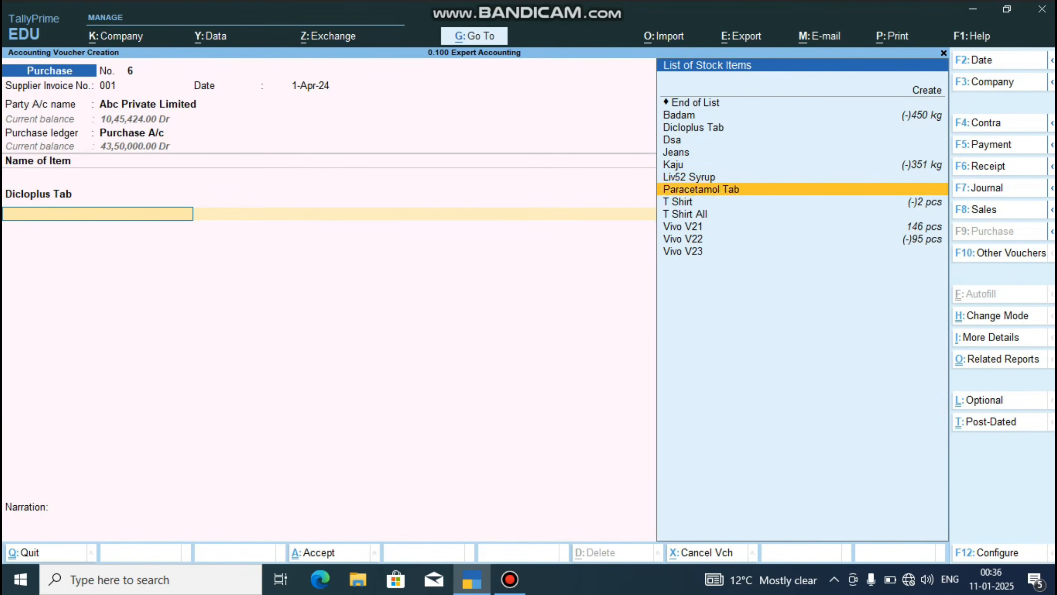
key(Up)
key(Return)
key(Down)
key(Return)
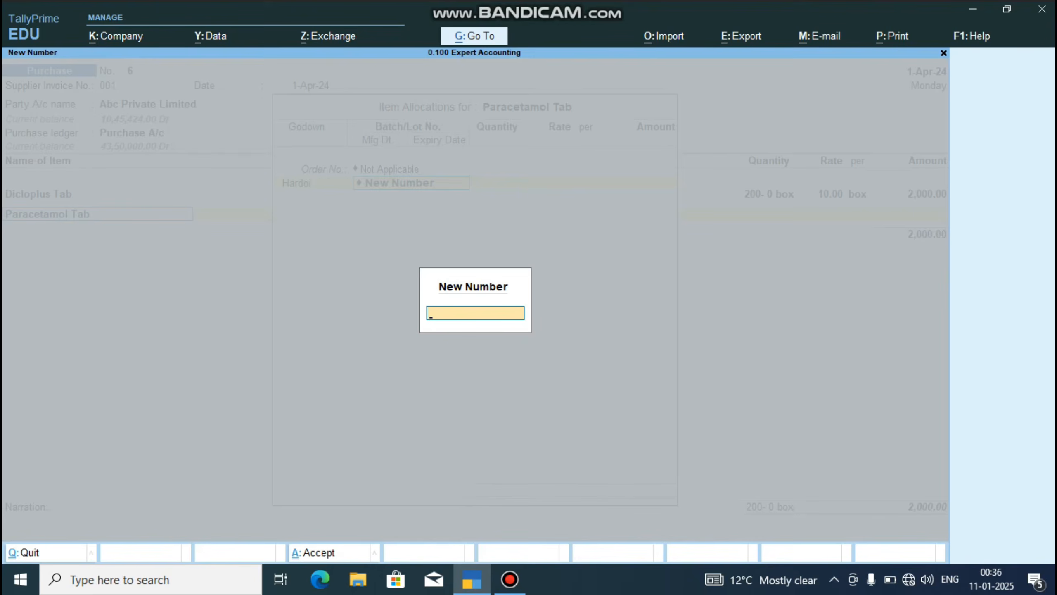
text(Para 001)
key(Return)
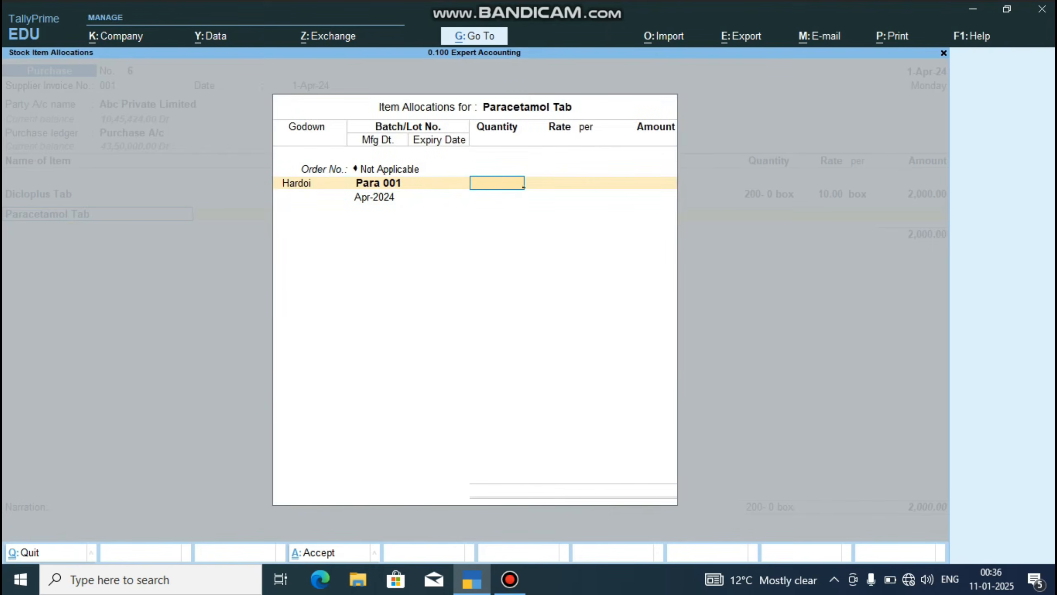
Allocate 100 strips at 15.00 per strip to batch Para 001, manufactured Apr-2024 and expiring 1-Jul-24.
text(100)
key(Return)
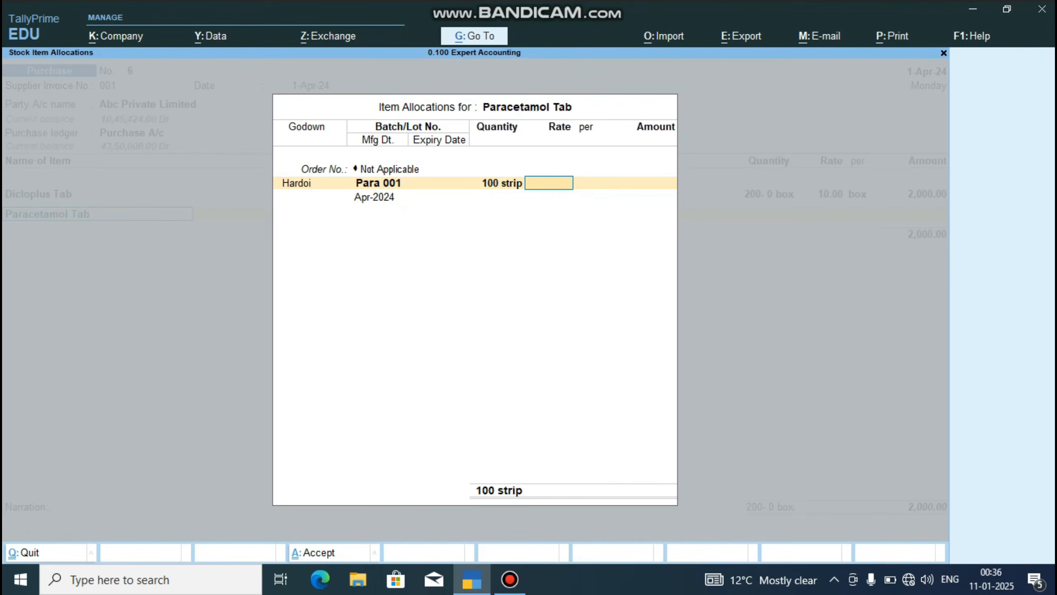
text(15)
key(Return)
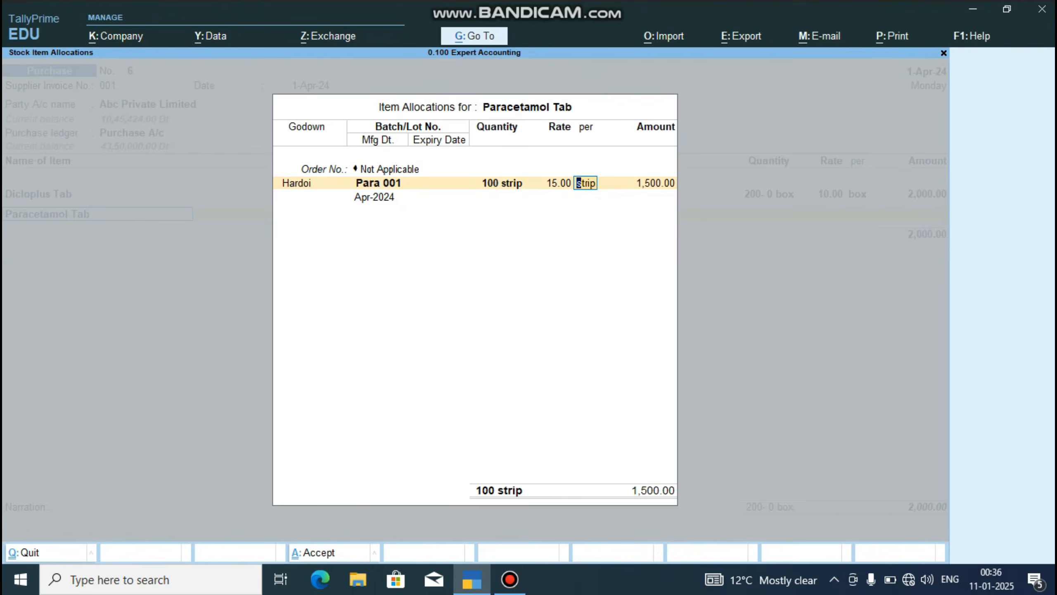
key(Return)
key(Return)
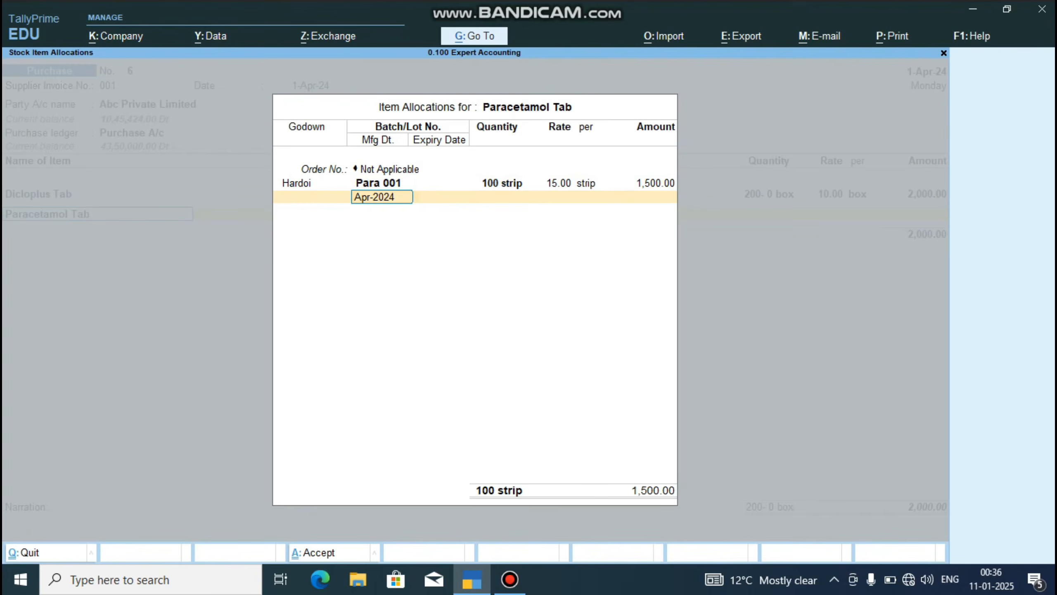
key(Return)
text(1 j)
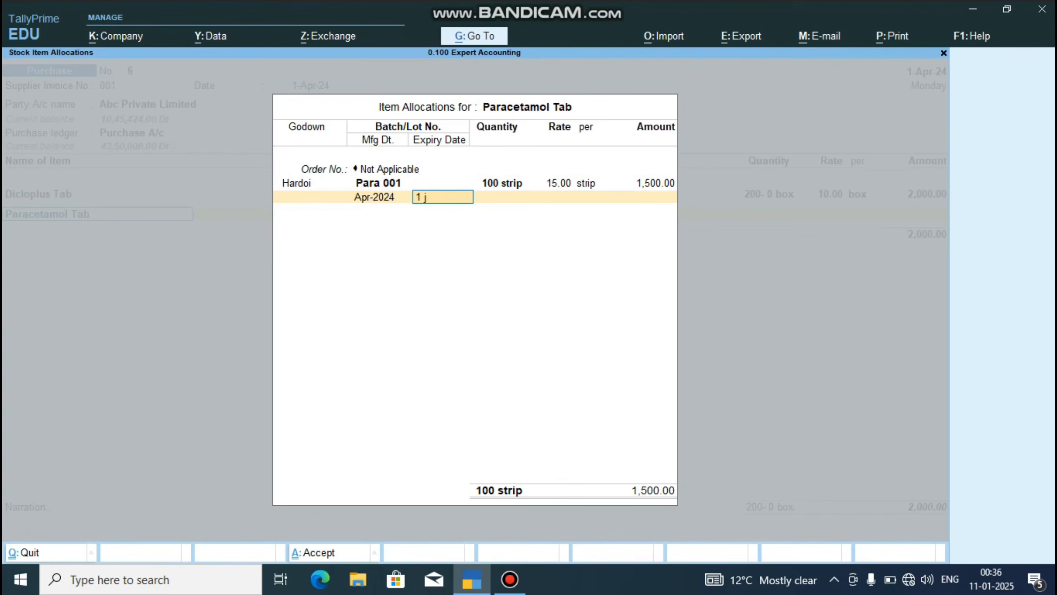
text(uly)
key(Return)
key(Return)
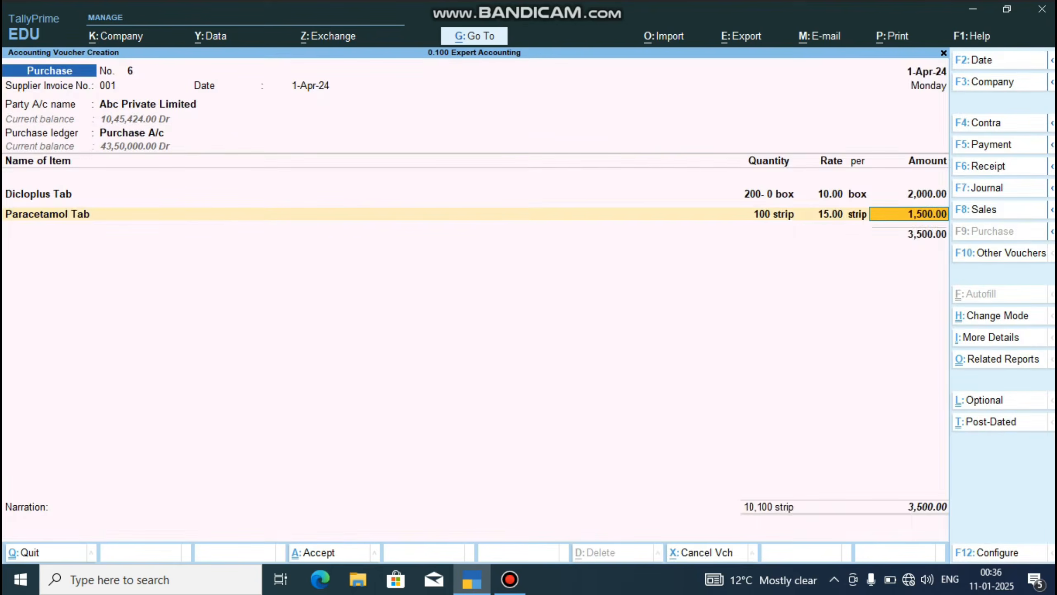
Reopen the Paracetamol Tab allocation and add a second line with order number Not Applicable and godown Hardoi.
key(BackSpace)
key(Return)
key(Return)
key(Return)
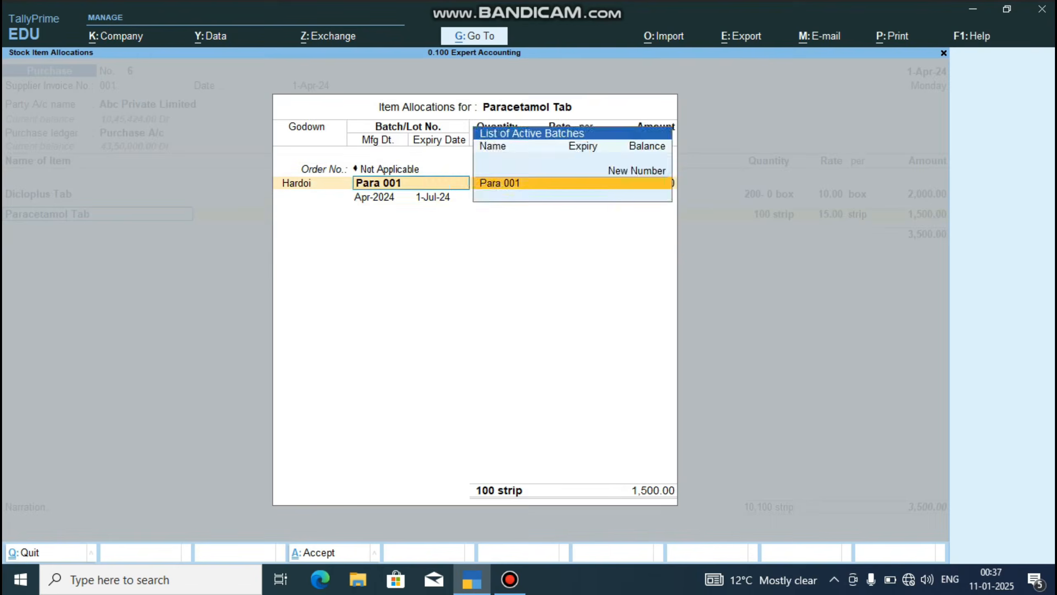
key(Return)
key(Return)
key(Return)
key(Return)
key(Return)
key(Return)
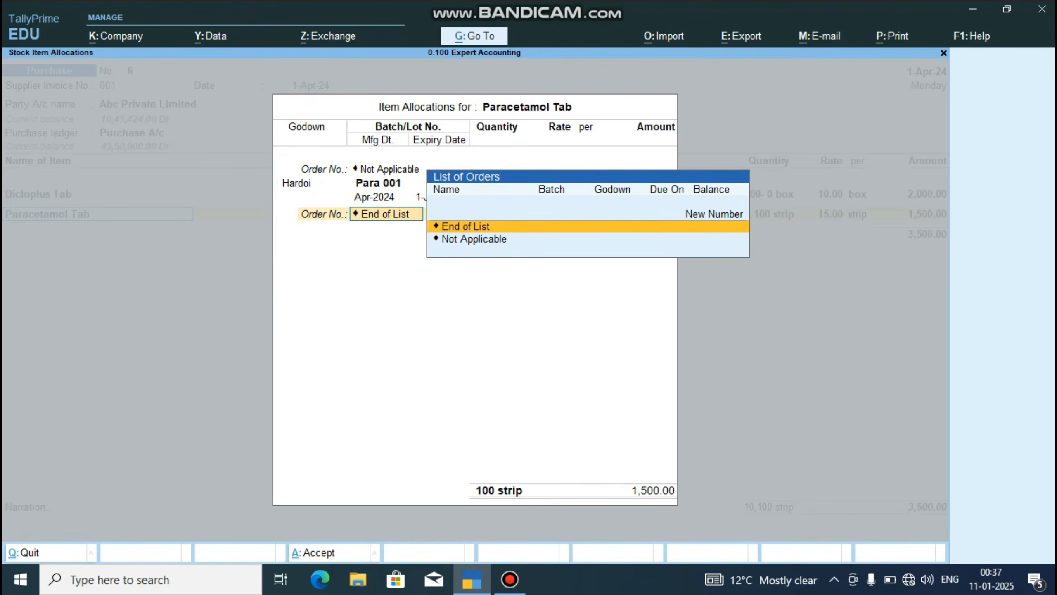
key(Down)
key(Return)
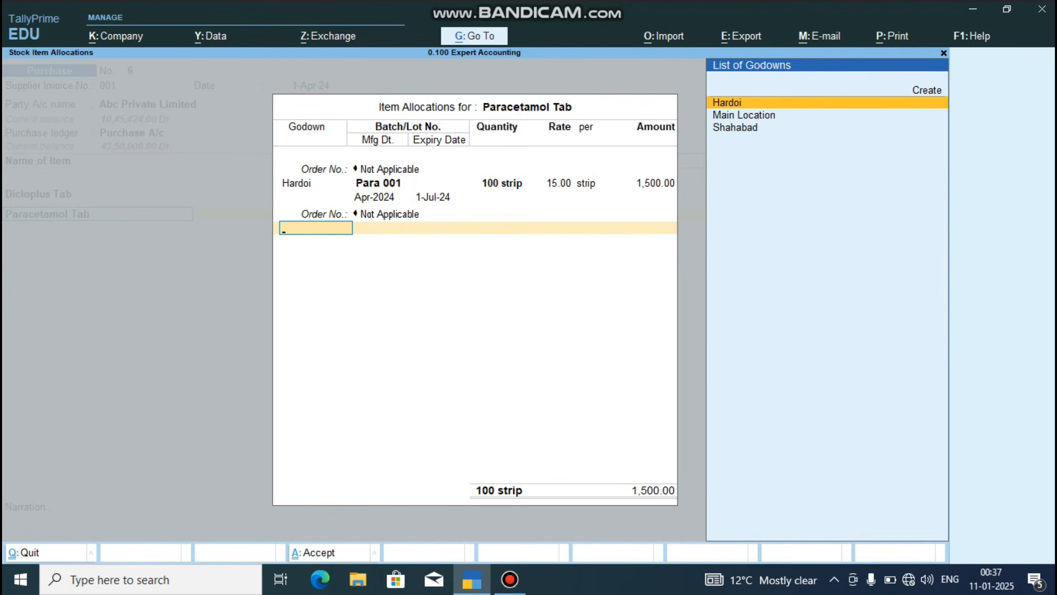
key(Return)
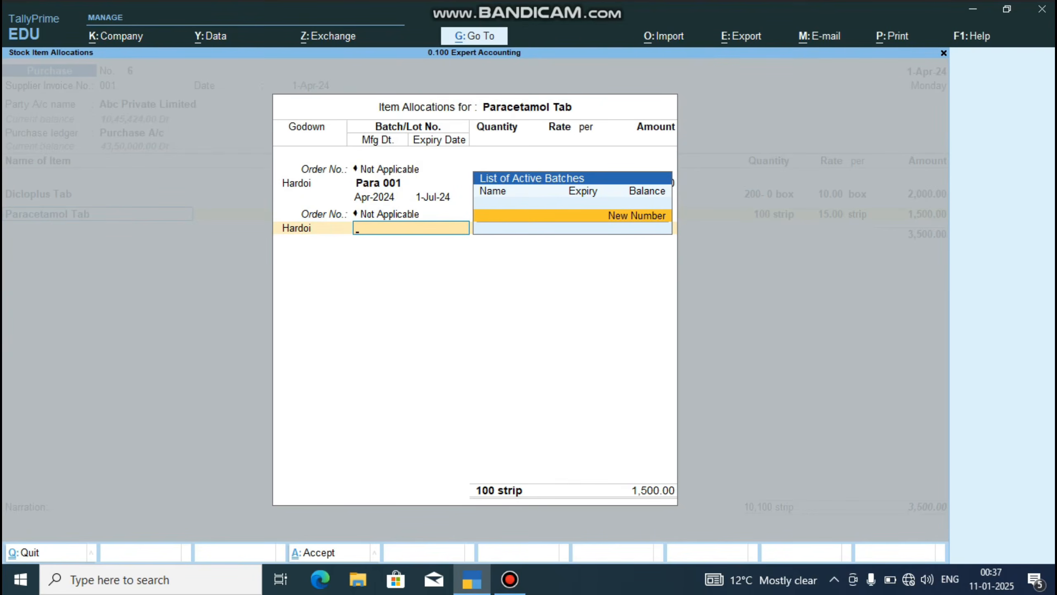
Create batch Par 002 on the second Paracetamol Tab line with 100 strips at 15.00 per strip.
key(Return)
text(P)
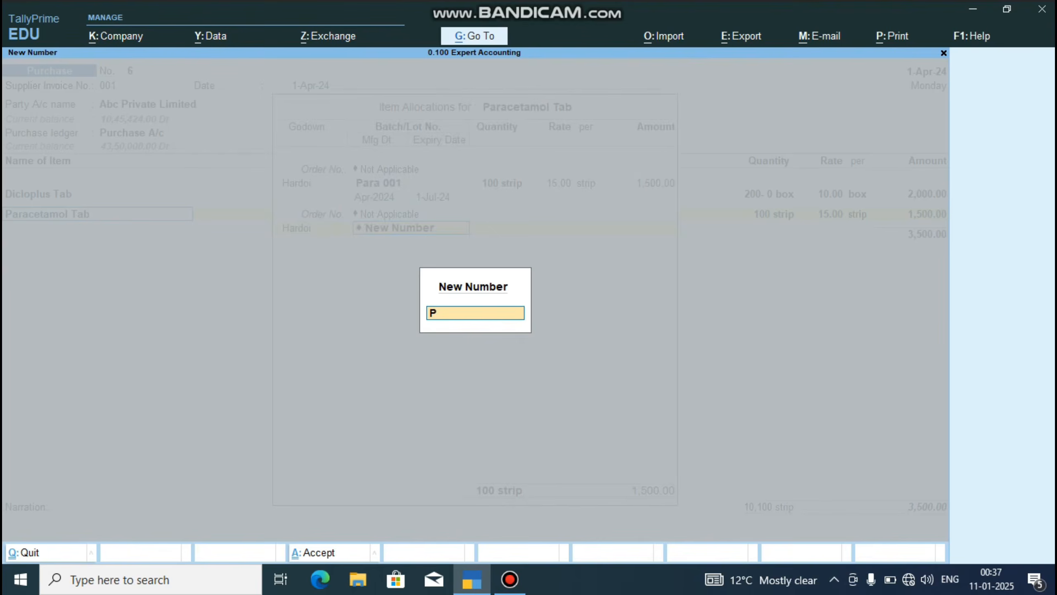
text(ar 002)
key(Return)
text(100)
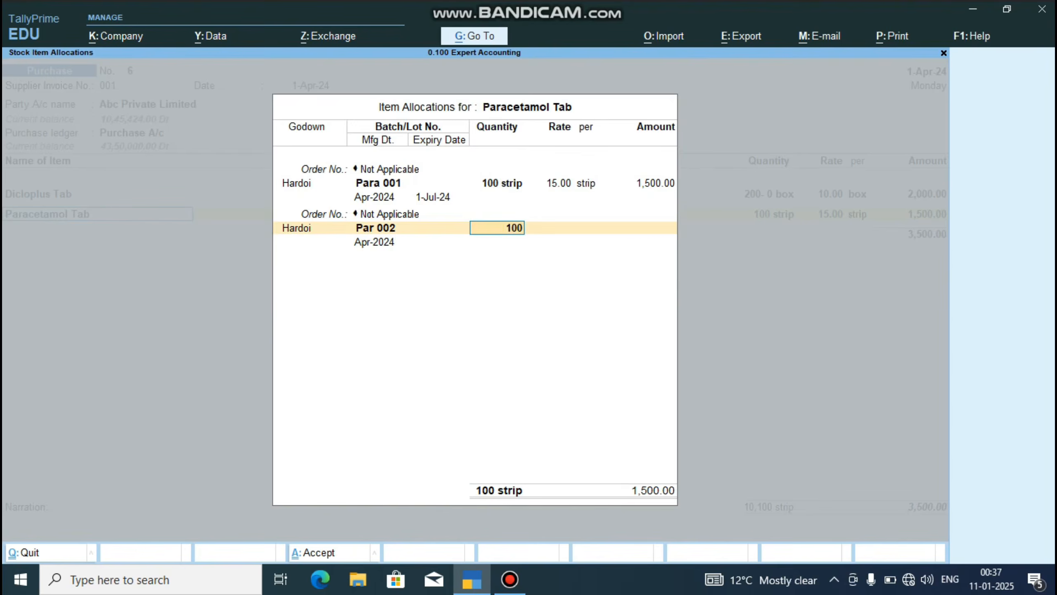
key(Return)
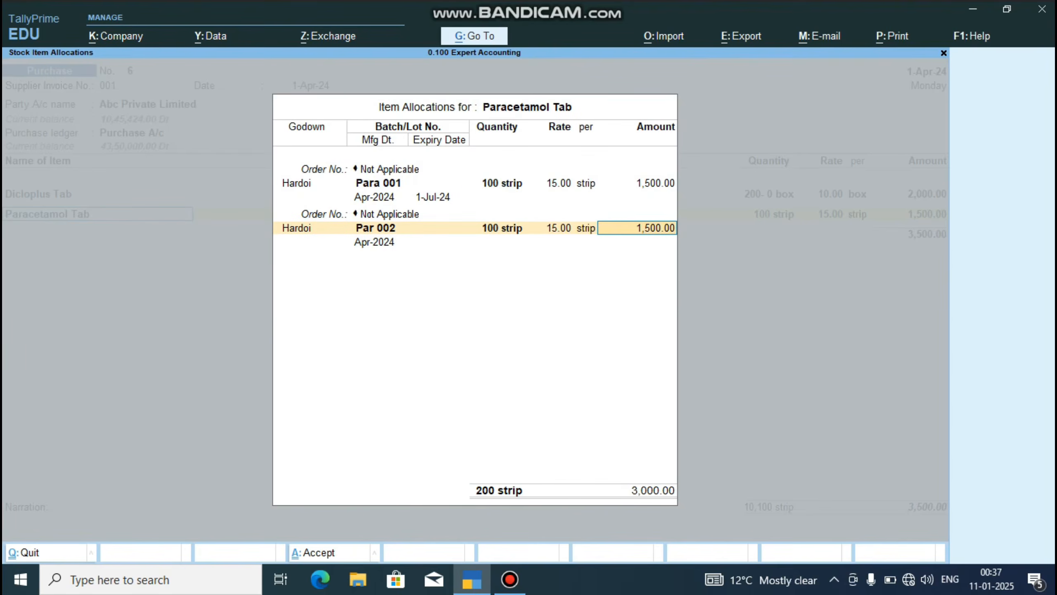
key(Return)
Keep Apr-2024 as the manufacturing date of batch Par 002, set its expiry to 1 July and finish the allocation.
key(Return)
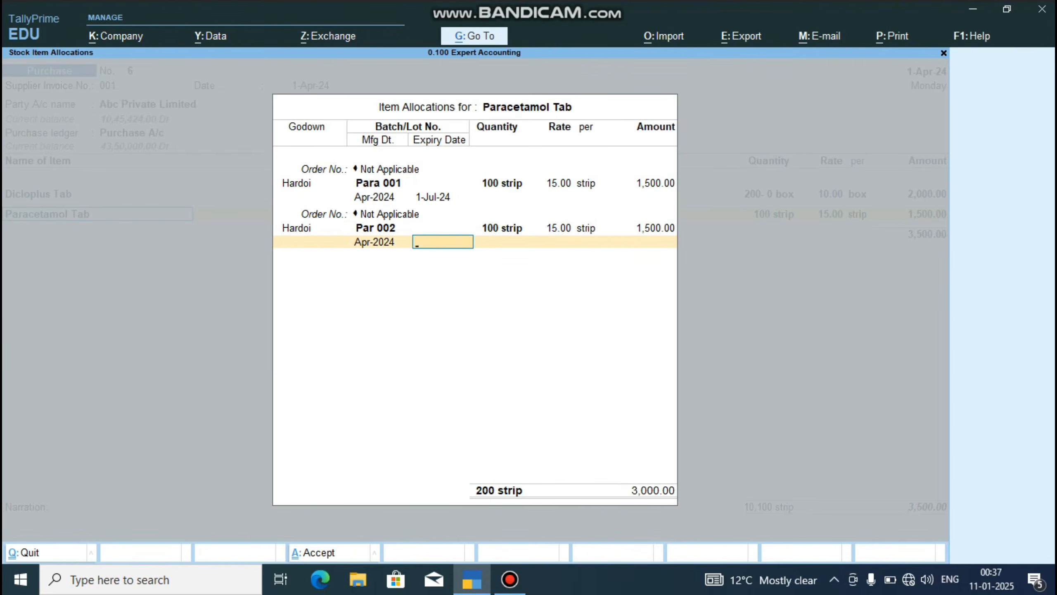
text(1 july)
key(Return)
key(Return)
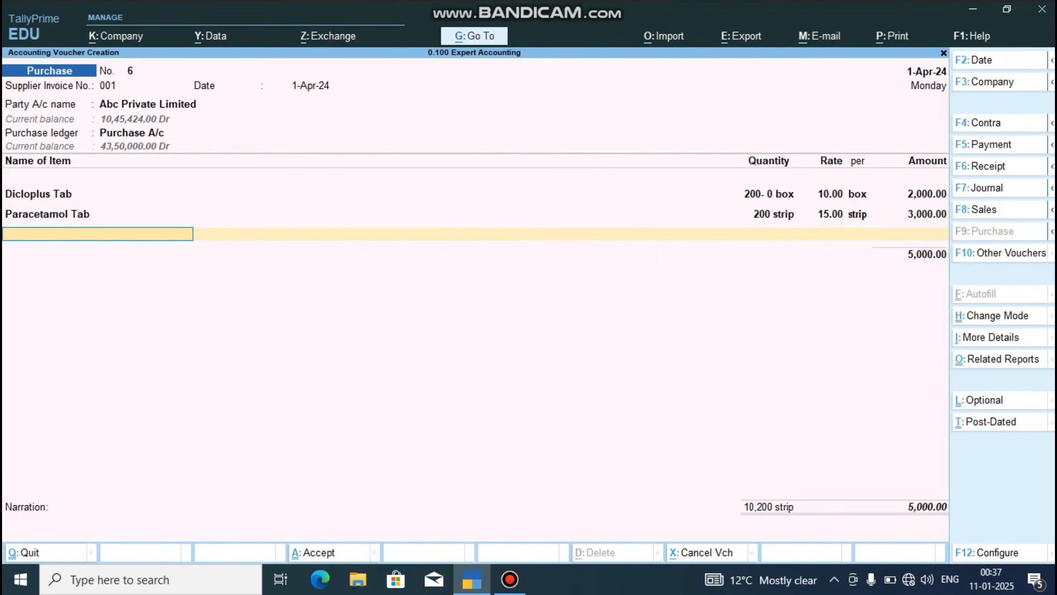
Add Liv52 Syrup to the purchase voucher with order number Not Applicable and godown Hardoi.
key(Down)
key(Down)
key(Down)
key(Down)
key(Down)
key(Down)
key(Down)
key(Down)
key(Down)
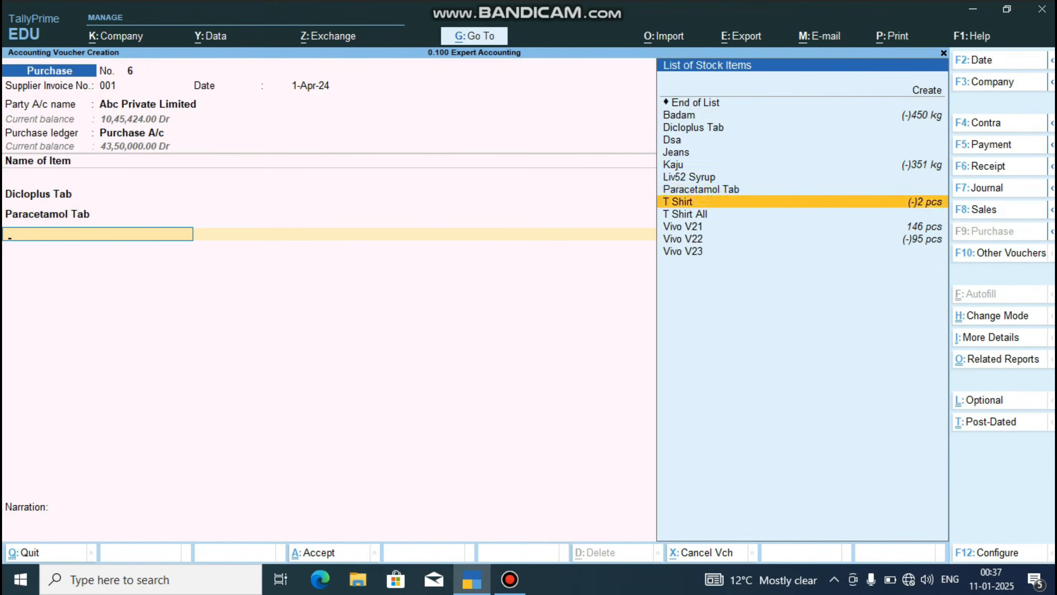
key(Up)
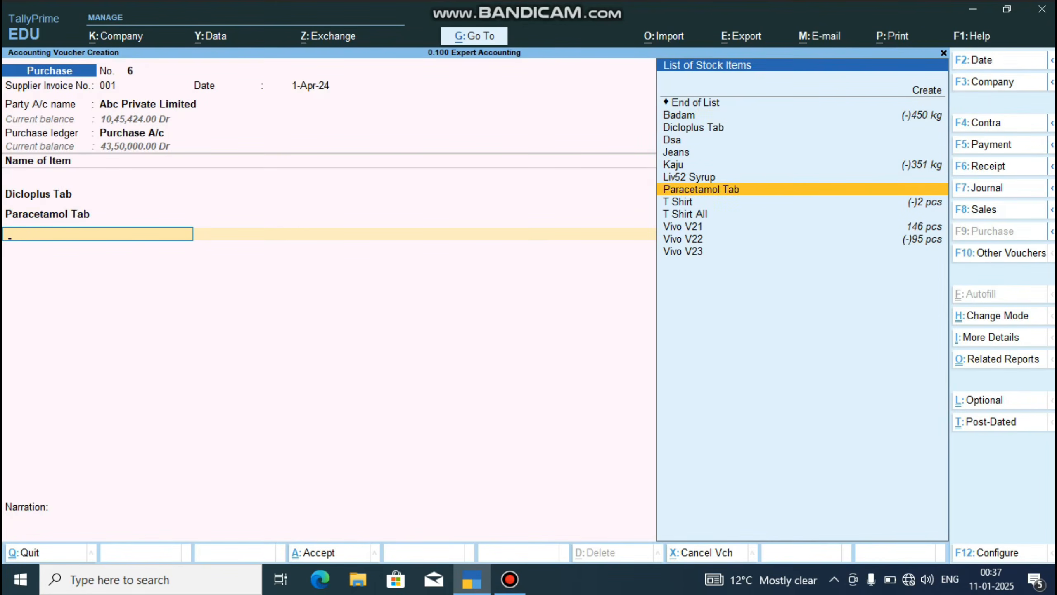
key(Up)
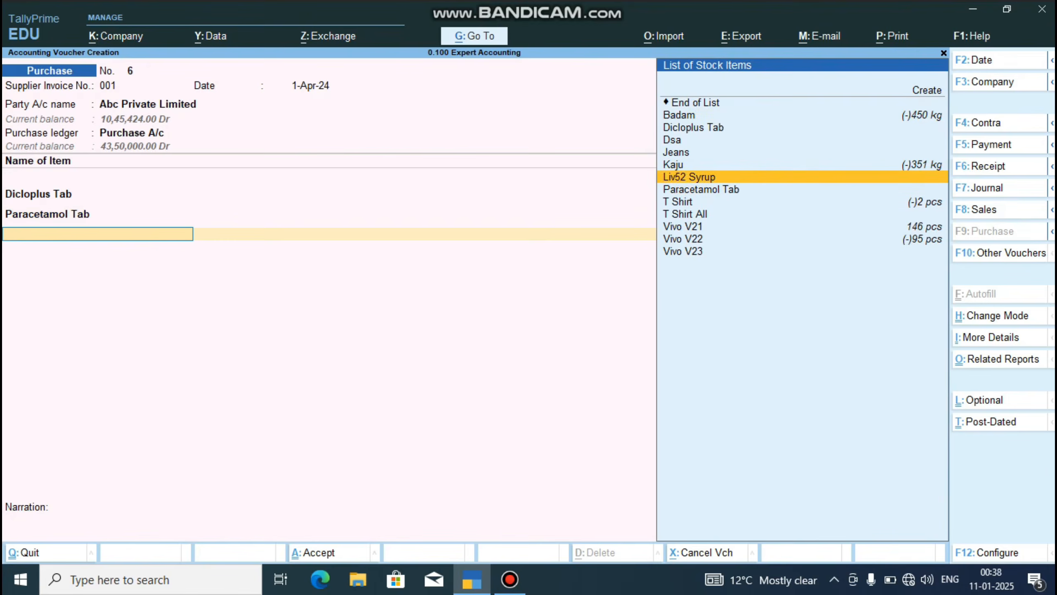
key(Return)
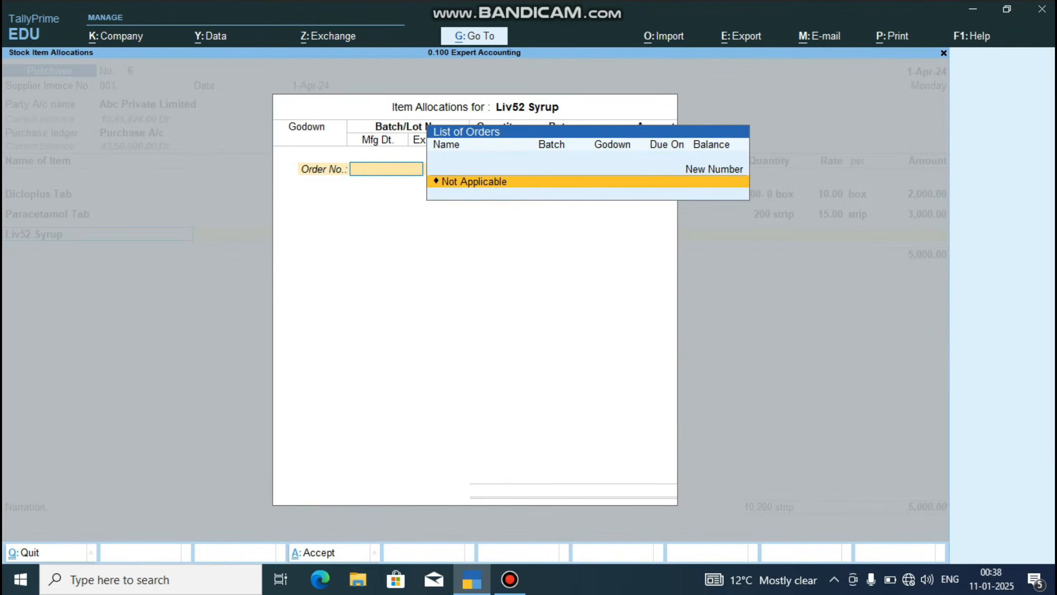
key(Return)
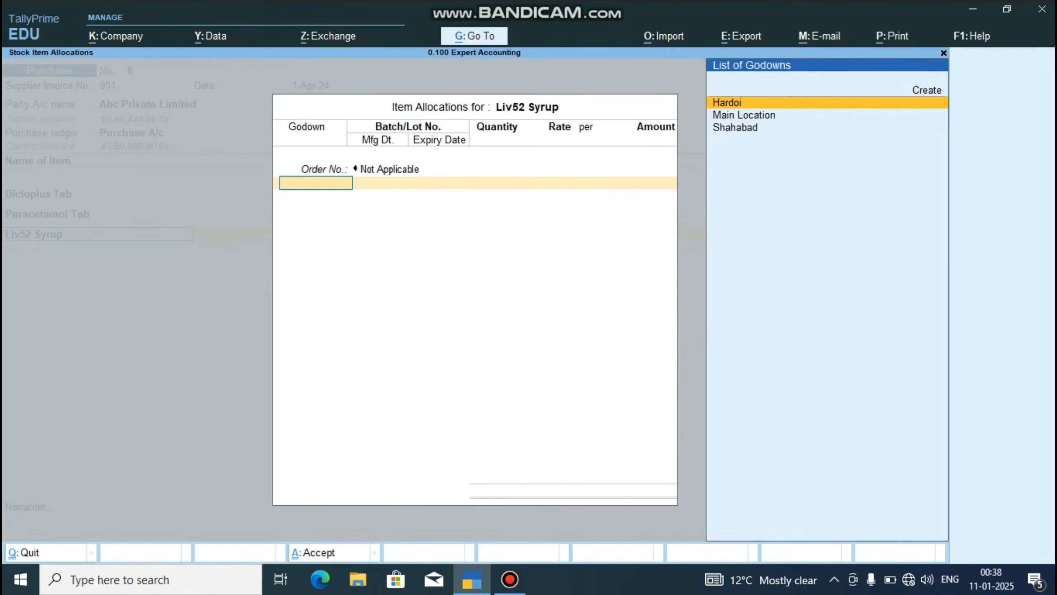
key(Return)
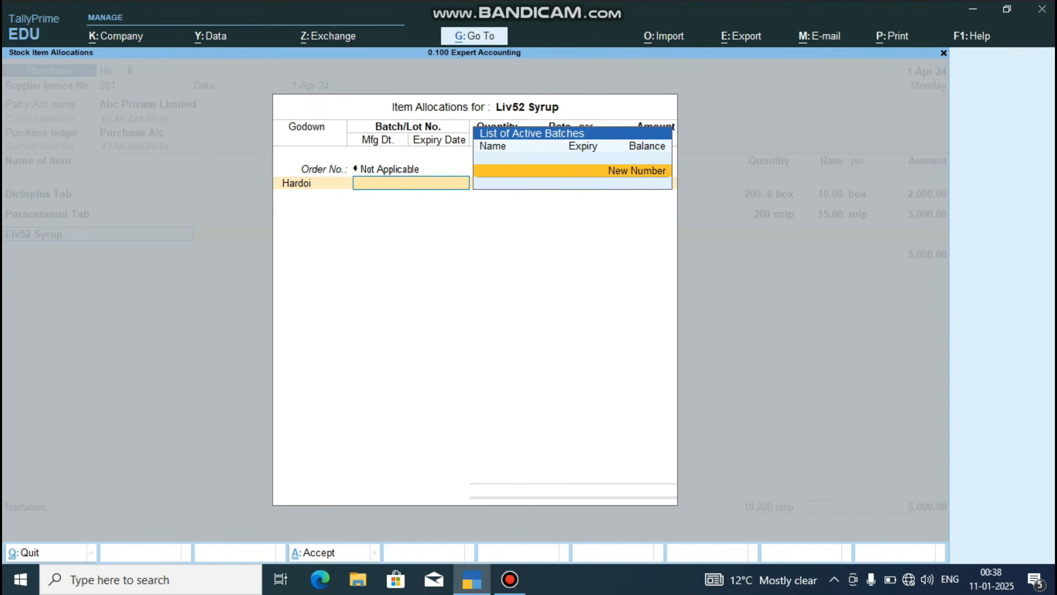
Create the new batch number Liv 001 for the Liv52 Syrup allocation.
key(Return)
text(Li)
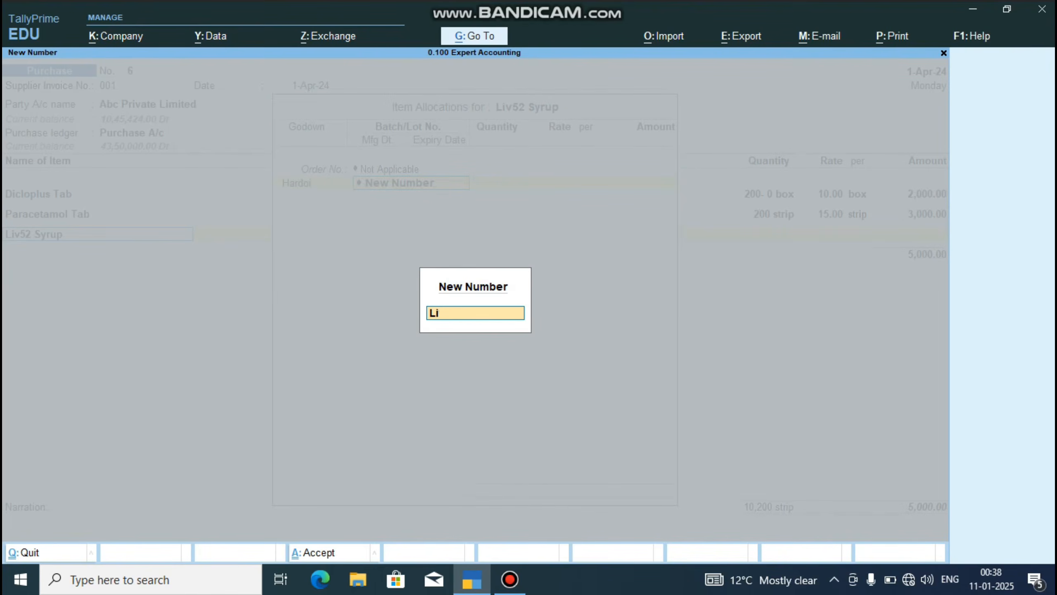
text(v 001)
key(Return)
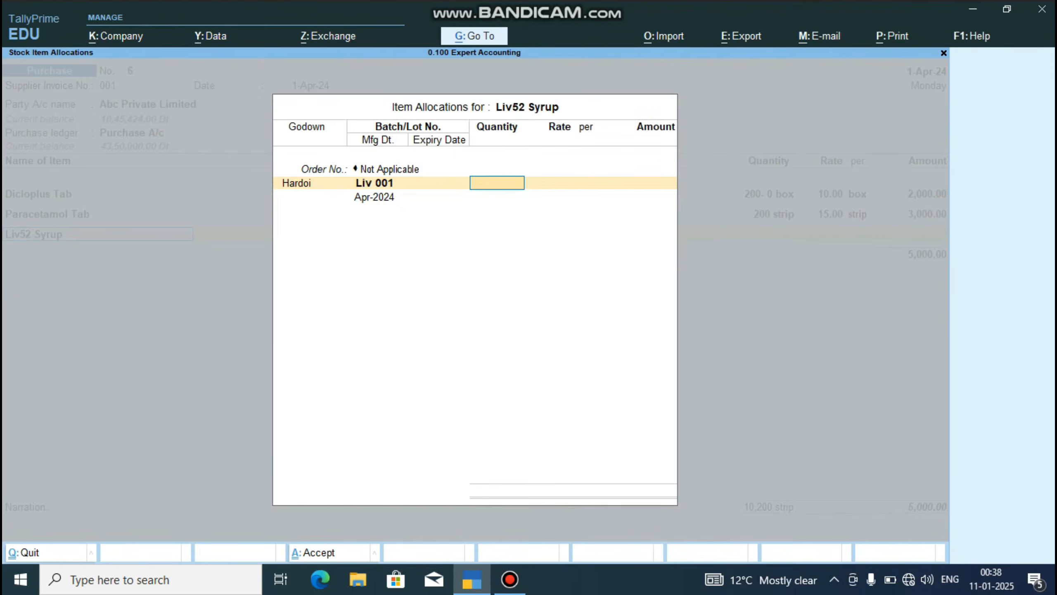
Enter 200 boxes at a rate of 150.00 per box for batch Liv 001 of Liv52 Syrup.
text(200)
key(Return)
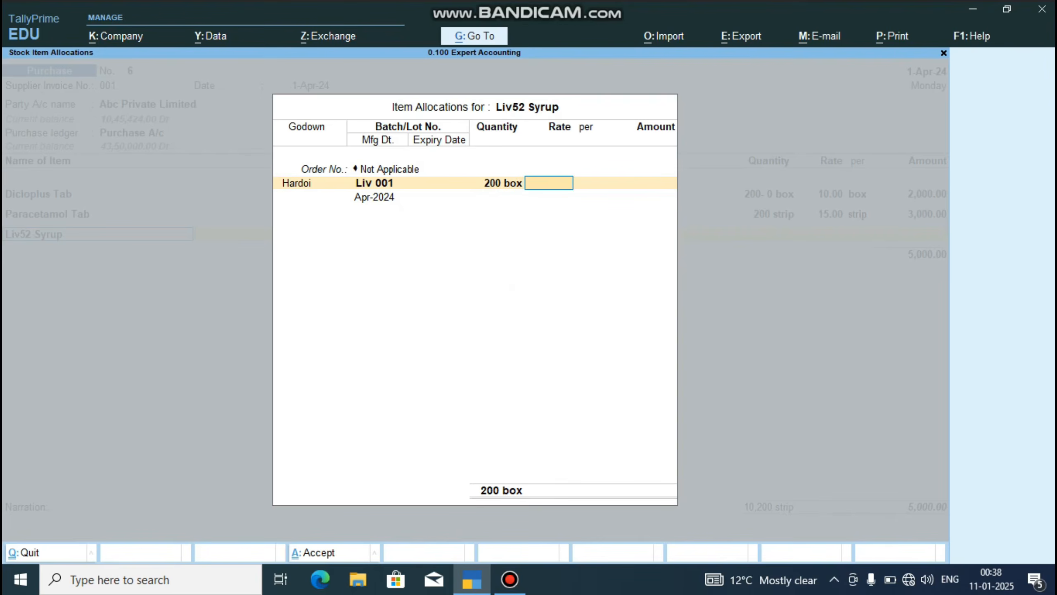
text(150)
key(Return)
key(Return)
key(Return)
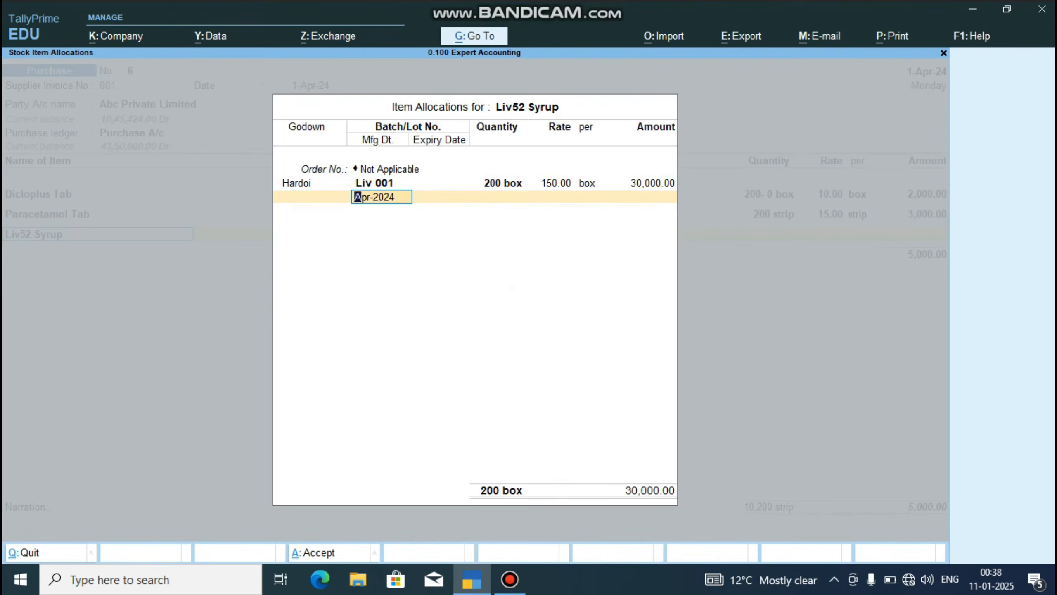
Keep Apr-2024 as the manufacturing date of batch Liv 001, set its expiry to 1 Sep and finish the item line.
key(Return)
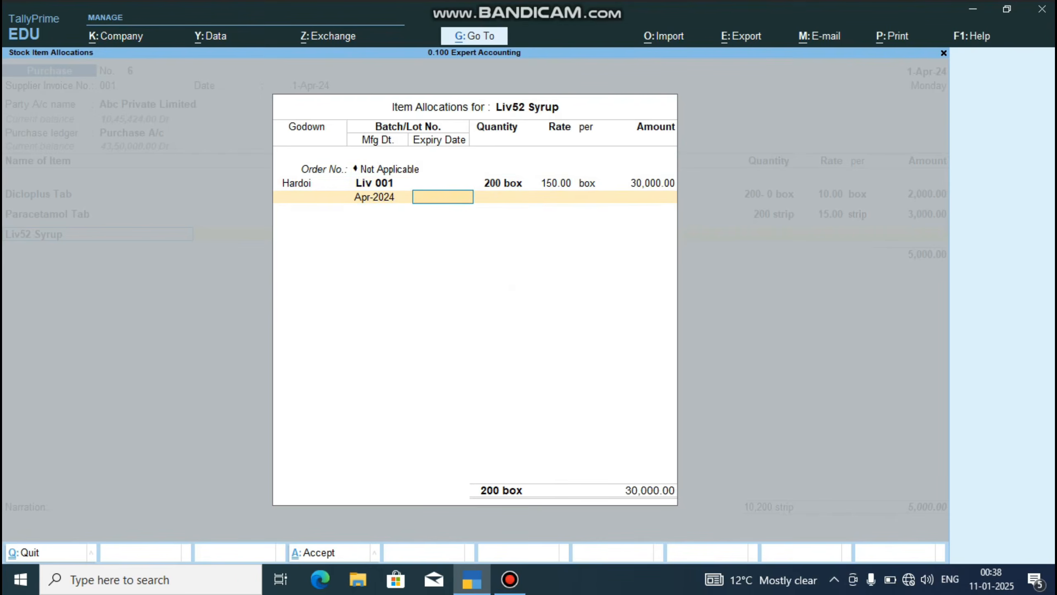
text(1 sep)
key(Return)
key(Return)
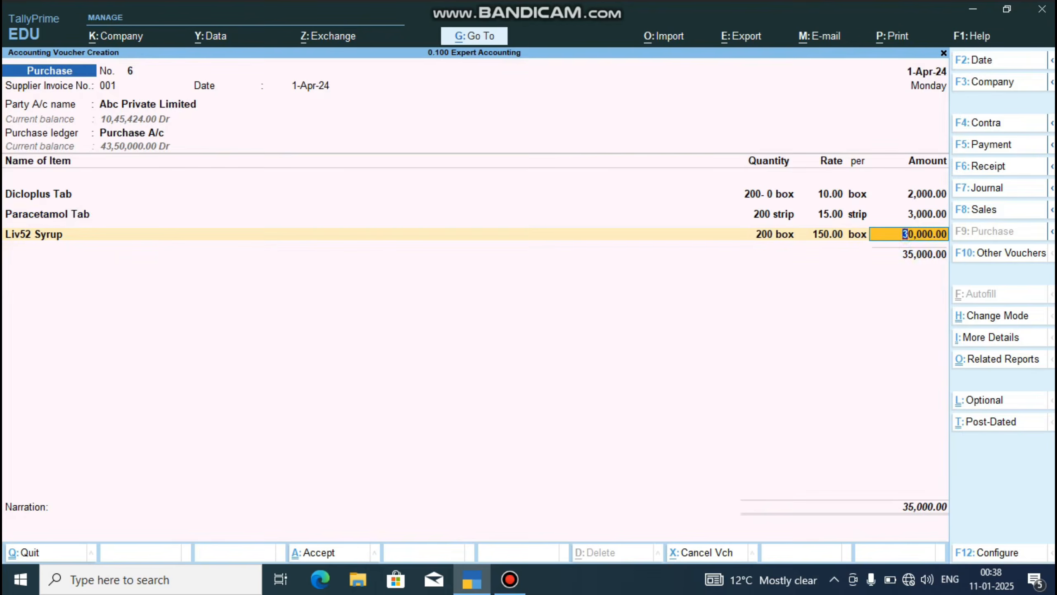
key(Return)
End the item list and add the I Gst ledger to the purchase voucher with its calculated amount.
key(Return)
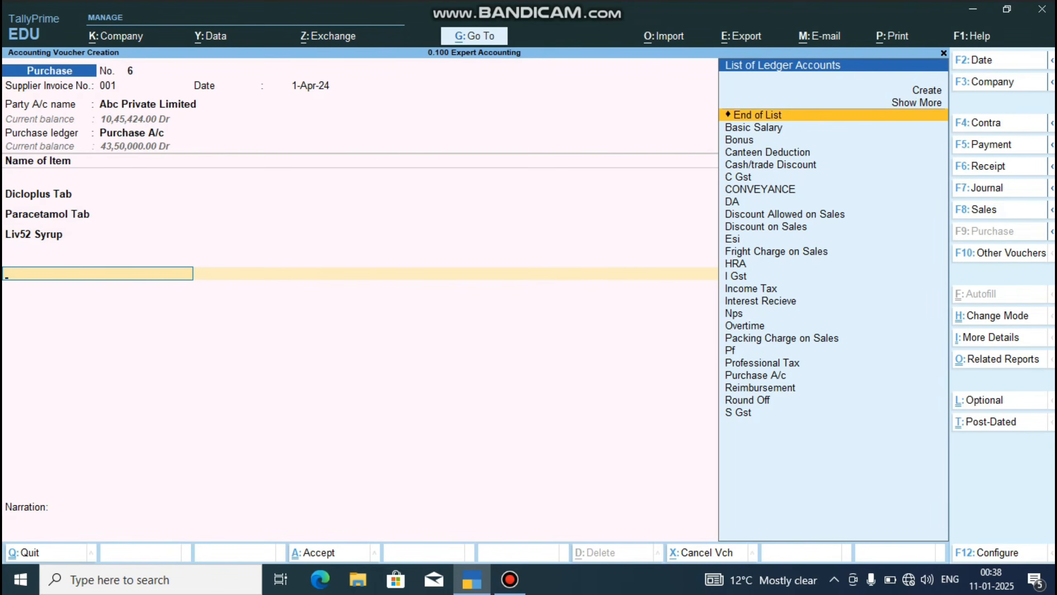
text(I)
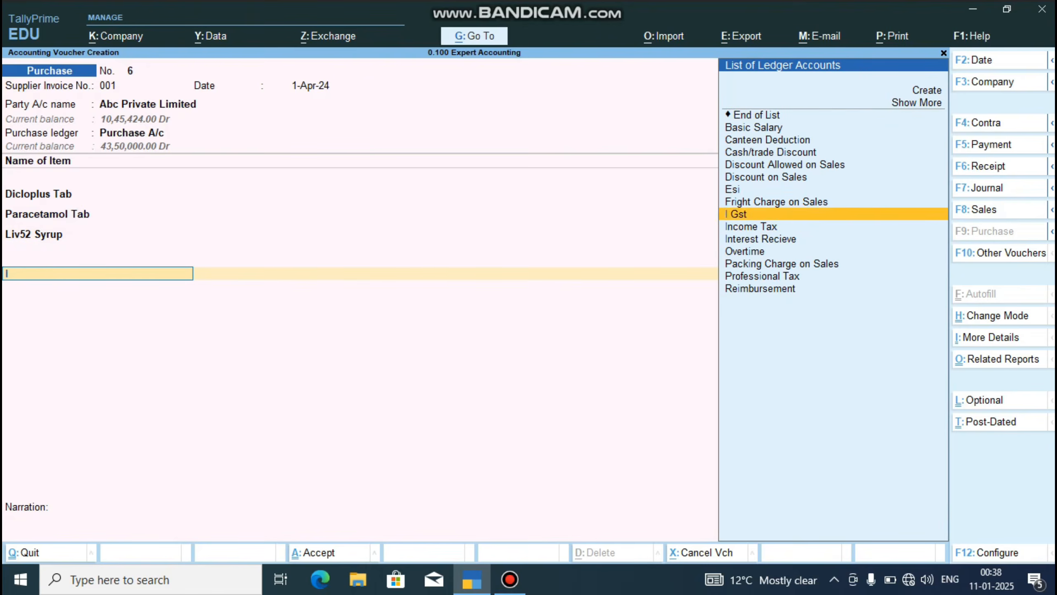
key(Return)
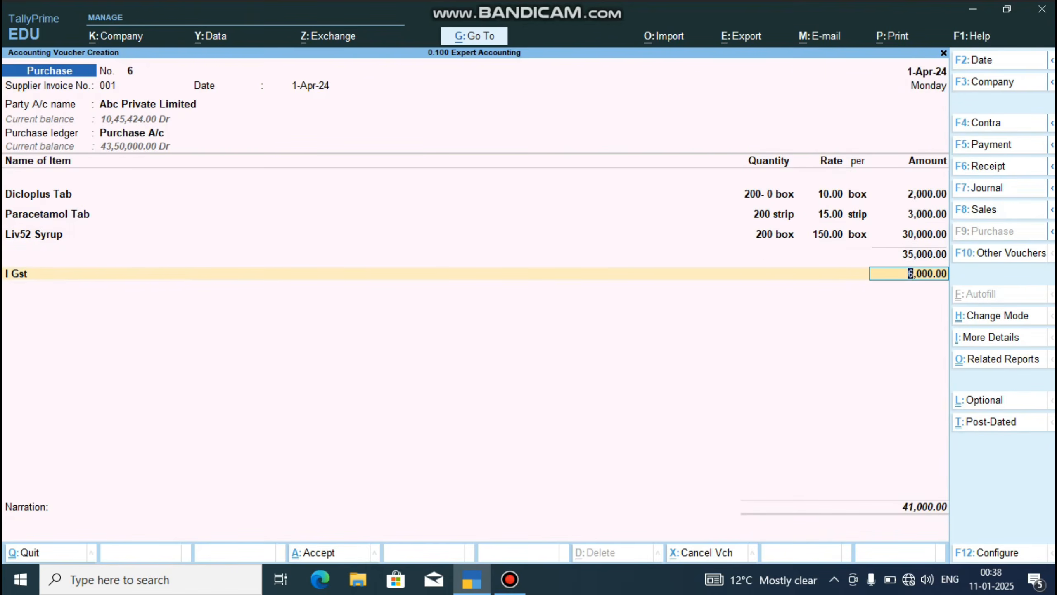
key(Return)
key(Return)
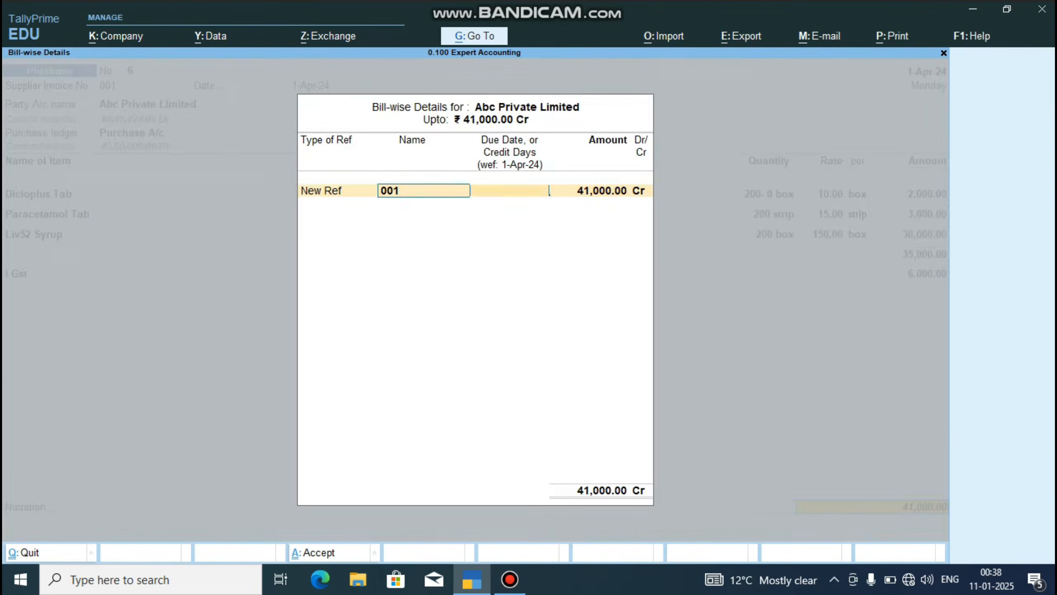
Accept the bill-wise details as New Ref 001, save the purchase voucher and leave voucher entry.
key(Return)
key(Return)
key(Return)
key(Return)
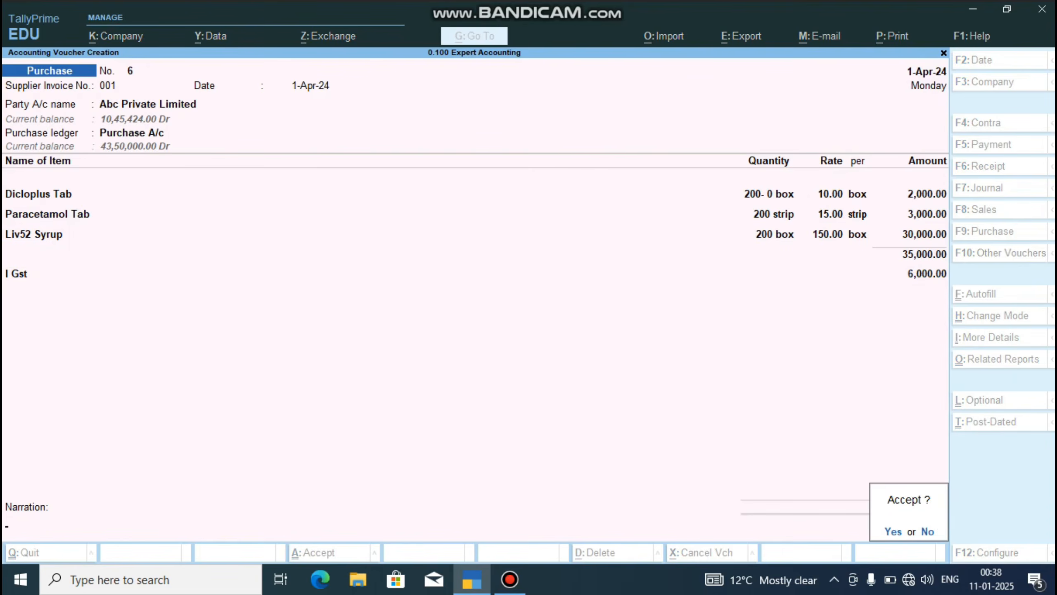
key(Return)
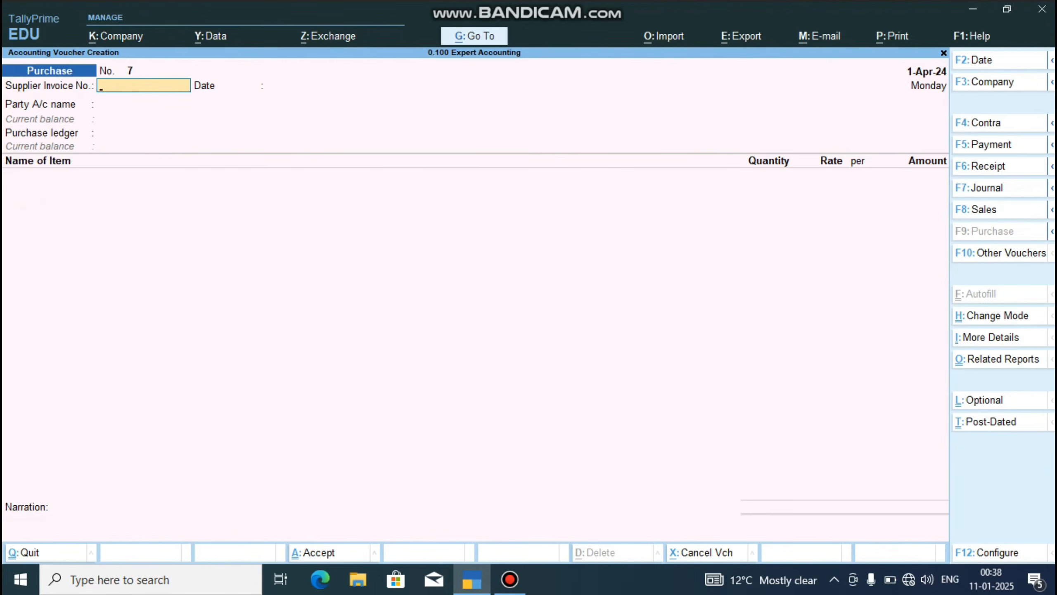
key(Escape)
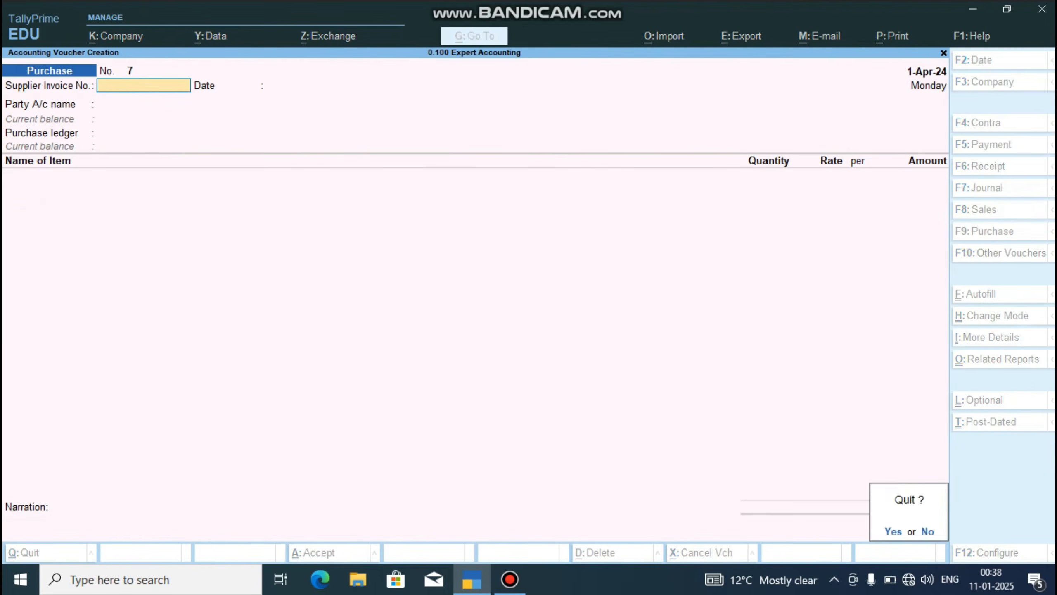
key(Return)
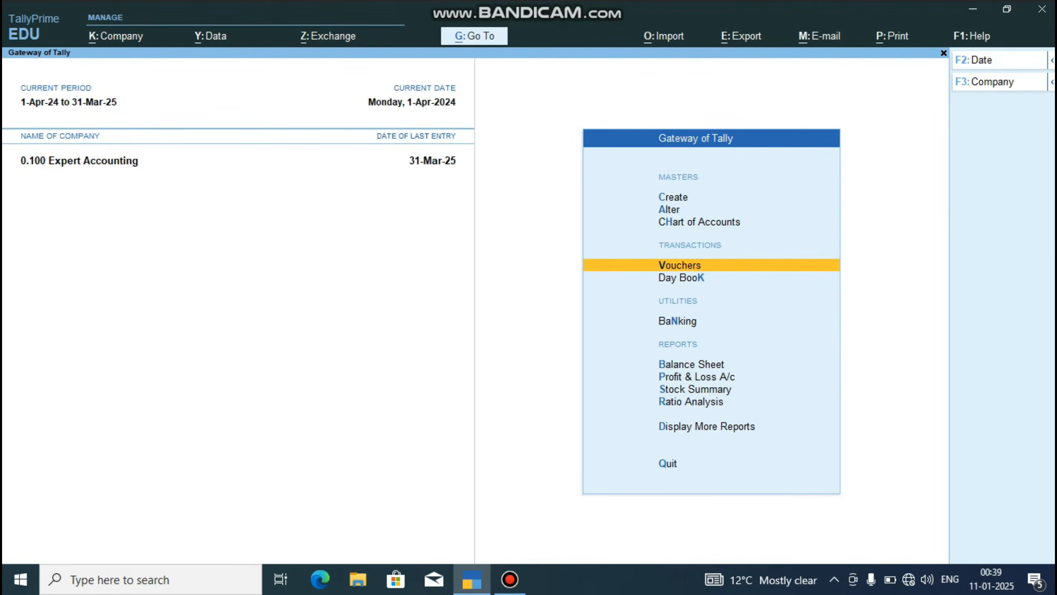
Open the Stock Summary report from the Gateway of Tally.
key(Down)
key(Down)
key(Down)
key(Down)
key(Down)
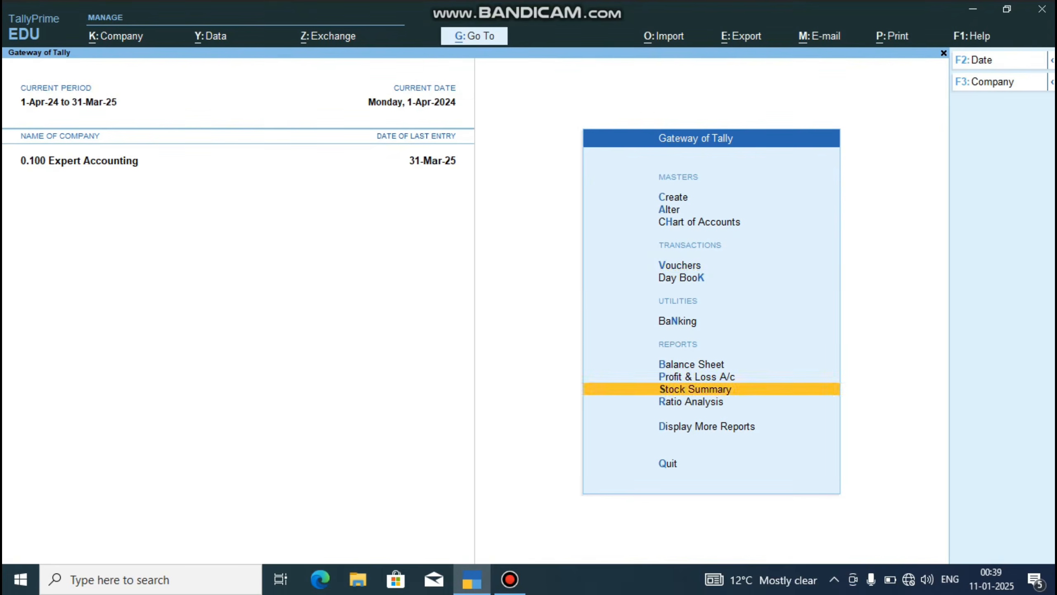
key(Return)
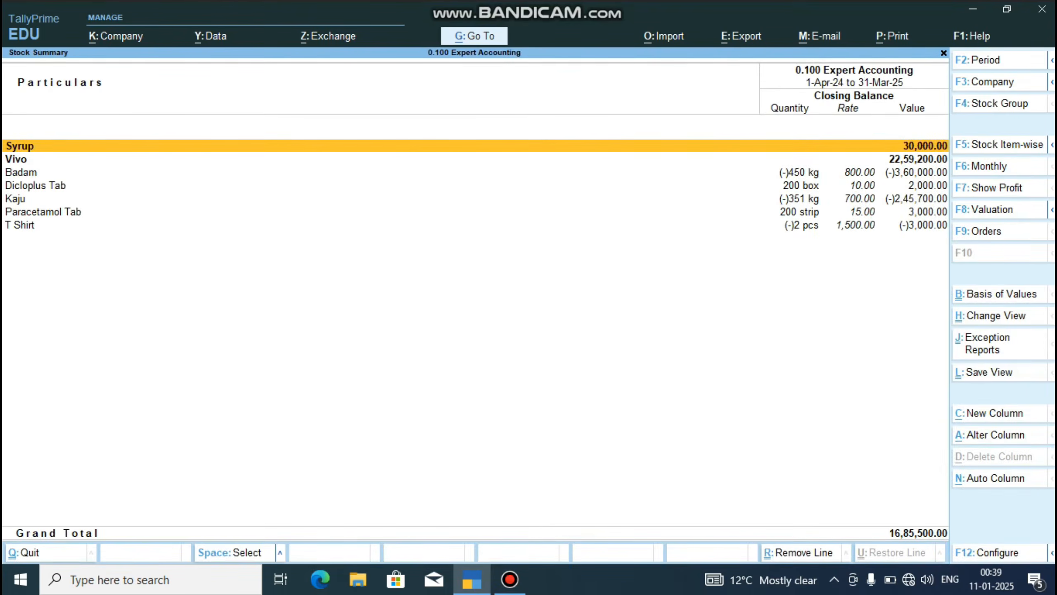
Examine the Syrup stock group and the monthly summary of Liv52 Syrup, returning to the Stock Summary.
key(Down)
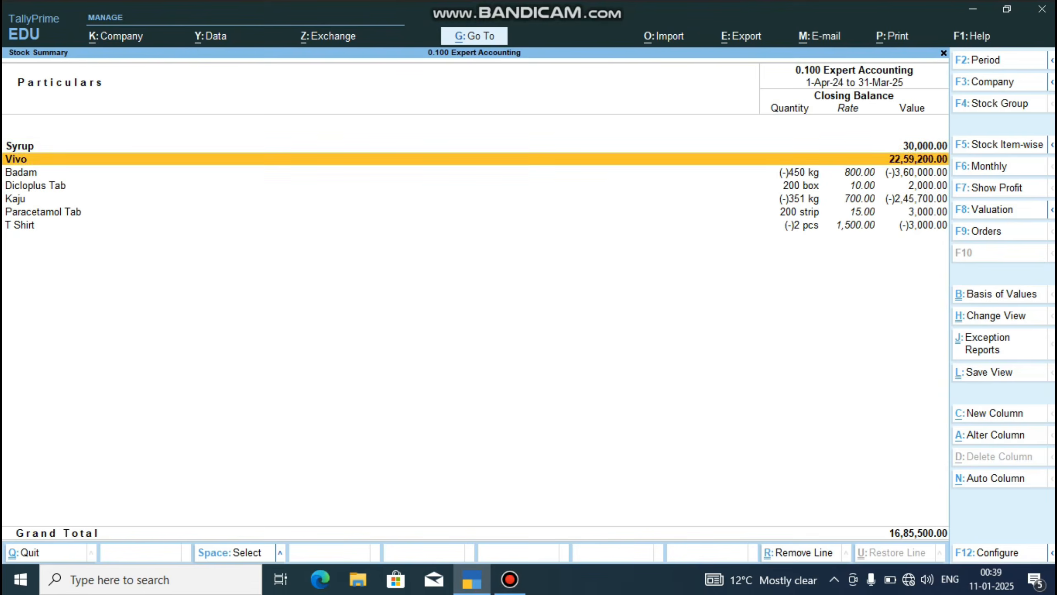
key(Up)
key(Return)
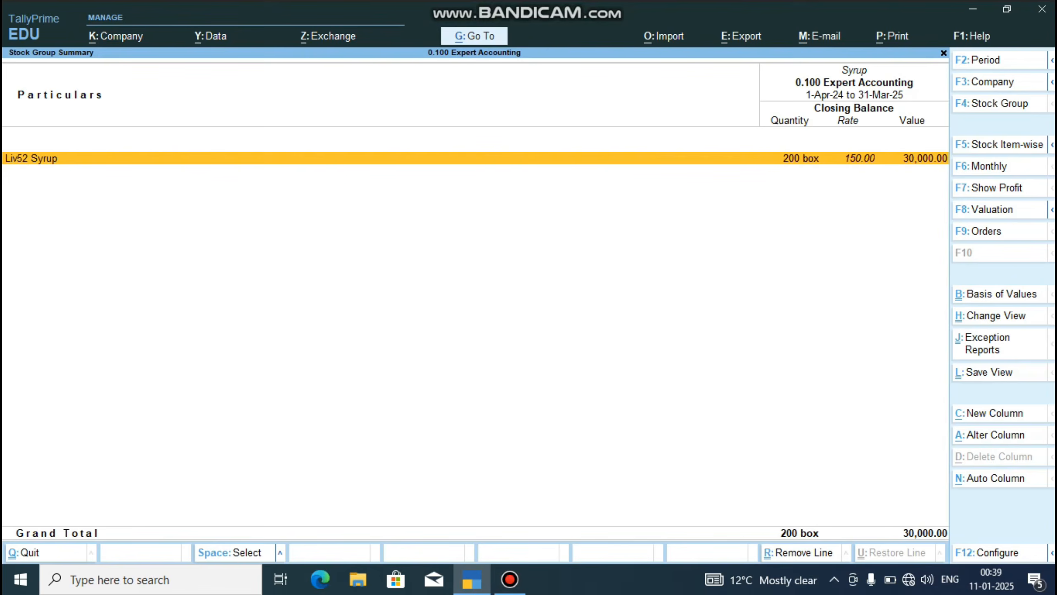
key(Return)
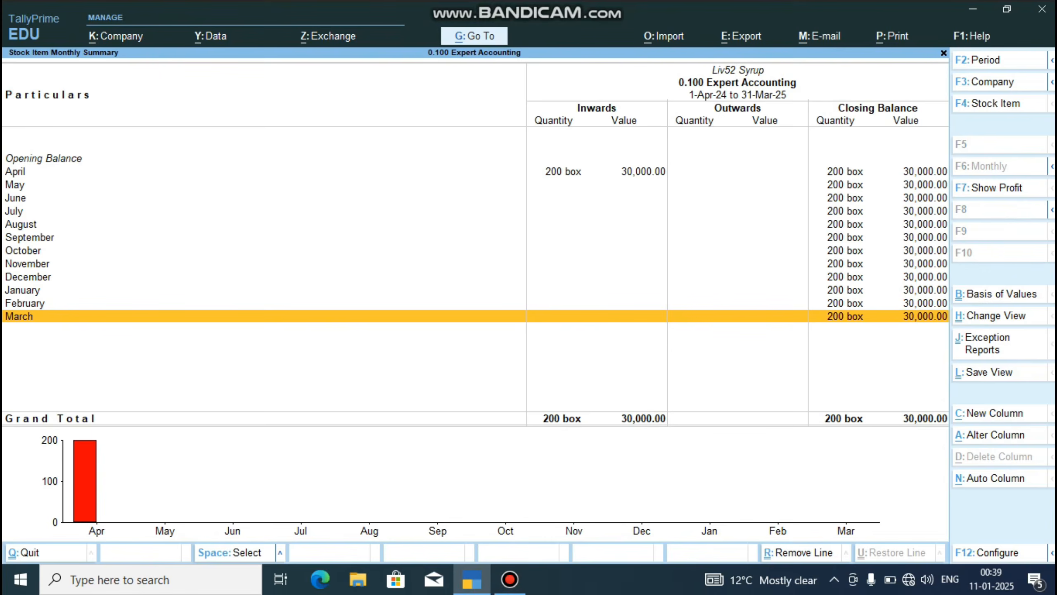
key(Escape)
key(Escape)
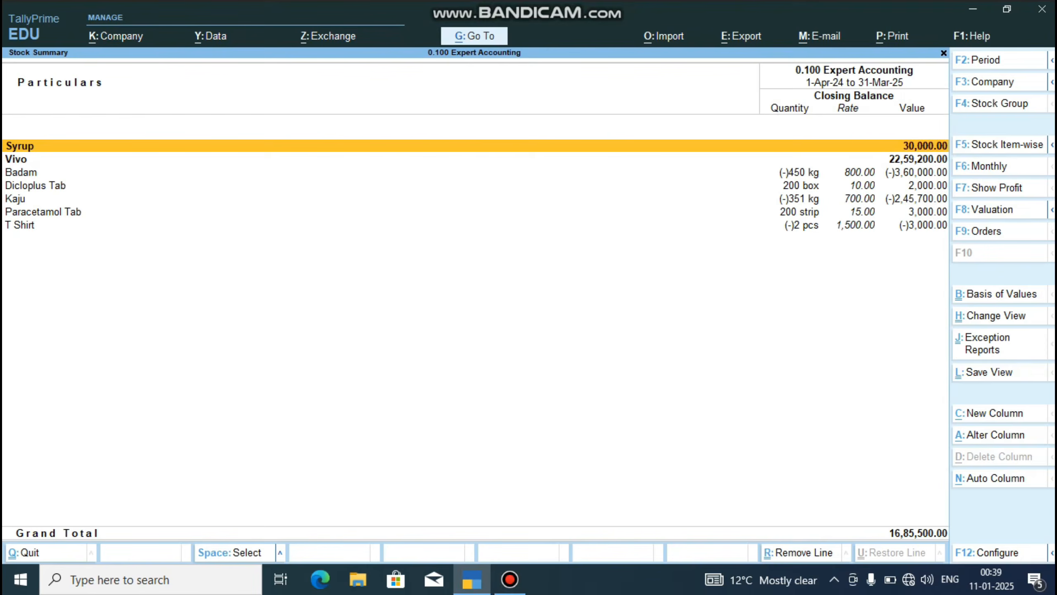
Review the monthly stock summary of Paracetamol Tab, then return to the Gateway of Tally.
key(Down)
key(Down)
key(Down)
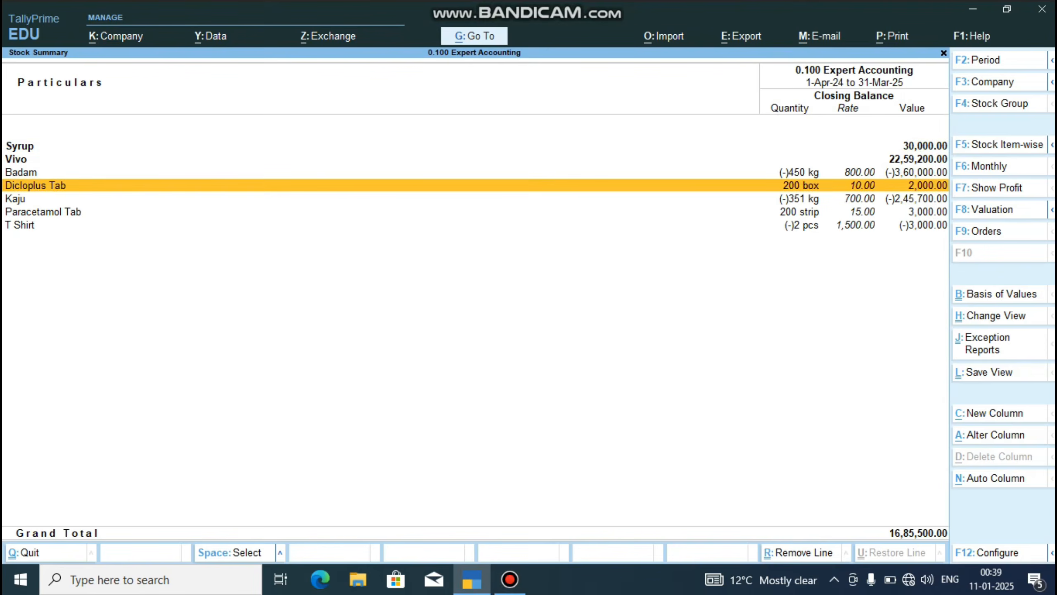
key(Down)
key(Down)
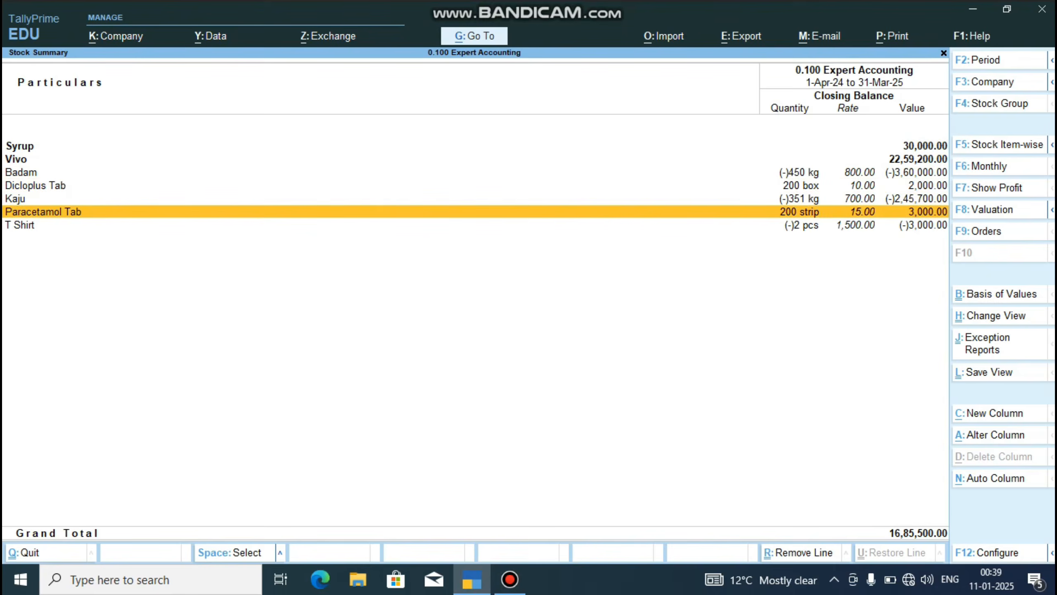
key(Return)
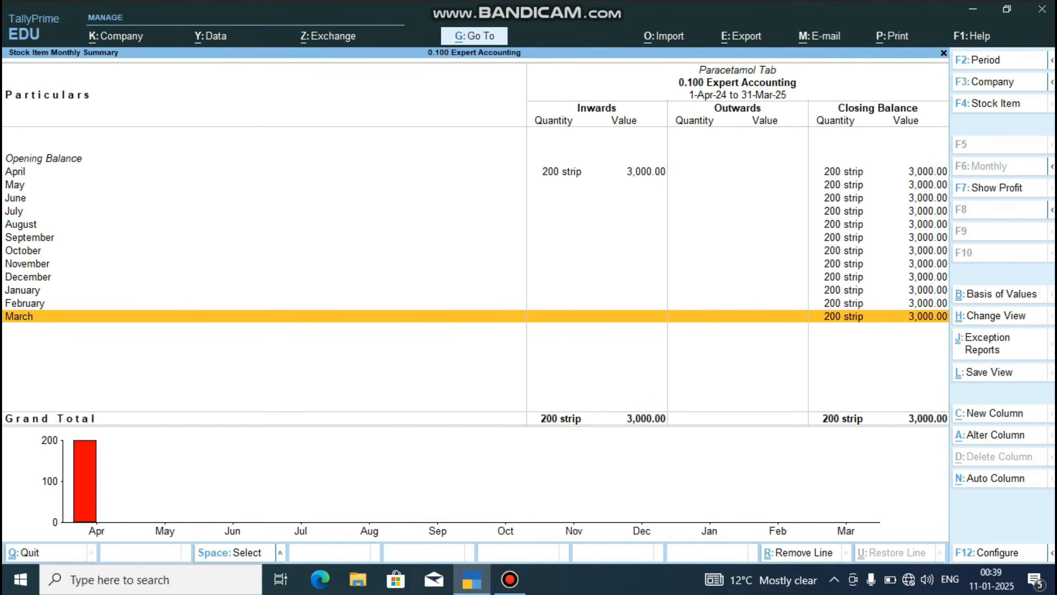
key(Escape)
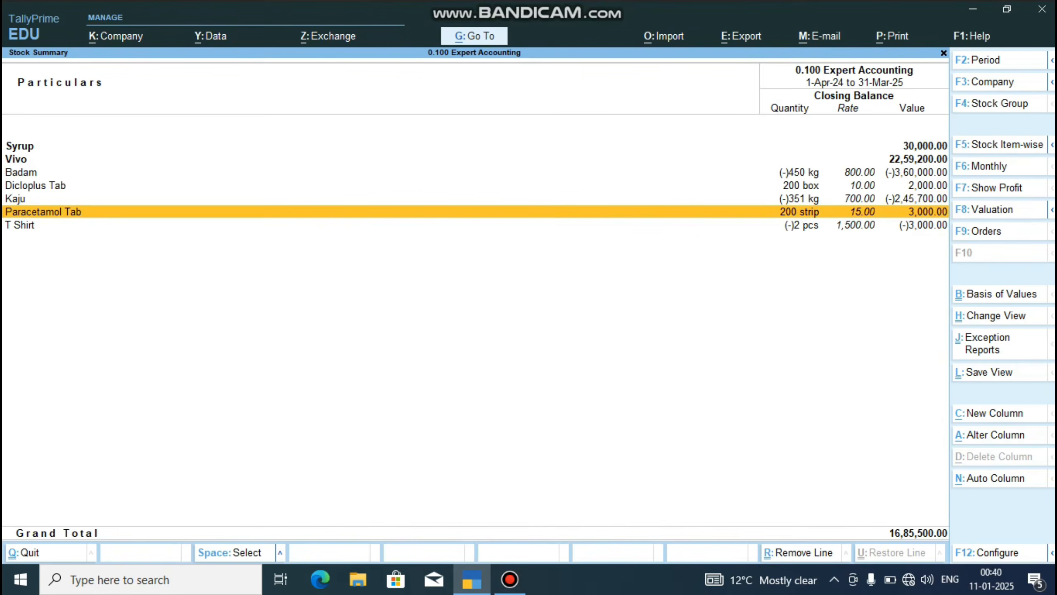
key(Escape)
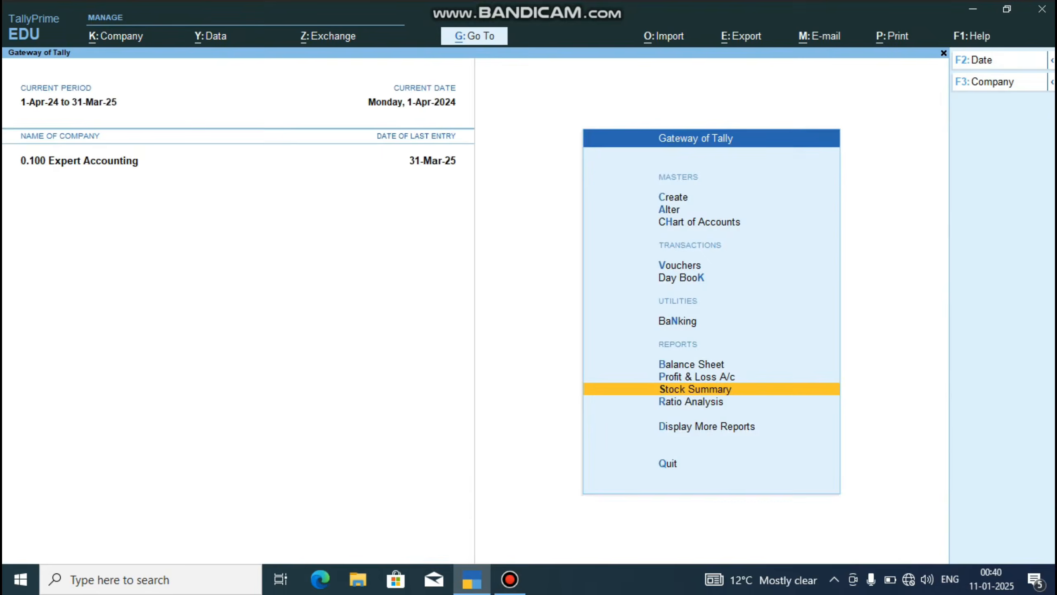
key(Escape)
key(Escape)
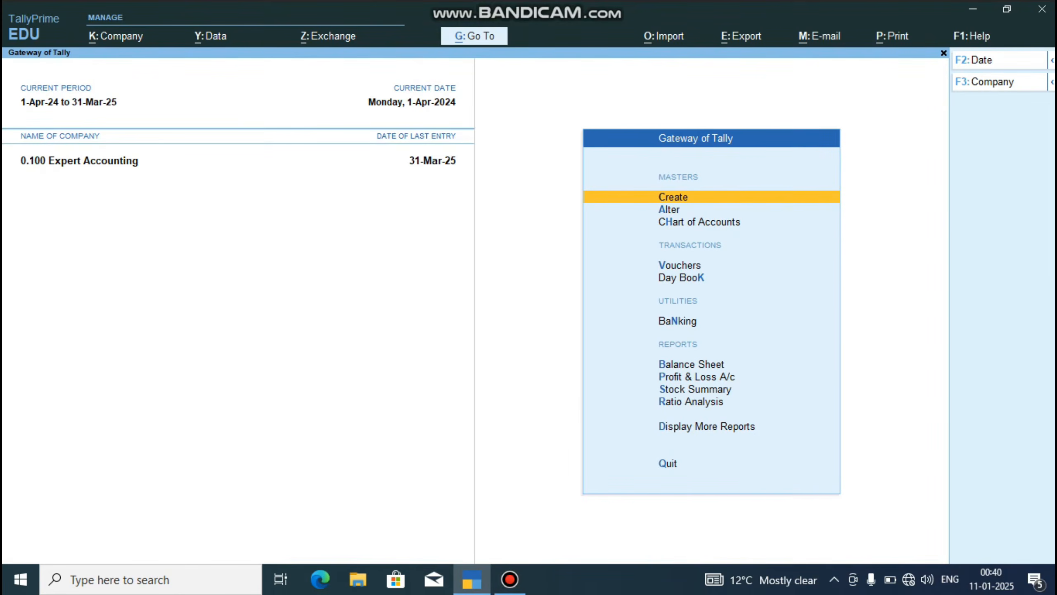
Start a new voucher with the voucher type Sales.
key(Down)
key(Down)
key(Down)
key(Return)
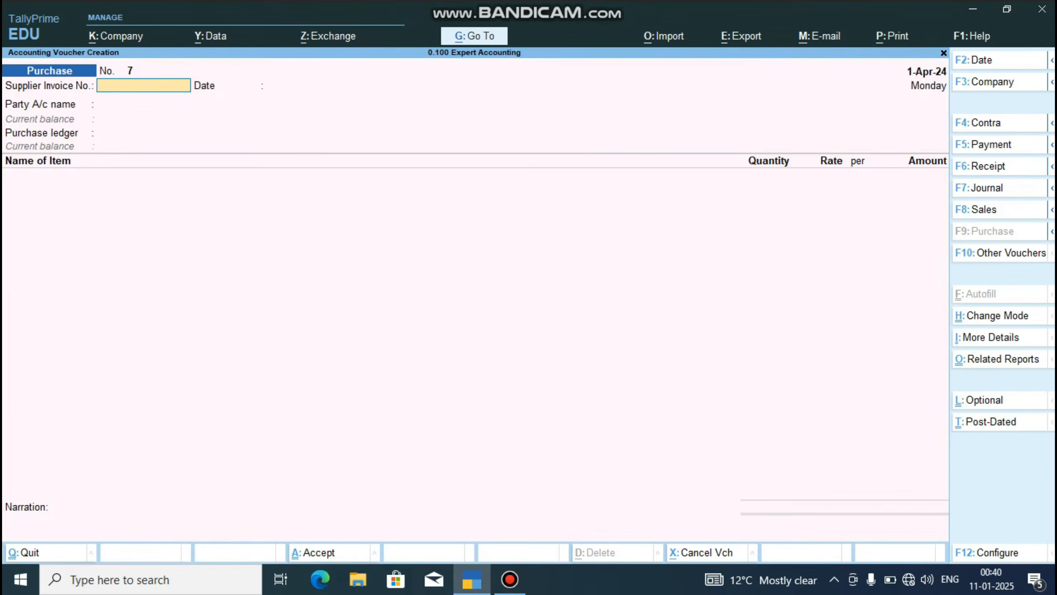
key(F8)
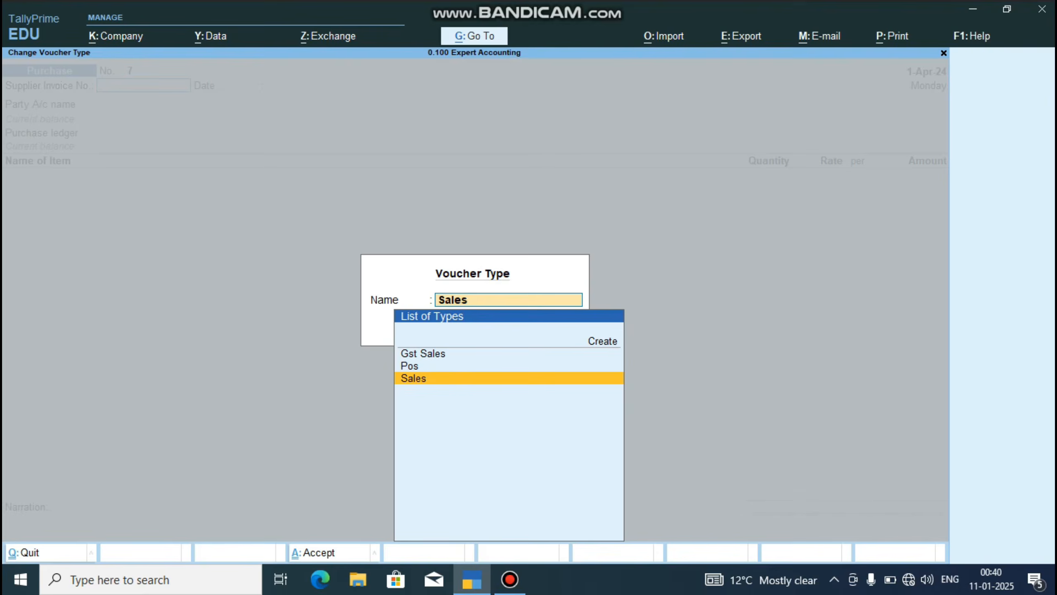
key(Return)
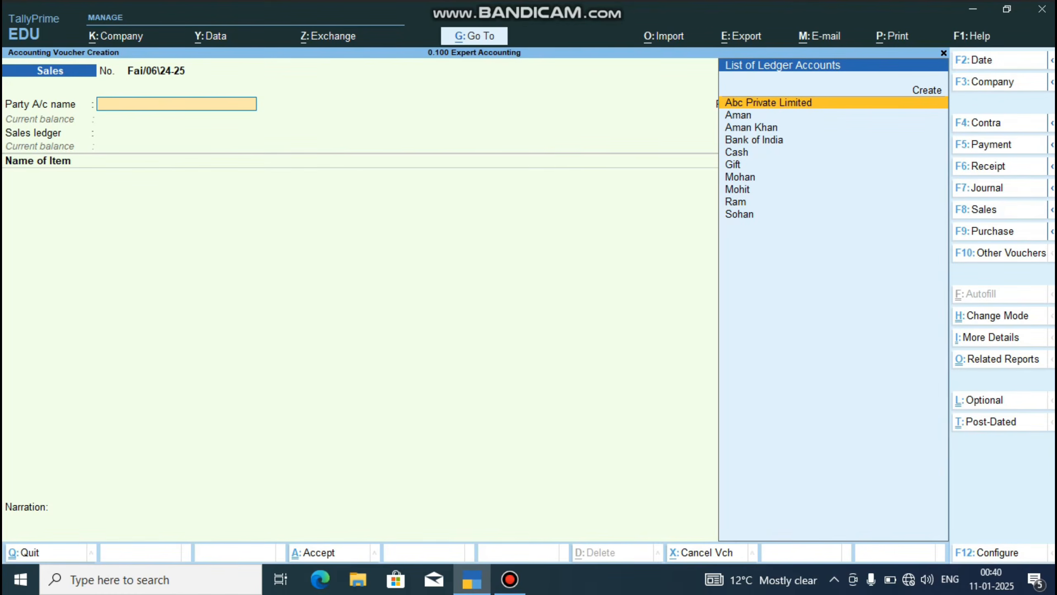
Set the sales voucher's party to the customer's ledger, leave its dispatch details blank and use Sales A/c as the sales ledger.
key(Down)
key(Down)
key(Down)
key(Down)
key(Down)
key(Down)
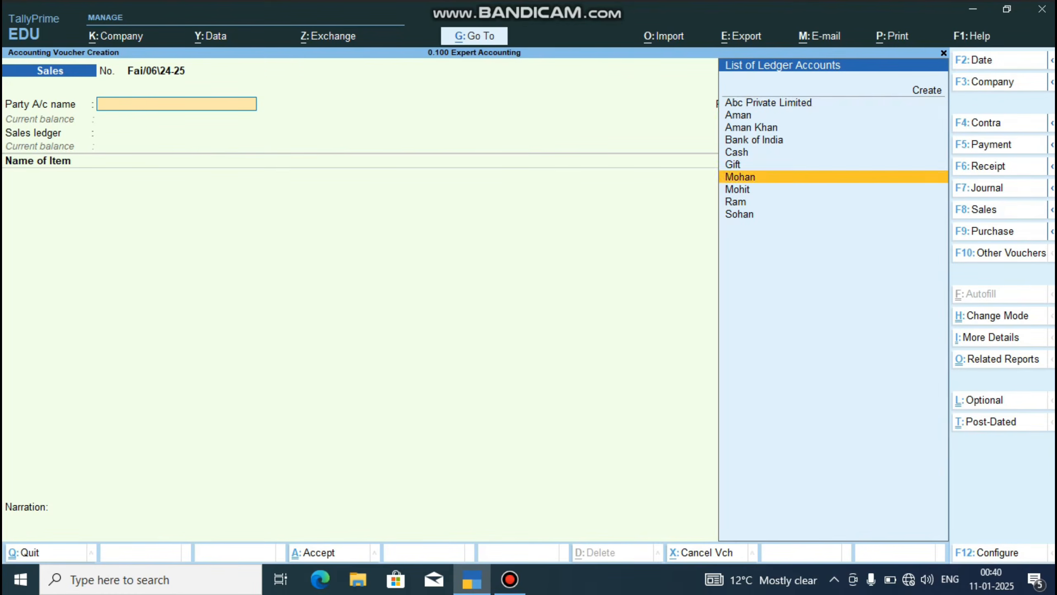
key(Return)
key(Return)
key(Return)
key(Return)
key(Return)
key(Return)
key(Return)
key(Return)
key(Return)
key(Return)
key(Return)
key(Return)
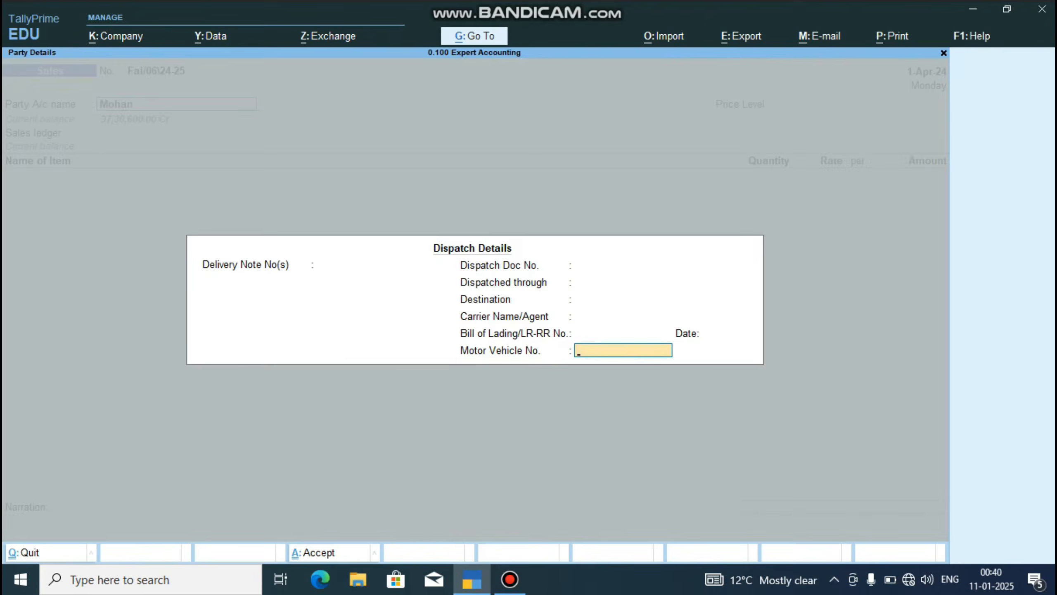
key(Return)
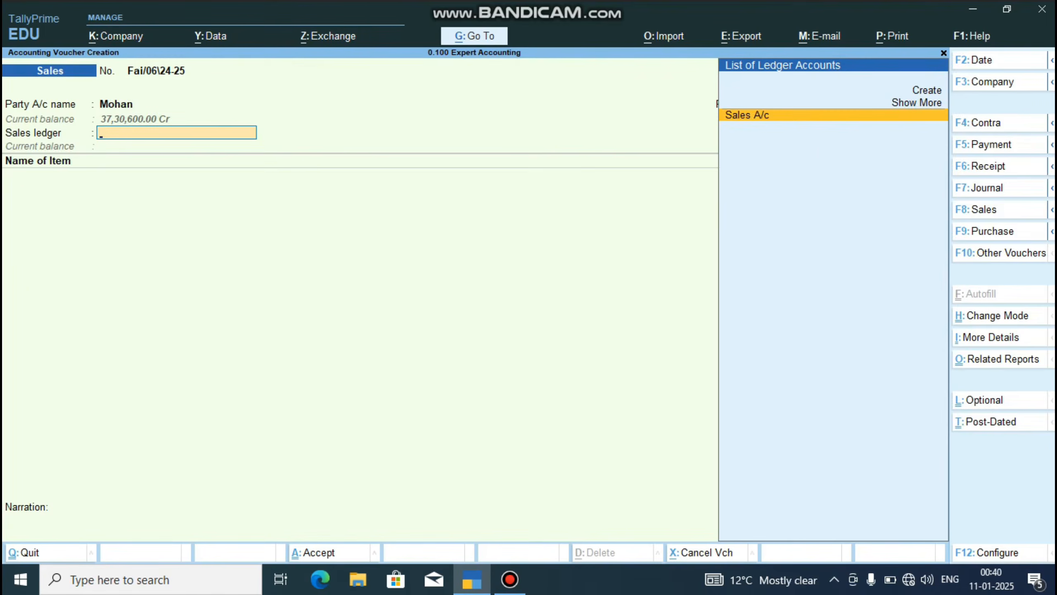
key(Return)
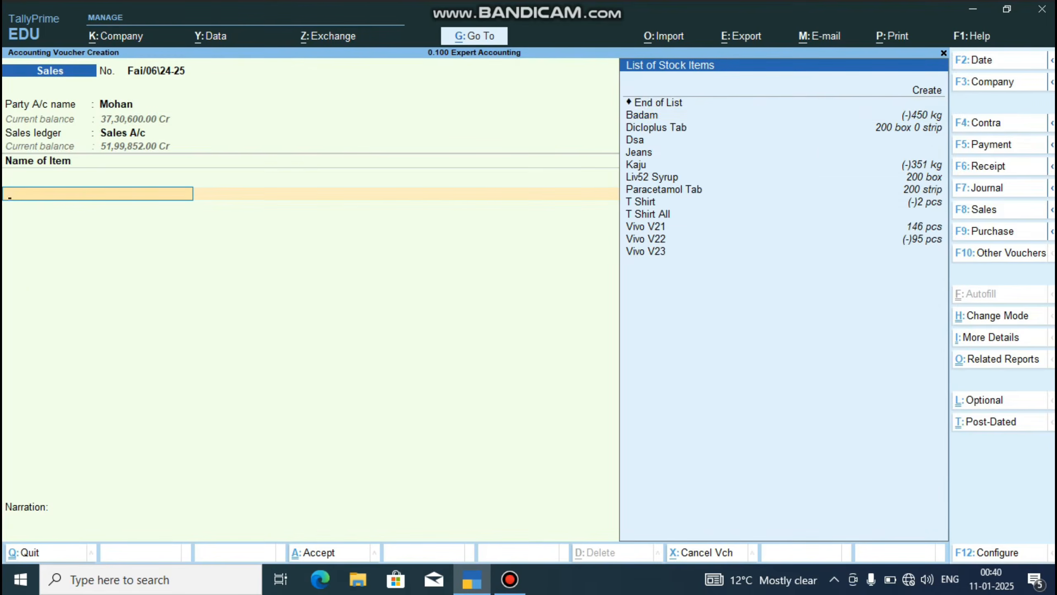
Add Dicloplus Tab to the sales voucher with order number Not Applicable, godown Hardoi and batch Dic.001.
key(Down)
key(Down)
key(Return)
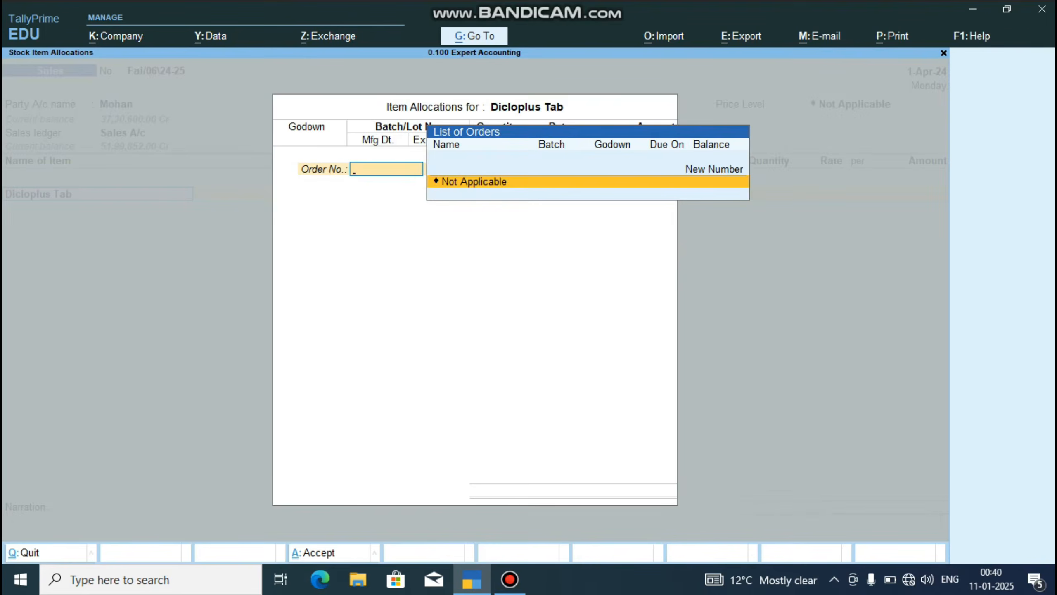
key(Return)
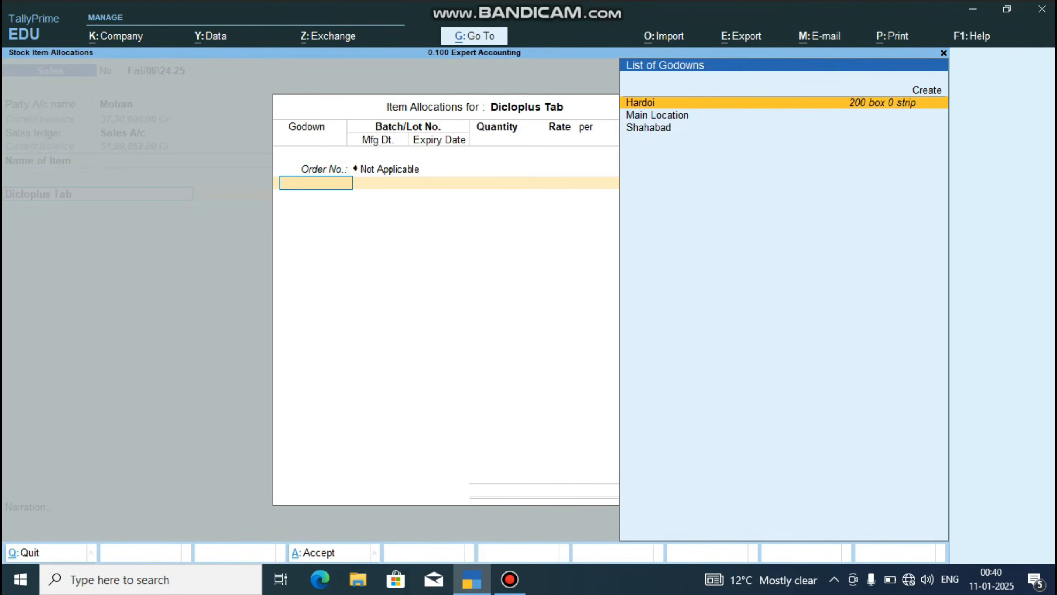
key(Return)
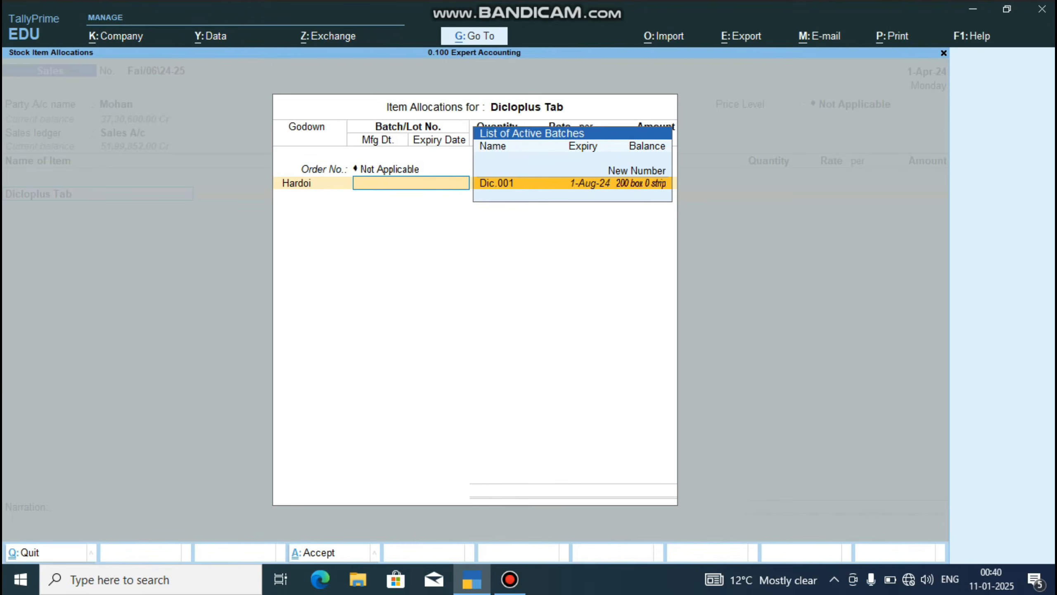
key(Return)
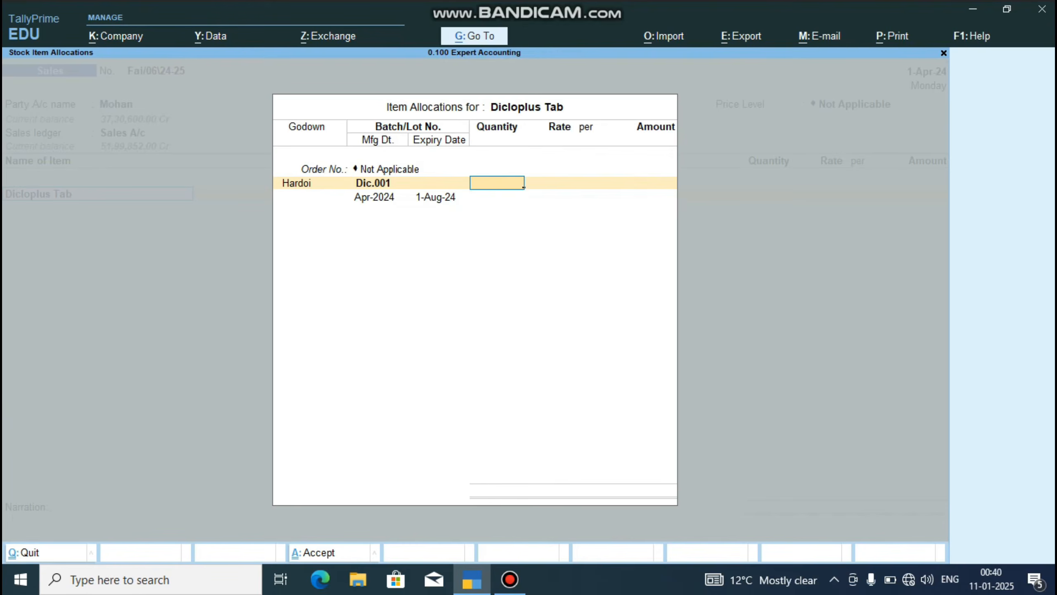
Allocate 50 box of Dicloplus Tab at a rate of 20 per box, keeping the batch's manufacturing and expiry dates.
text(50)
key(Return)
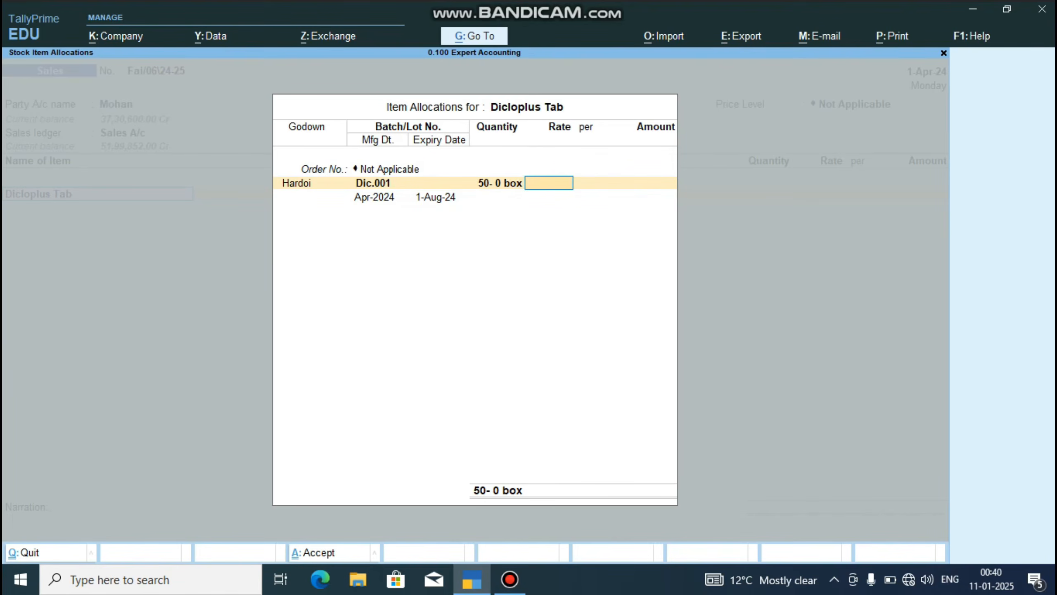
text(20)
key(Return)
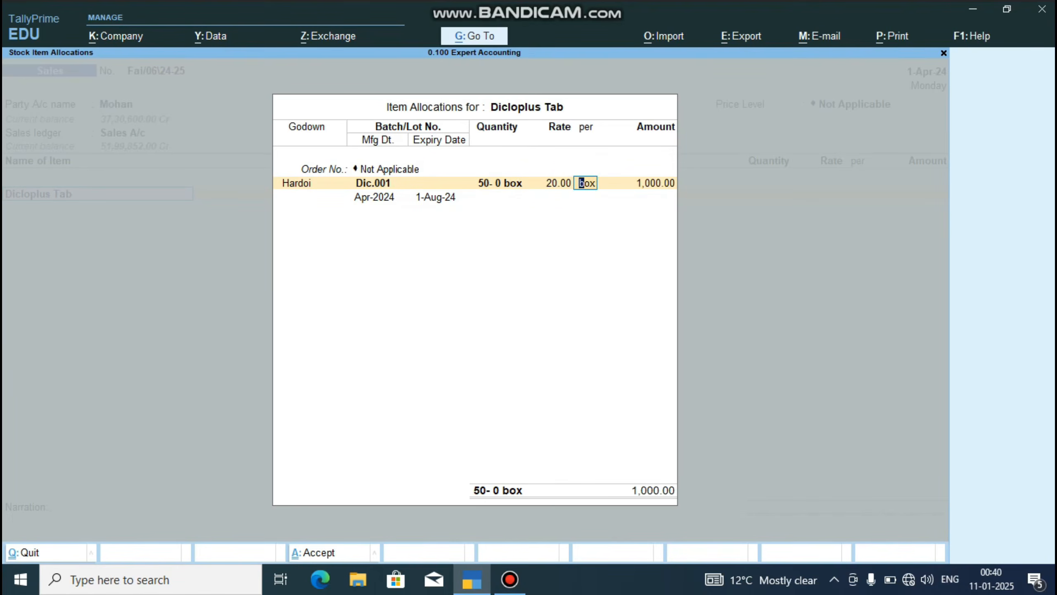
key(Return)
key(Return)
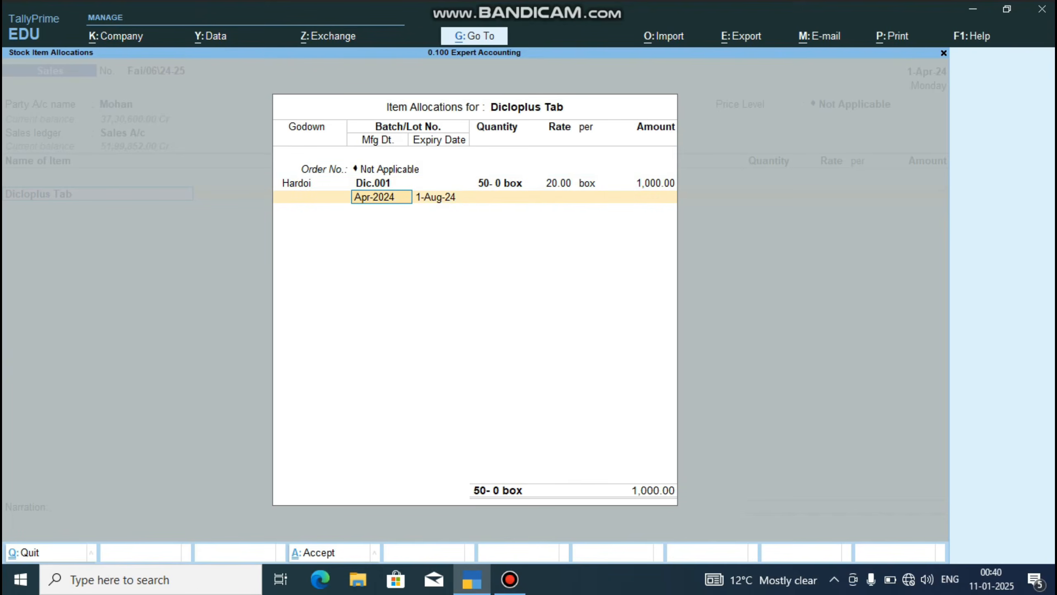
key(Return)
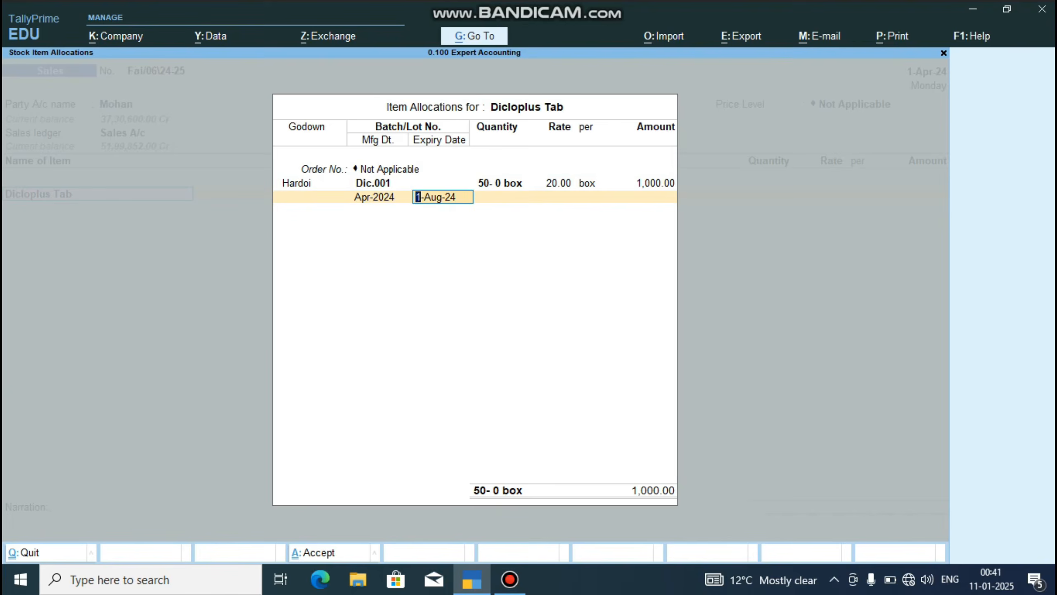
key(Return)
key(Return)
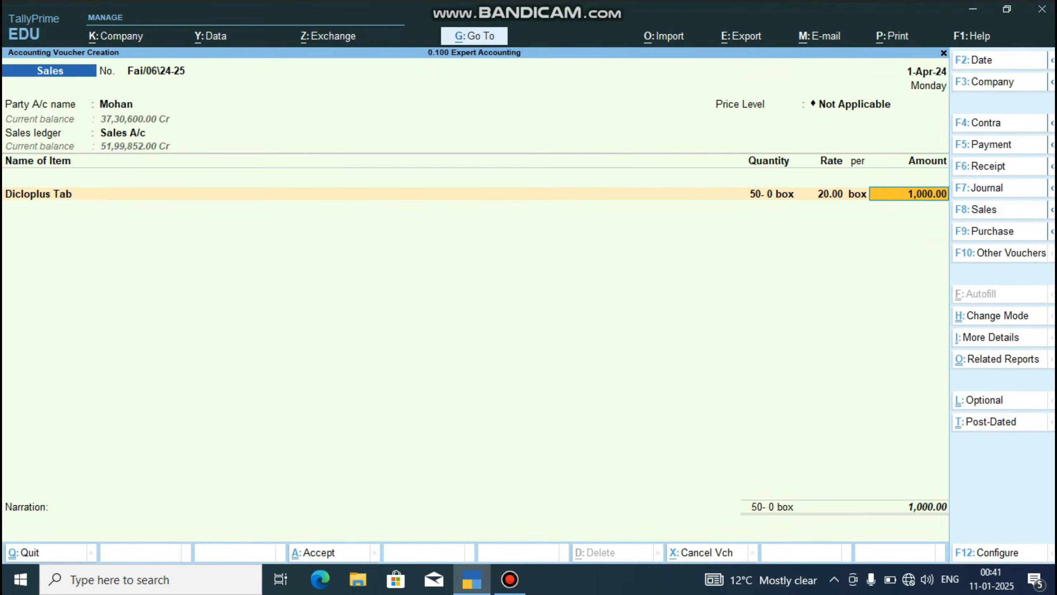
key(Return)
Add Paracetamol Tab to the sales voucher with order number Not Applicable, godown Hardoi and batch Par 002.
key(Down)
key(Down)
key(Down)
key(Down)
key(Down)
key(Down)
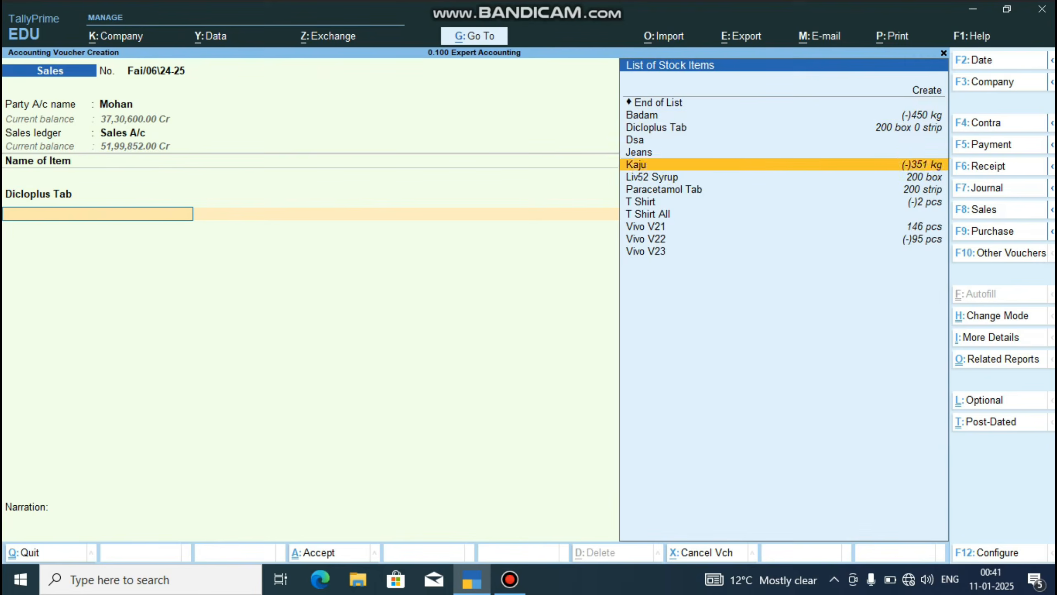
key(Down)
key(Down)
key(Down)
key(Up)
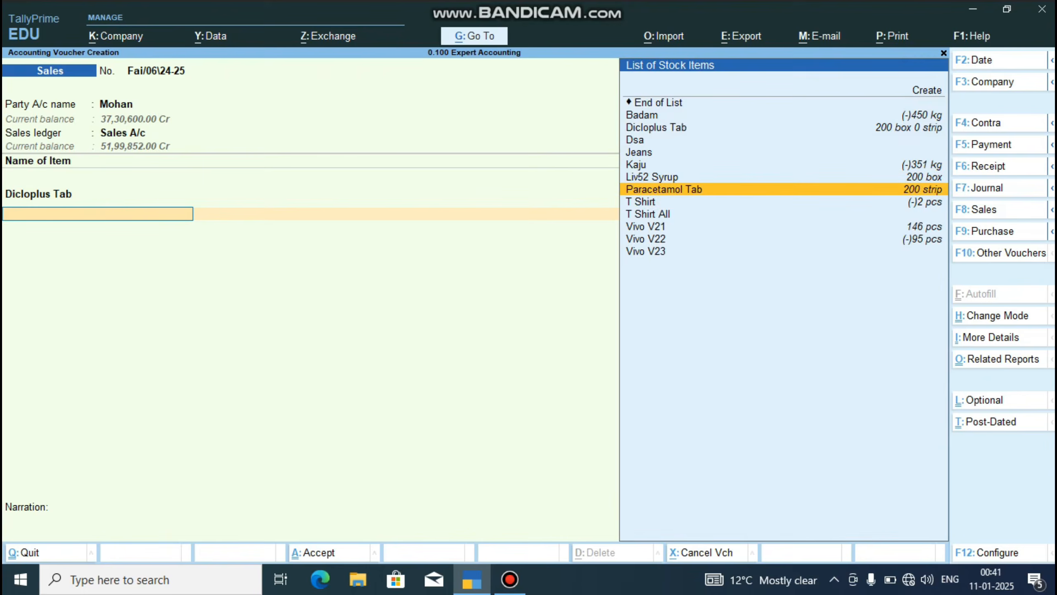
key(Return)
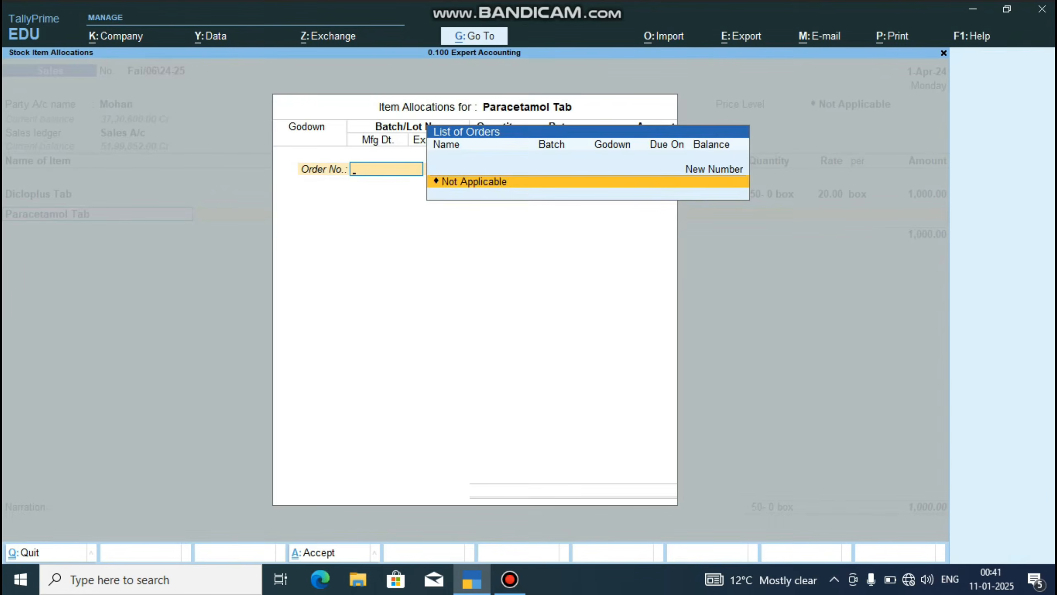
key(Return)
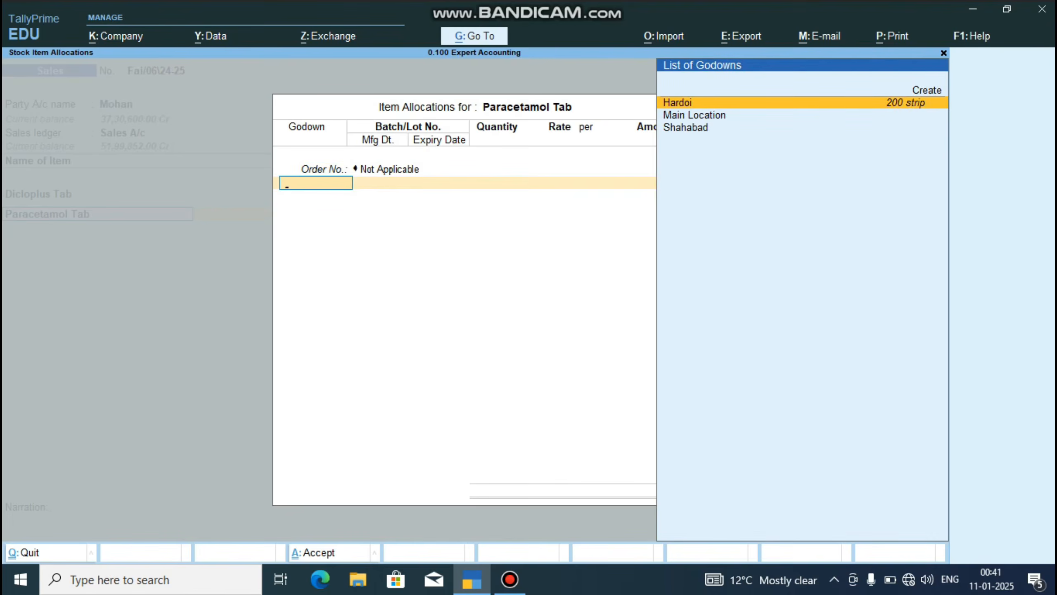
key(Return)
key(Down)
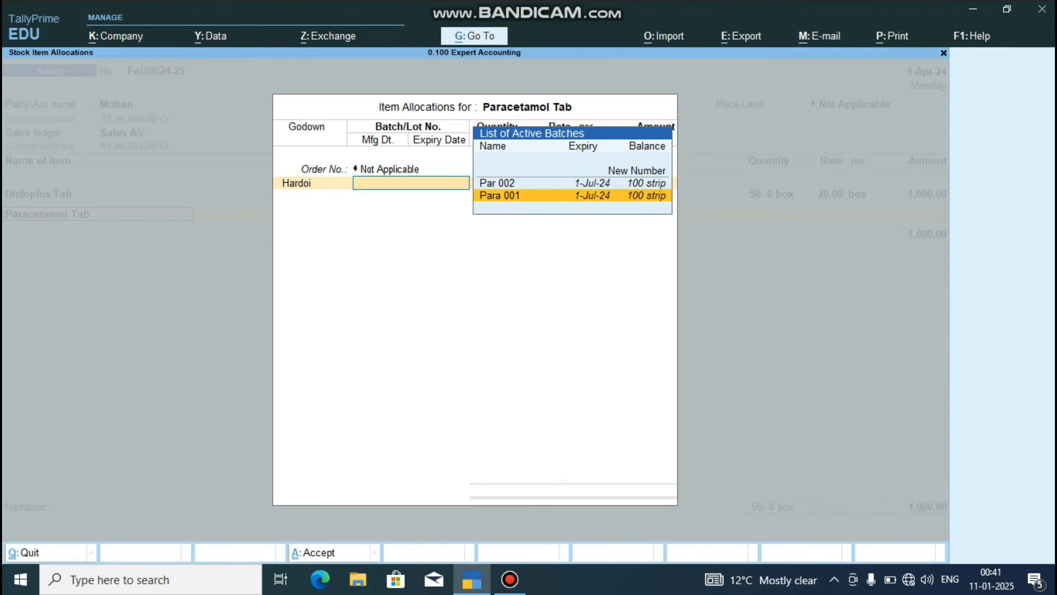
key(Up)
key(Down)
key(Up)
key(Down)
key(Up)
key(Return)
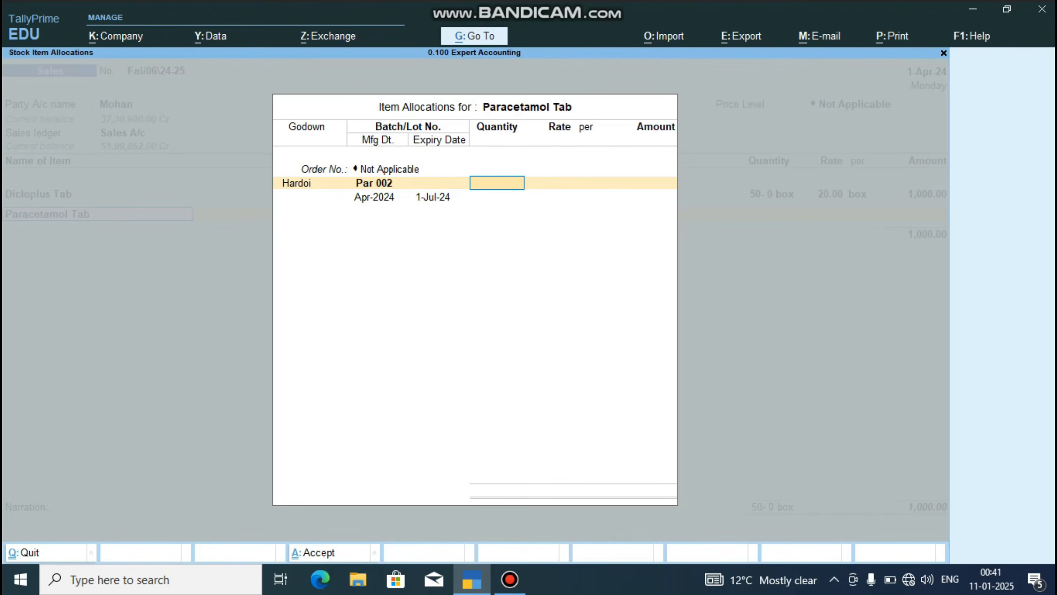
Allocate 100 strip of Paracetamol Tab at a rate of 25 per strip, keeping the batch's manufacturing and expiry dates.
text(100)
key(Return)
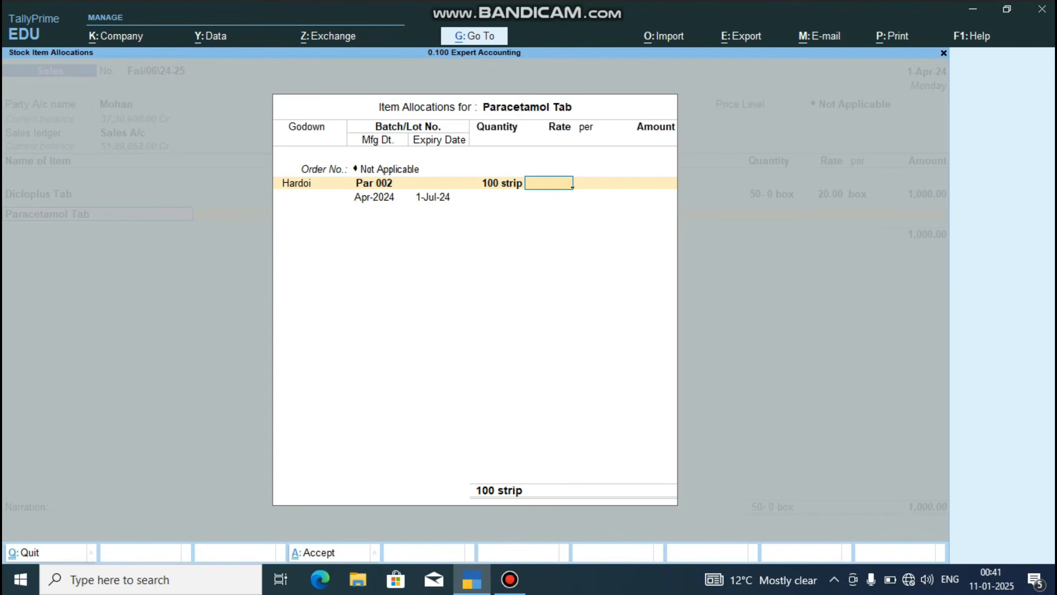
text(25)
key(Return)
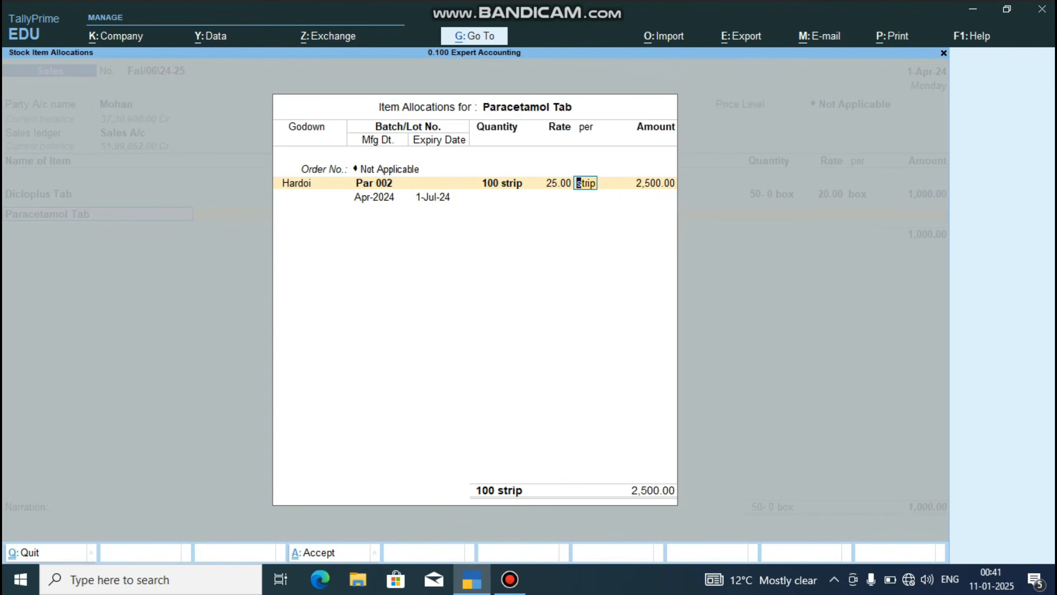
key(Return)
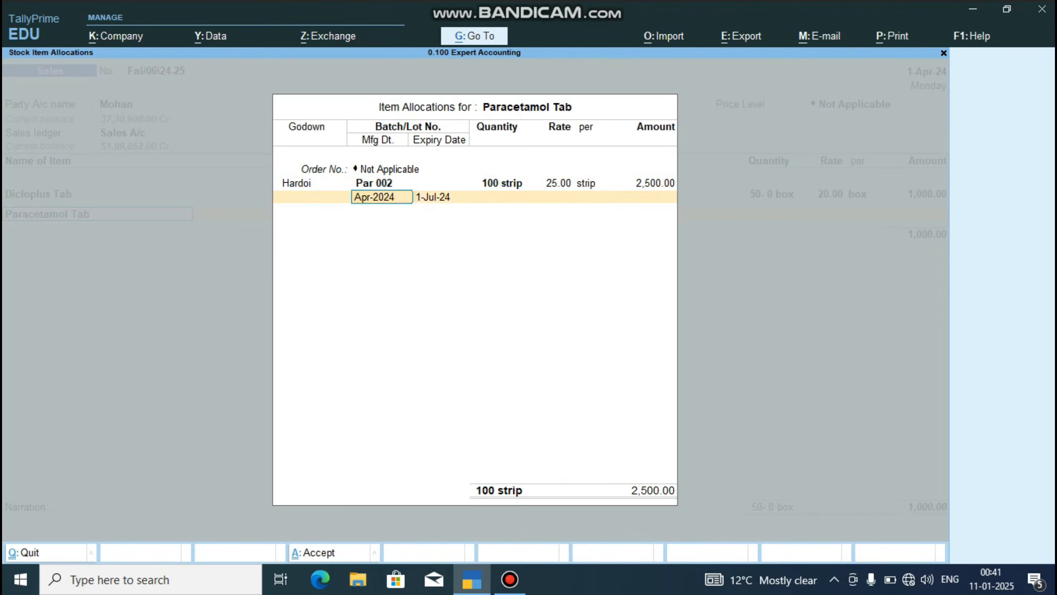
key(Return)
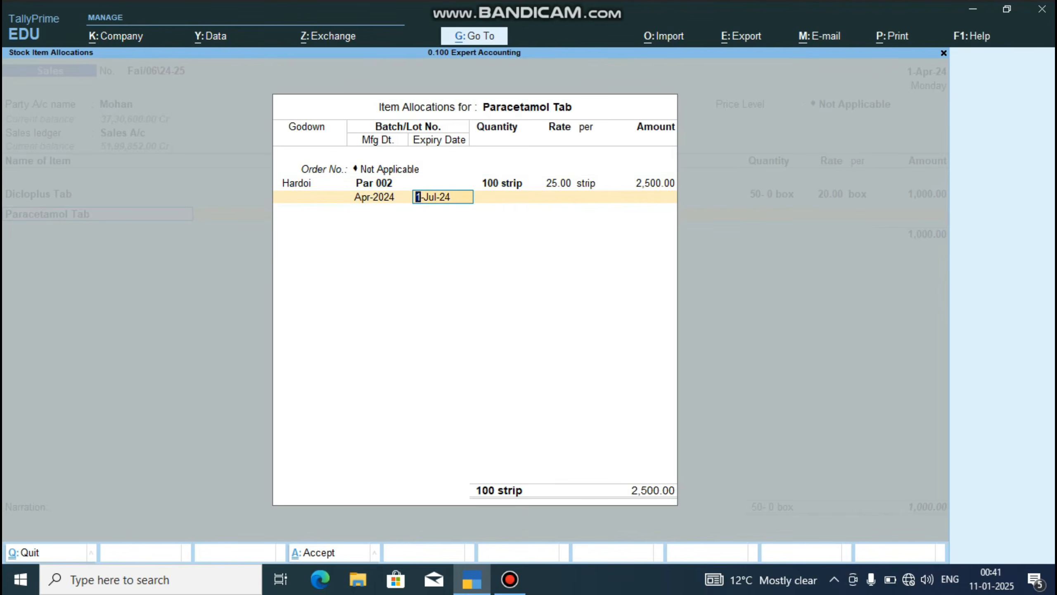
key(Return)
key(Return)
key(Return)
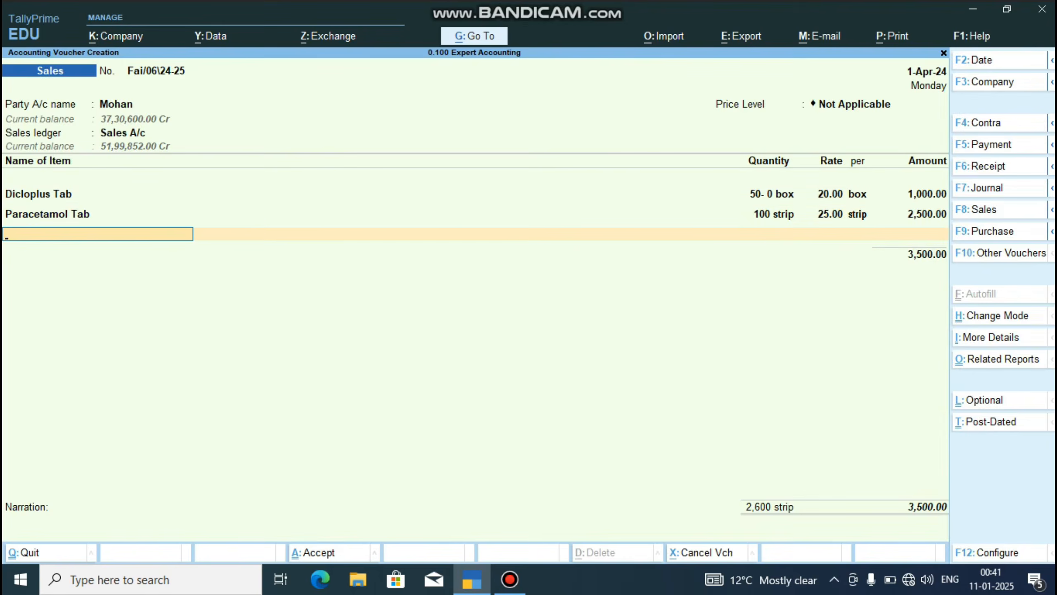
Add Liv52 Syrup to the sales voucher with order number Not Applicable, godown Hardoi and batch Liv 001.
key(Down)
key(Down)
key(Down)
key(Down)
key(Down)
key(Down)
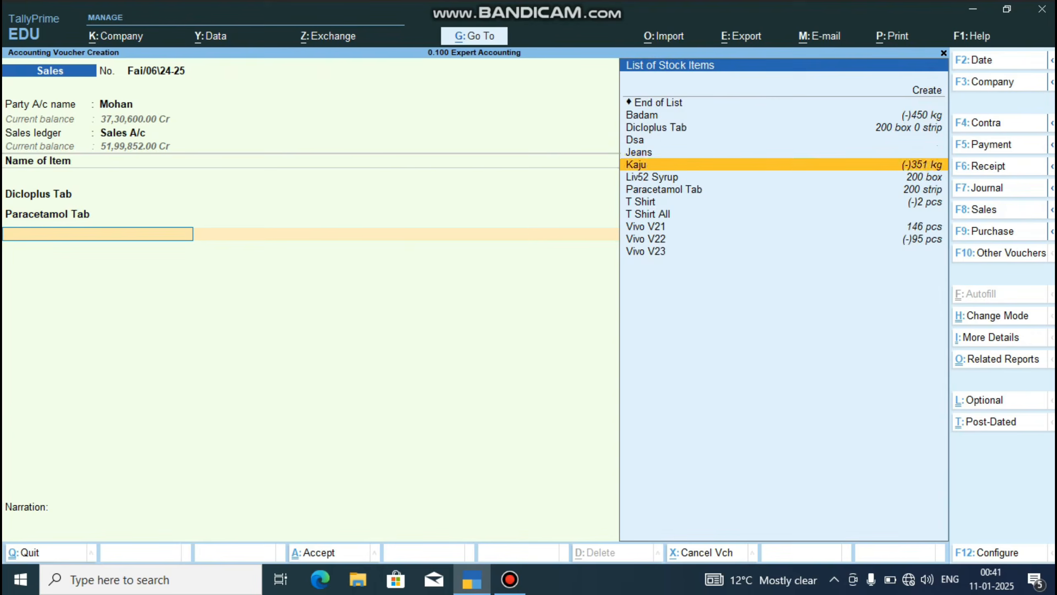
key(Return)
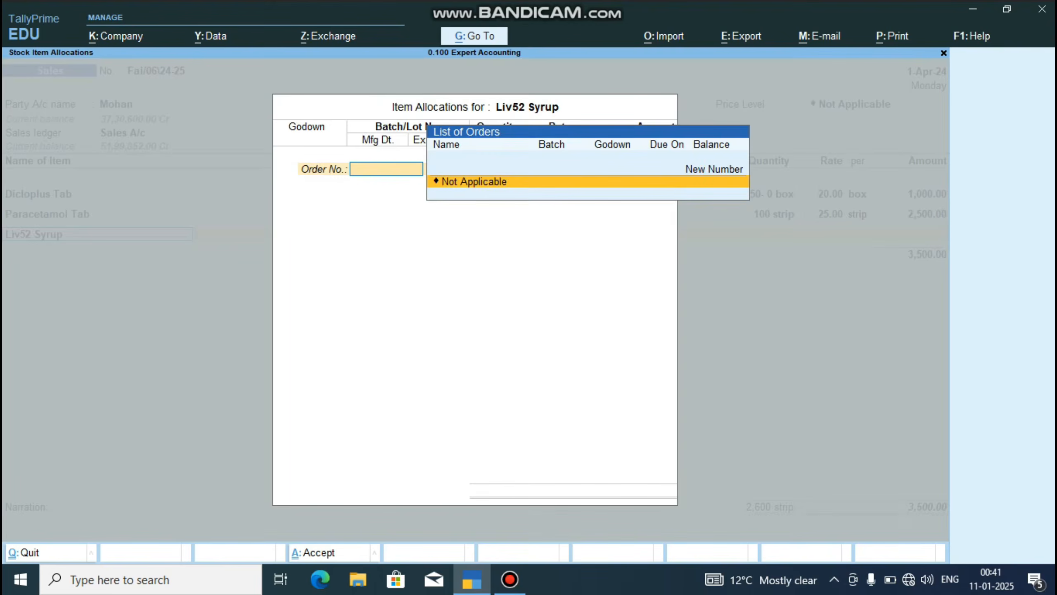
key(Return)
key(Down)
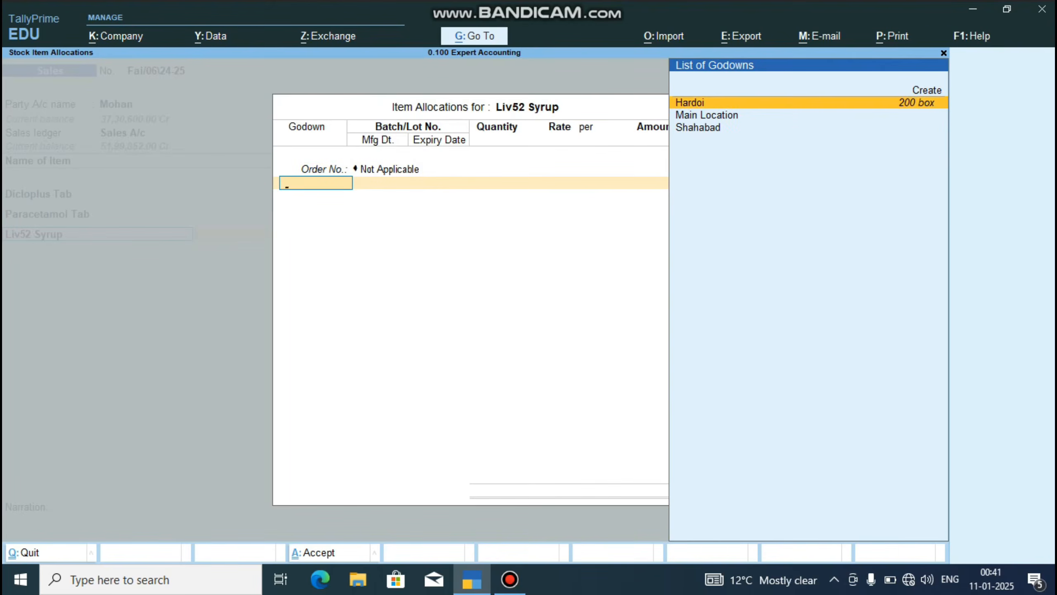
key(Return)
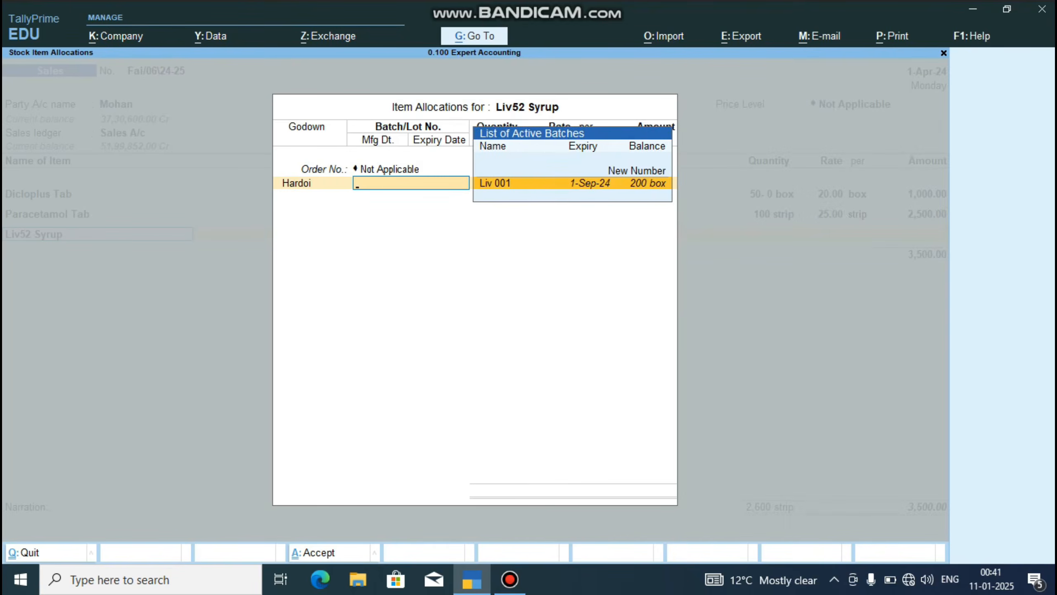
key(Return)
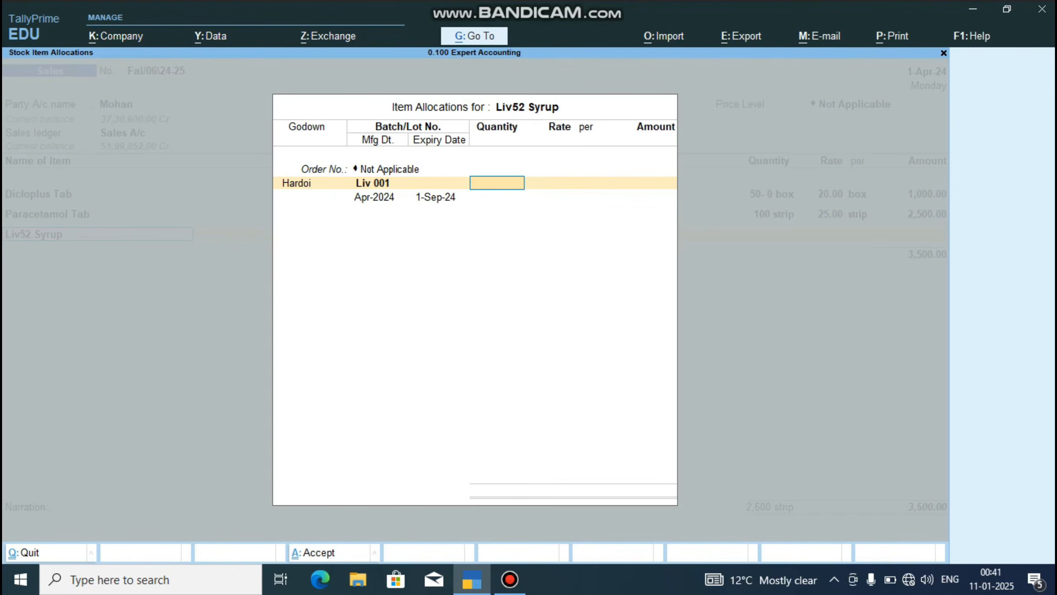
Allocate 60 box of Liv52 Syrup at a rate of 250 per box, keep the batch dates and end the item list.
text(60)
key(Return)
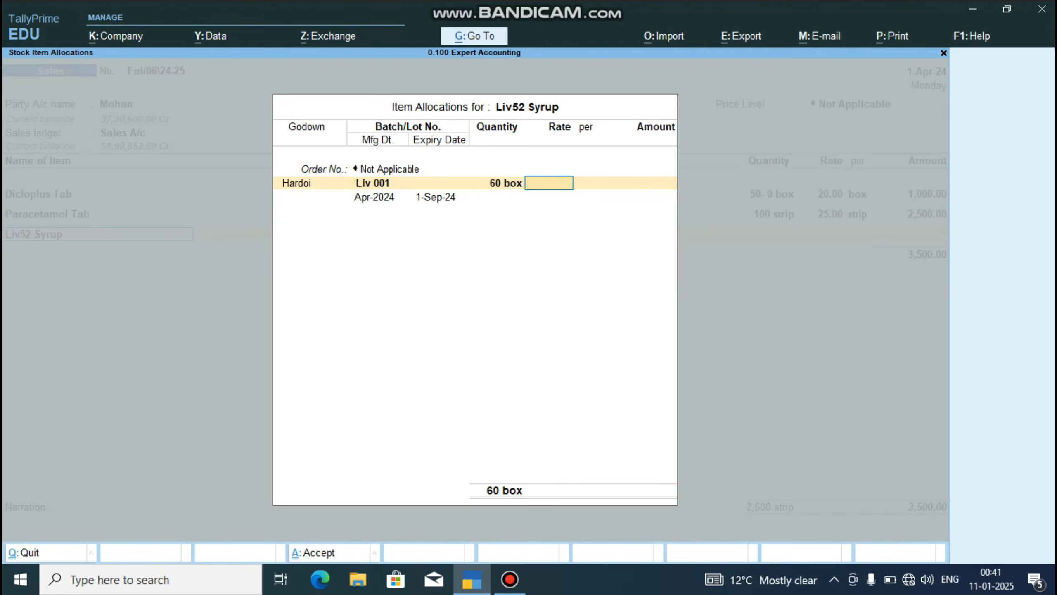
text(250)
key(Return)
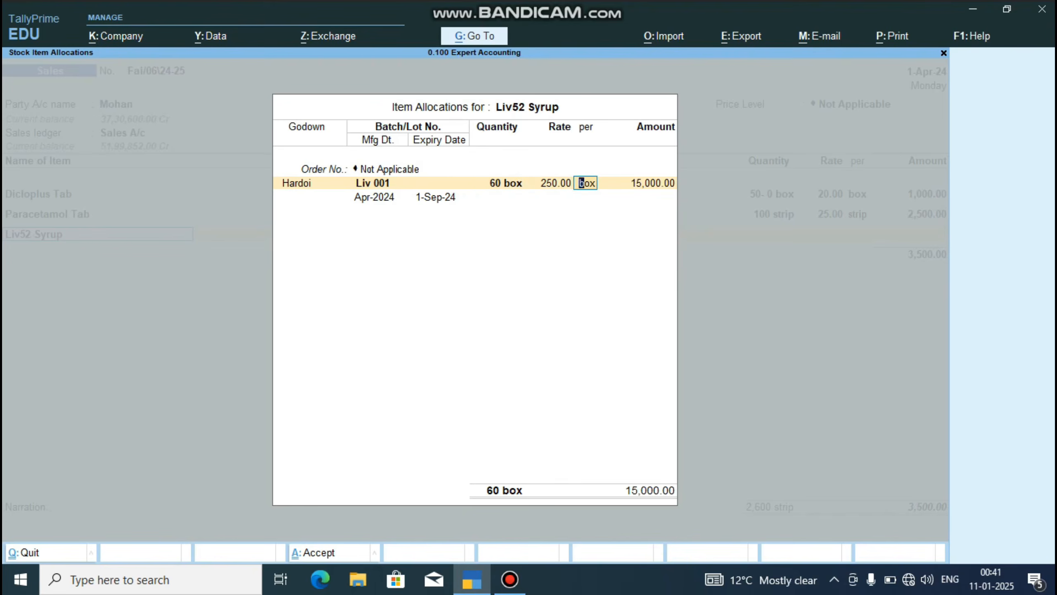
key(Return)
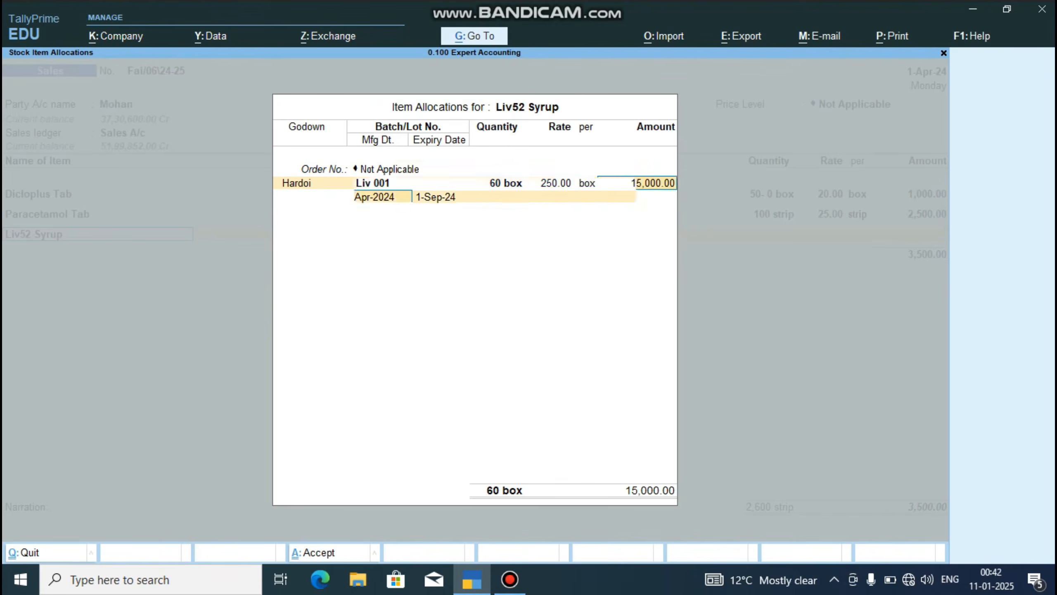
key(Return)
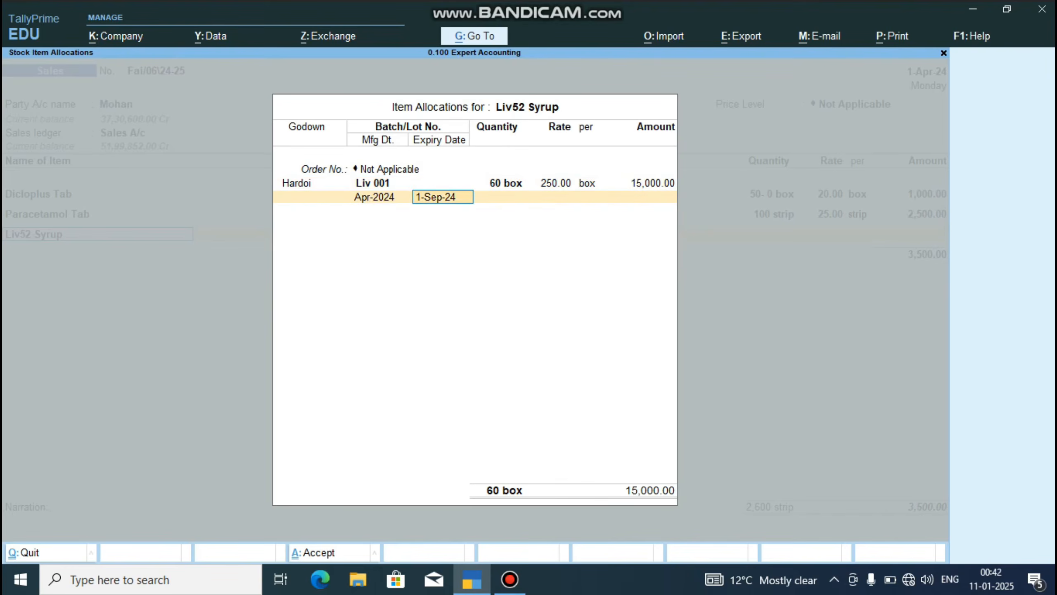
key(Return)
key(Return)
key(Return)
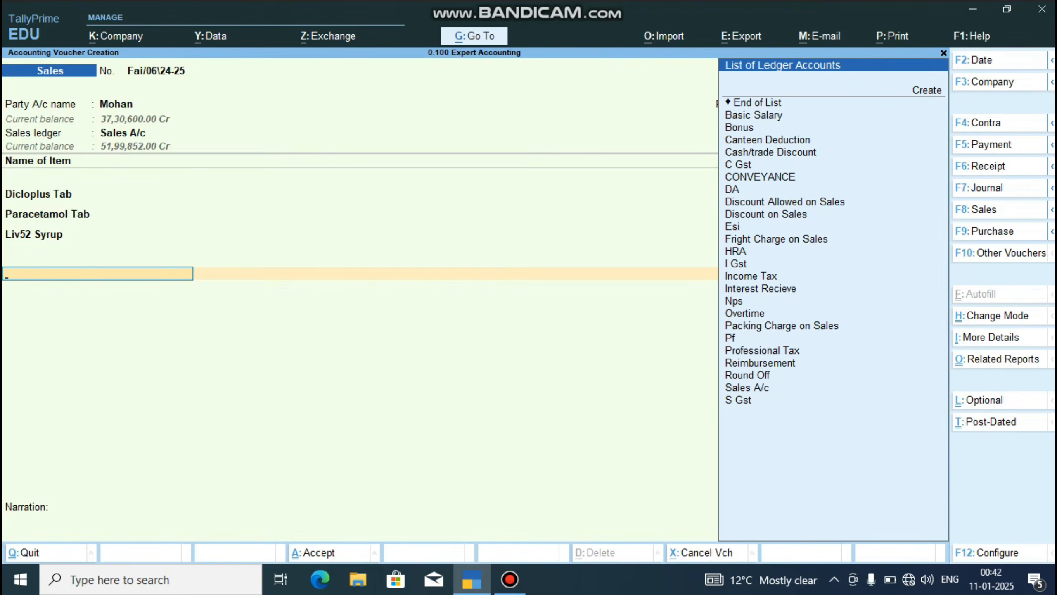
Add the C Gst and S Gst tax ledgers below the items in the sales voucher.
text(C)
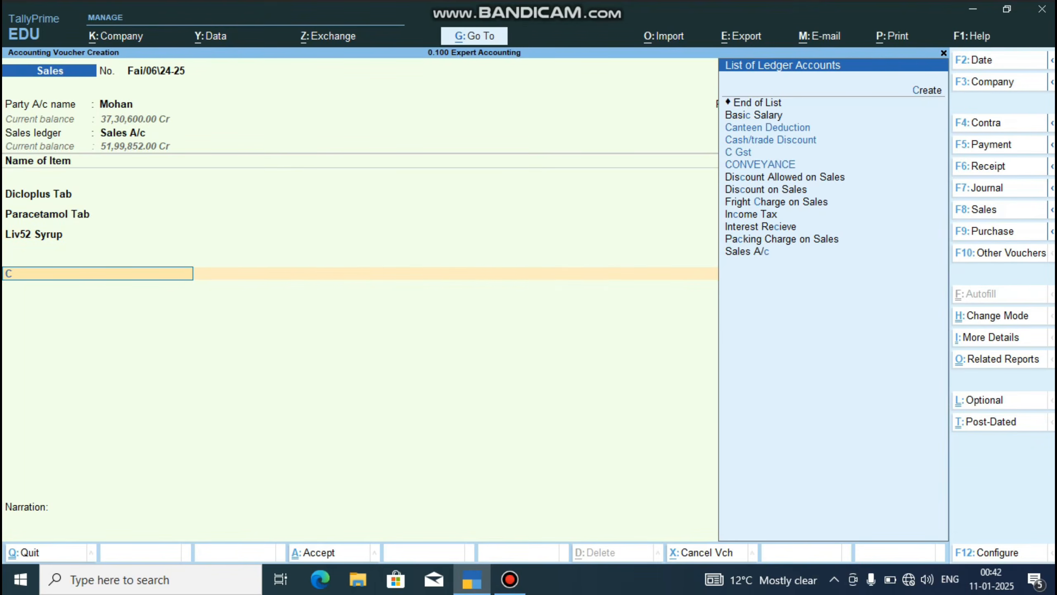
key(Down)
key(Down)
key(Down)
key(Down)
key(Up)
key(Return)
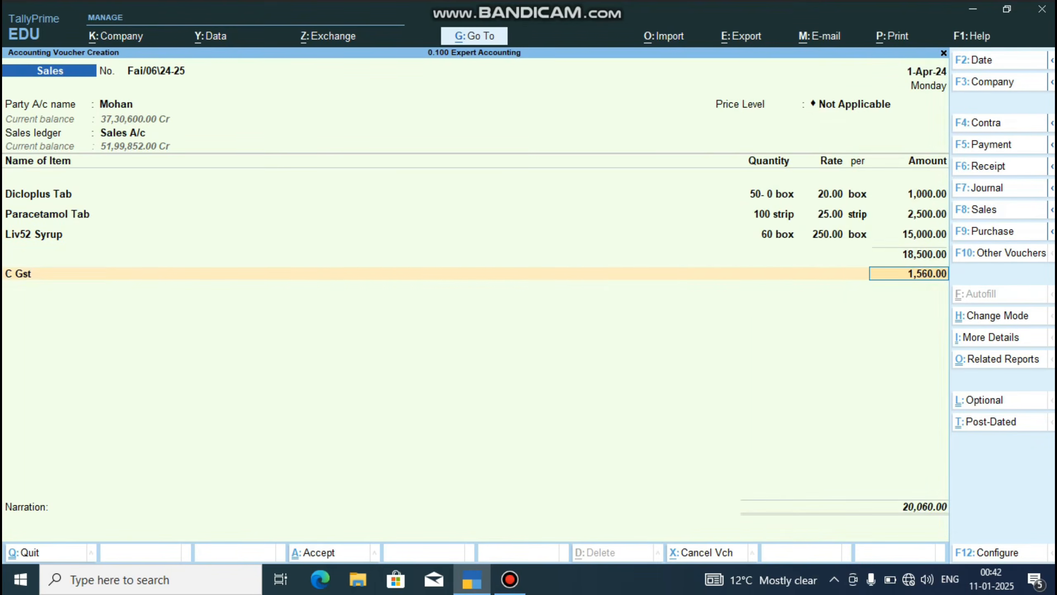
key(Return)
text(S)
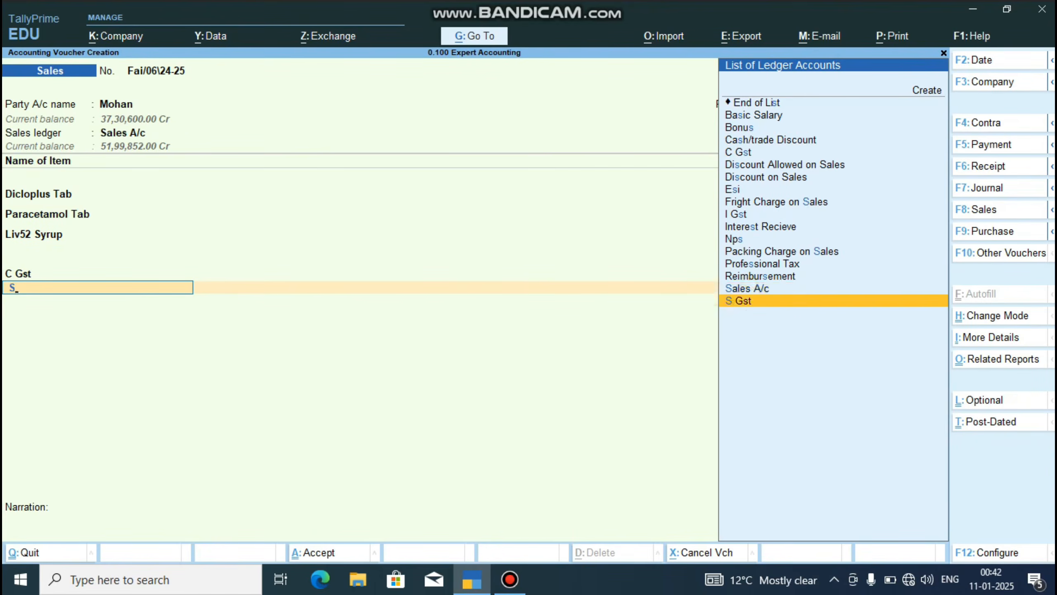
key(Return)
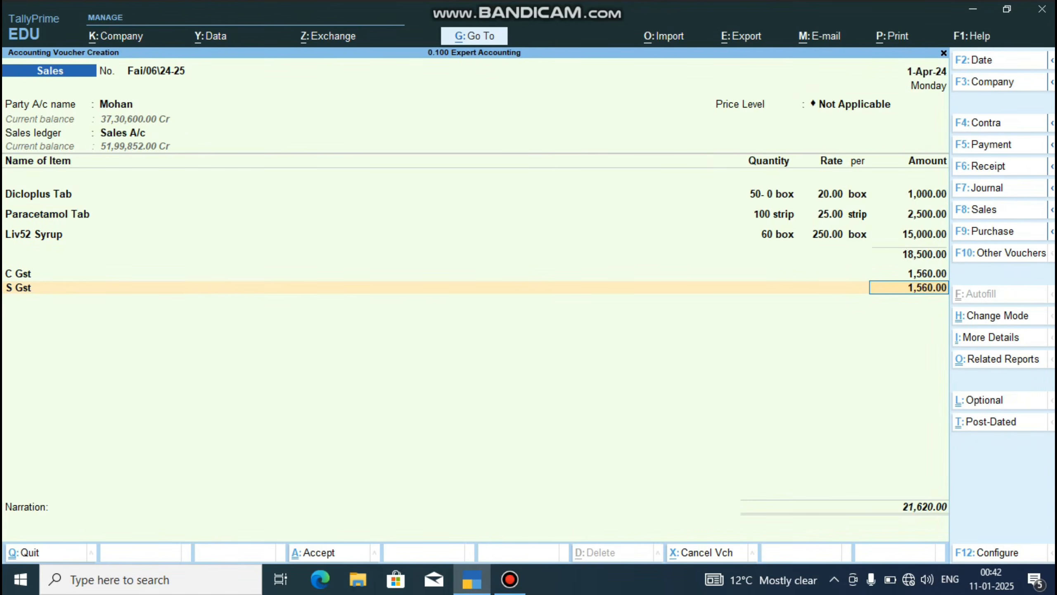
Allocate the full sales amount to a New Ref in the party's bill-wise details and save the voucher without narration.
key(Return)
key(Return)
key(Return)
key(Return)
key(Return)
key(Return)
key(Return)
key(Return)
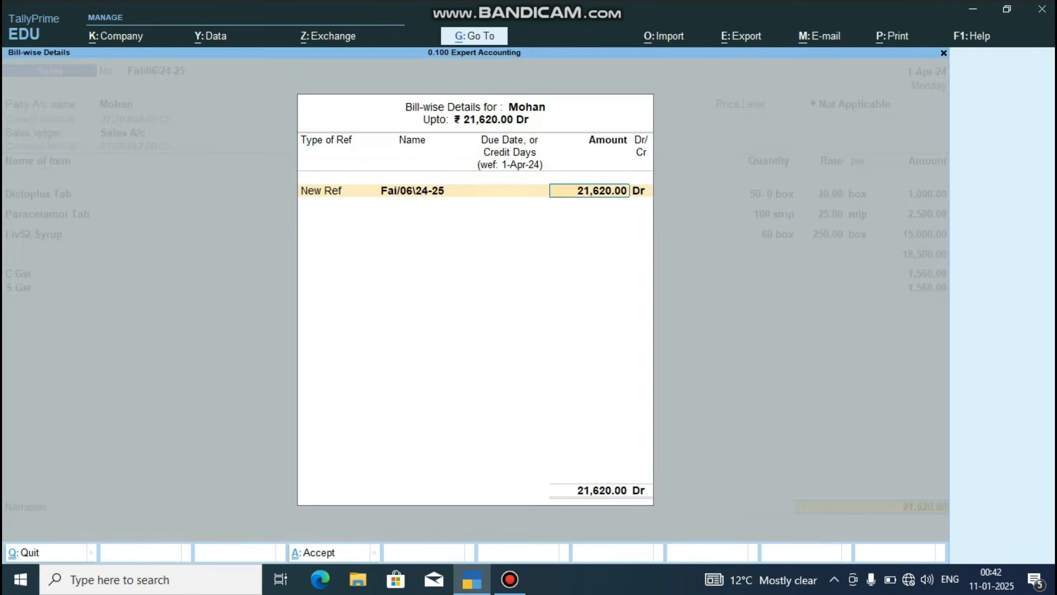
key(Return)
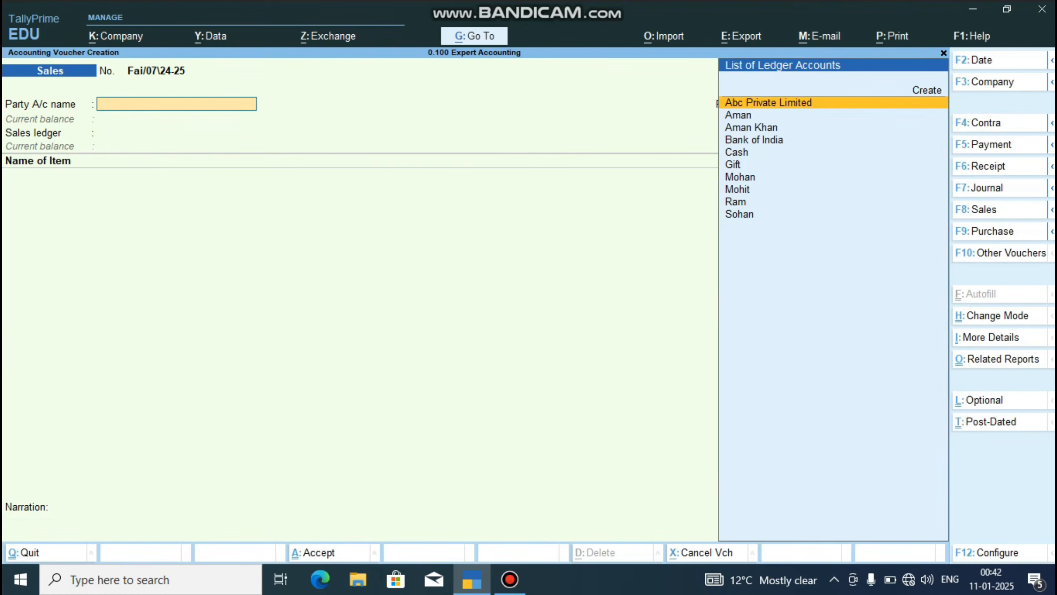
Reopen the last saved sales voucher for printing and review the print configuration of its tax invoice.
key(Page_Up)
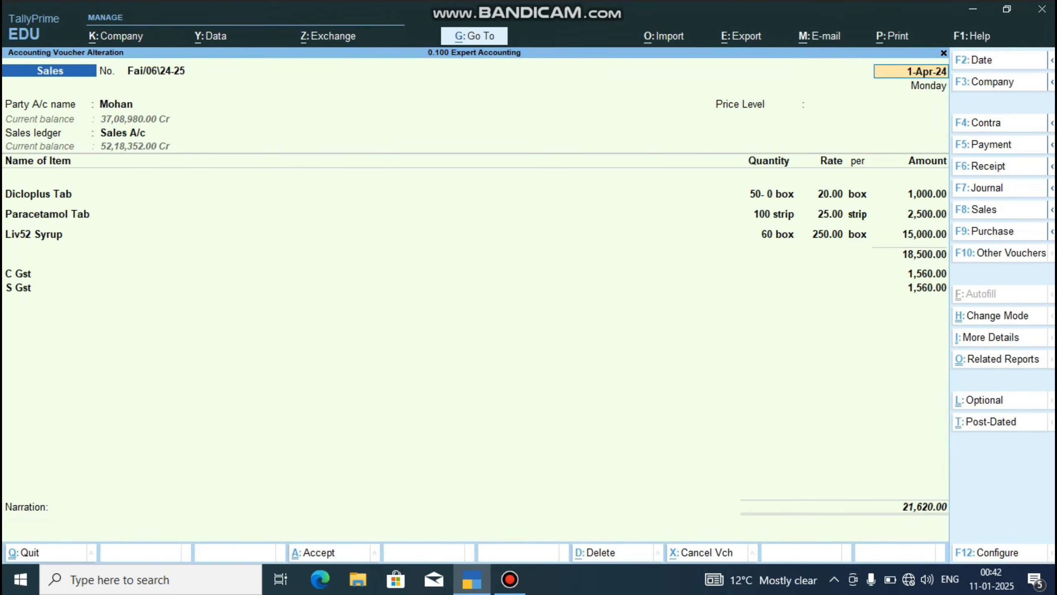
key(ctrl)
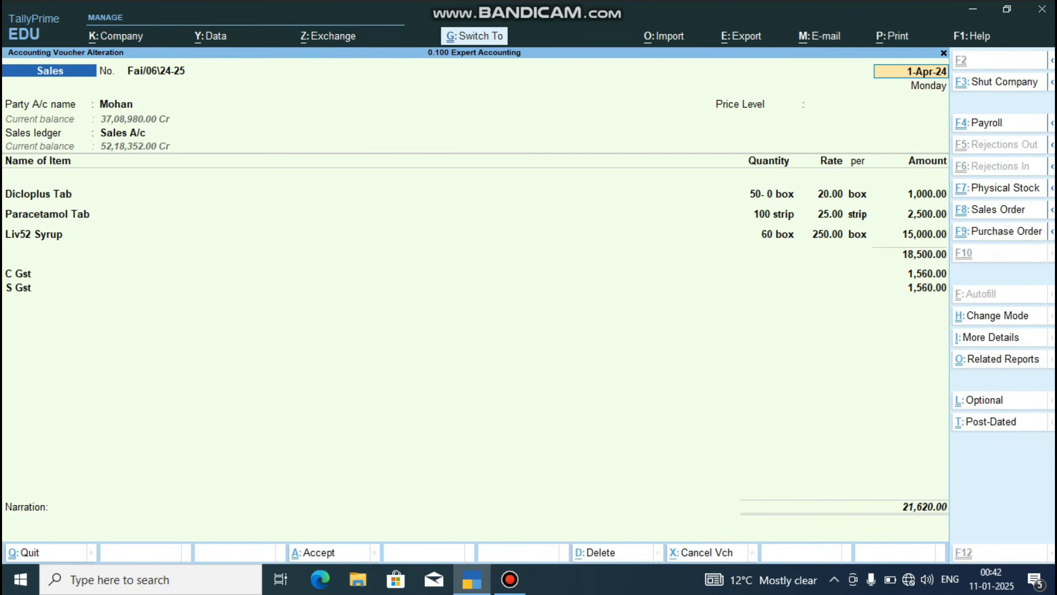
key(ctrl+p)
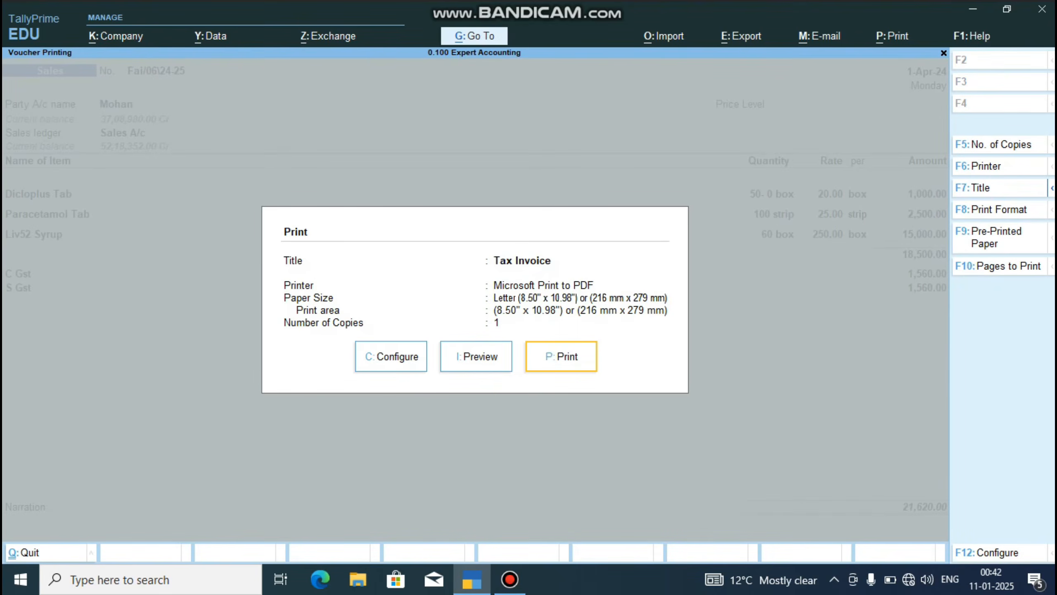
key(Left)
key(Left)
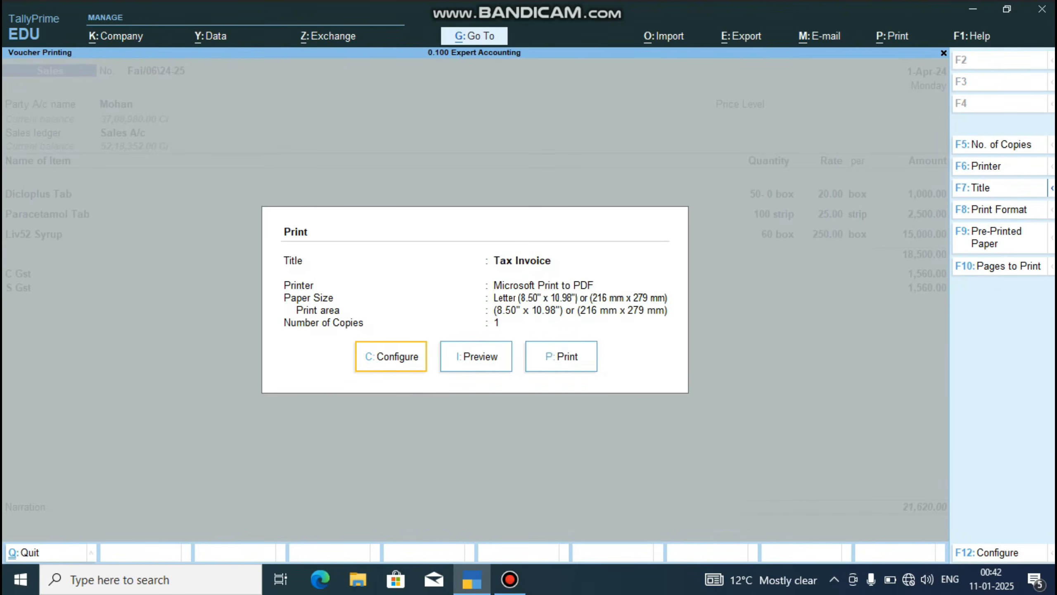
key(Return)
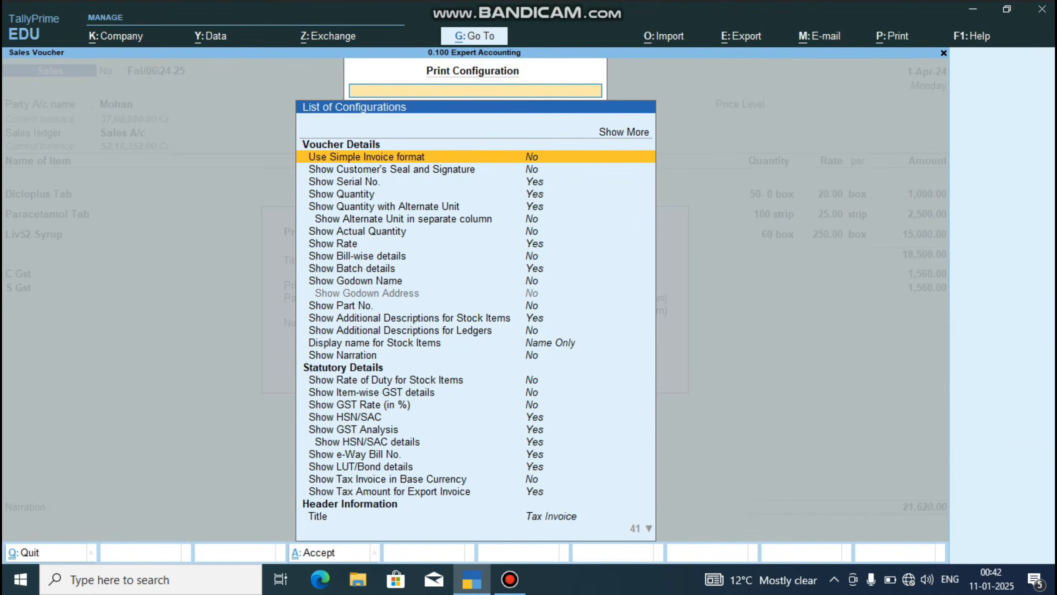
key(Escape)
key(Right)
key(Right)
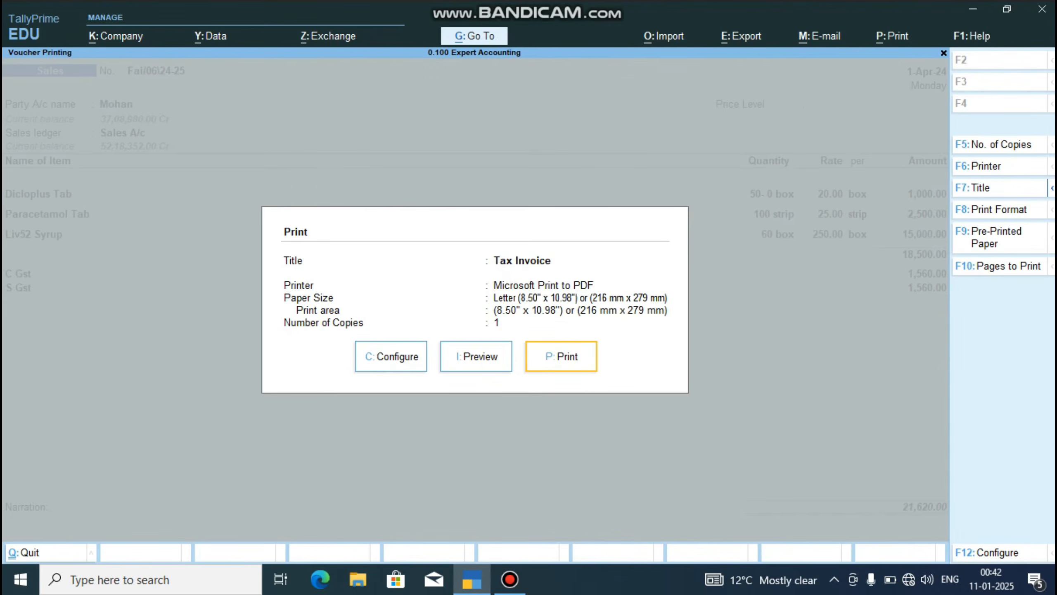
Preview the tax invoice enlarged and examine the batch, manufacturing and expiry details, GST amounts and tax summary on both pages.
key(Left)
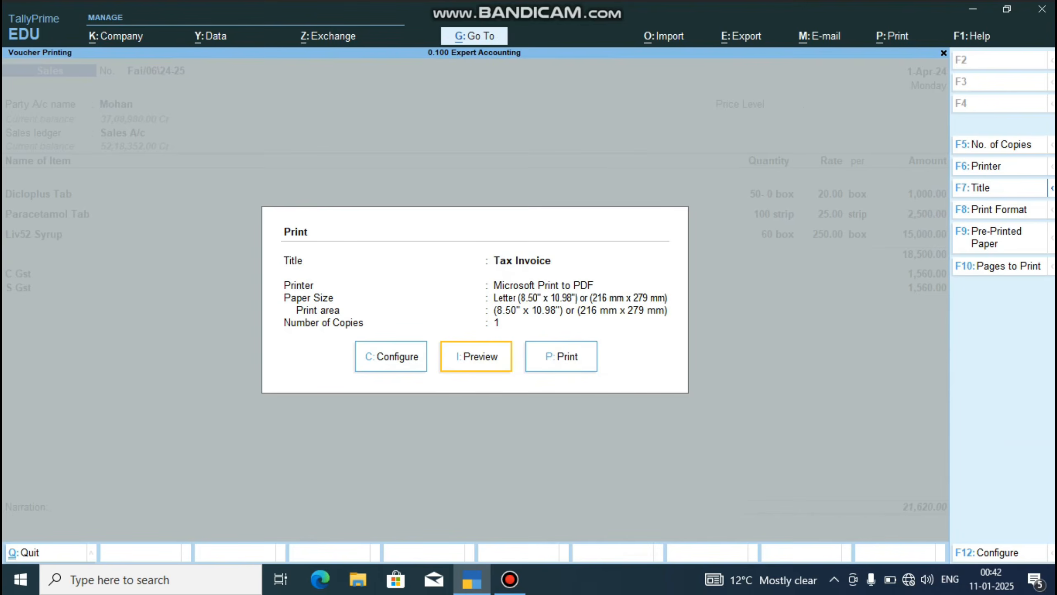
key(Return)
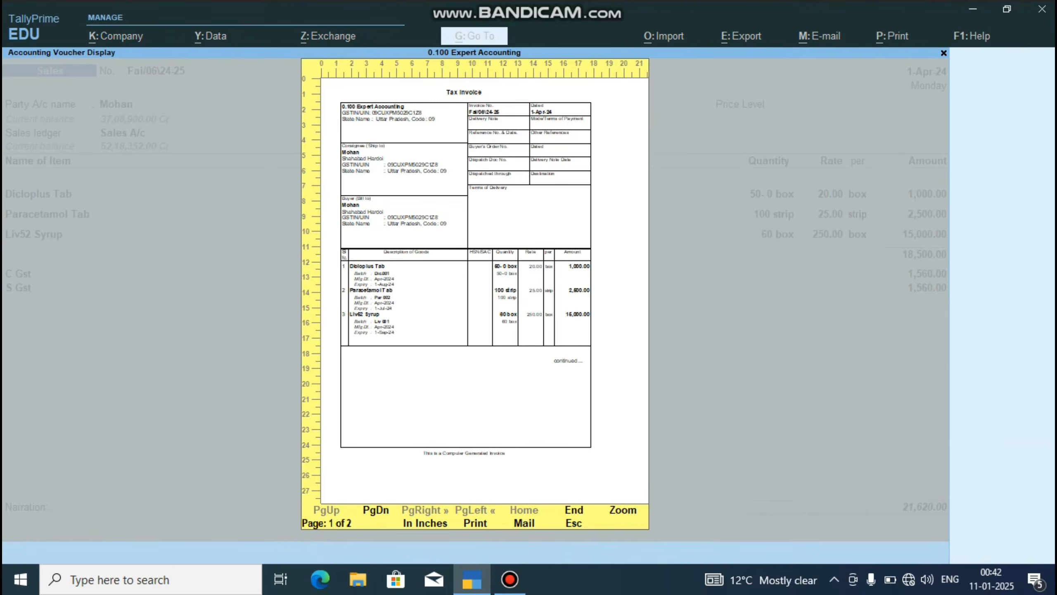
key(alt+z)
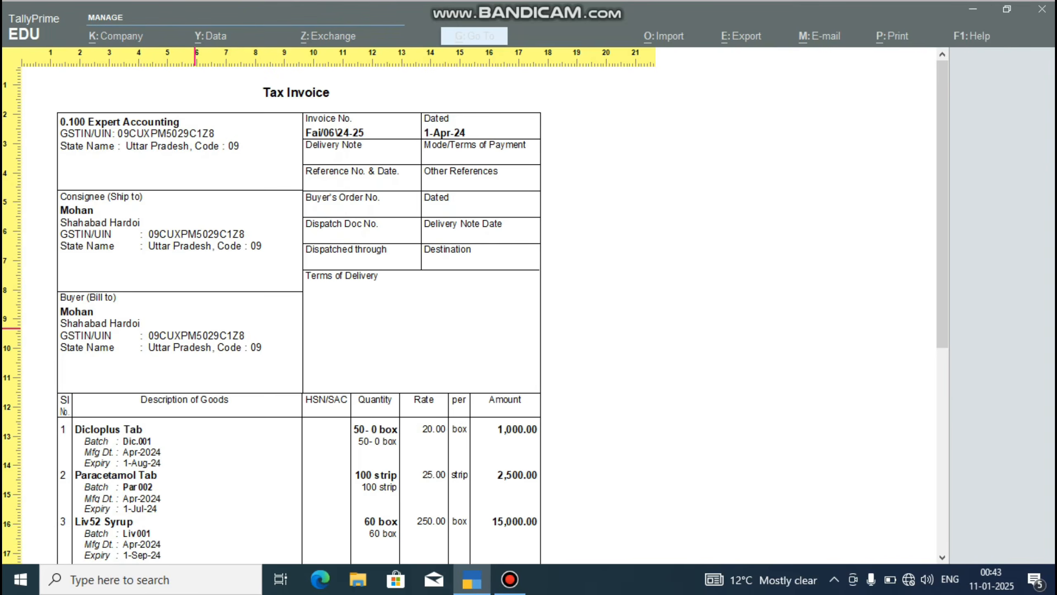
scroll(195, 329, down, 2)
scroll(194, 328, down, 1)
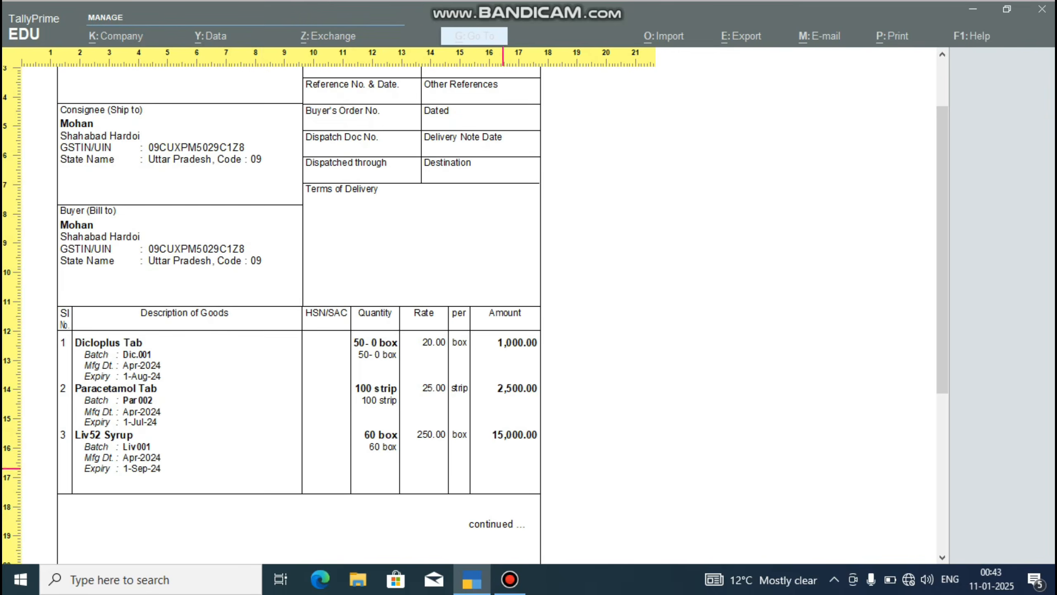
scroll(507, 528, down, 8)
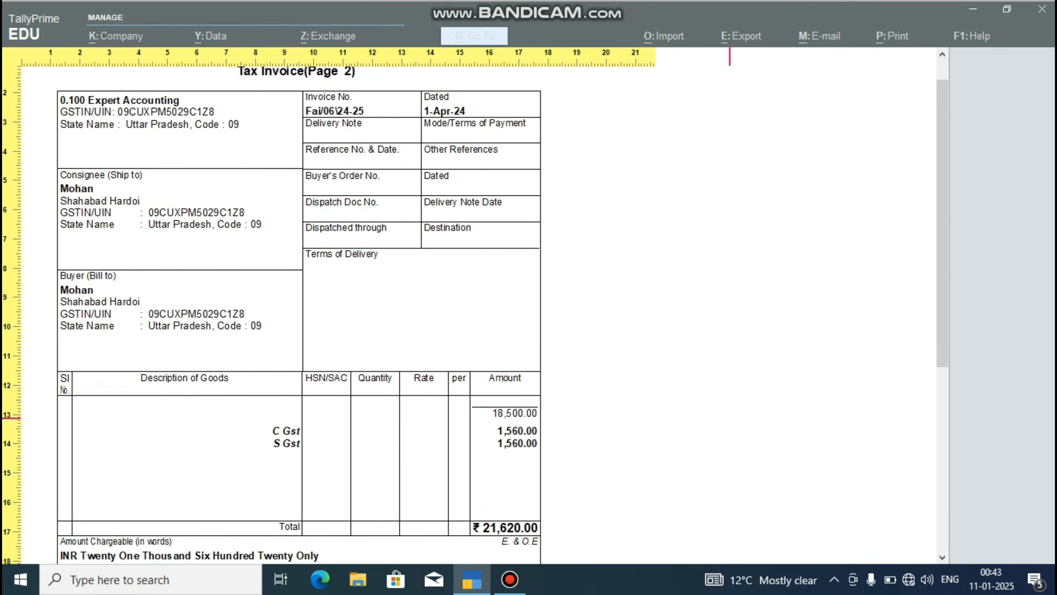
scroll(729, 417, down, 1)
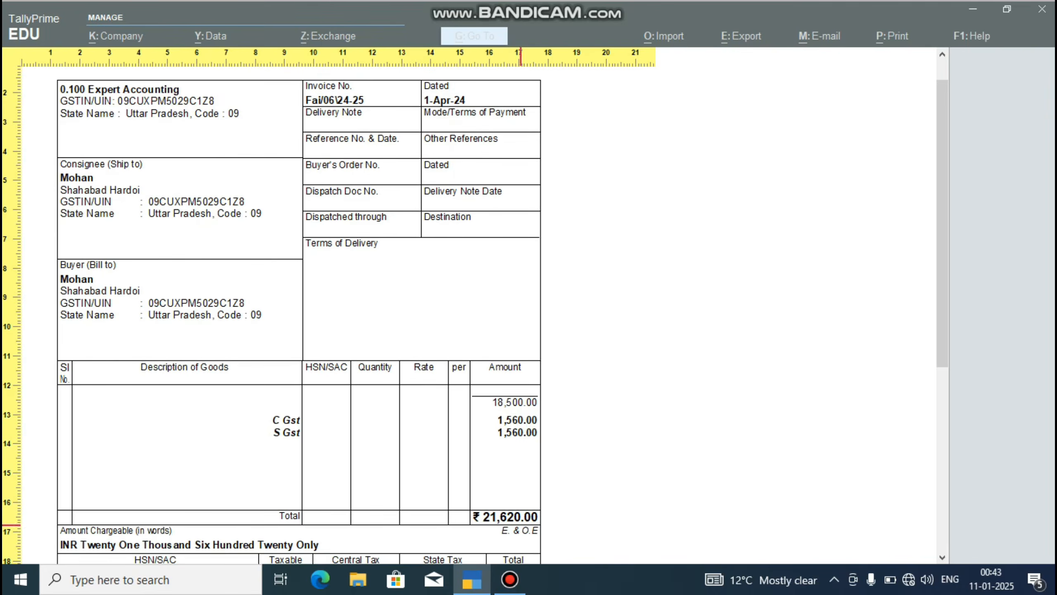
scroll(584, 487, down, 1)
scroll(584, 487, down, 4)
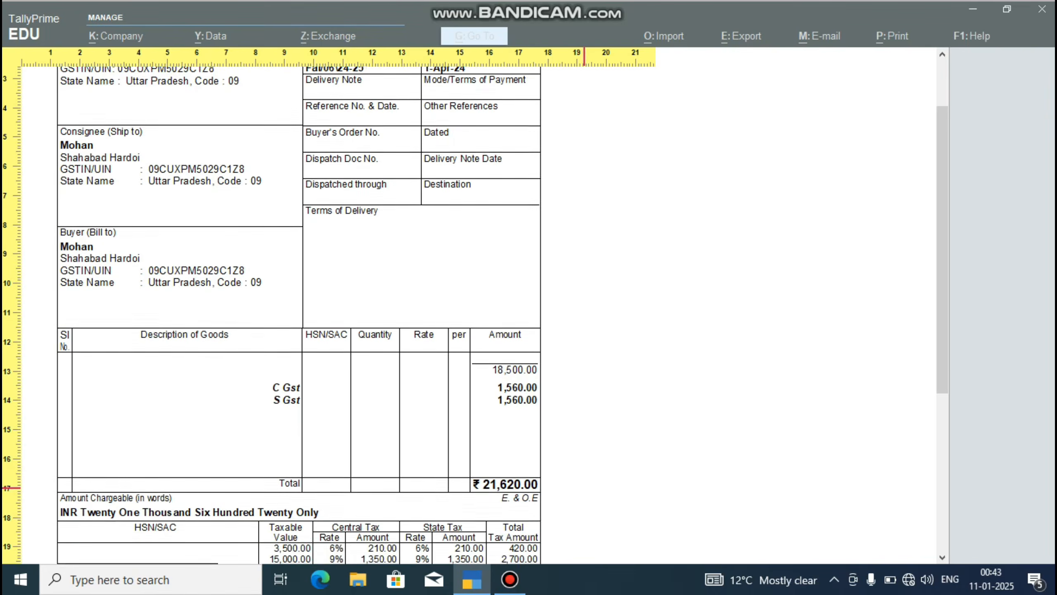
scroll(584, 487, down, 7)
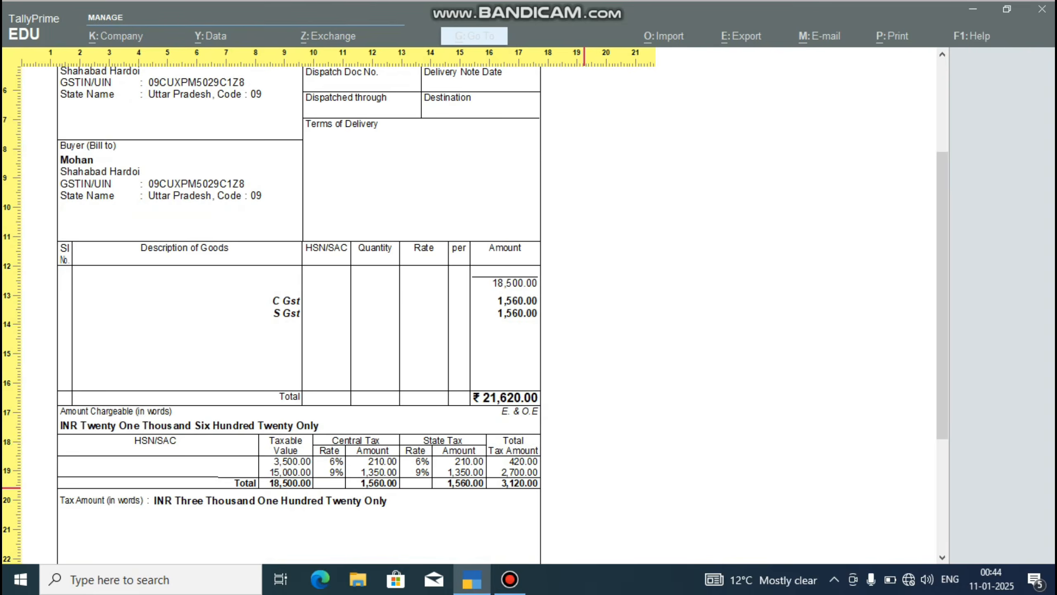
Leave the invoice preview and the reopened voucher, and start a new sales voucher from the Gateway of Tally.
key(Escape)
key(Escape)
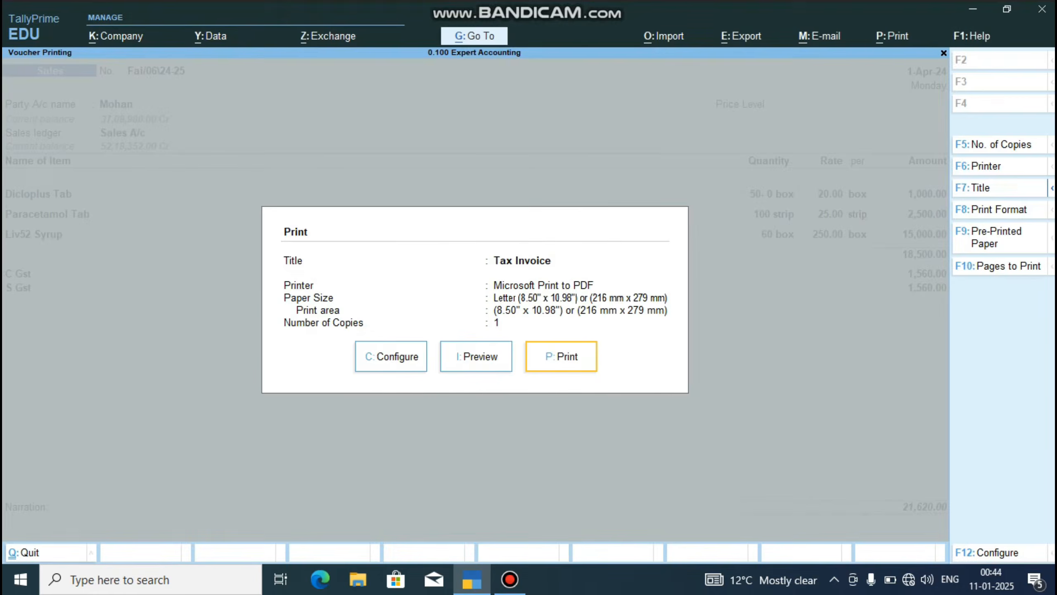
key(Escape)
key(Escape)
key(y)
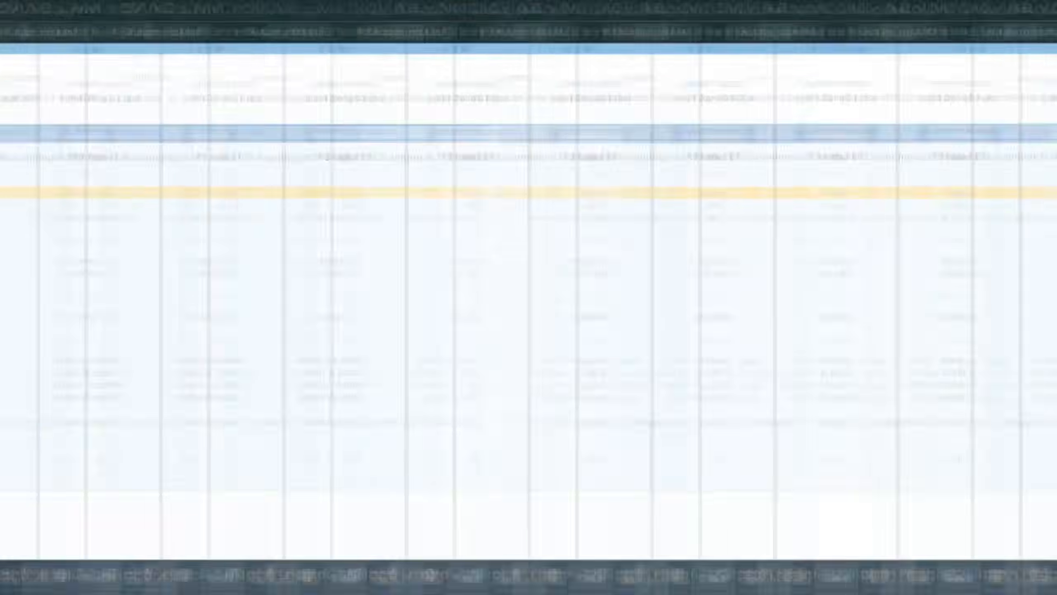
key(Escape)
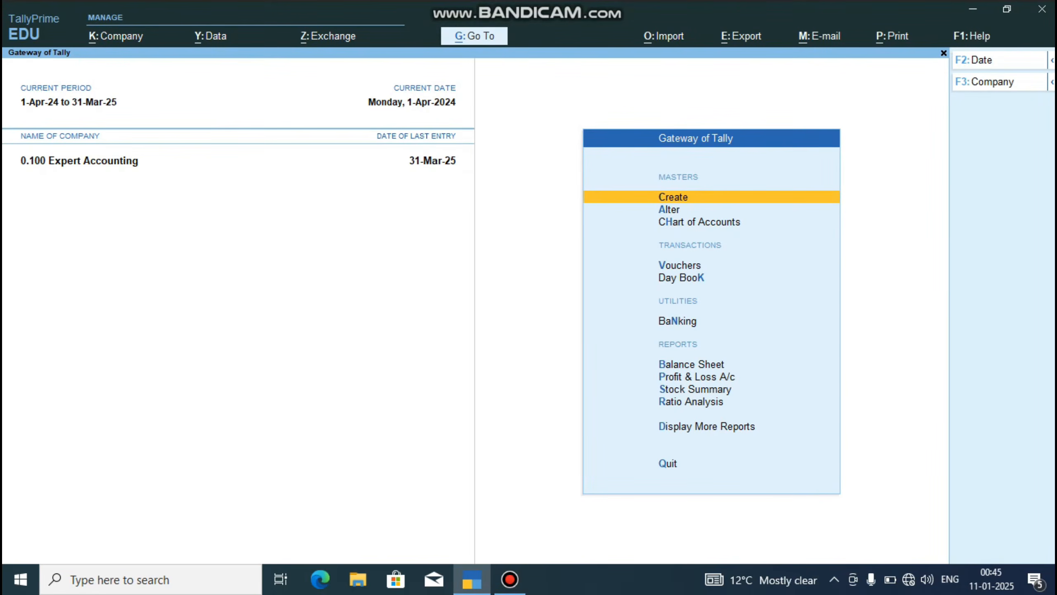
key(Down)
key(Down)
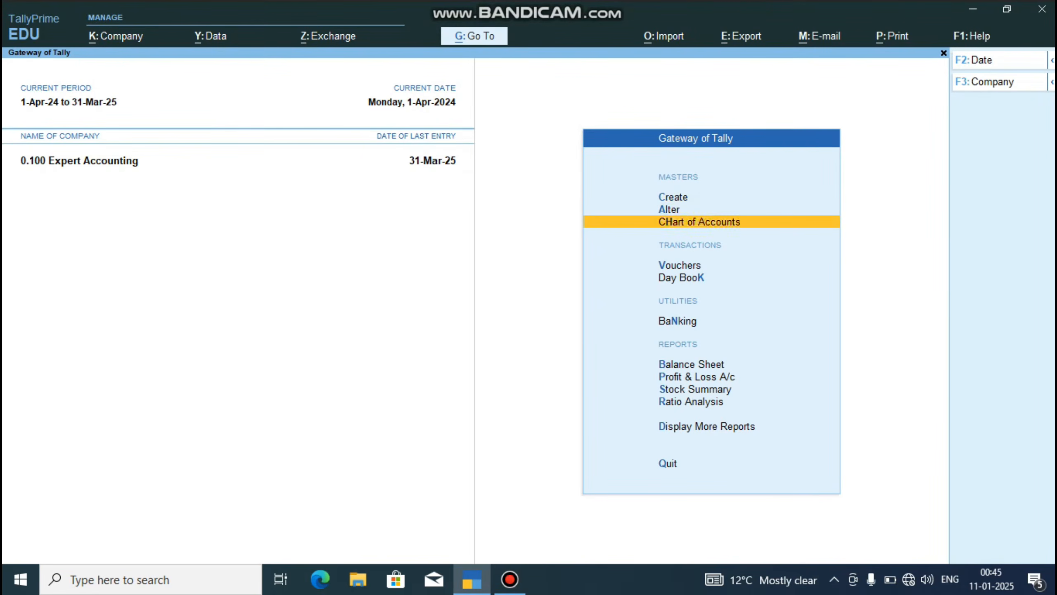
key(Down)
key(Return)
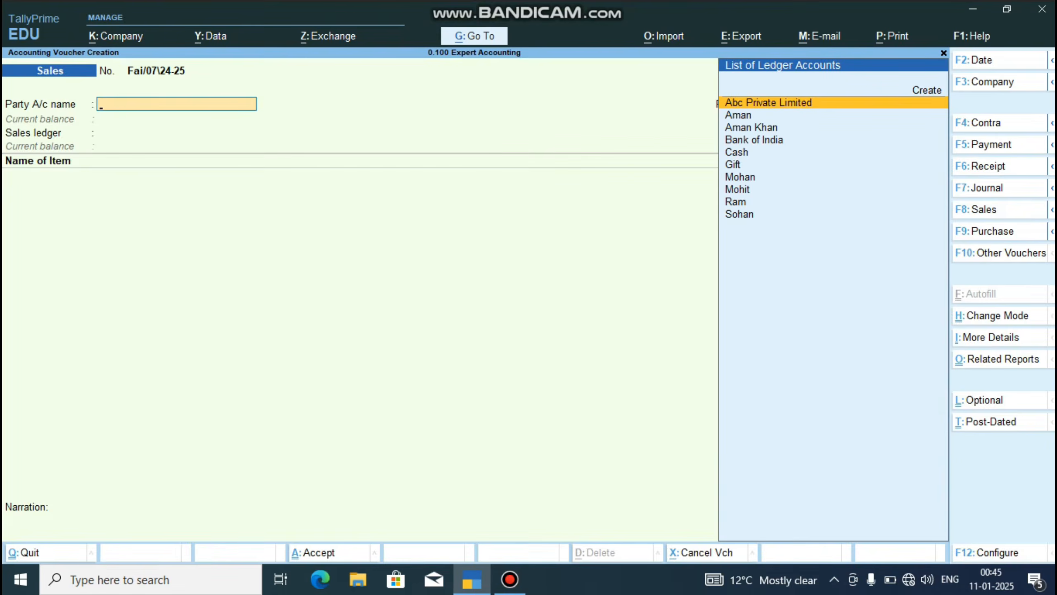
Select the same party as in the previous sale, accept the default dispatch and party details, and choose the Sales A/c ledger.
key(Down)
key(Down)
key(Down)
key(Down)
key(Down)
key(Down)
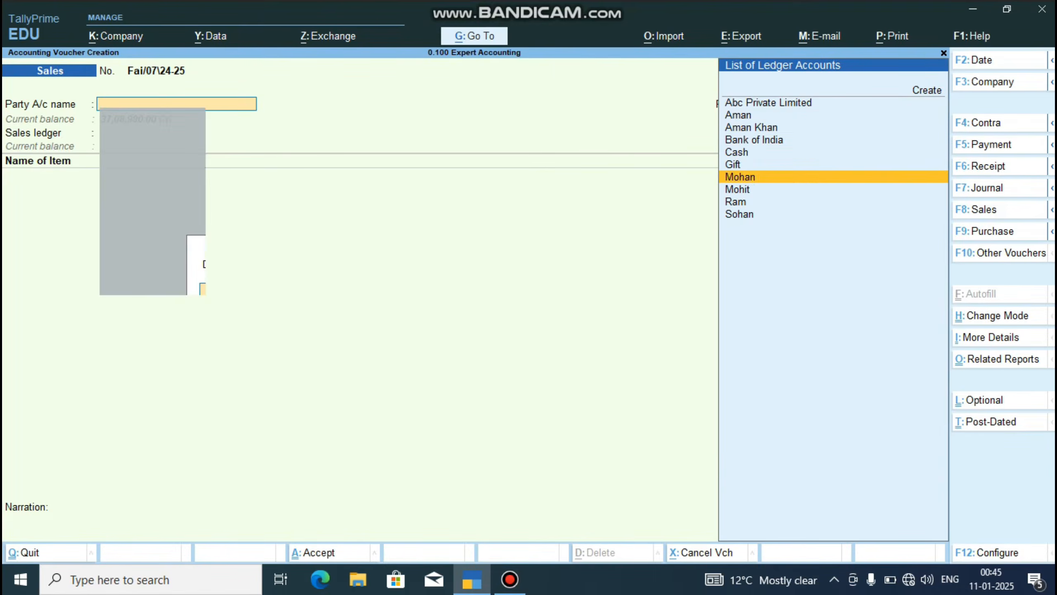
key(Return)
key(Return)
key(Return)
key(Return)
key(Return)
key(Return)
key(Return)
key(Return)
key(Return)
key(Return)
key(Return)
key(Return)
key(Return)
key(Return)
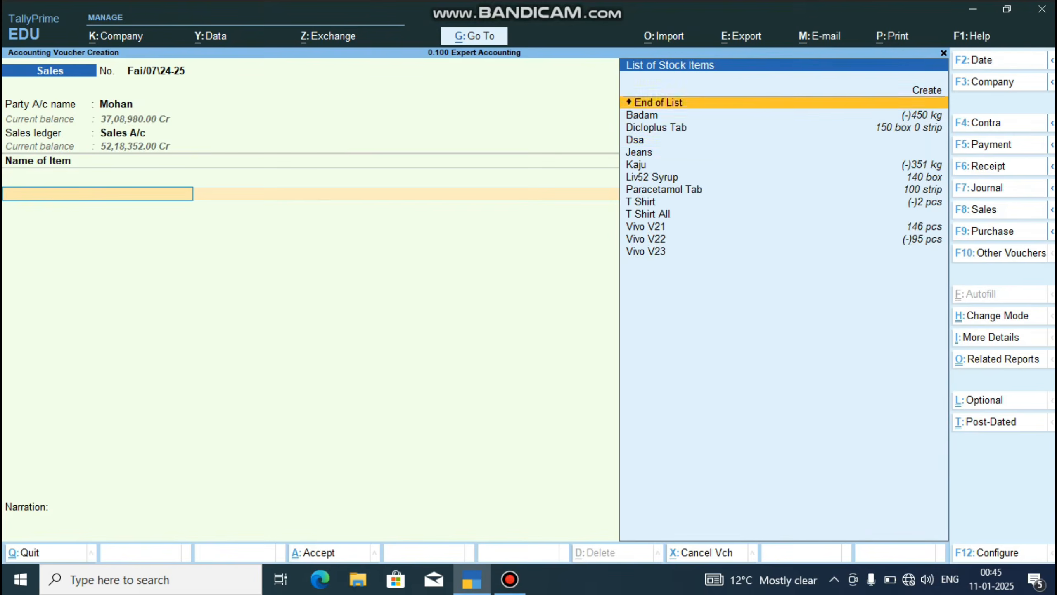
Add Dicloplus Tab to the sales voucher with order number Not Applicable, godown Hardoi and batch Dic.001.
key(Down)
key(Down)
key(Down)
key(Down)
key(Up)
key(Up)
key(Return)
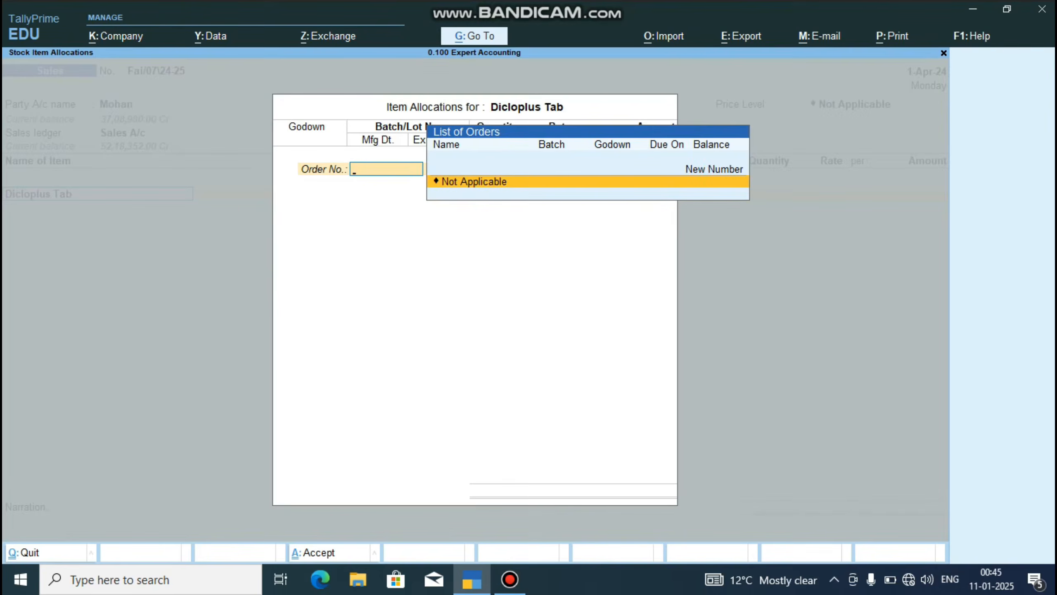
key(Return)
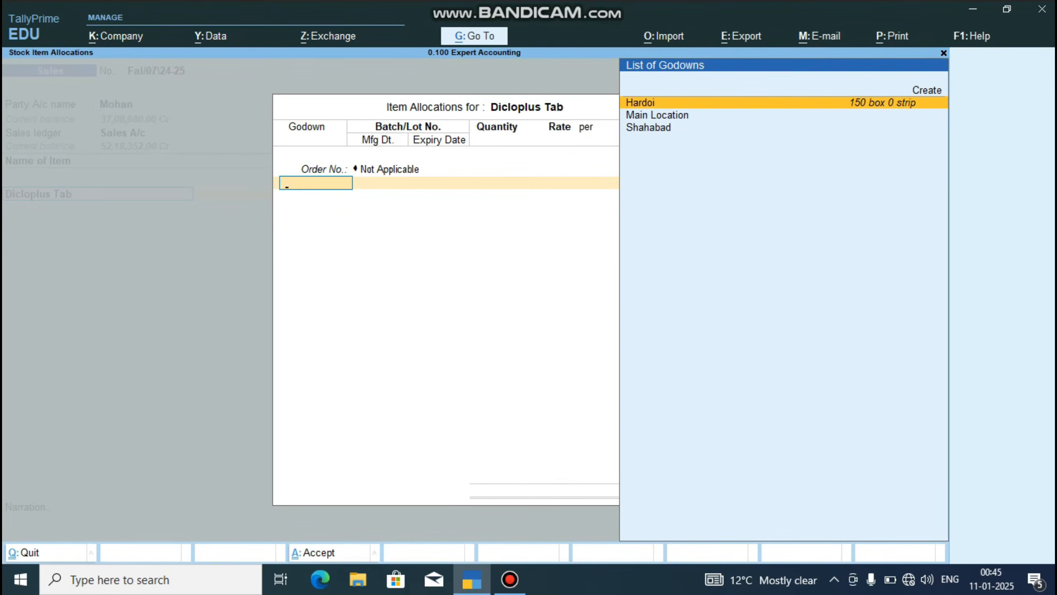
key(Return)
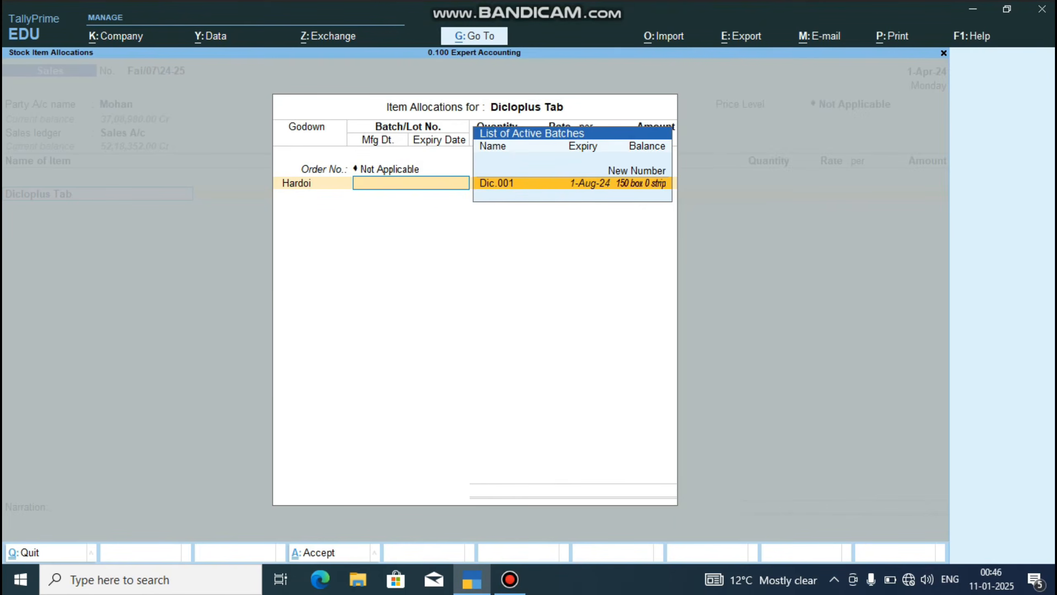
key(Return)
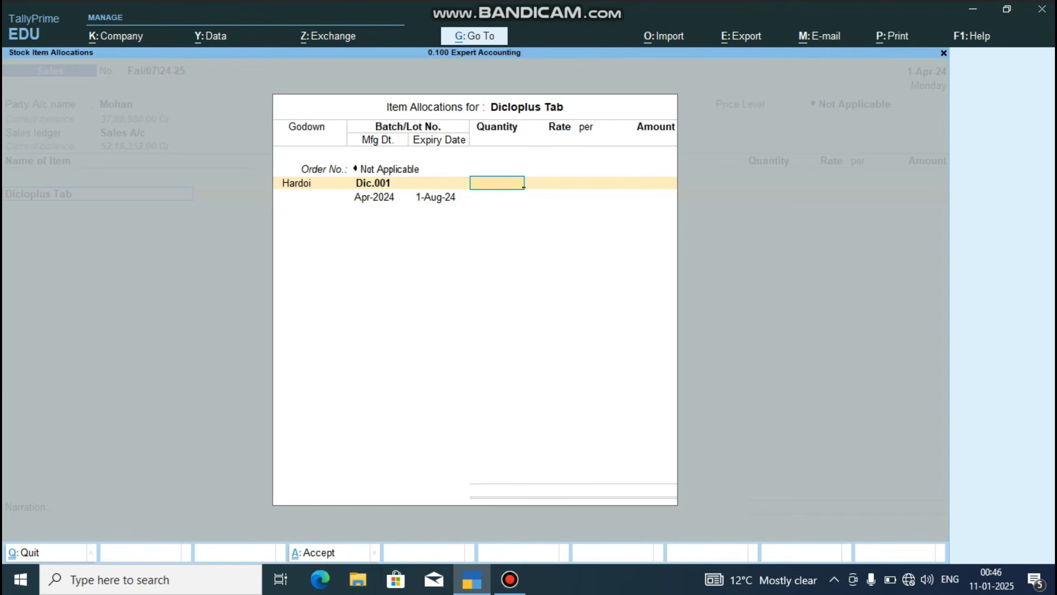
Back out of the Dicloplus Tab allocation and change the voucher date to 1 September.
key(BackSpace)
key(BackSpace)
key(BackSpace)
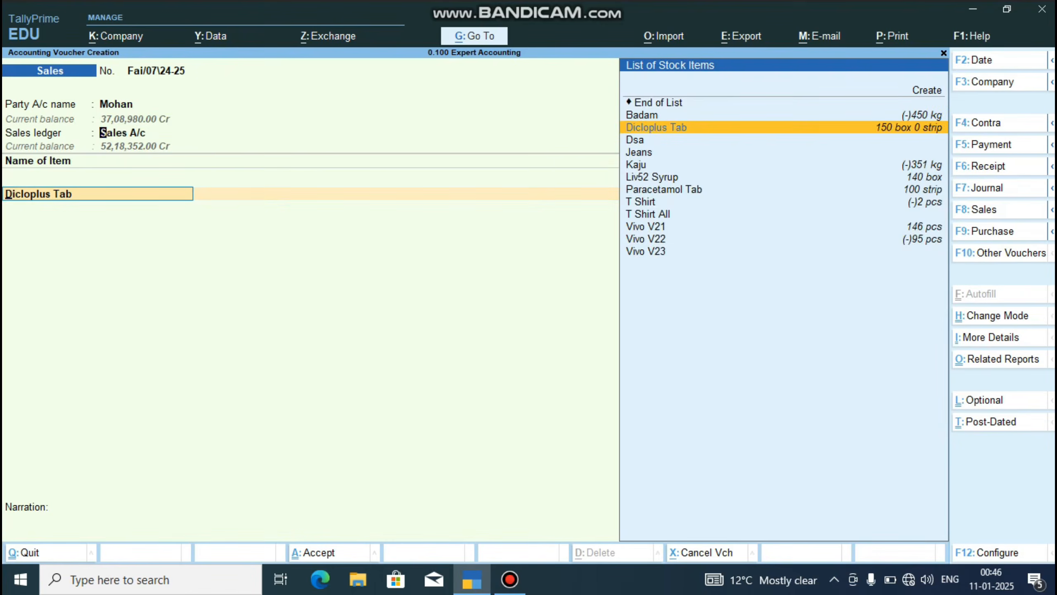
key(BackSpace)
key(F2)
text(1 sep)
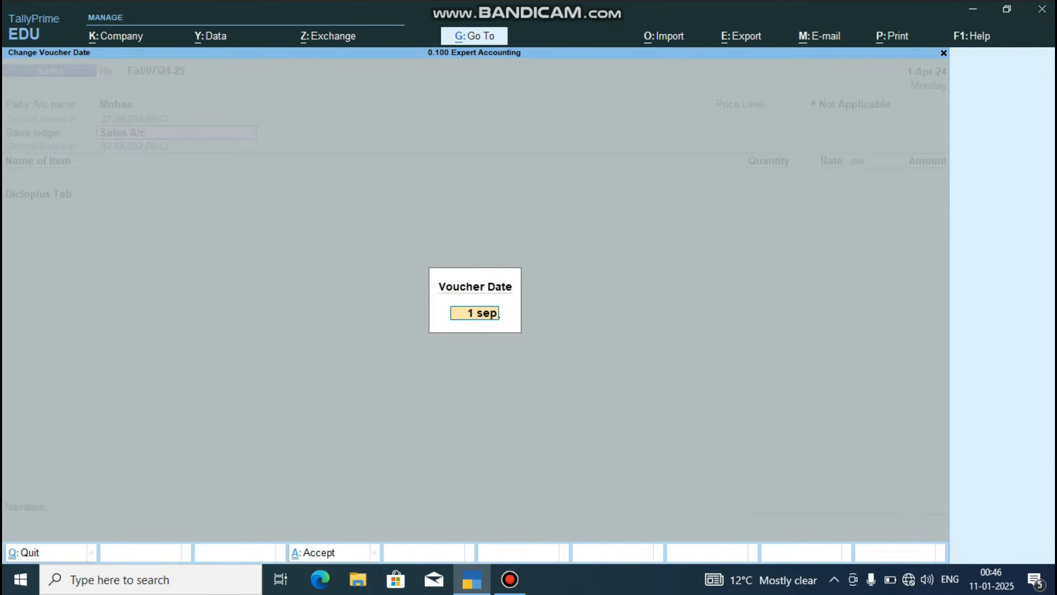
key(Return)
key(Return)
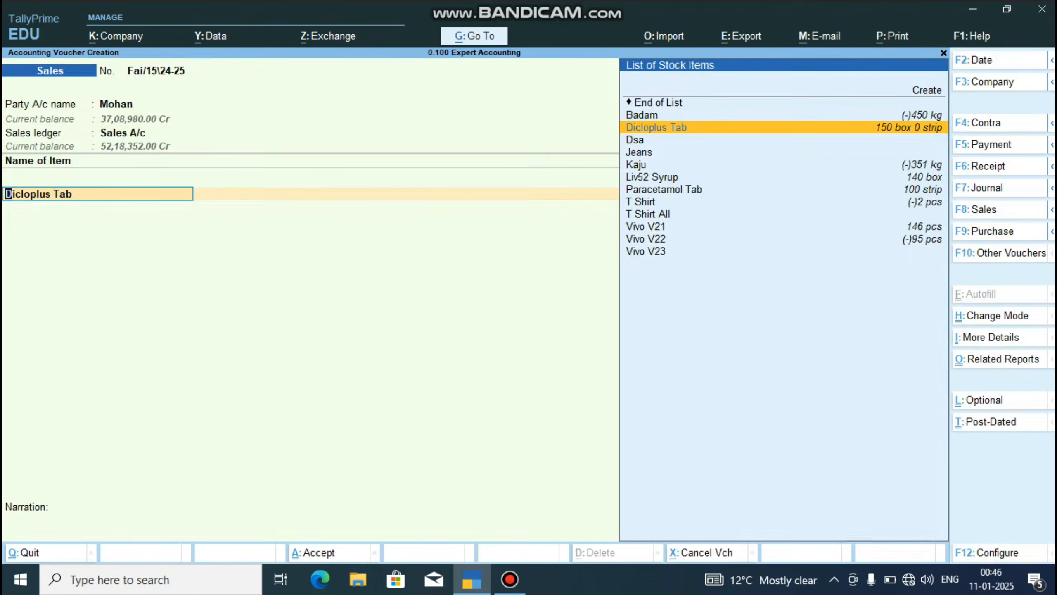
Recheck the Dicloplus Tab batch allocation under the new voucher date and discard the unsaved sales voucher.
key(Return)
key(Return)
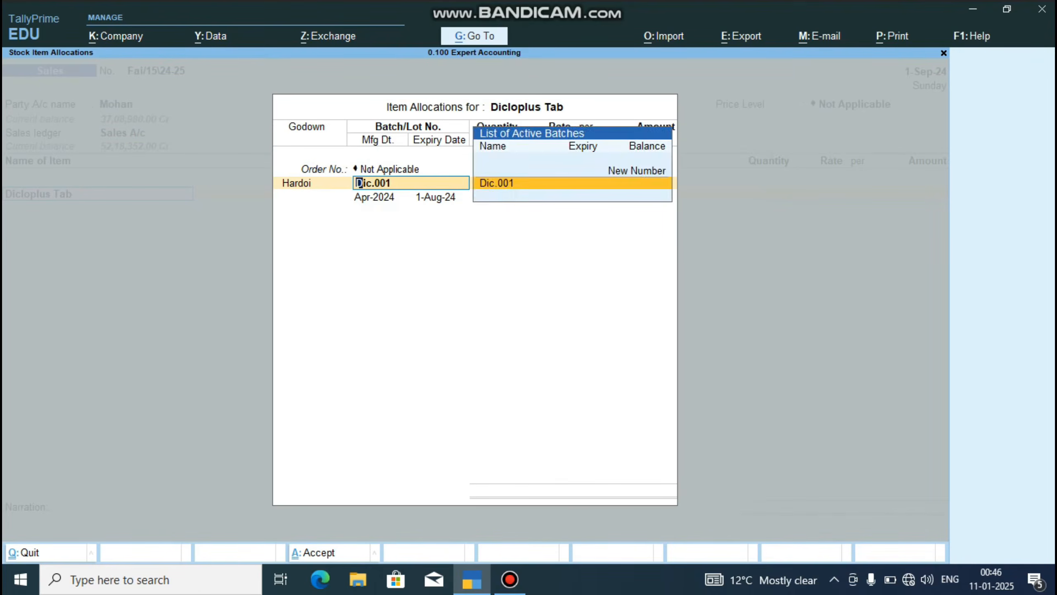
key(BackSpace)
key(Escape)
key(y)
key(BackSpace)
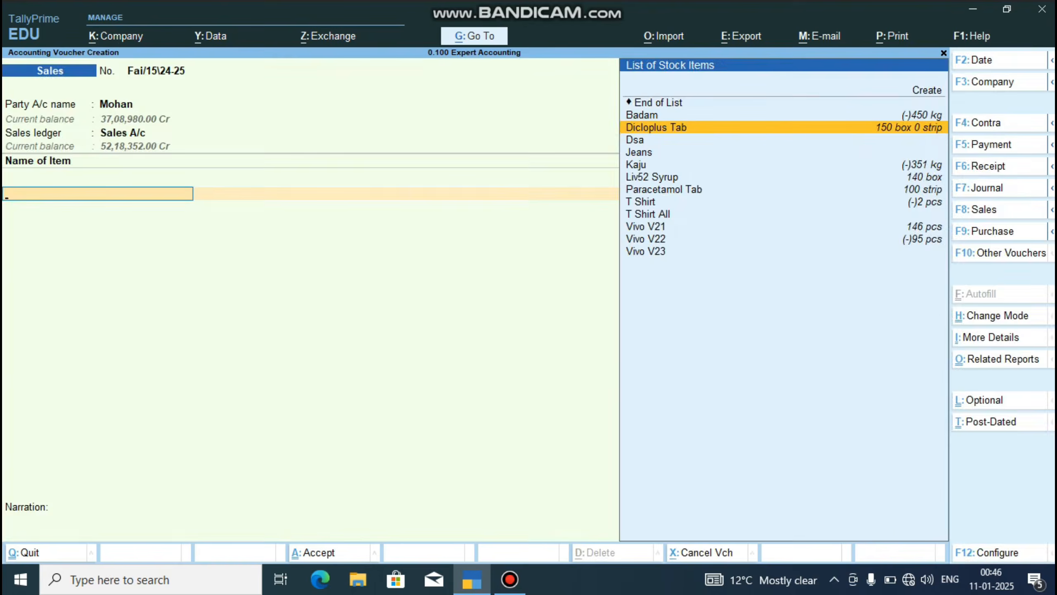
key(Escape)
key(y)
Start a new sales voucher for the same party and accept the default dispatch and party details.
key(Return)
key(Down)
key(Down)
key(Down)
key(Down)
key(Down)
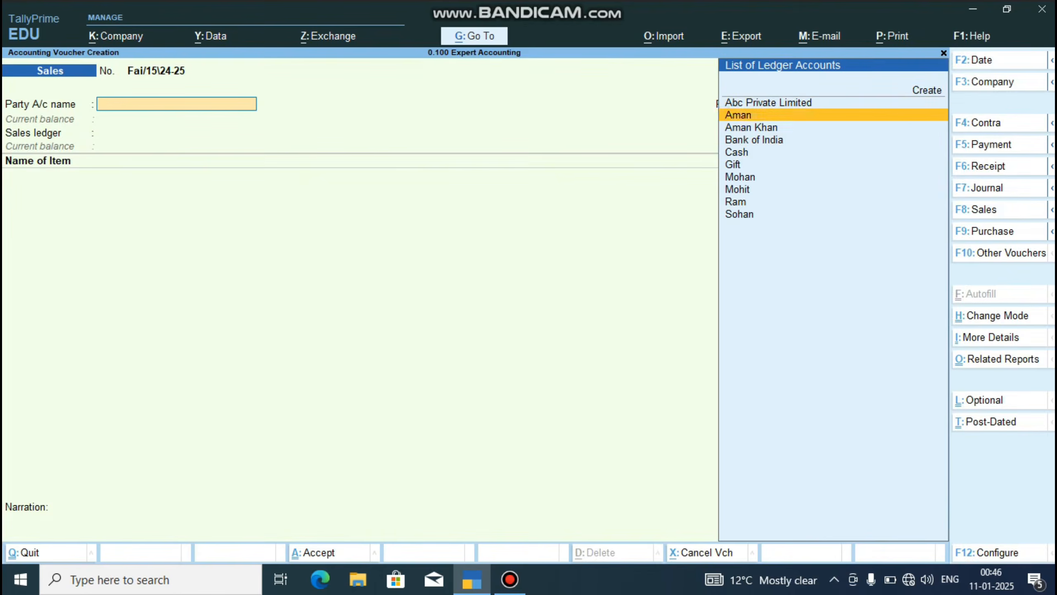
key(Down)
key(Return)
key(Return)
key(Return)
key(Return)
key(Return)
key(Return)
key(Return)
key(Return)
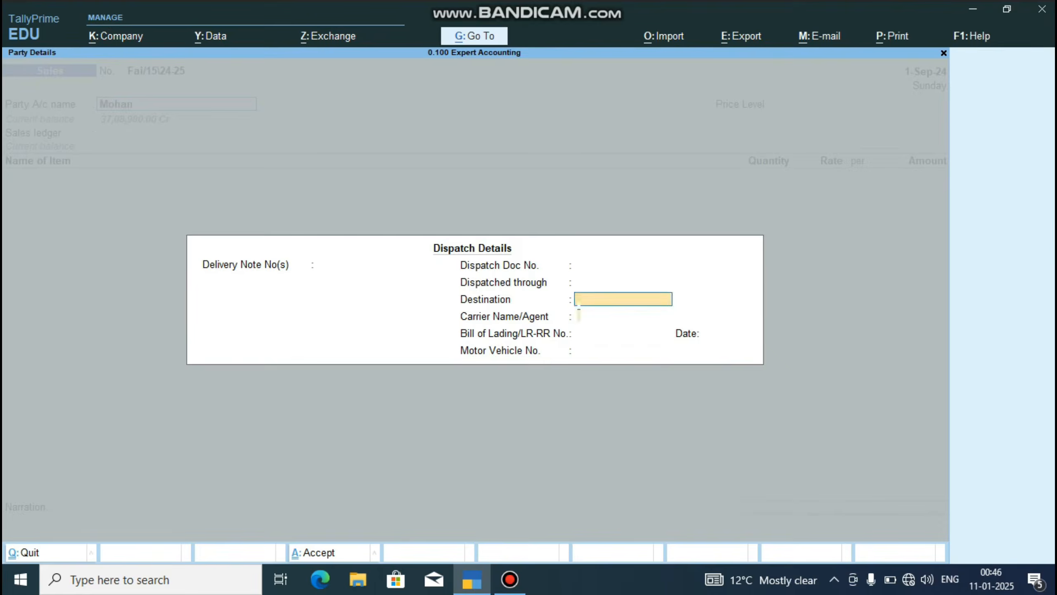
key(Return)
key(Return)
key(Return)
key(Return)
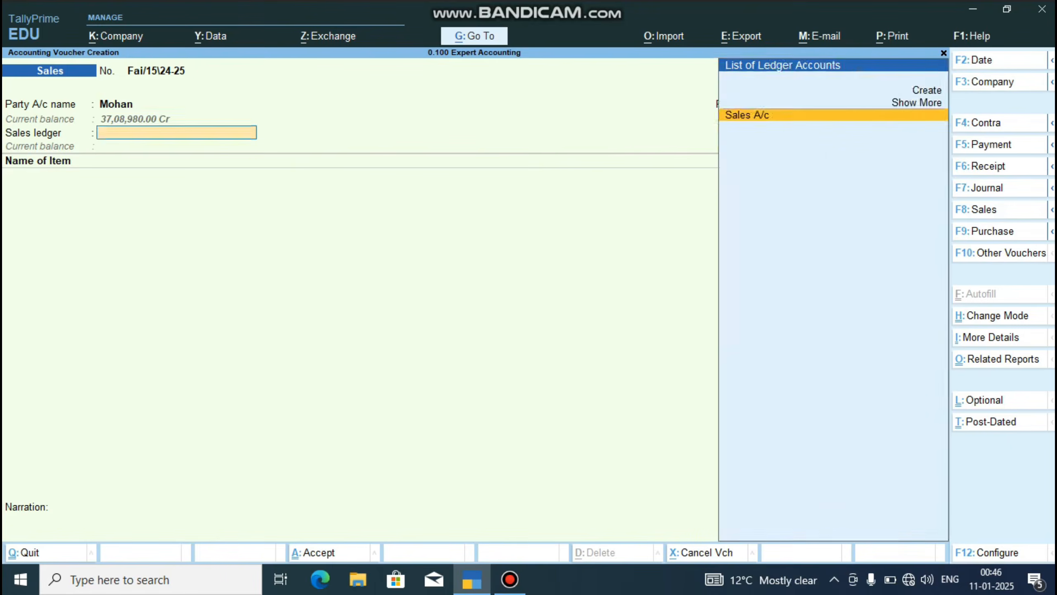
Check which batches of Dicloplus Tab are available in godown Hardoi for a Sales A/c sale with order number Not Applicable.
key(Down)
key(Down)
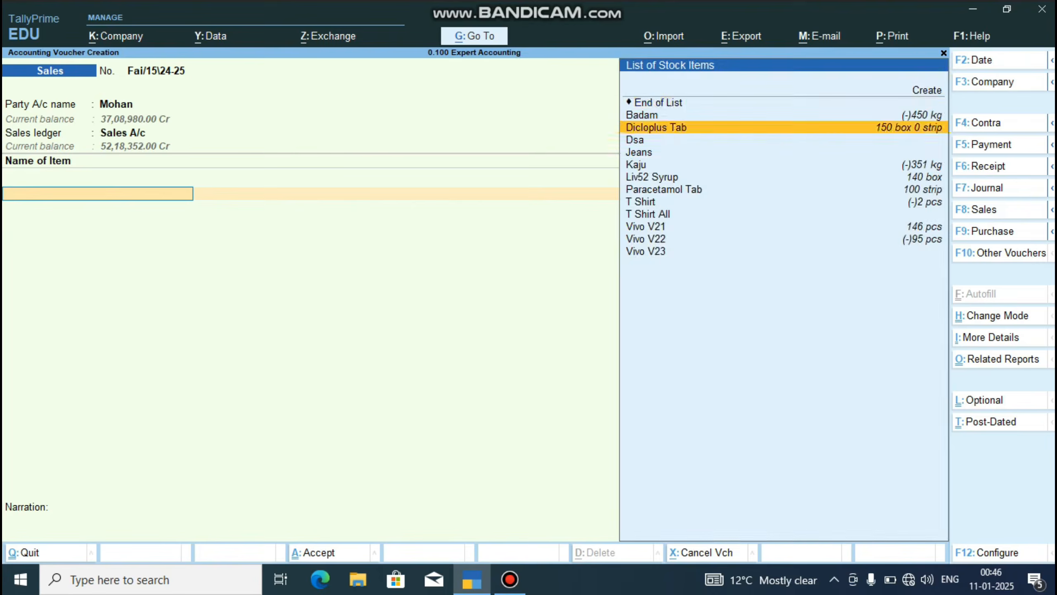
key(Return)
key(Return)
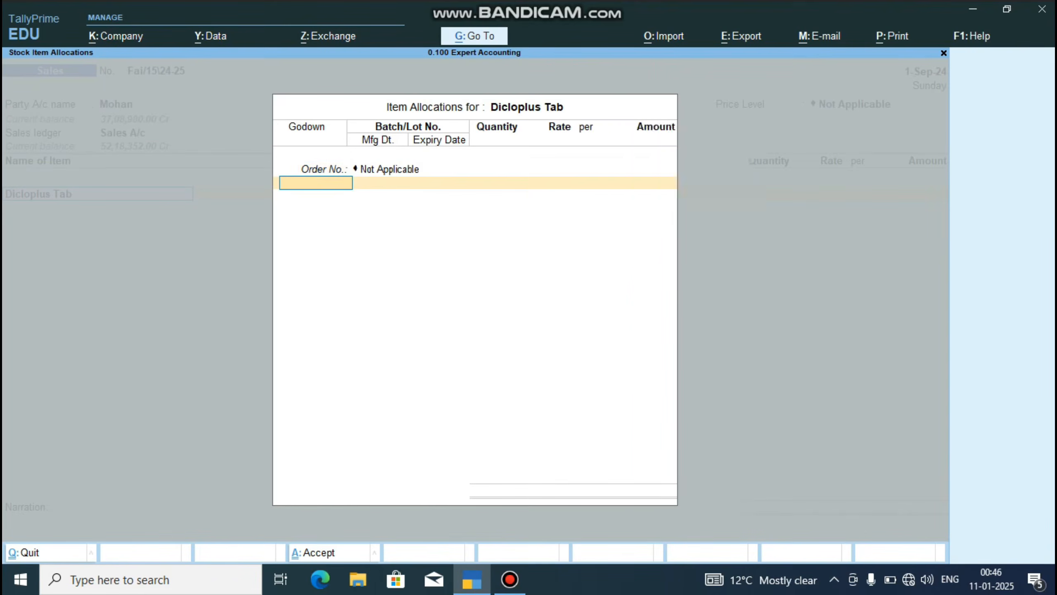
key(Down)
key(Return)
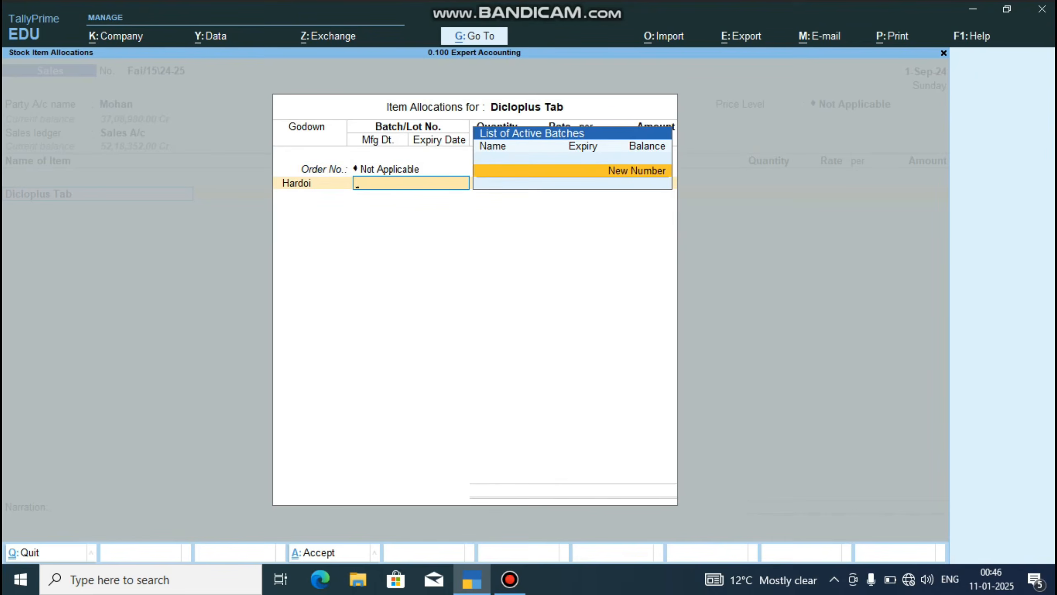
key(Return)
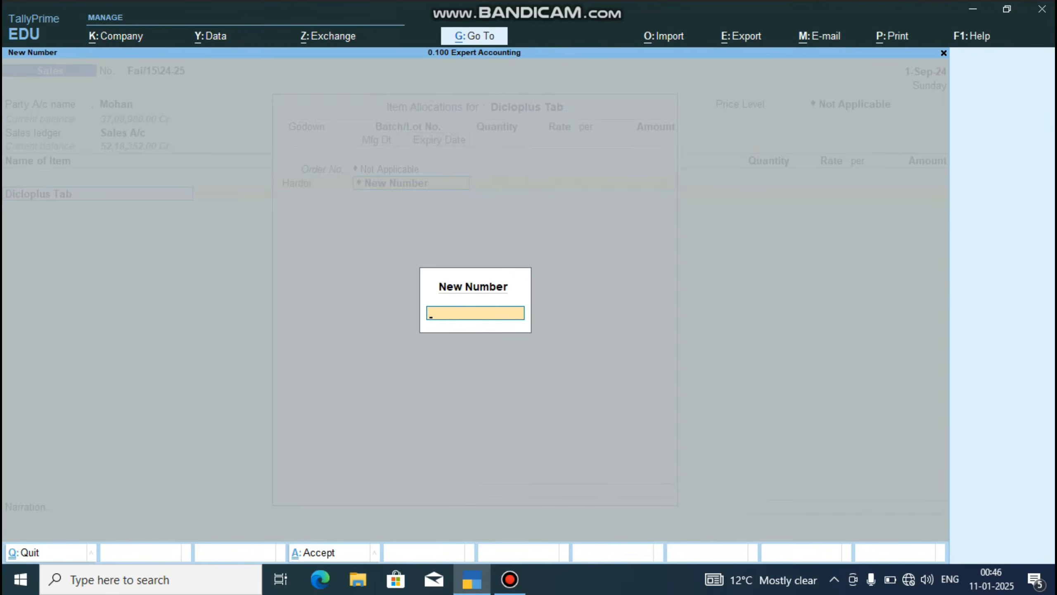
key(Escape)
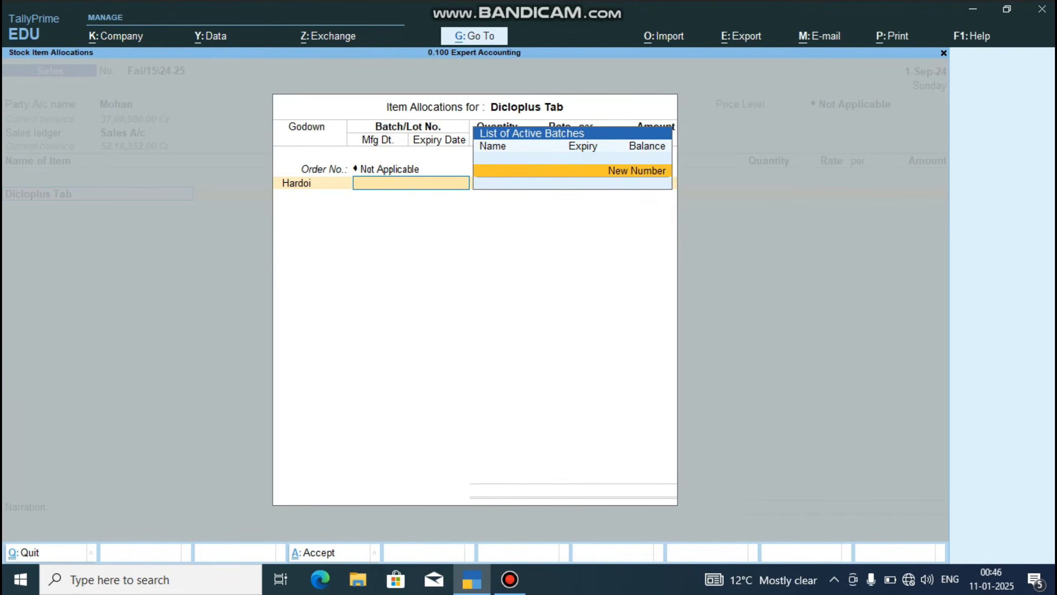
Back out of the Dicloplus Tab allocation and discard the unsaved sales voucher.
key(Escape)
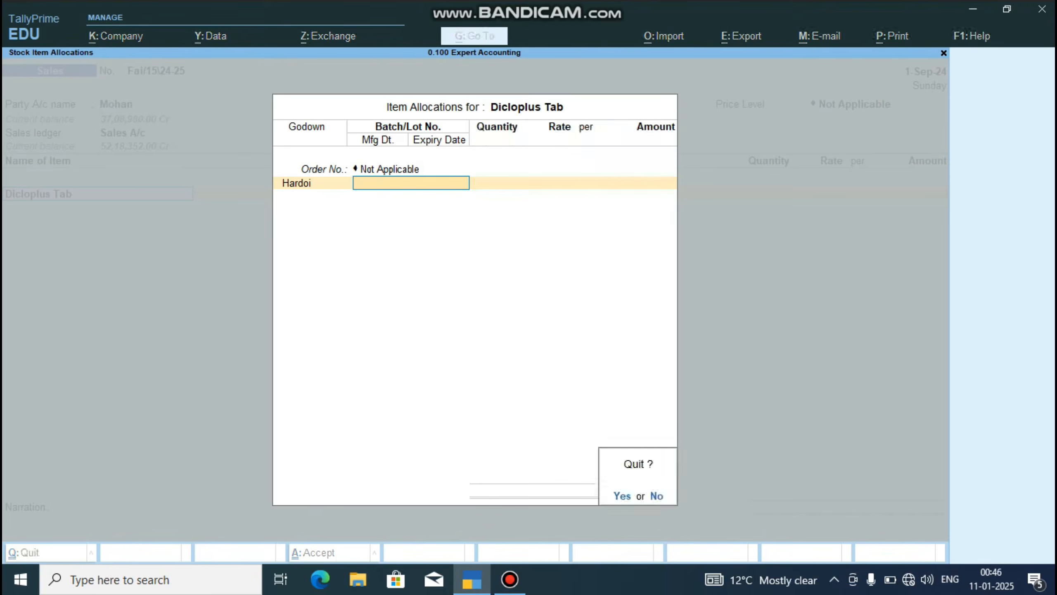
key(Return)
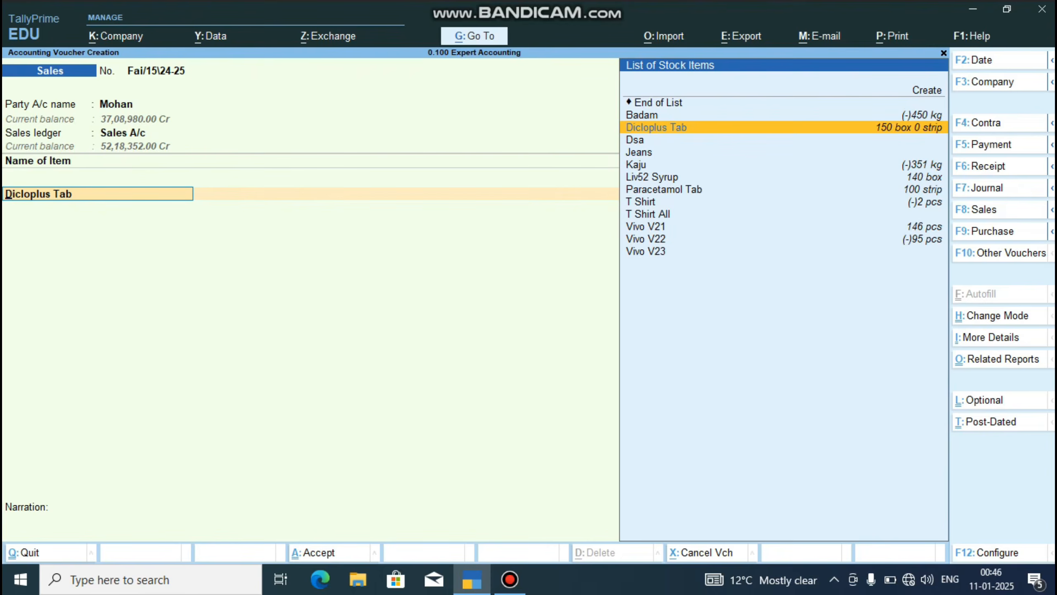
key(BackSpace)
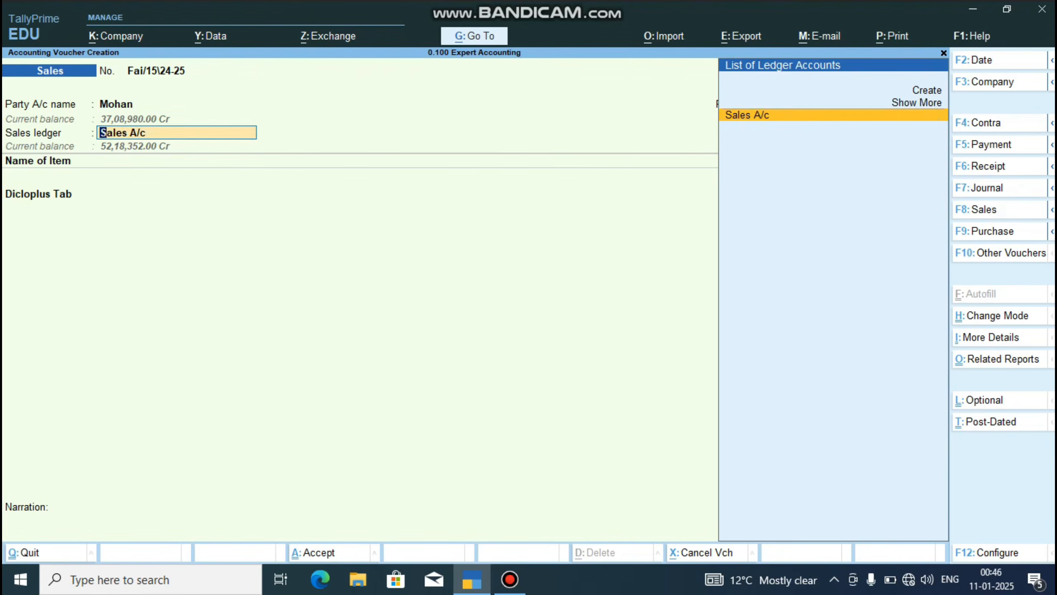
key(Return)
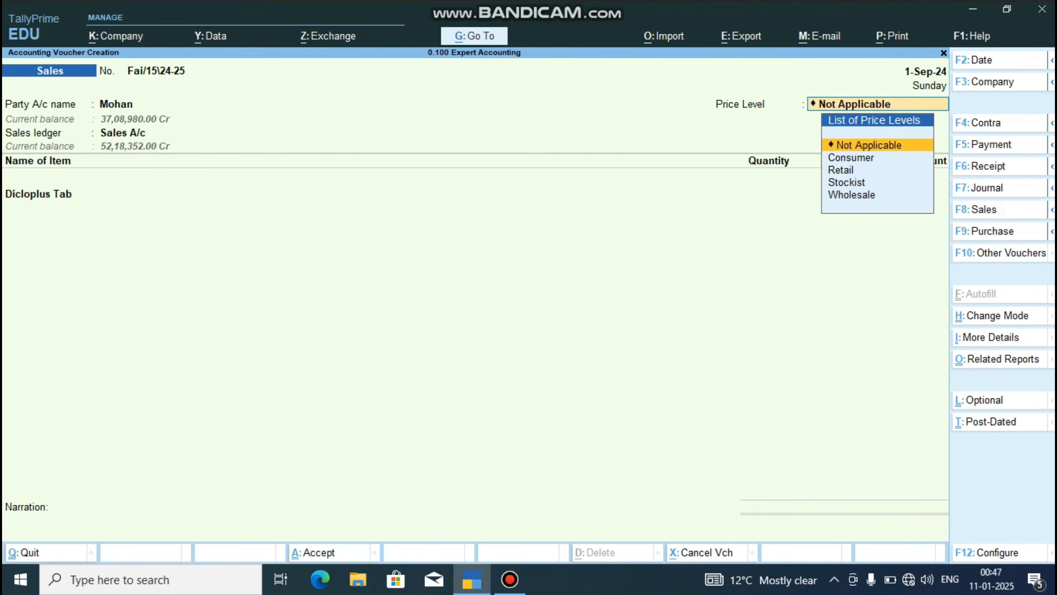
key(Escape)
key(Escape)
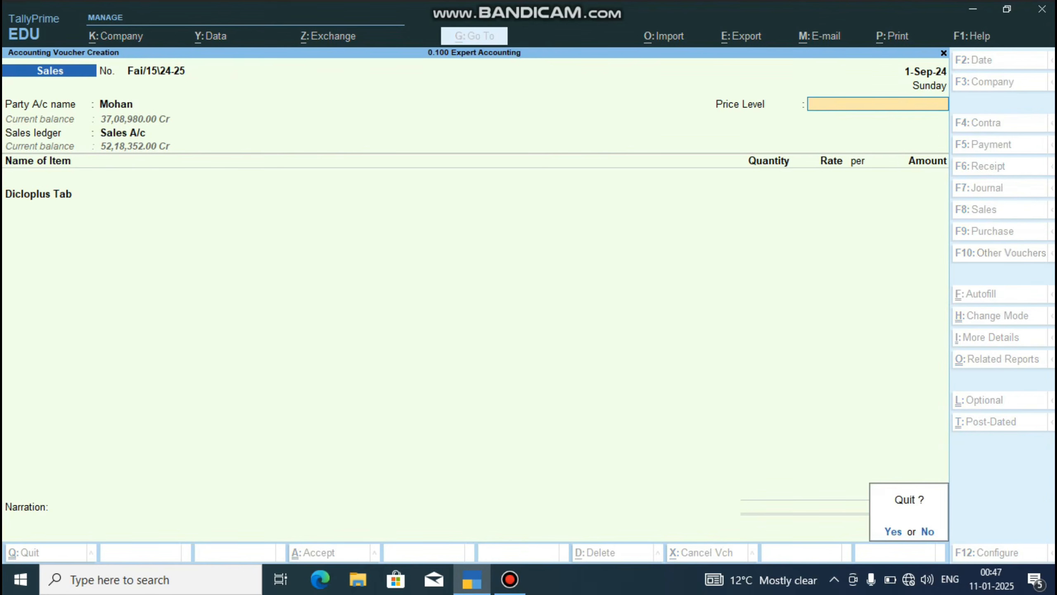
key(y)
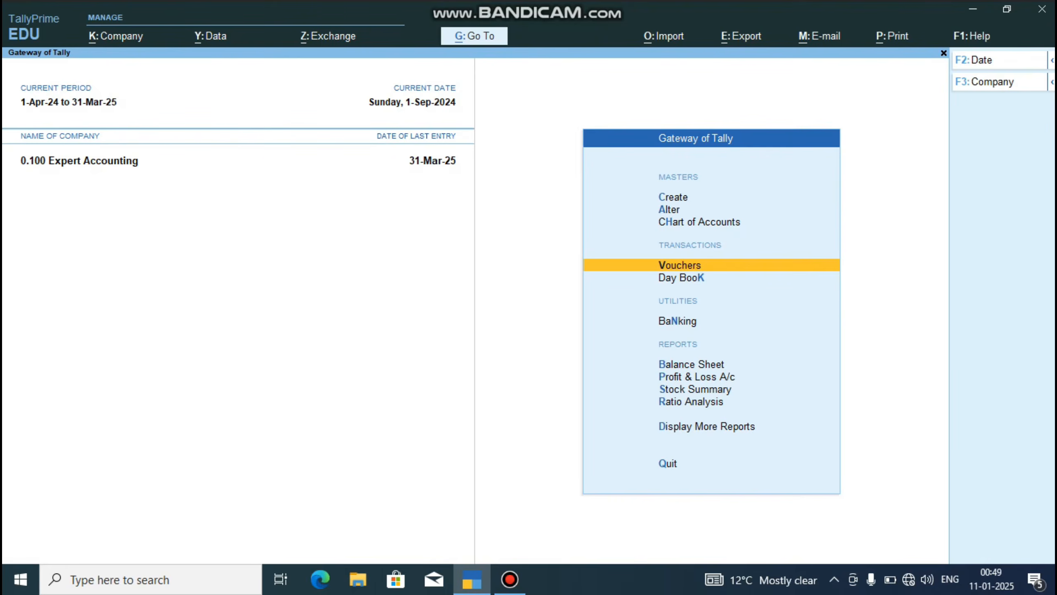
Start a new Debit Note voucher and set its date to 1 September.
key(Return)
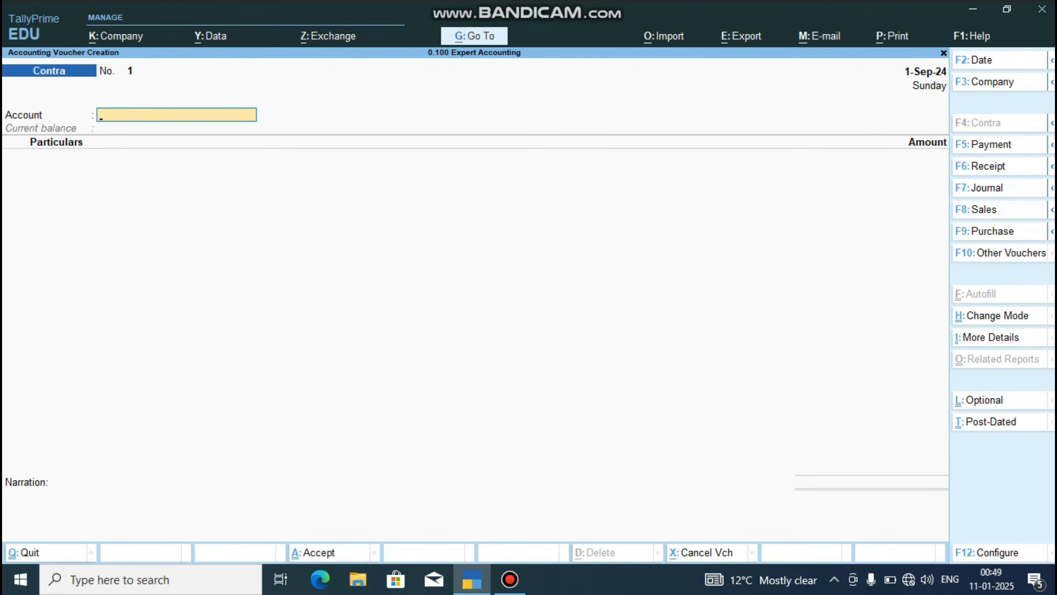
key(ctrl)
key(alt)
key(F10)
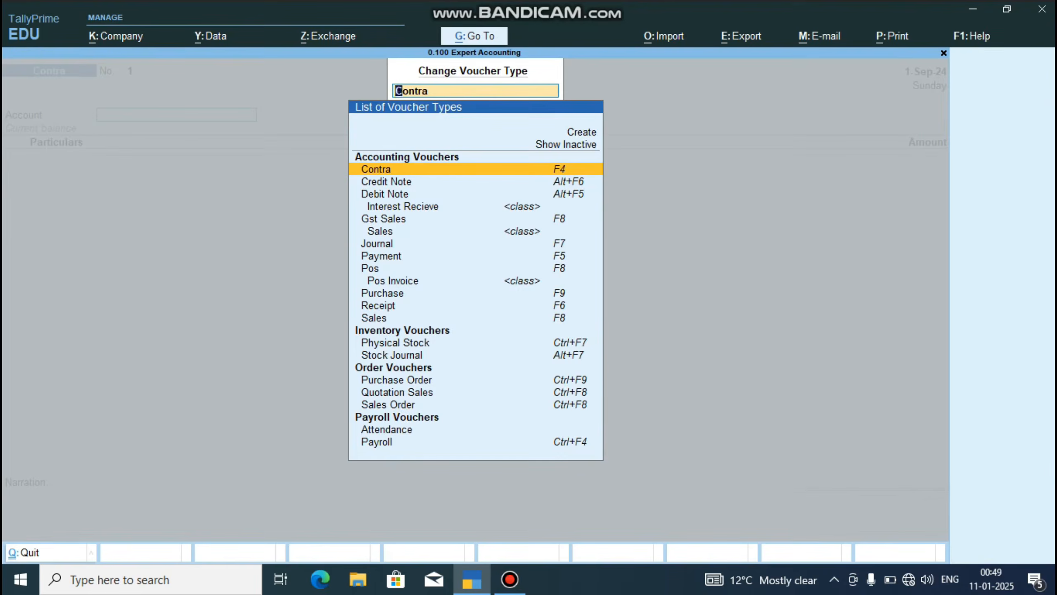
key(Down)
key(Down)
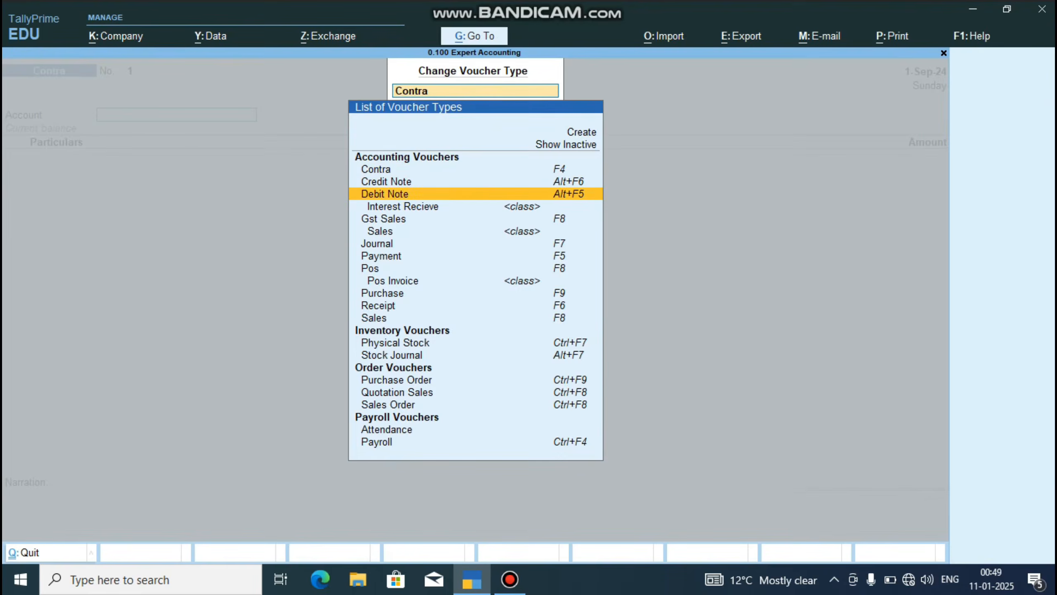
key(Return)
key(Return)
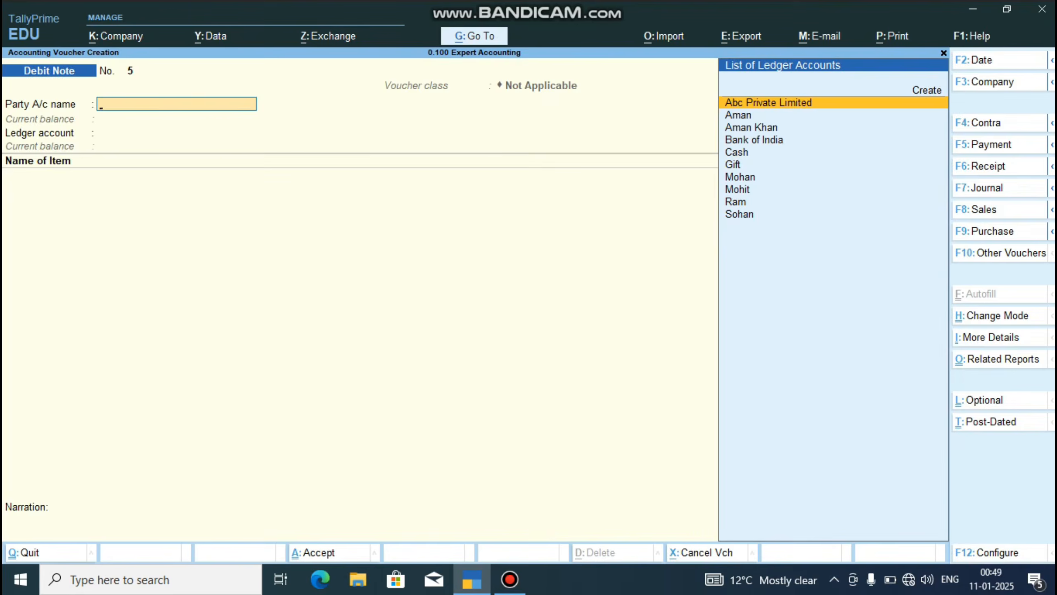
key(F2)
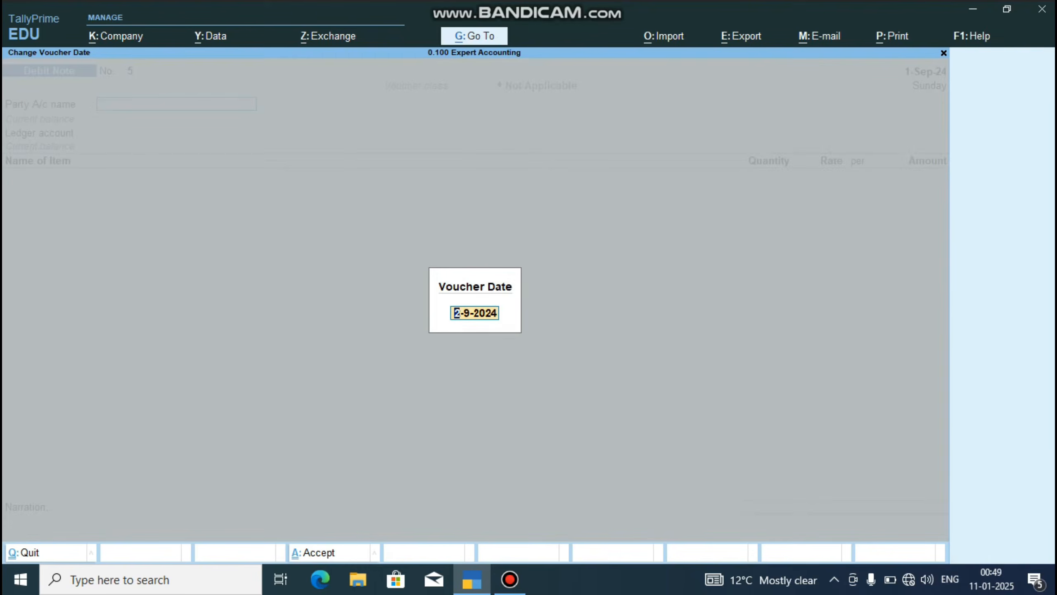
text(1 sep)
key(Return)
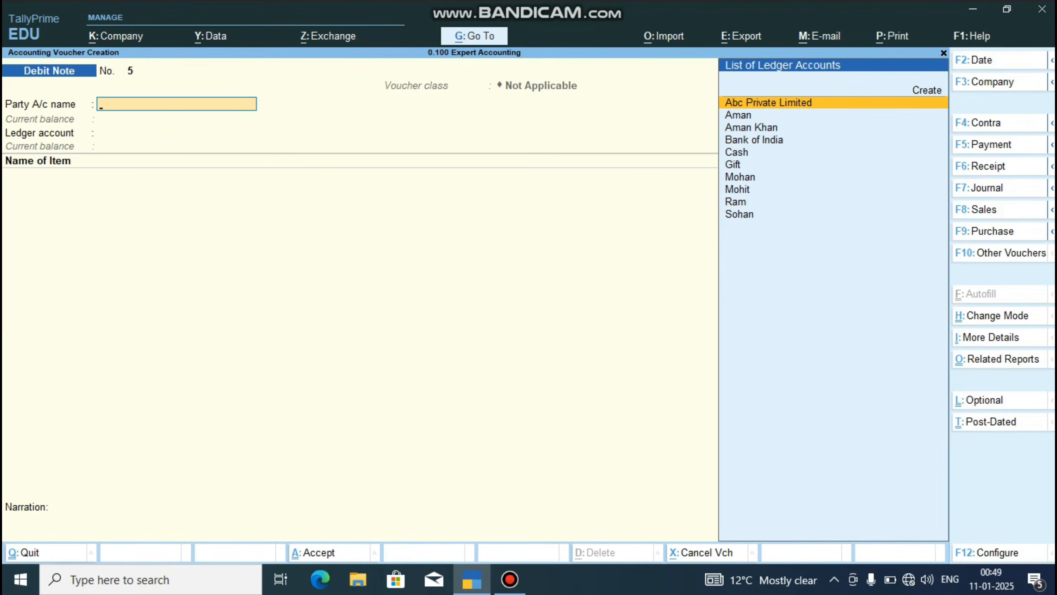
Set the debit note's party to Abc Private Limited with default dispatch and party details, and choose Purchase Return as the ledger account.
key(Return)
key(Return)
key(Return)
key(Return)
key(Return)
key(Return)
key(Return)
key(Return)
key(Return)
key(Return)
key(Return)
key(Return)
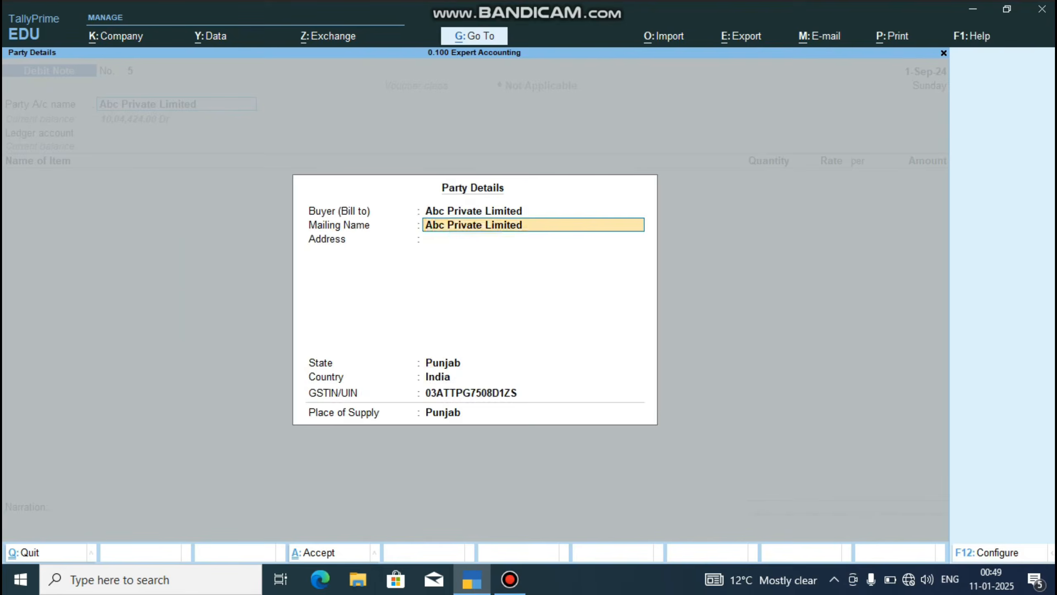
key(Return)
key(Return)
key(Down)
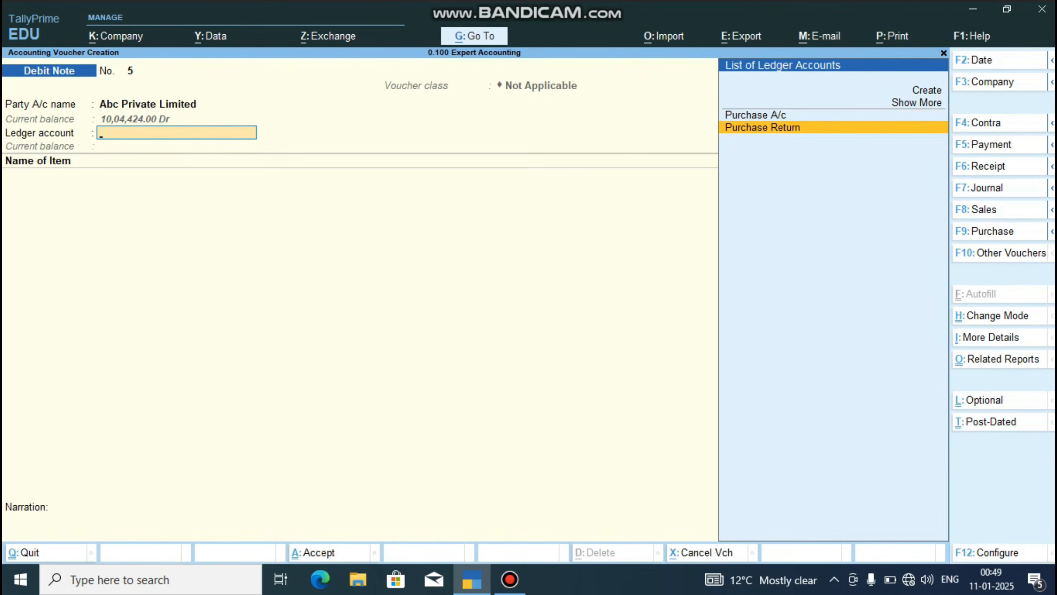
key(Return)
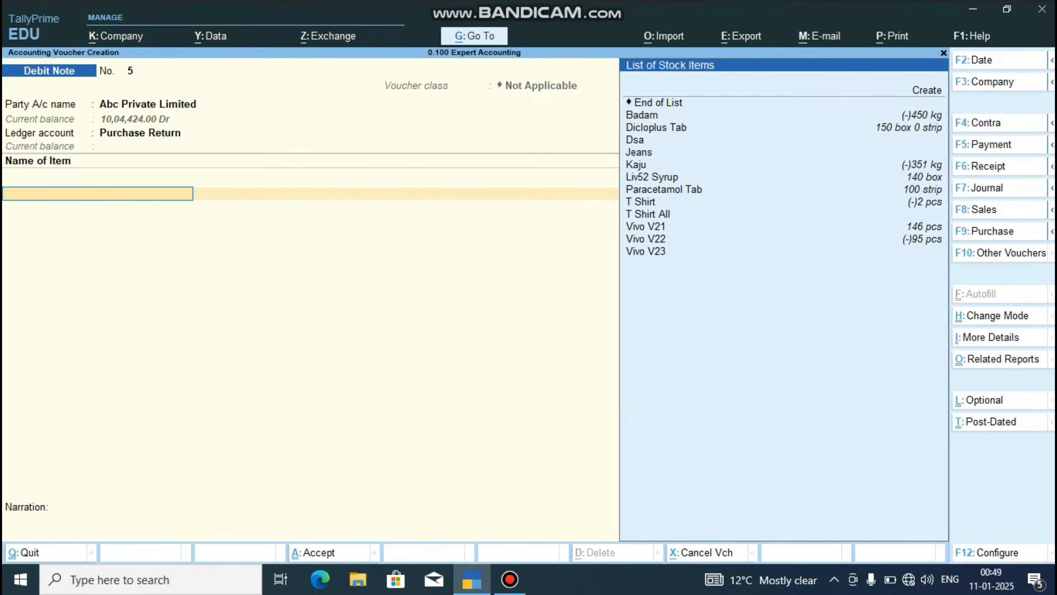
Add Dicloplus Tab to the debit note with order number Not Applicable and godown Hardoi.
key(Down)
key(Down)
key(Return)
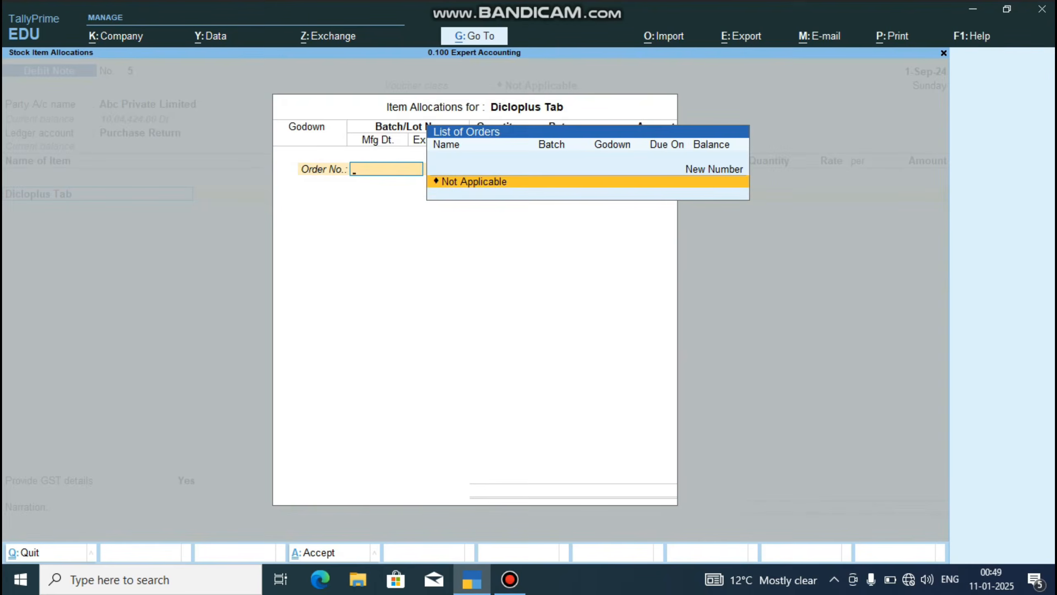
key(Return)
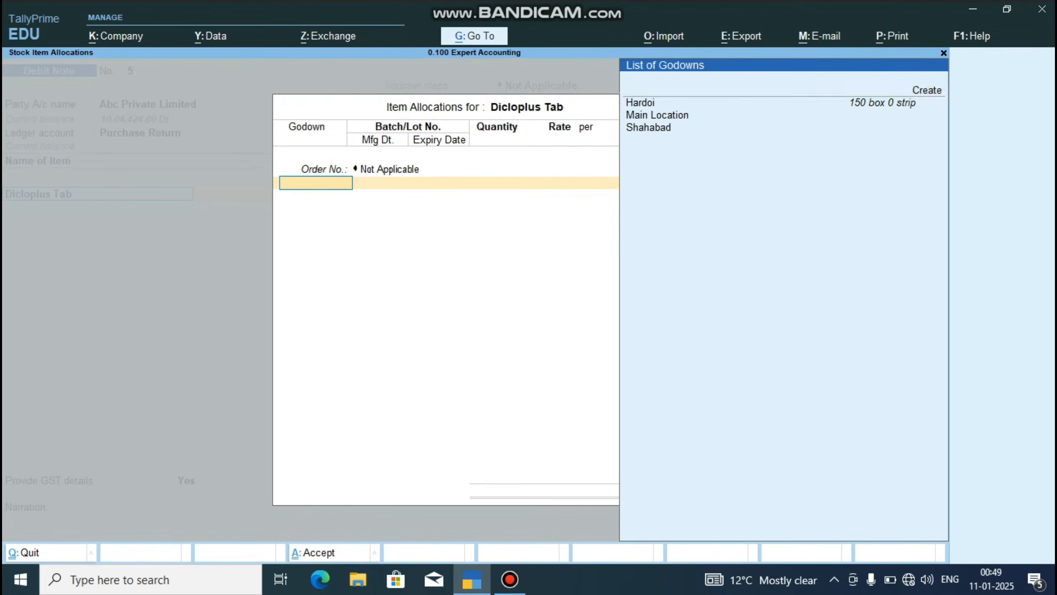
key(Down)
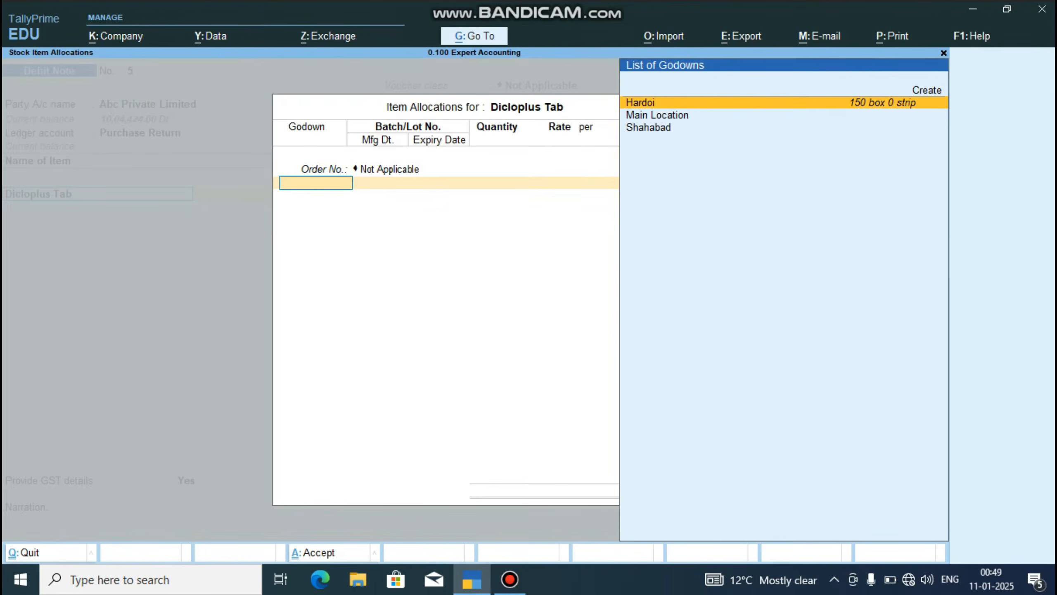
key(Return)
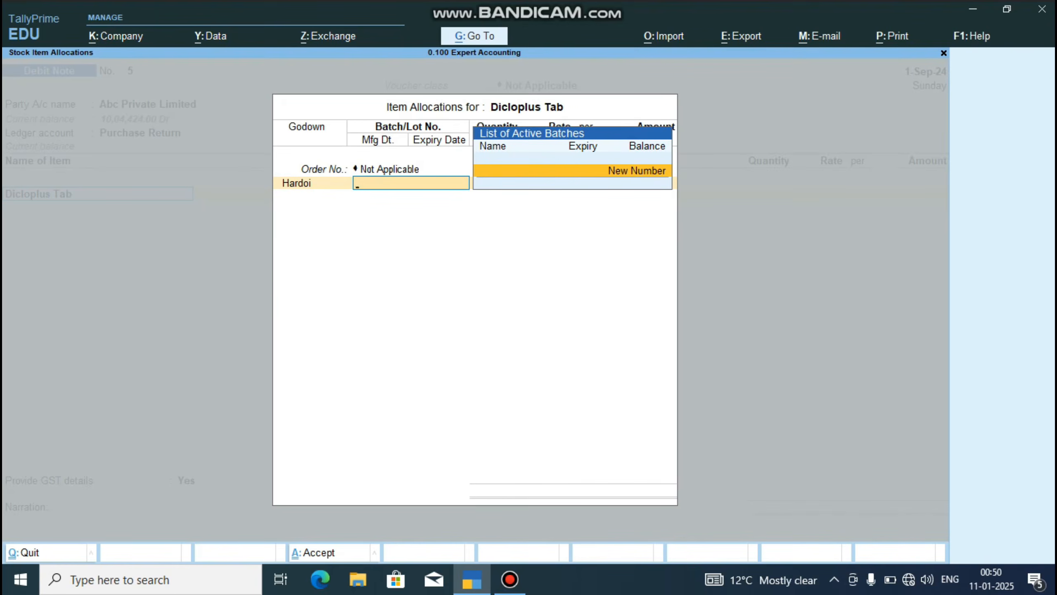
Back out to the ledger account and set the voucher configuration option Use Expired Batches for Stock items to Yes.
key(BackSpace)
key(BackSpace)
key(BackSpace)
key(BackSpace)
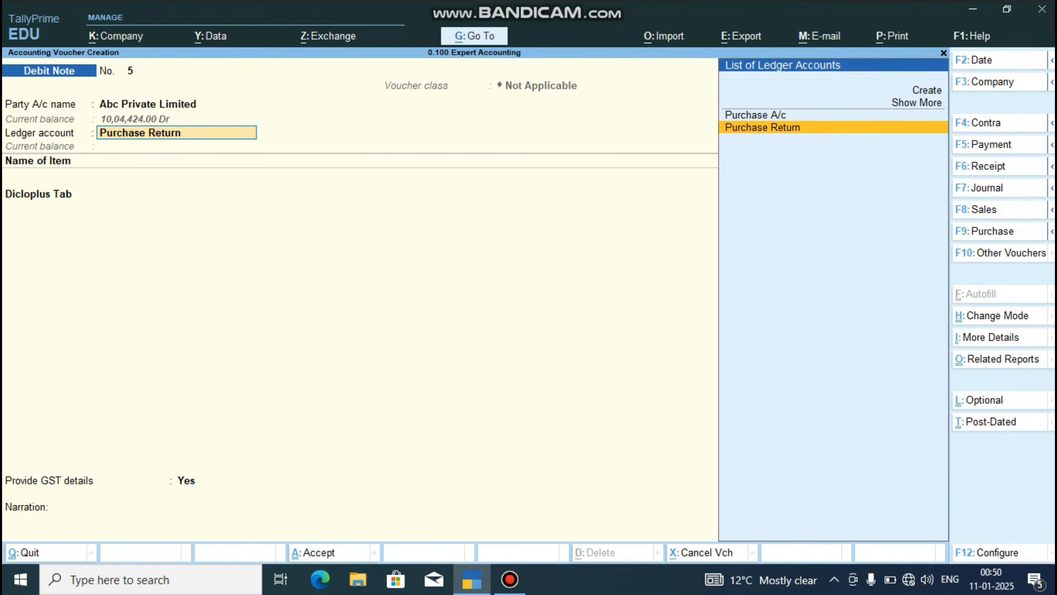
key(F12)
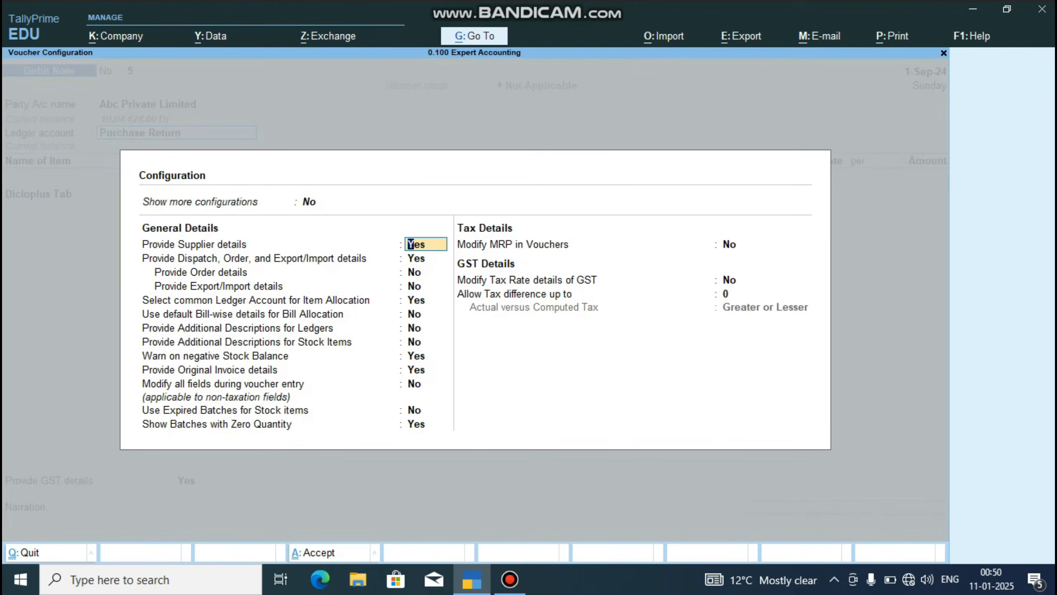
key(Down)
key(Down)
key(Down)
key(Down)
key(Down)
key(Down)
key(Down)
key(Down)
key(Down)
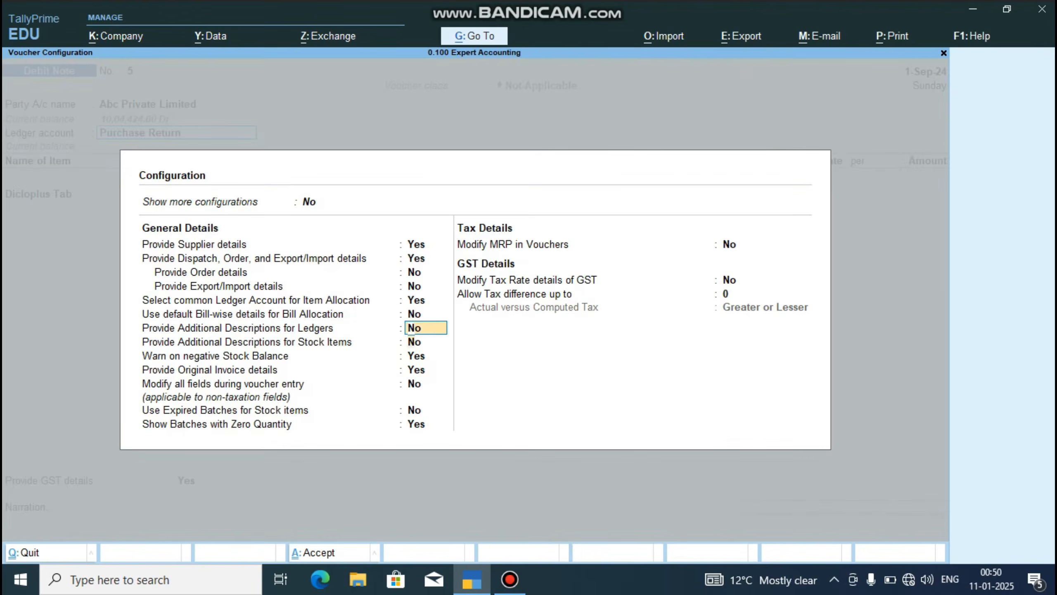
key(Down)
key(Down)
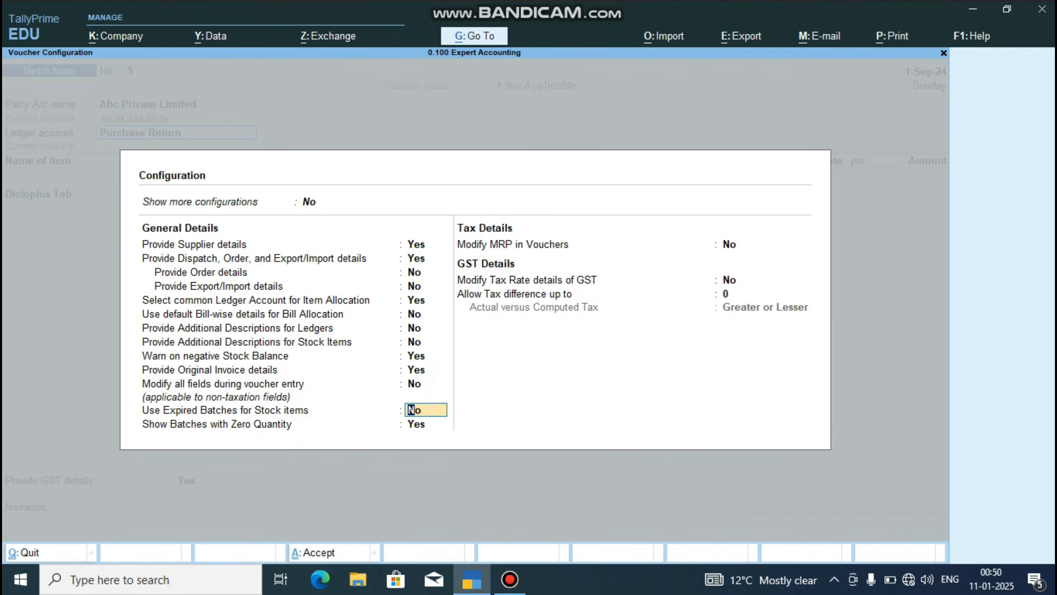
text(y)
key(Return)
key(Return)
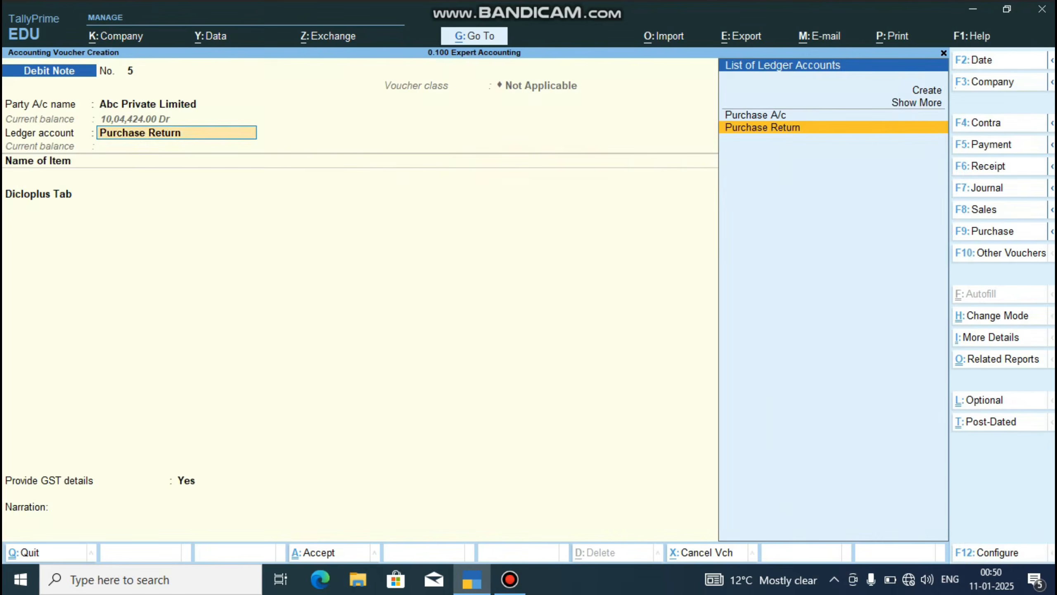
Reopen the Dicloplus Tab allocation for godown Hardoi and select the expired batch Dic.001.
key(Return)
key(Return)
key(Return)
key(Return)
key(Return)
key(Return)
key(BackSpace)
key(BackSpace)
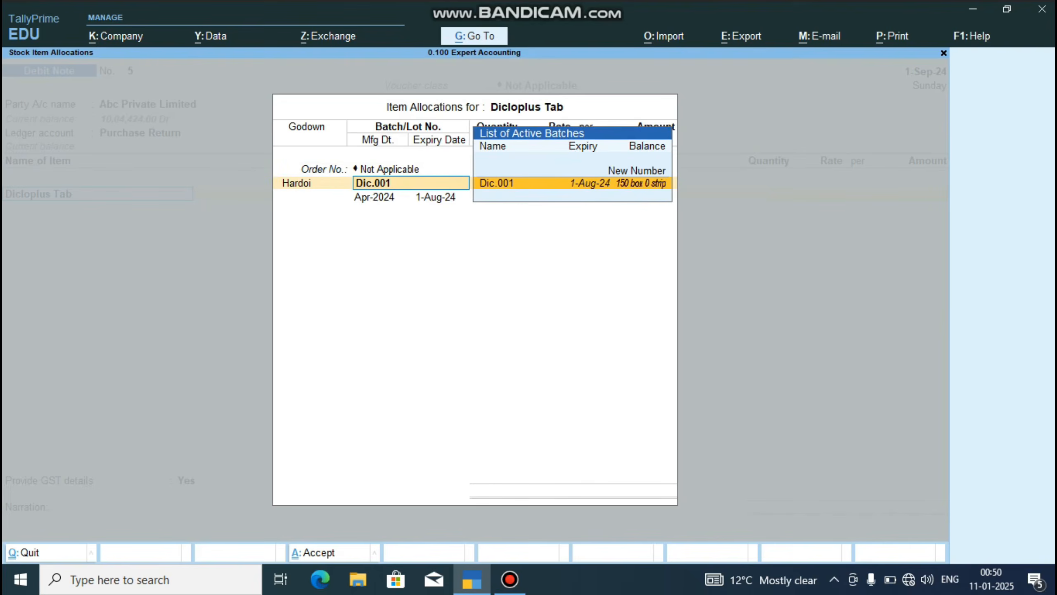
Go back to the debit note's party and accept the existing party, dispatch, ledger and item entries again up to batch Dic.001.
key(BackSpace)
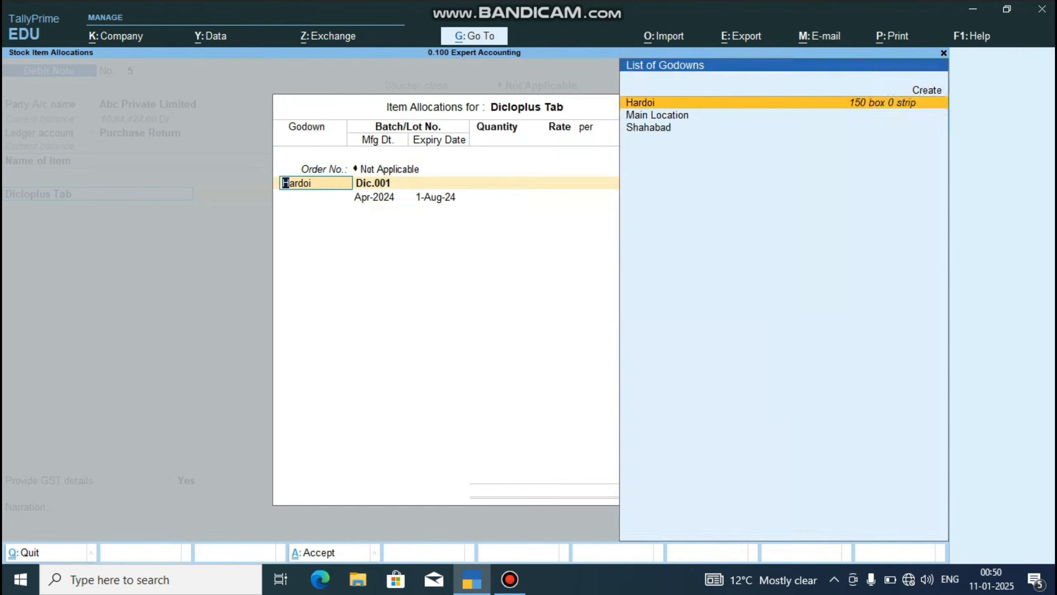
key(BackSpace)
key(BackSpace)
key(BackSpace)
key(BackSpace)
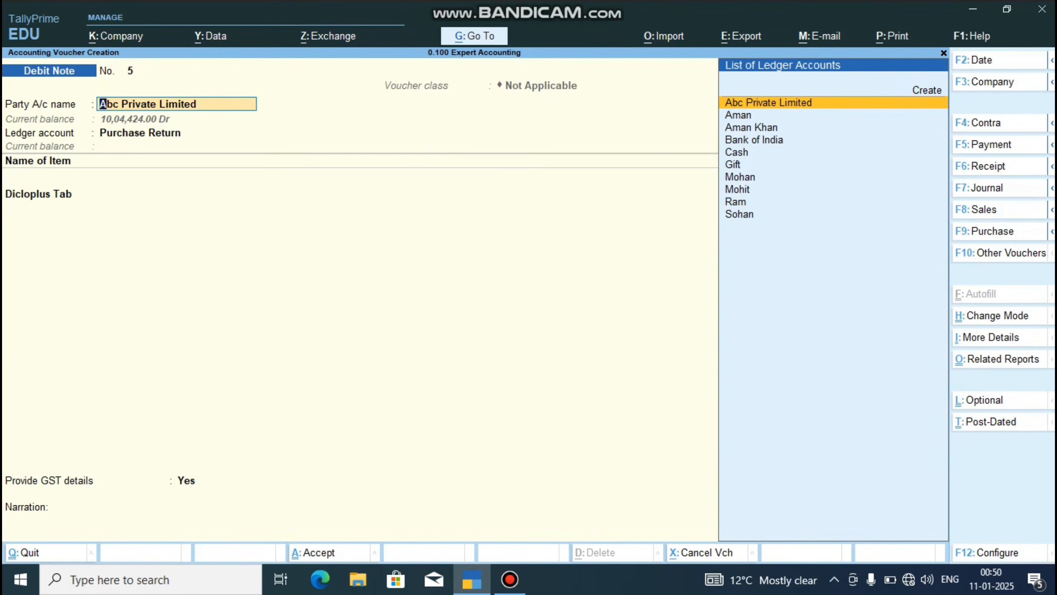
key(Return)
key(Return)
key(Return)
key(Return)
key(Return)
key(Return)
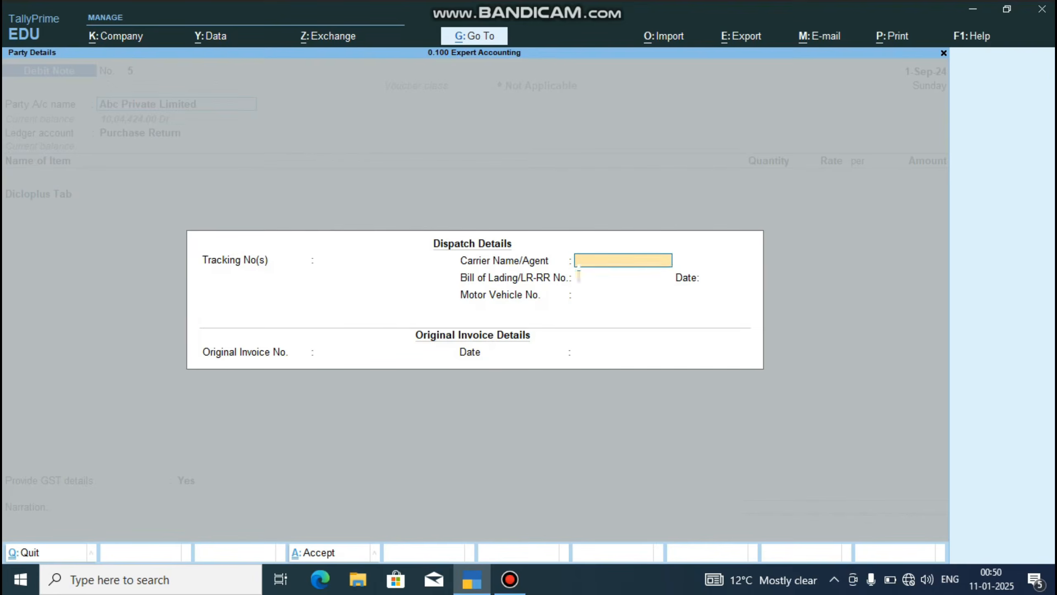
key(Return)
key(Return)
key(Return)
key(Return)
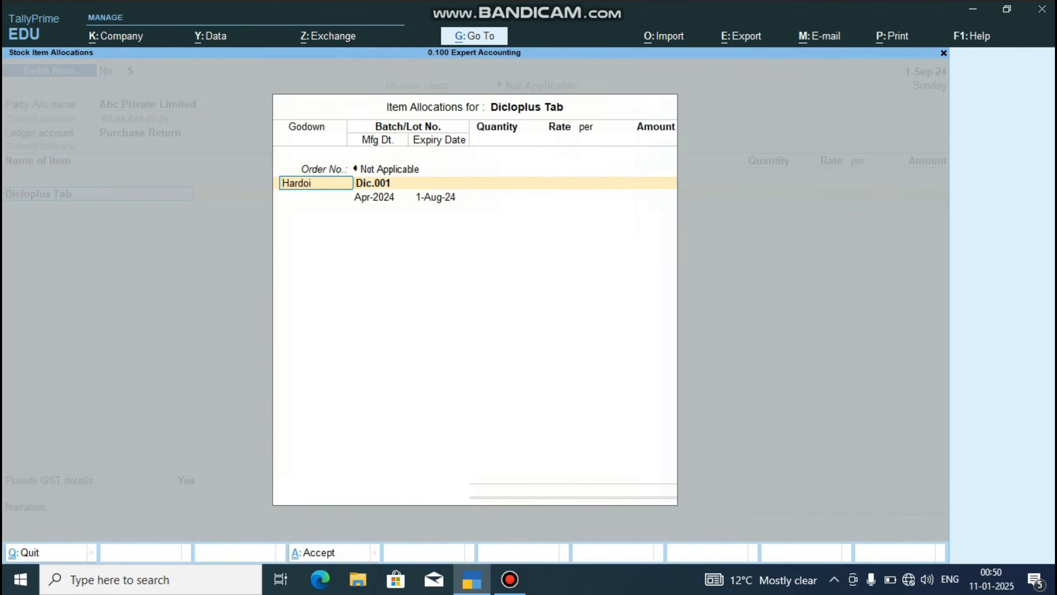
key(Return)
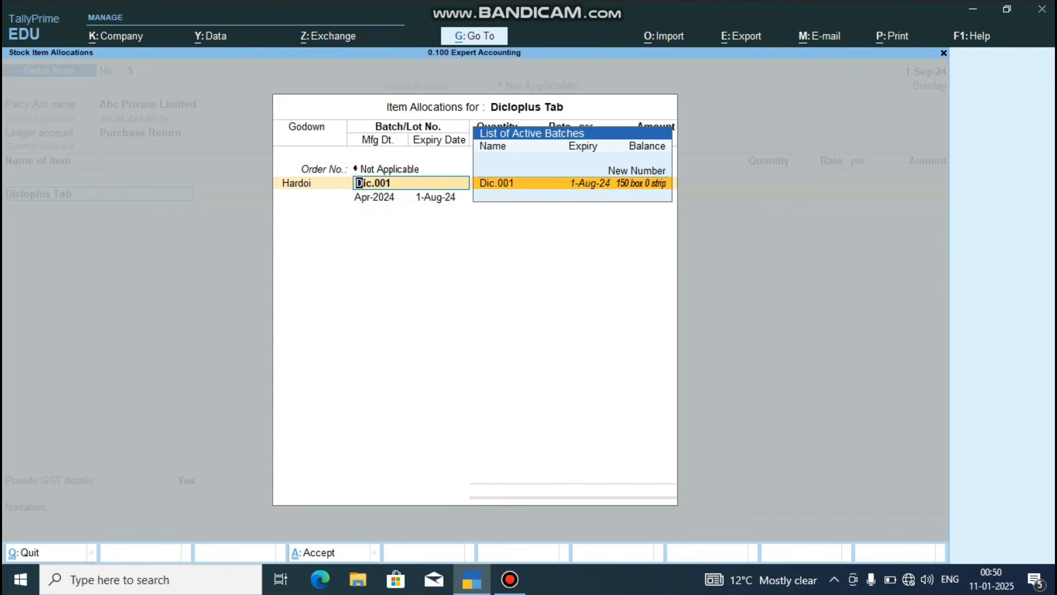
Allocate 150 boxes of Dicloplus Tab from batch Dic.001, accepting the rate of 10.00 per box and the existing manufacturing and expiry dates.
key(Return)
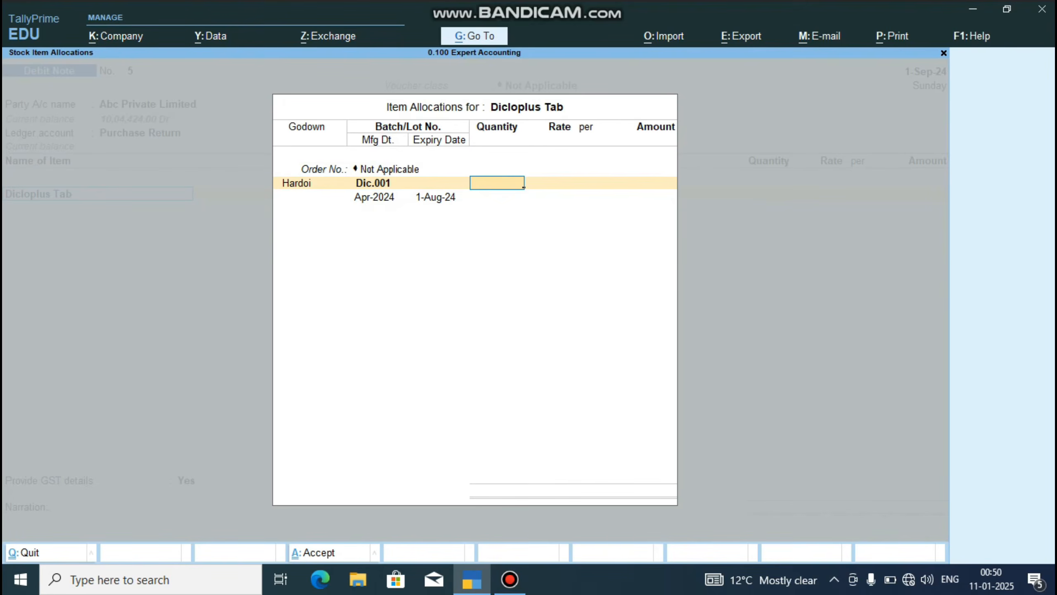
text(150)
key(Return)
key(Return)
key(Return)
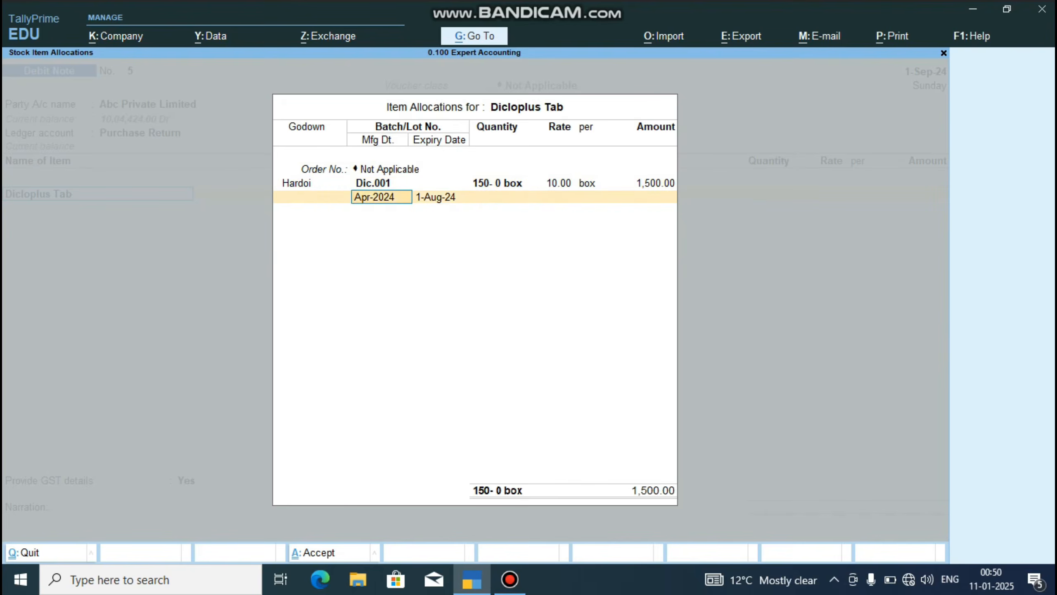
key(Return)
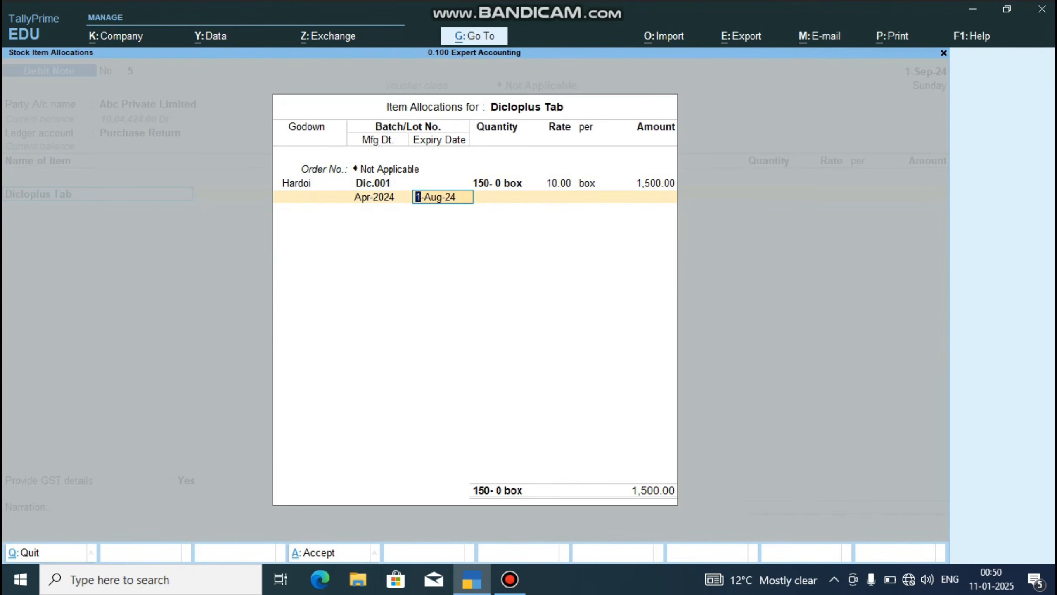
key(Return)
key(Return)
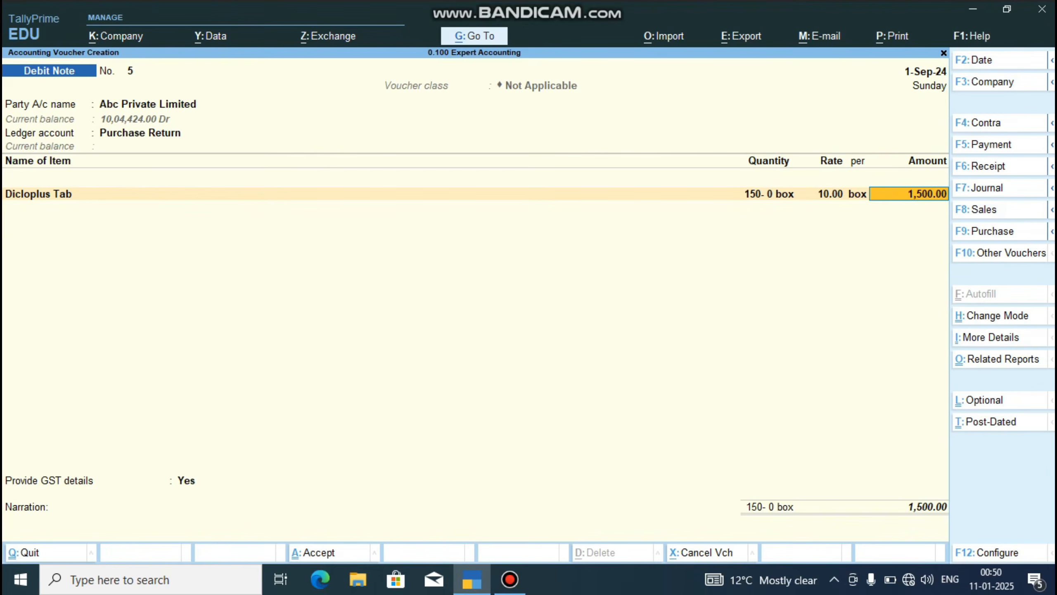
key(Return)
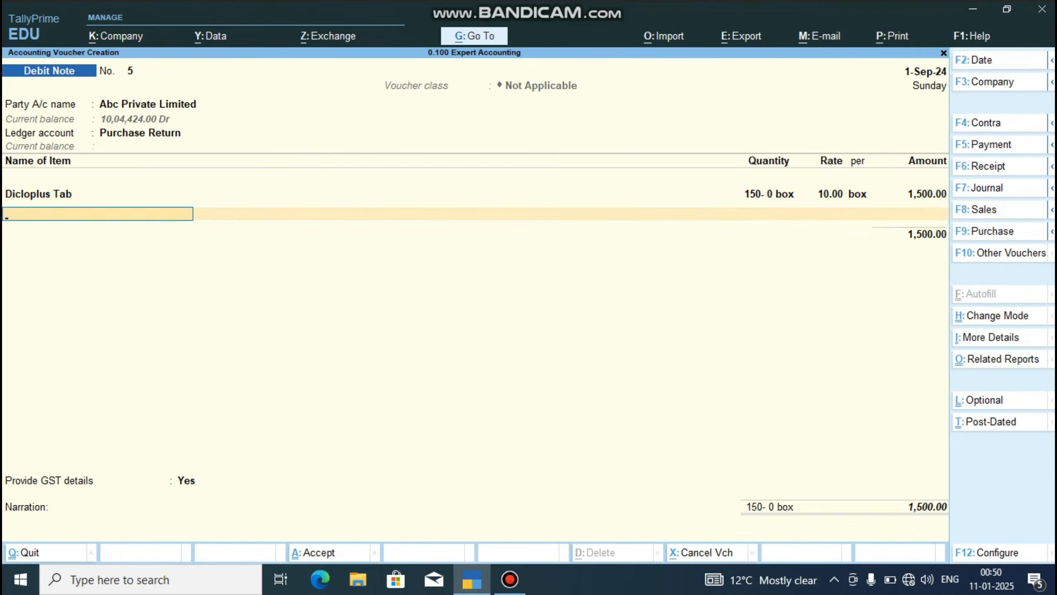
End the item list and add the I Gst ledger to the debit note.
key(Return)
key(Return)
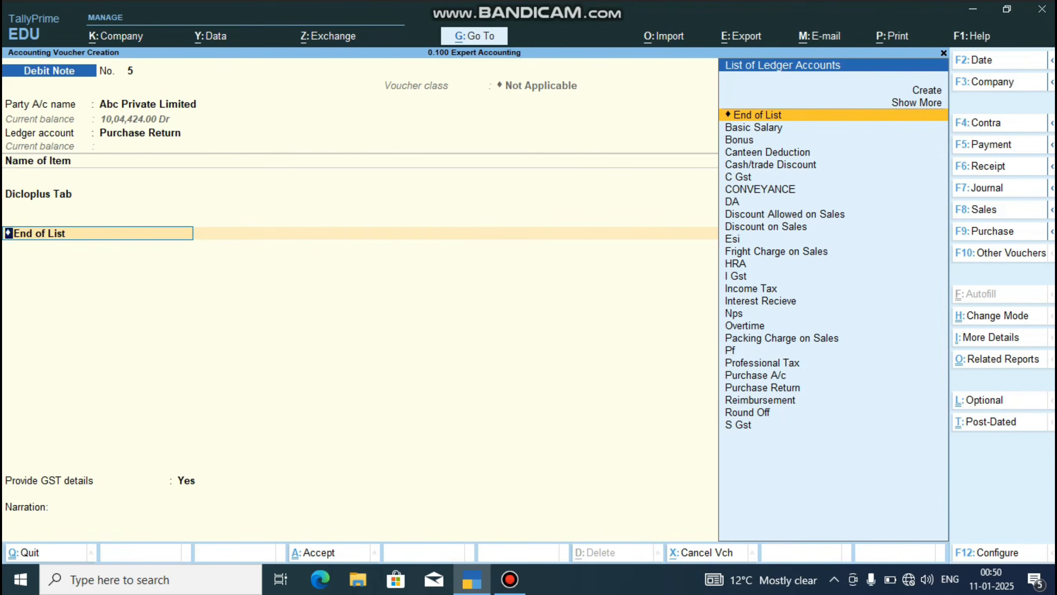
text(I)
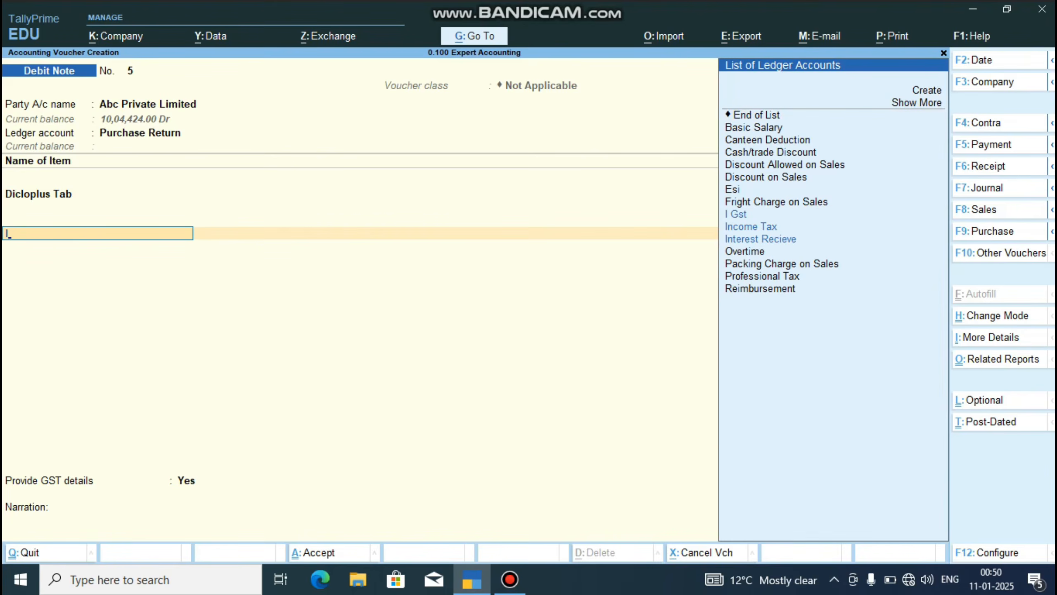
key(Return)
key(Return)
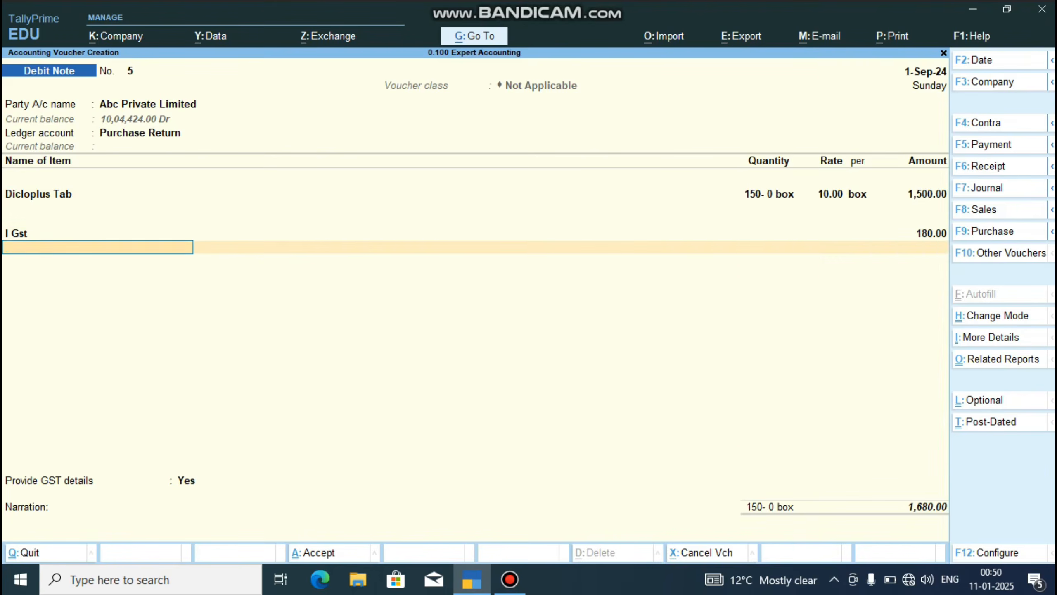
key(Return)
Set Provide GST details to No and accept the bill-wise allocation Agst Ref 001 for 1,680.00 Dr.
key(Up)
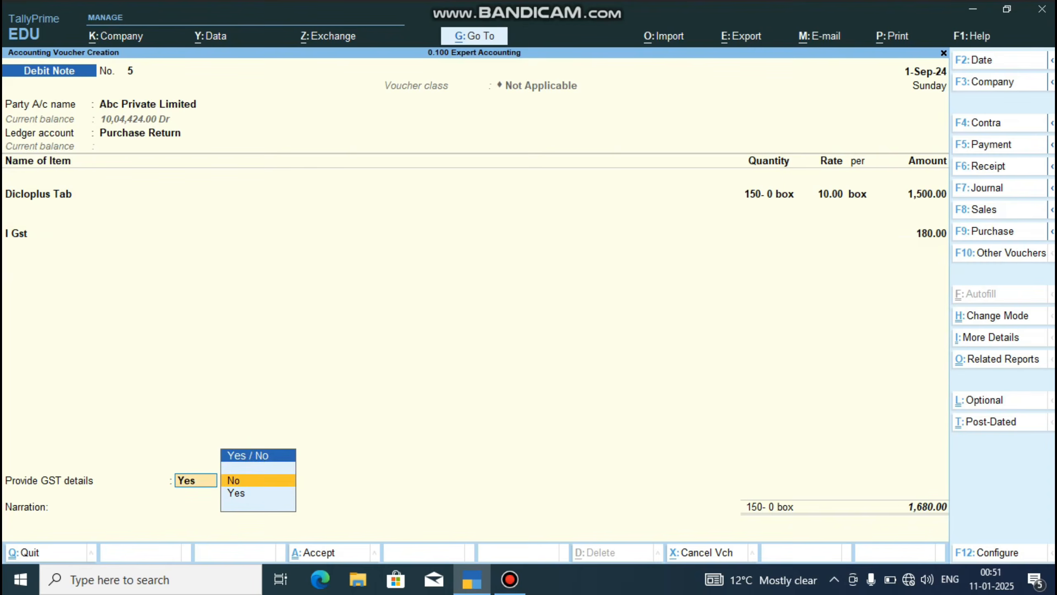
key(Return)
key(Return)
key(Return)
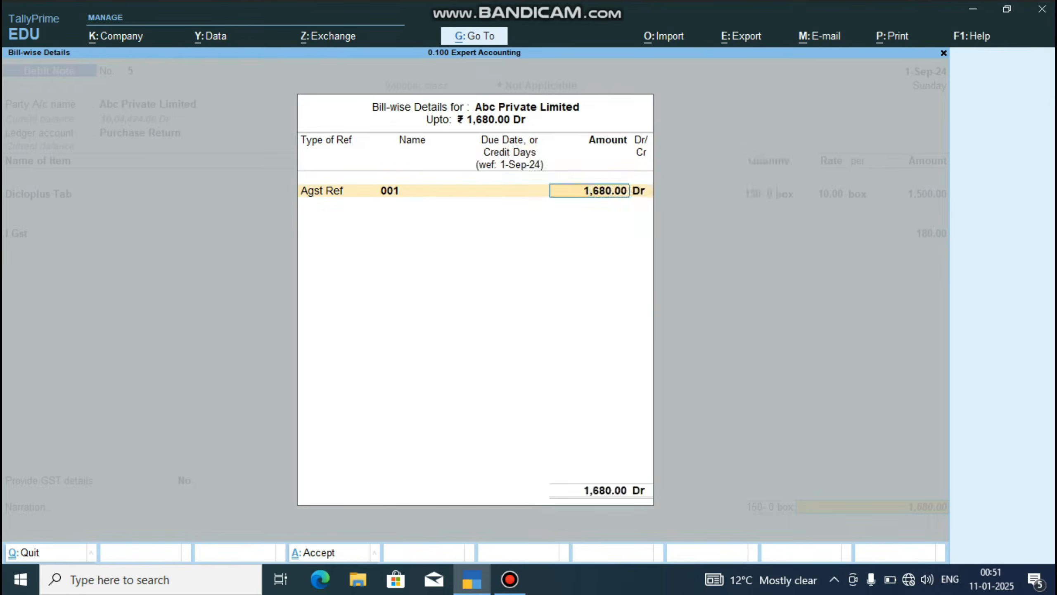
key(Return)
key(Return)
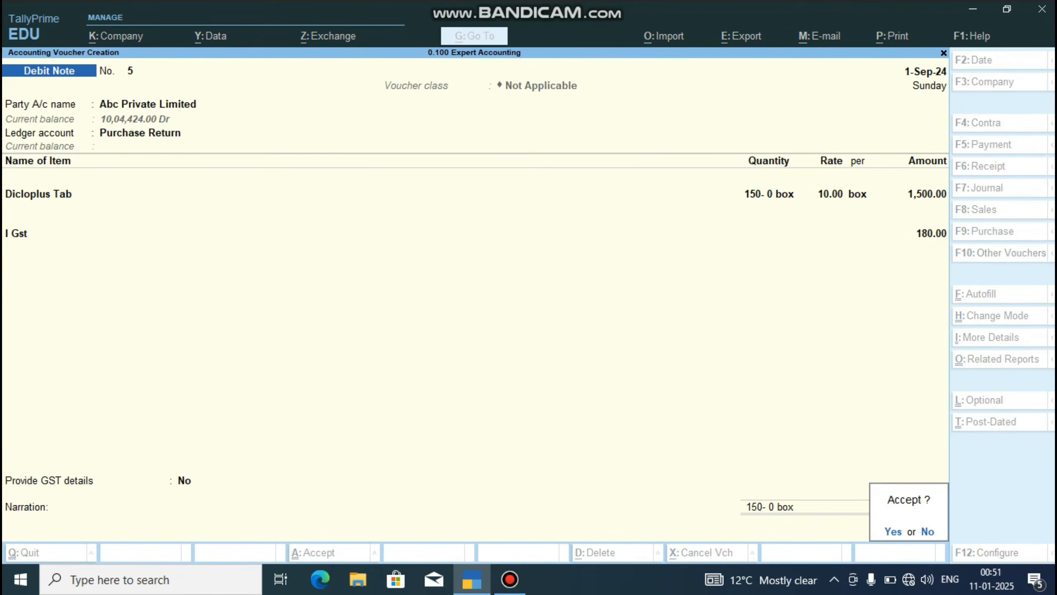
Save the debit note and leave voucher creation for the Gateway of Tally.
key(Return)
key(Return)
key(Escape)
key(y)
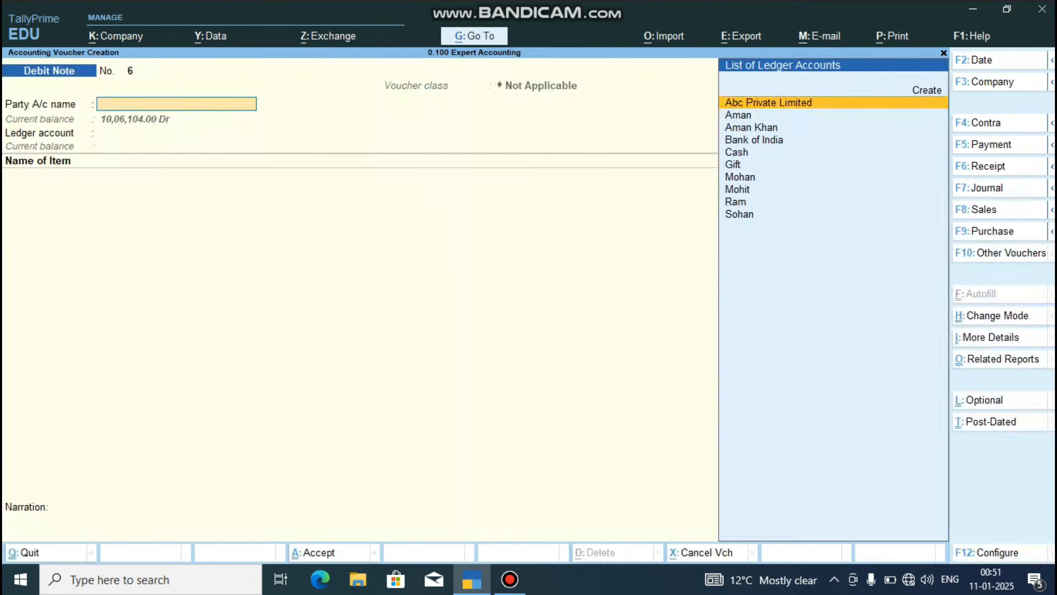
key(Escape)
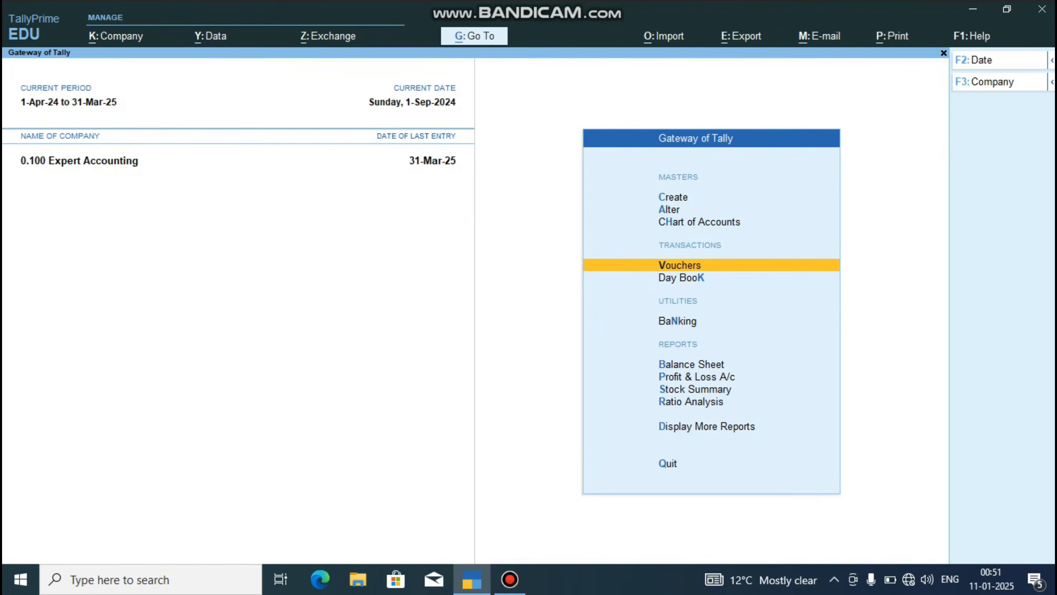